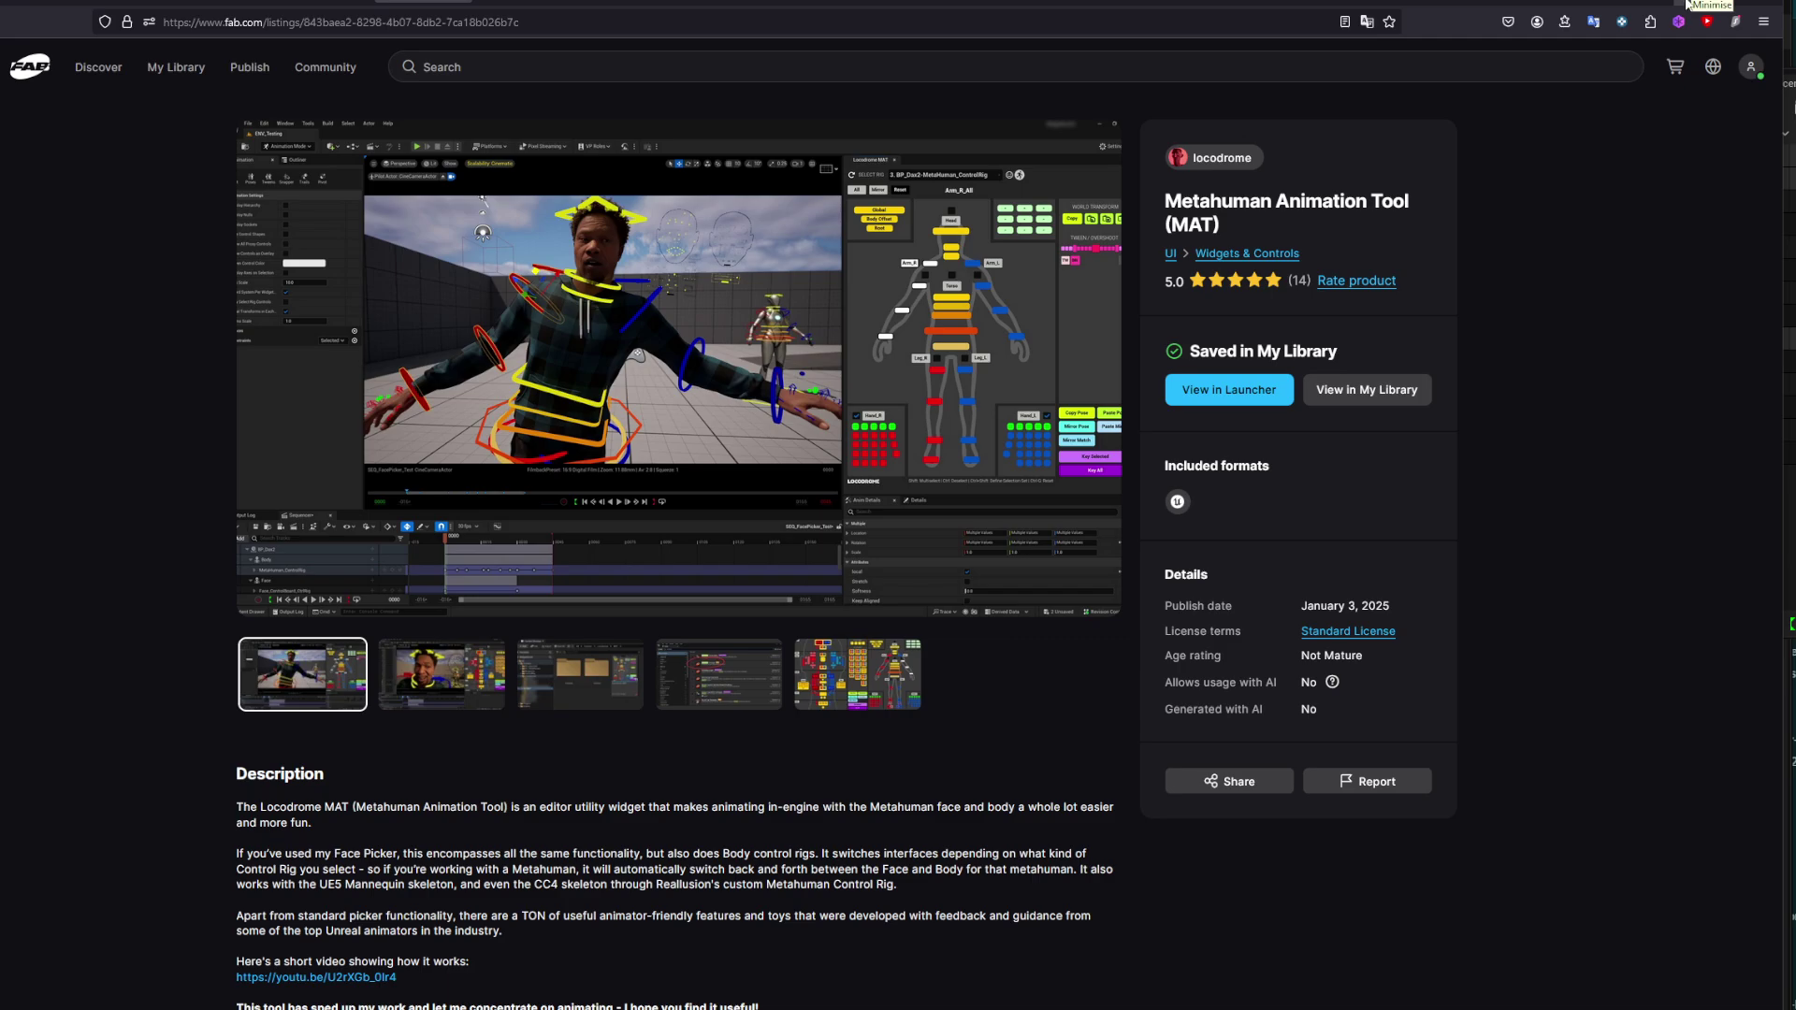
# Switch from the browser to the Unreal Editor and open the Plugins manager.
pyautogui.click(1687, 3)
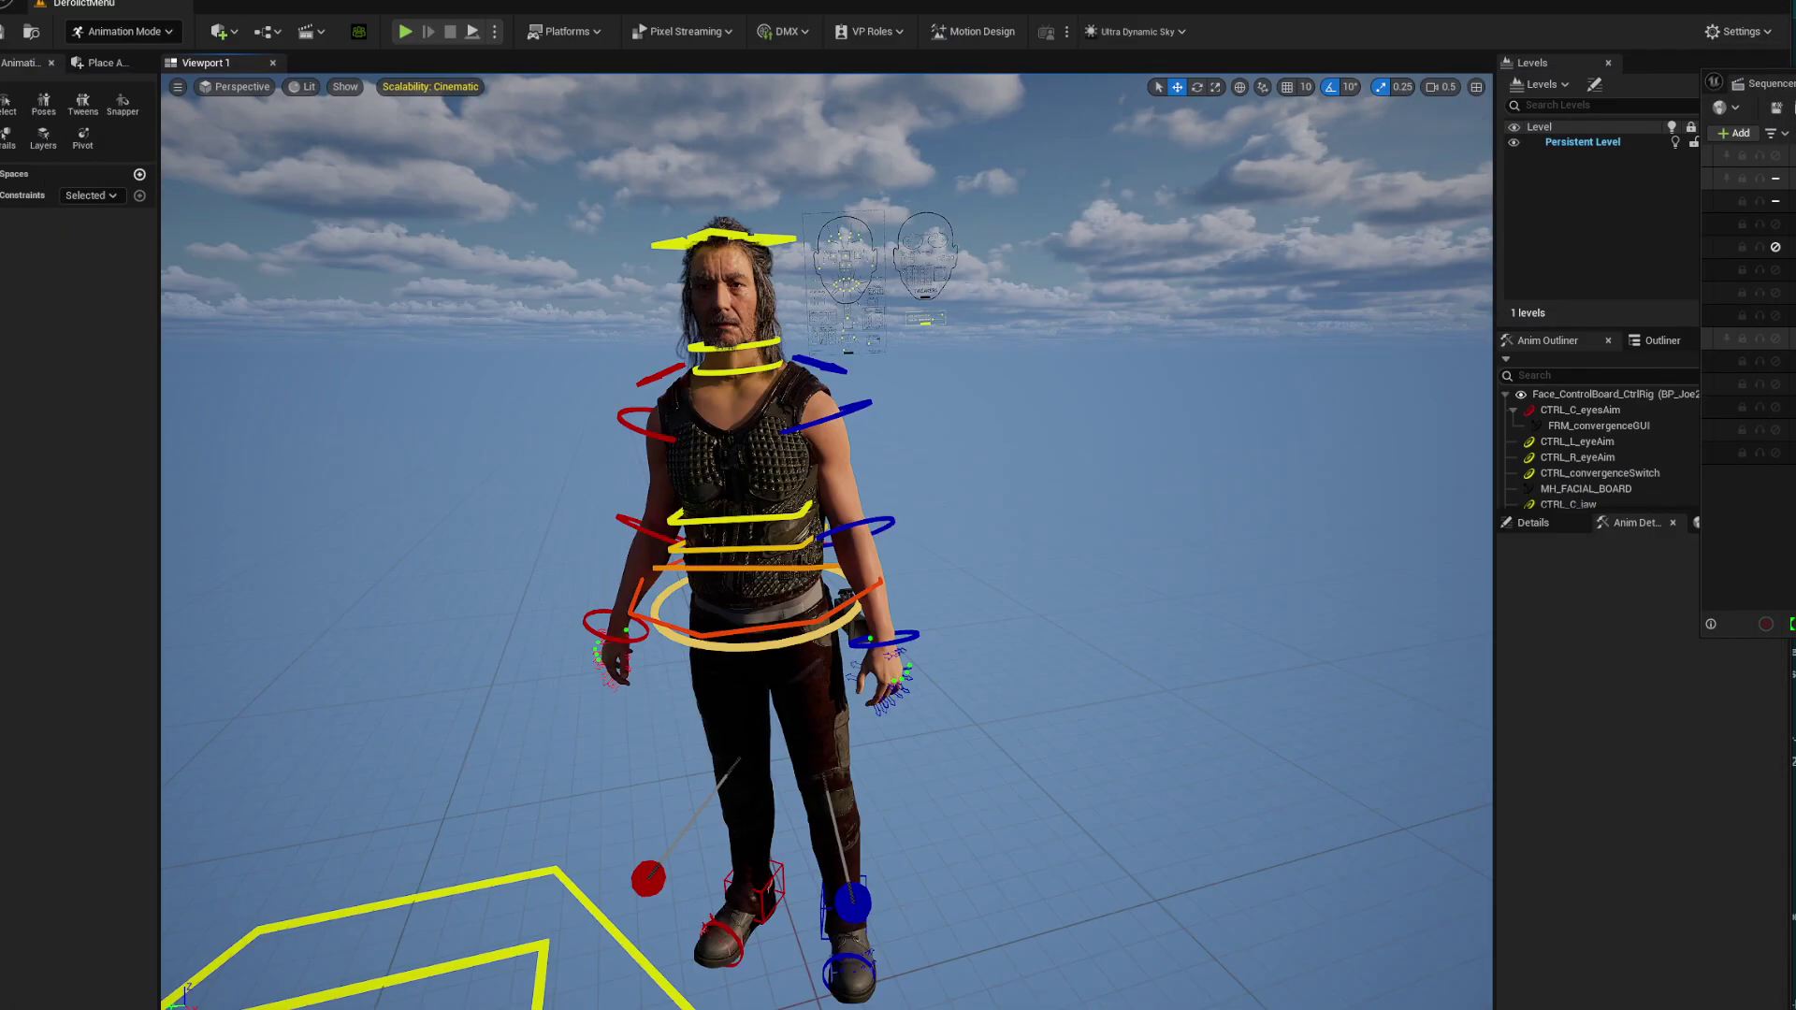
pyautogui.moveTo(900, 529)
pyautogui.mouseDown(button='right')
pyautogui.moveTo(900, 513)
pyautogui.moveTo(901, 561)
pyautogui.mouseUp(button='right')
pyautogui.press('a')
pyautogui.press('s')
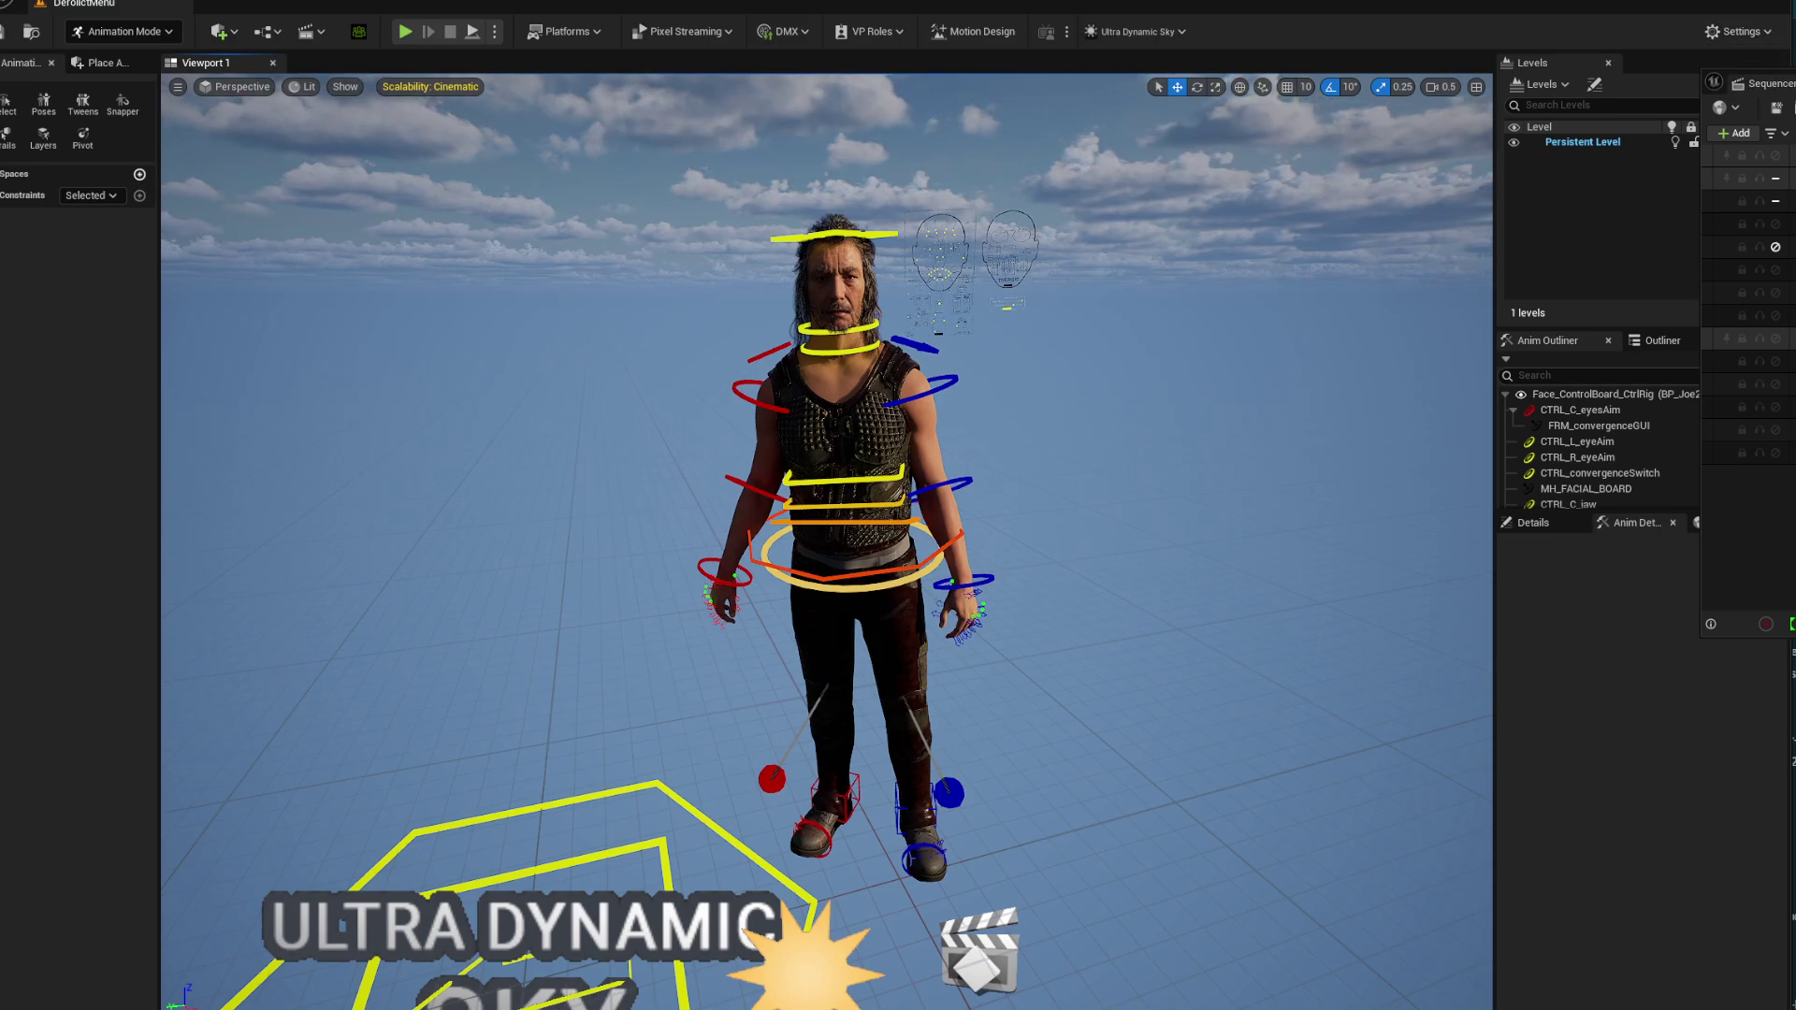
pyautogui.click(1740, 30)
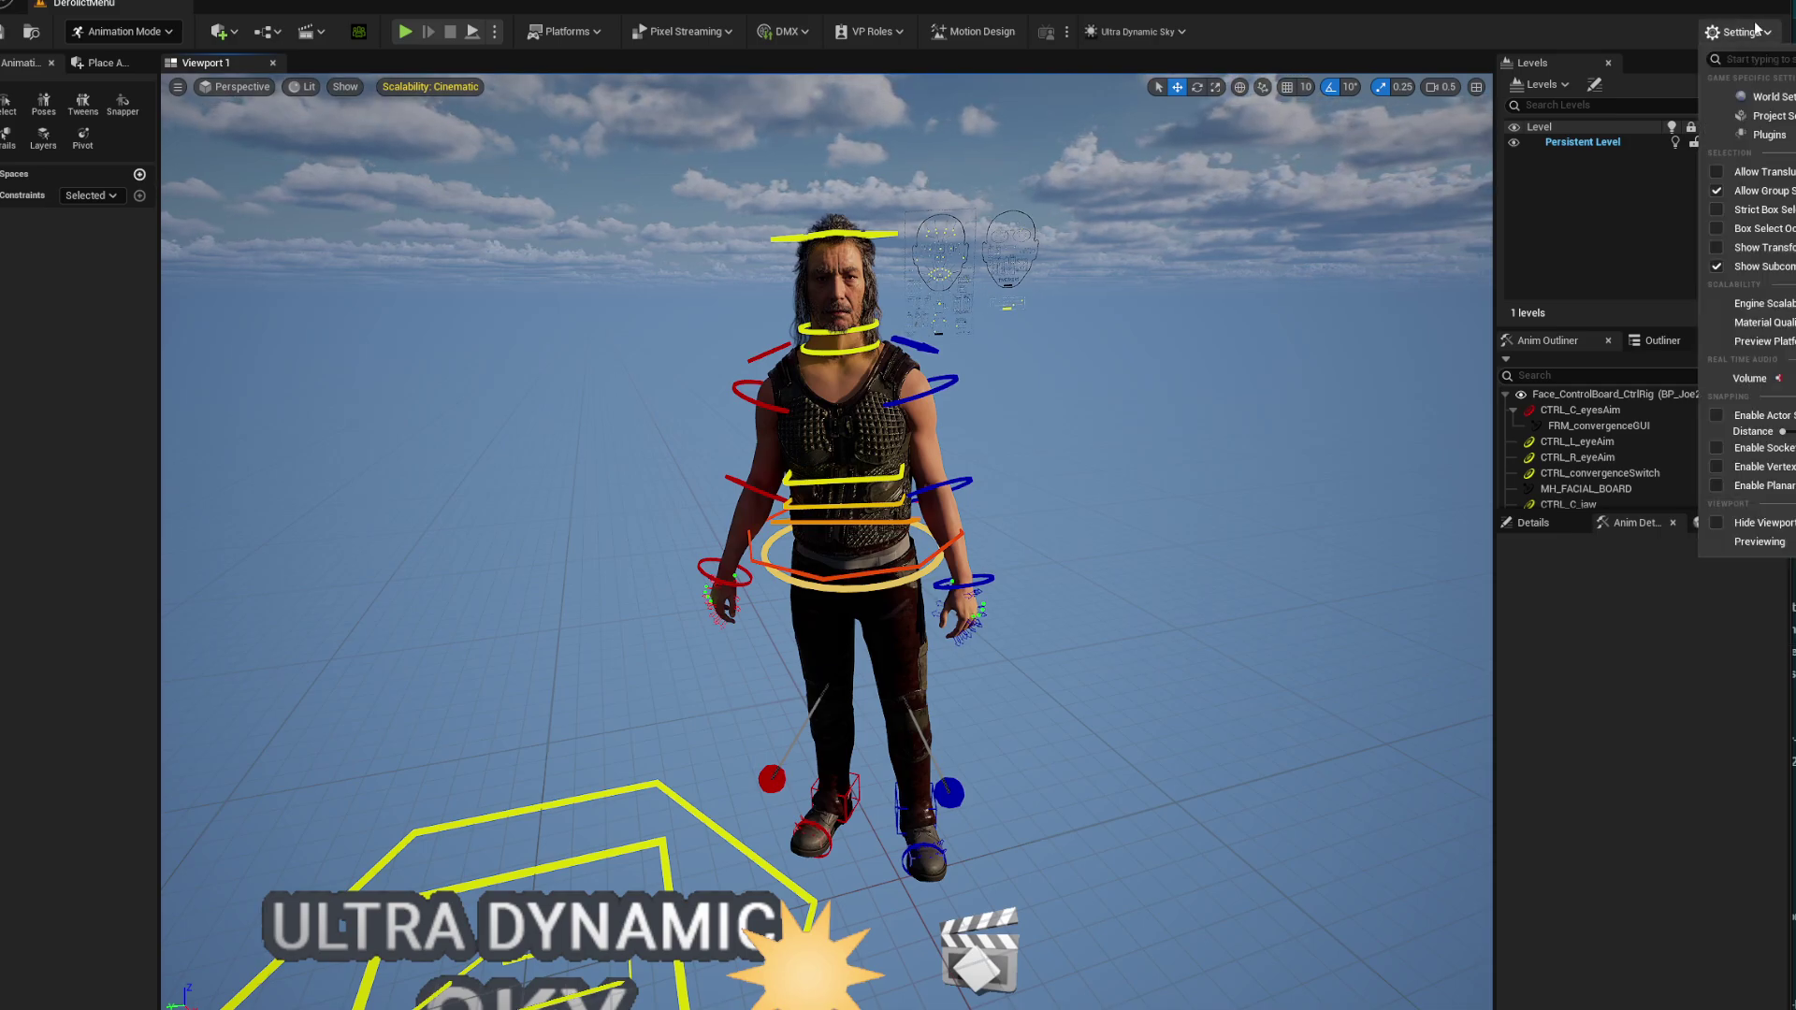
pyautogui.click(1771, 135)
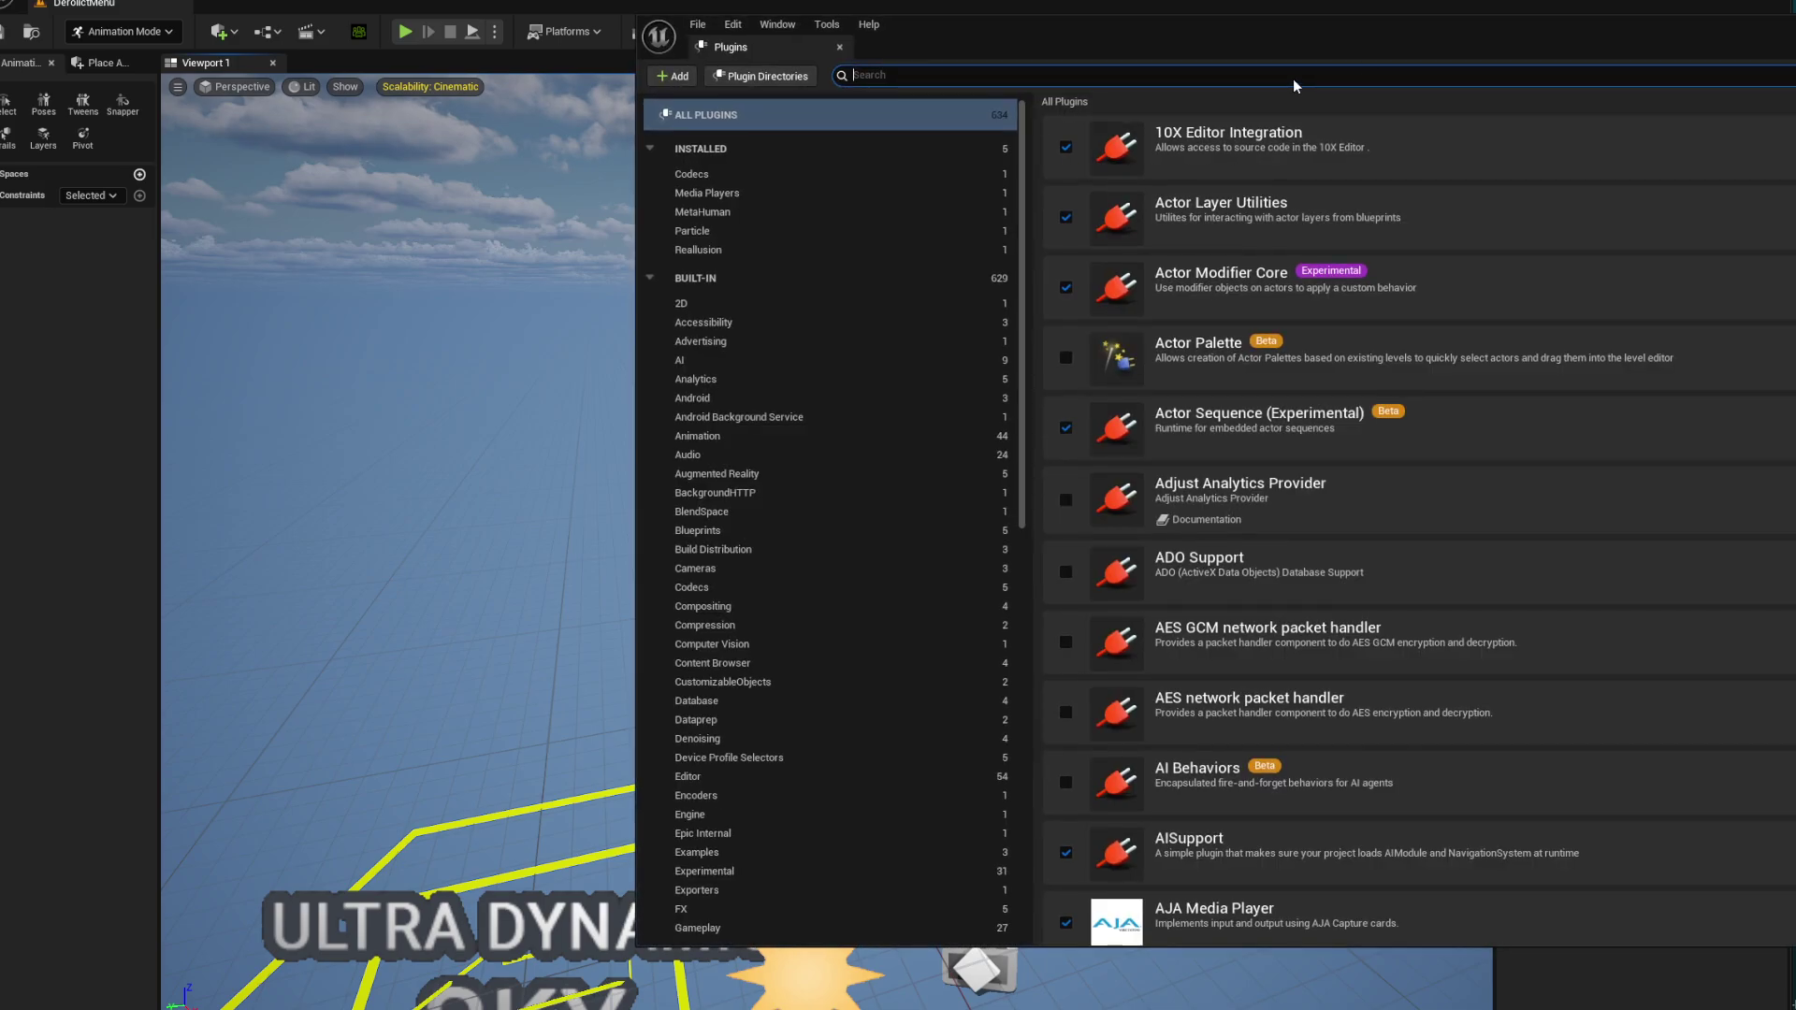
pyautogui.moveTo(960, 35); pyautogui.dragTo(715, 29)
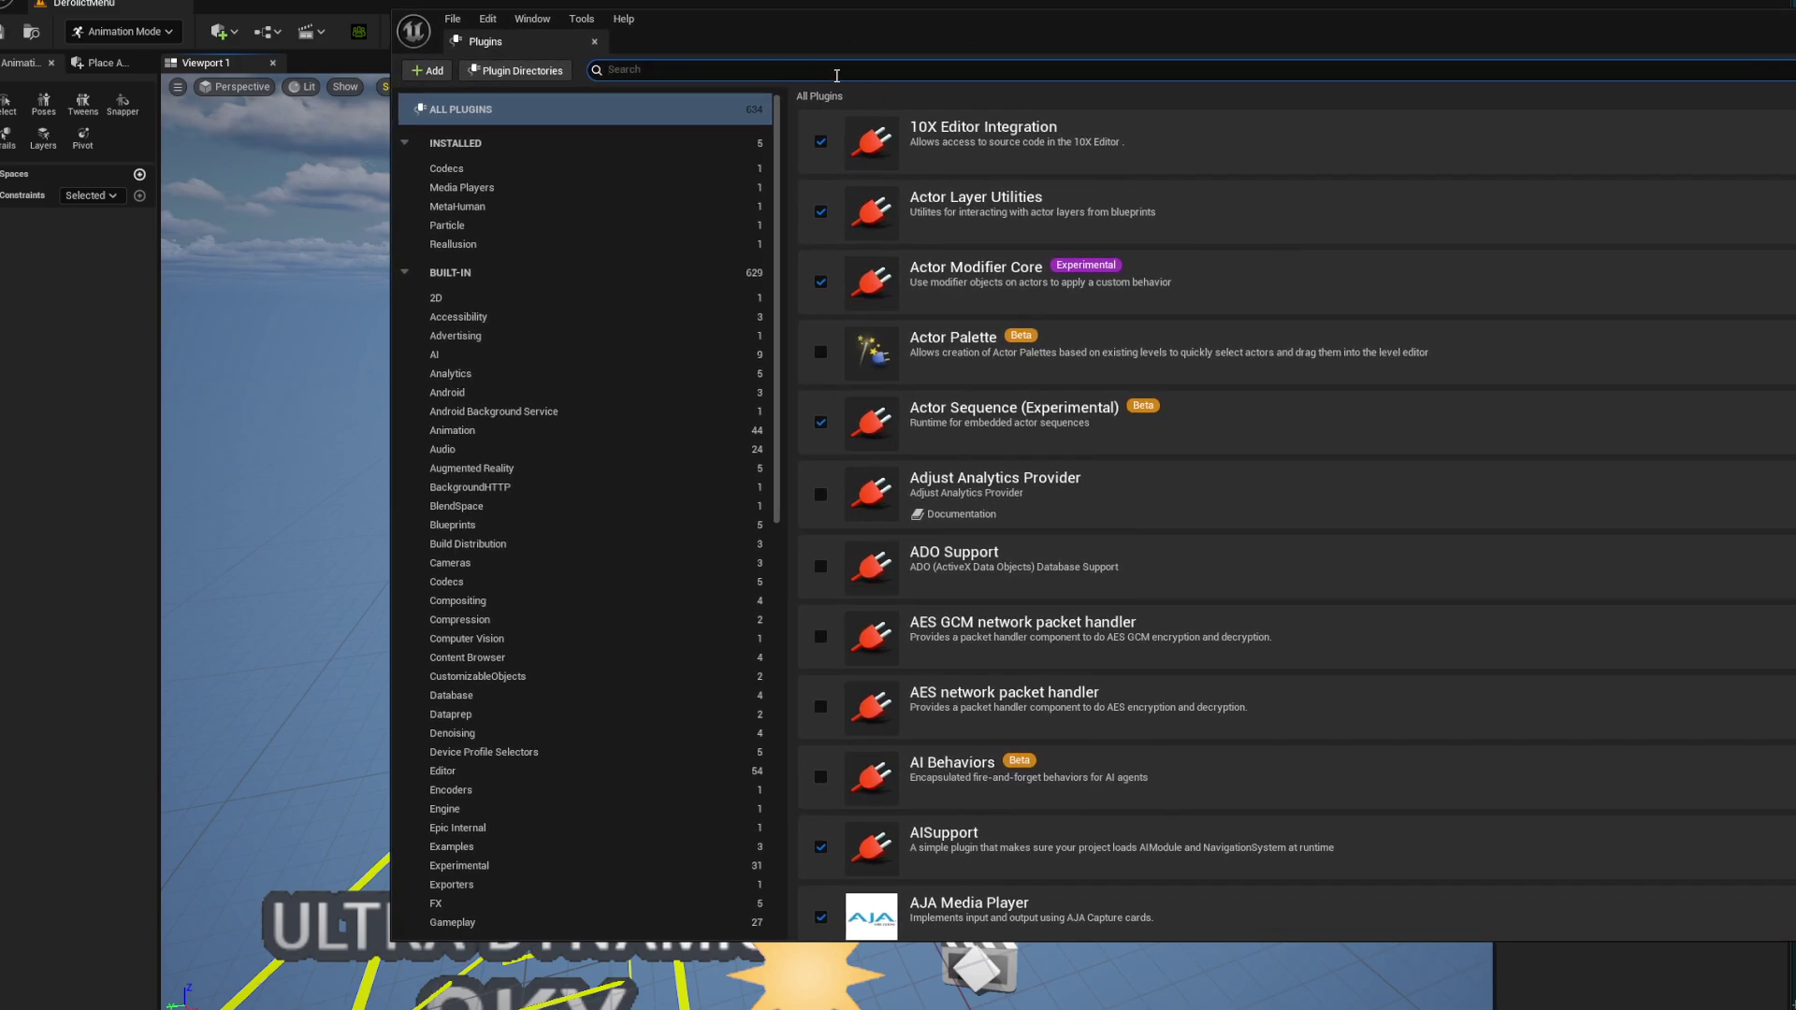
# Search the plugins for "common" and enable the Common UI Plugin, accepting its beta status.
pyautogui.write('common')
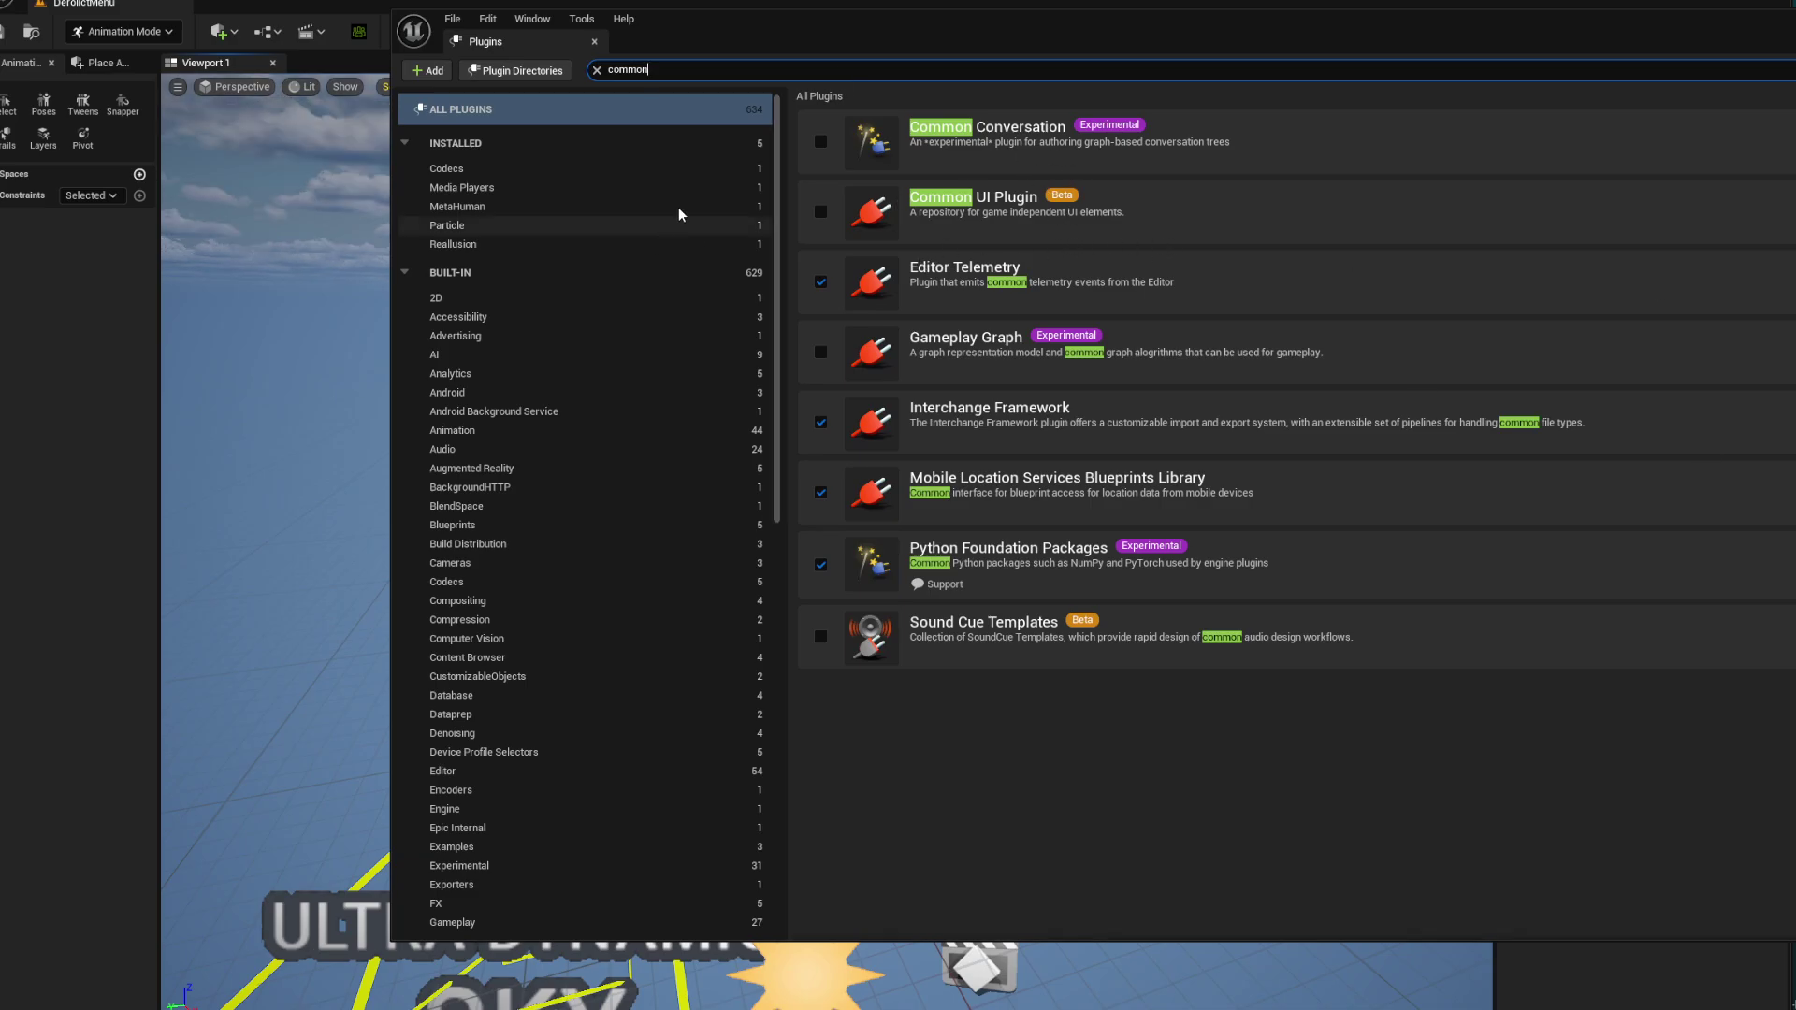
pyautogui.click(823, 212)
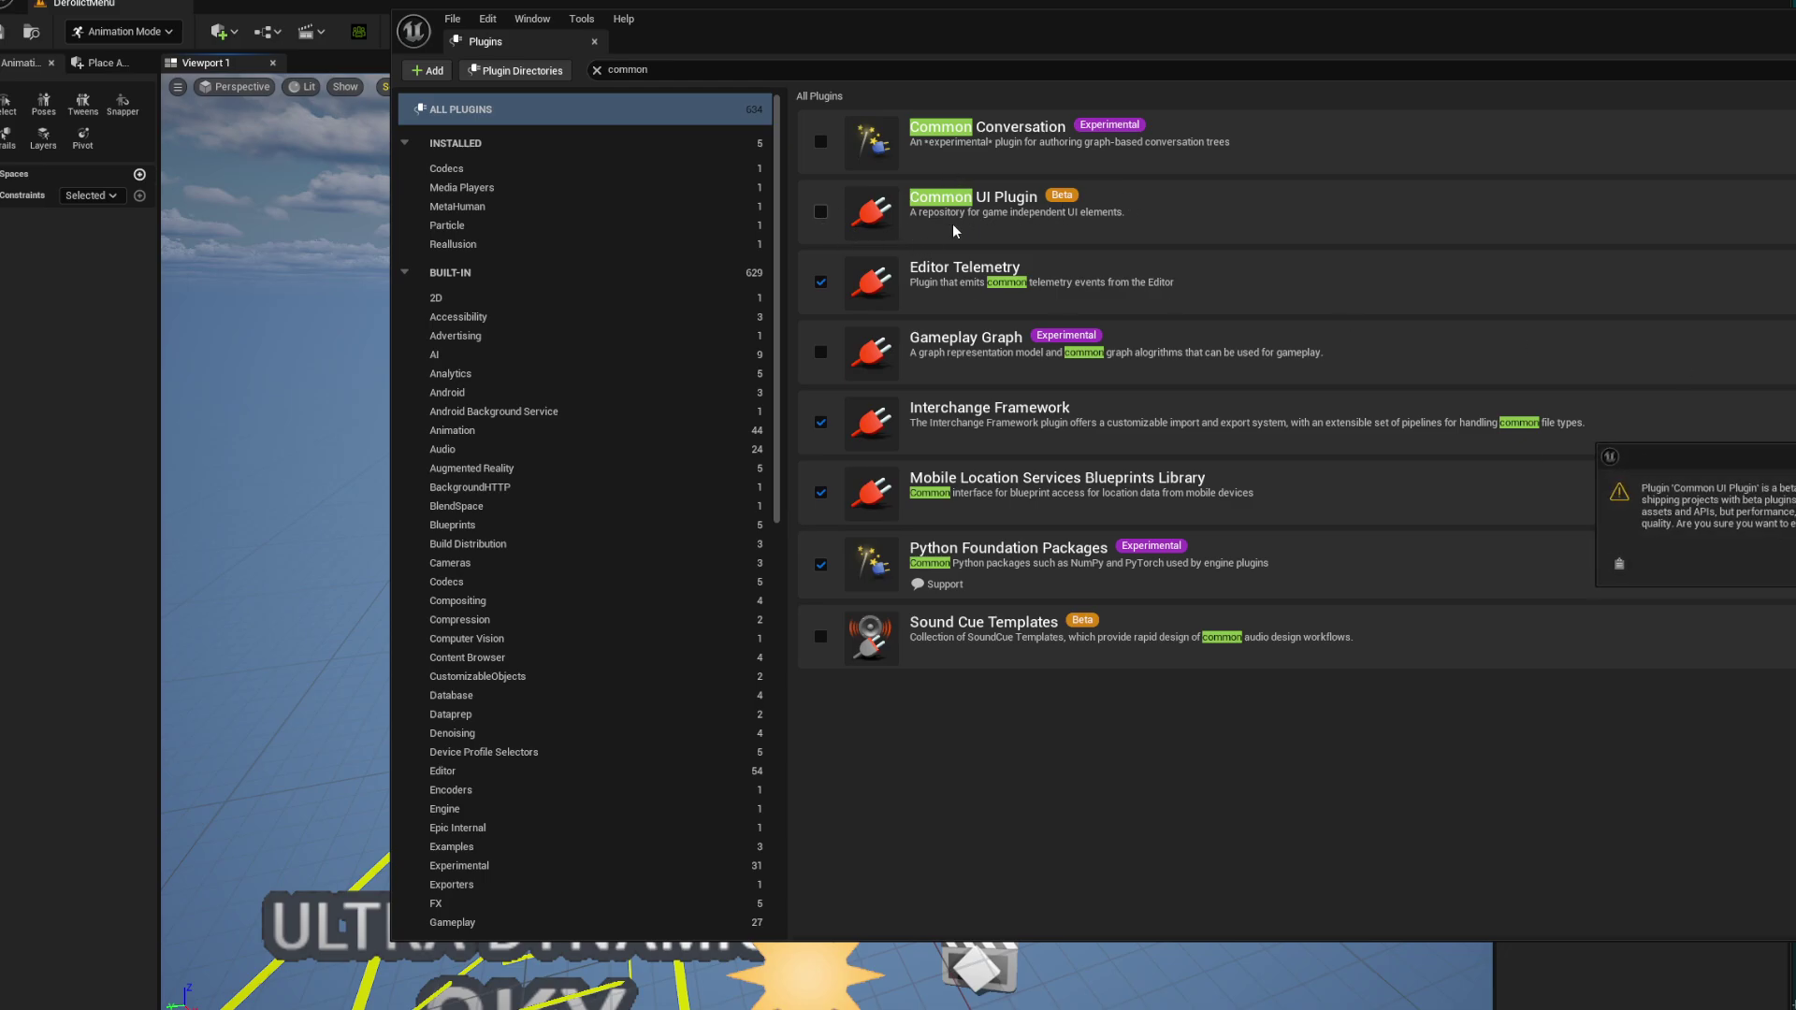
pyautogui.click(1792, 563)
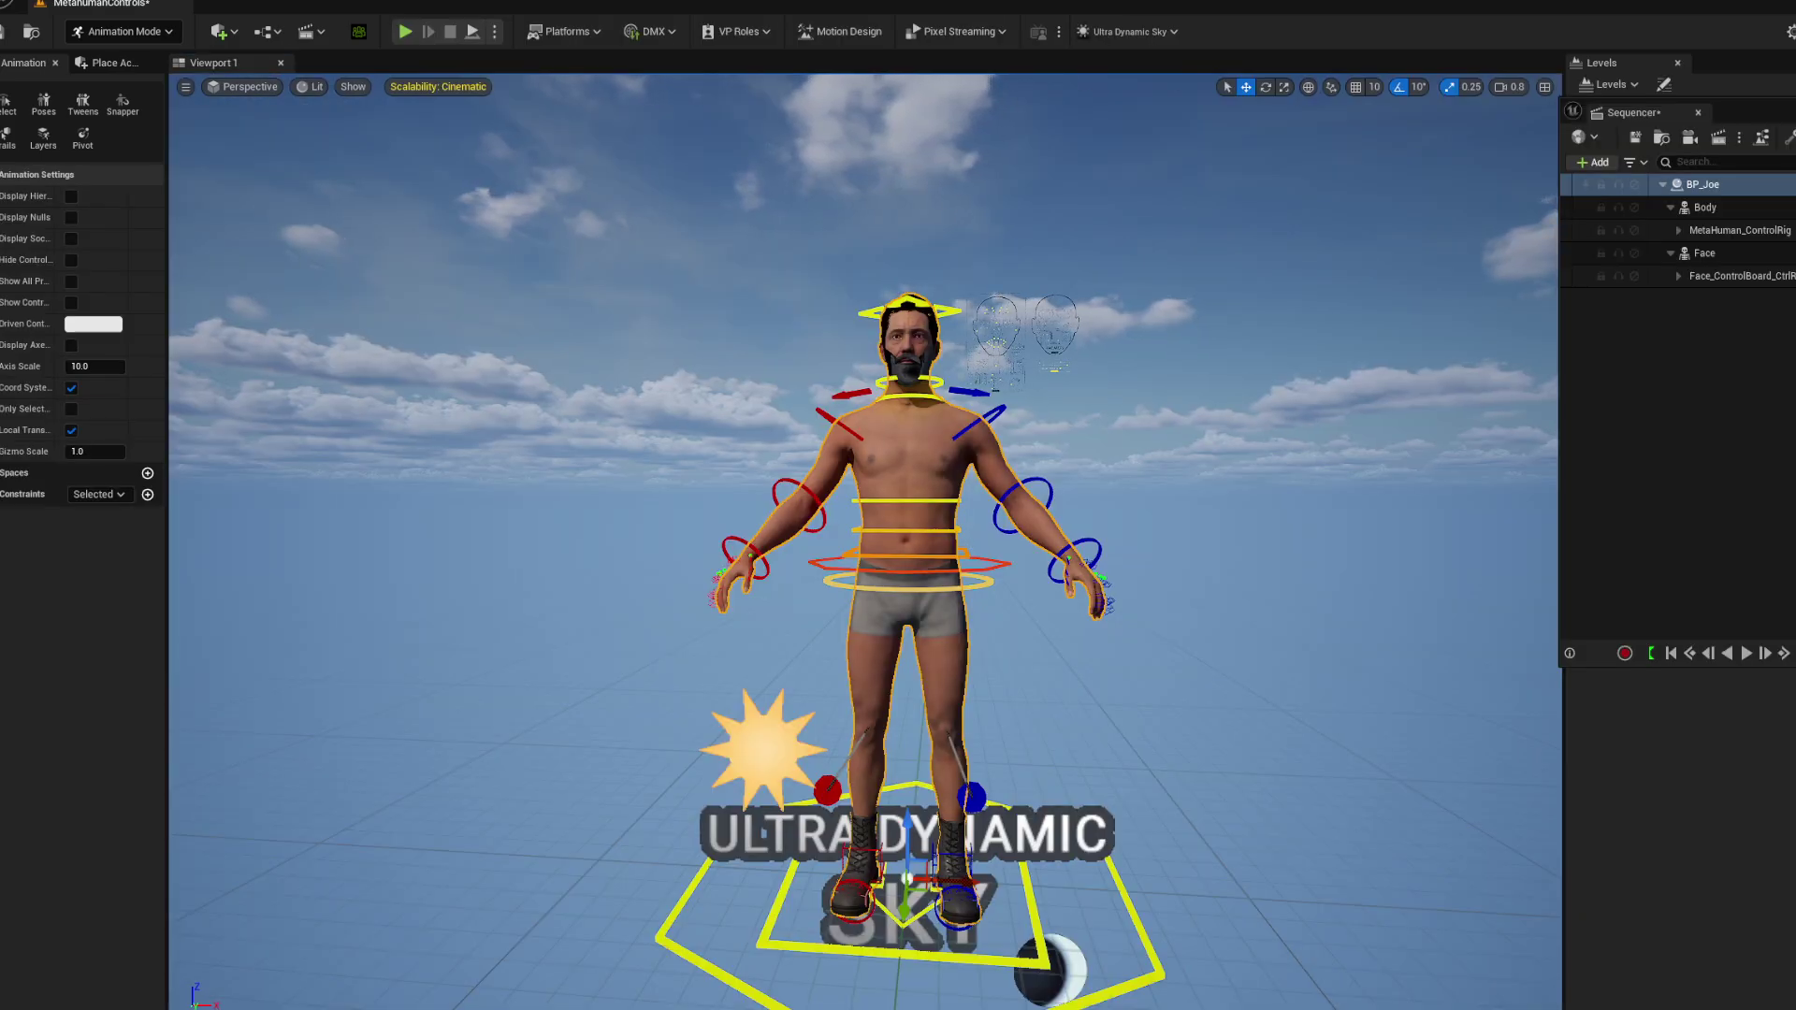
# Examine the BP_Joe body and face control rig tracks in the Sequencer.
pyautogui.moveTo(1795, 111); pyautogui.dragTo(1295, 15)
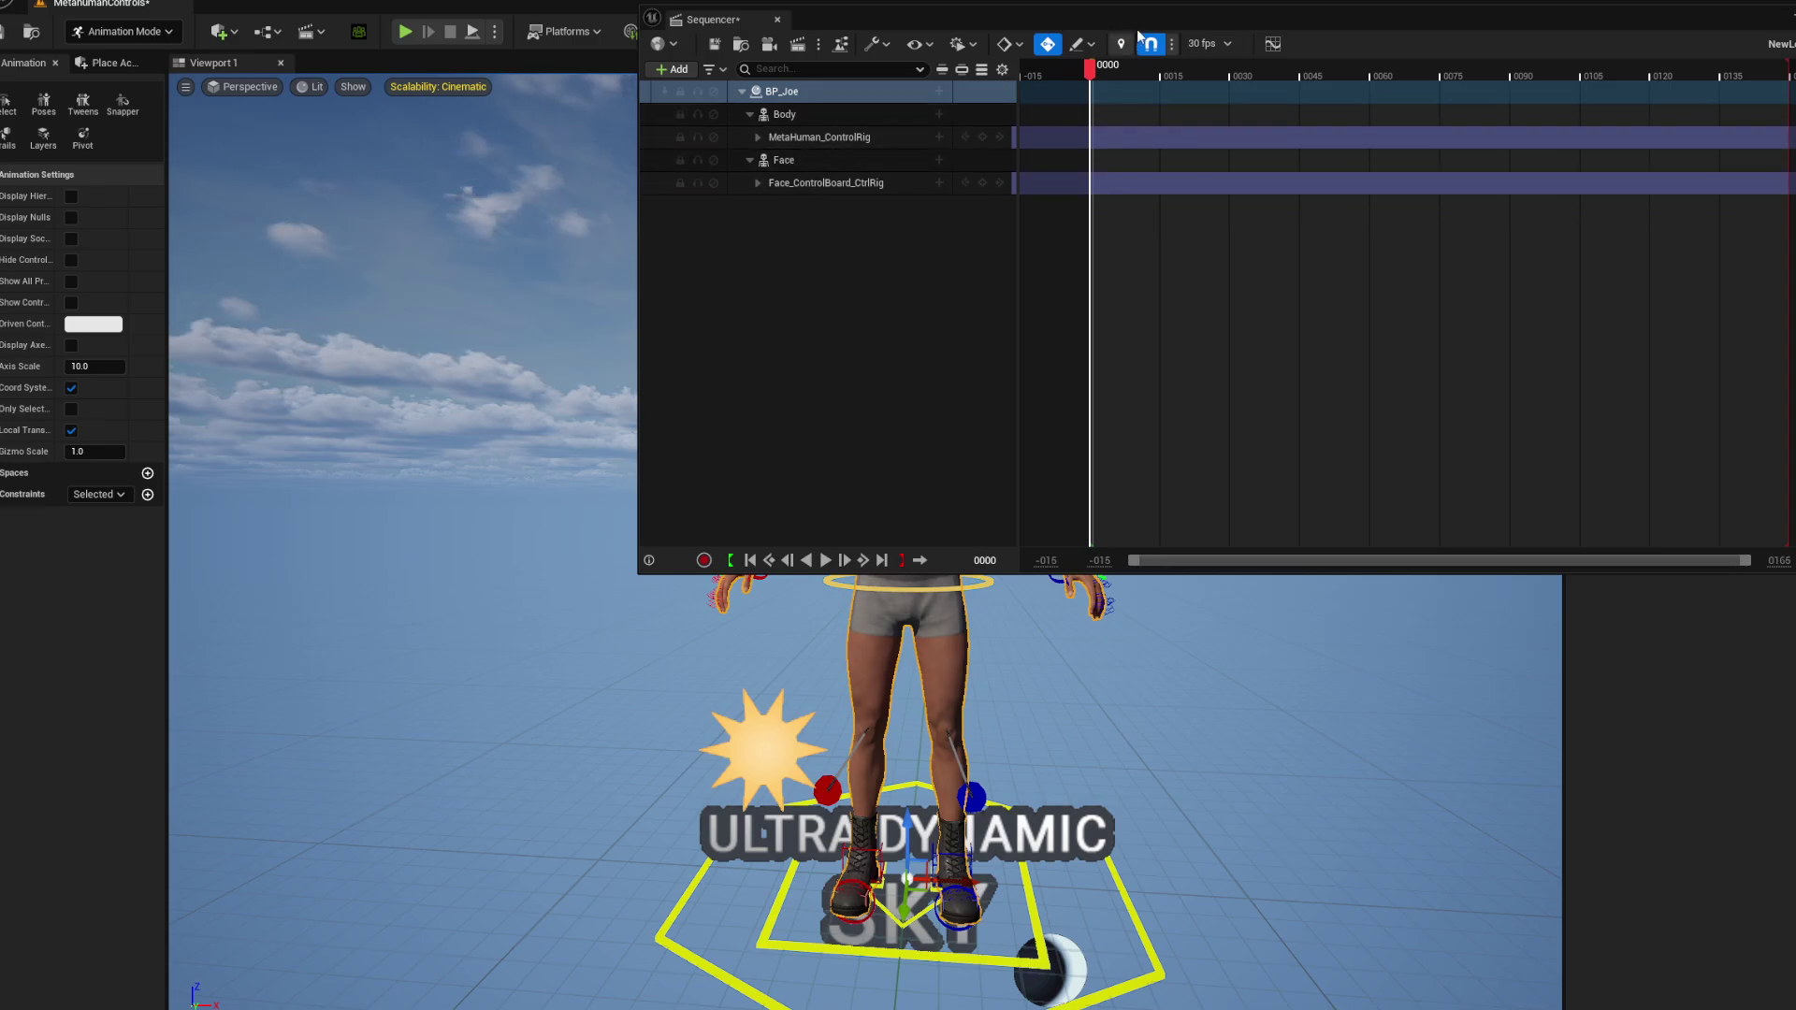
pyautogui.moveTo(1117, 25); pyautogui.dragTo(1795, 25)
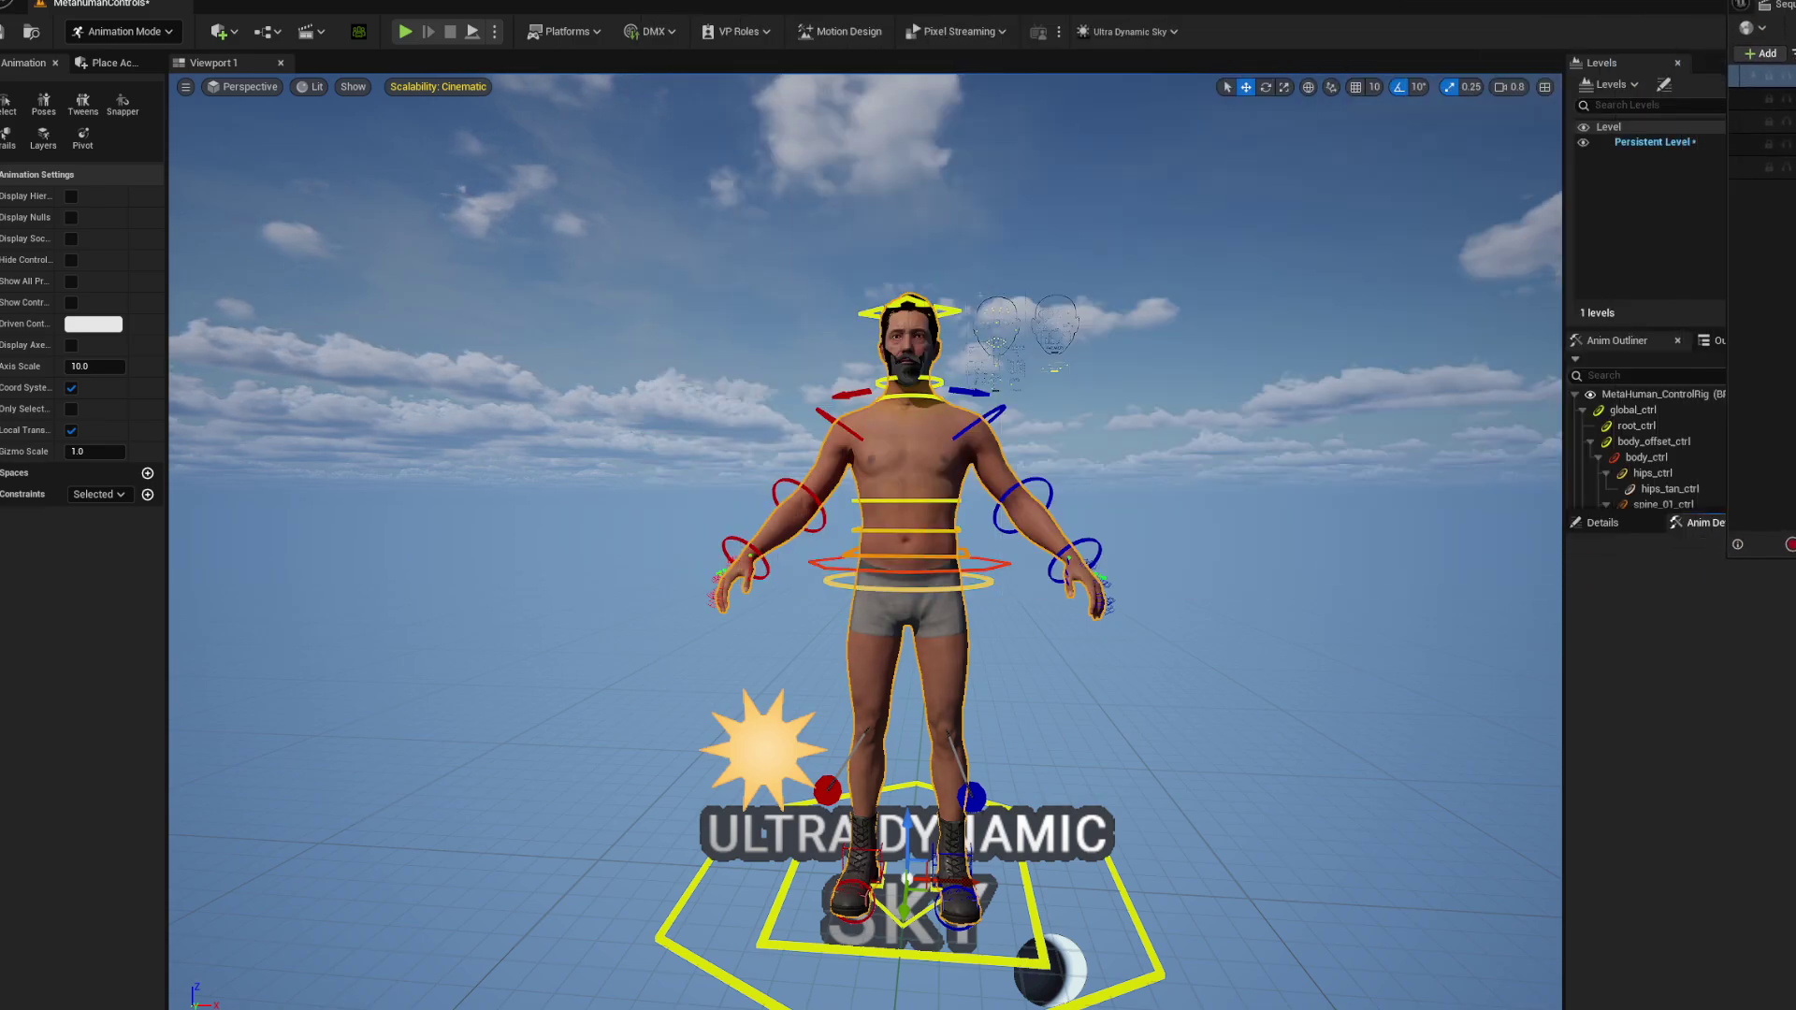
# Run the Locodrome_MAT editor utility widget from the Content/Locodrome/MAT folder and close the content browser.
pyautogui.moveTo(1272, 1009); pyautogui.dragTo(1428, 172)
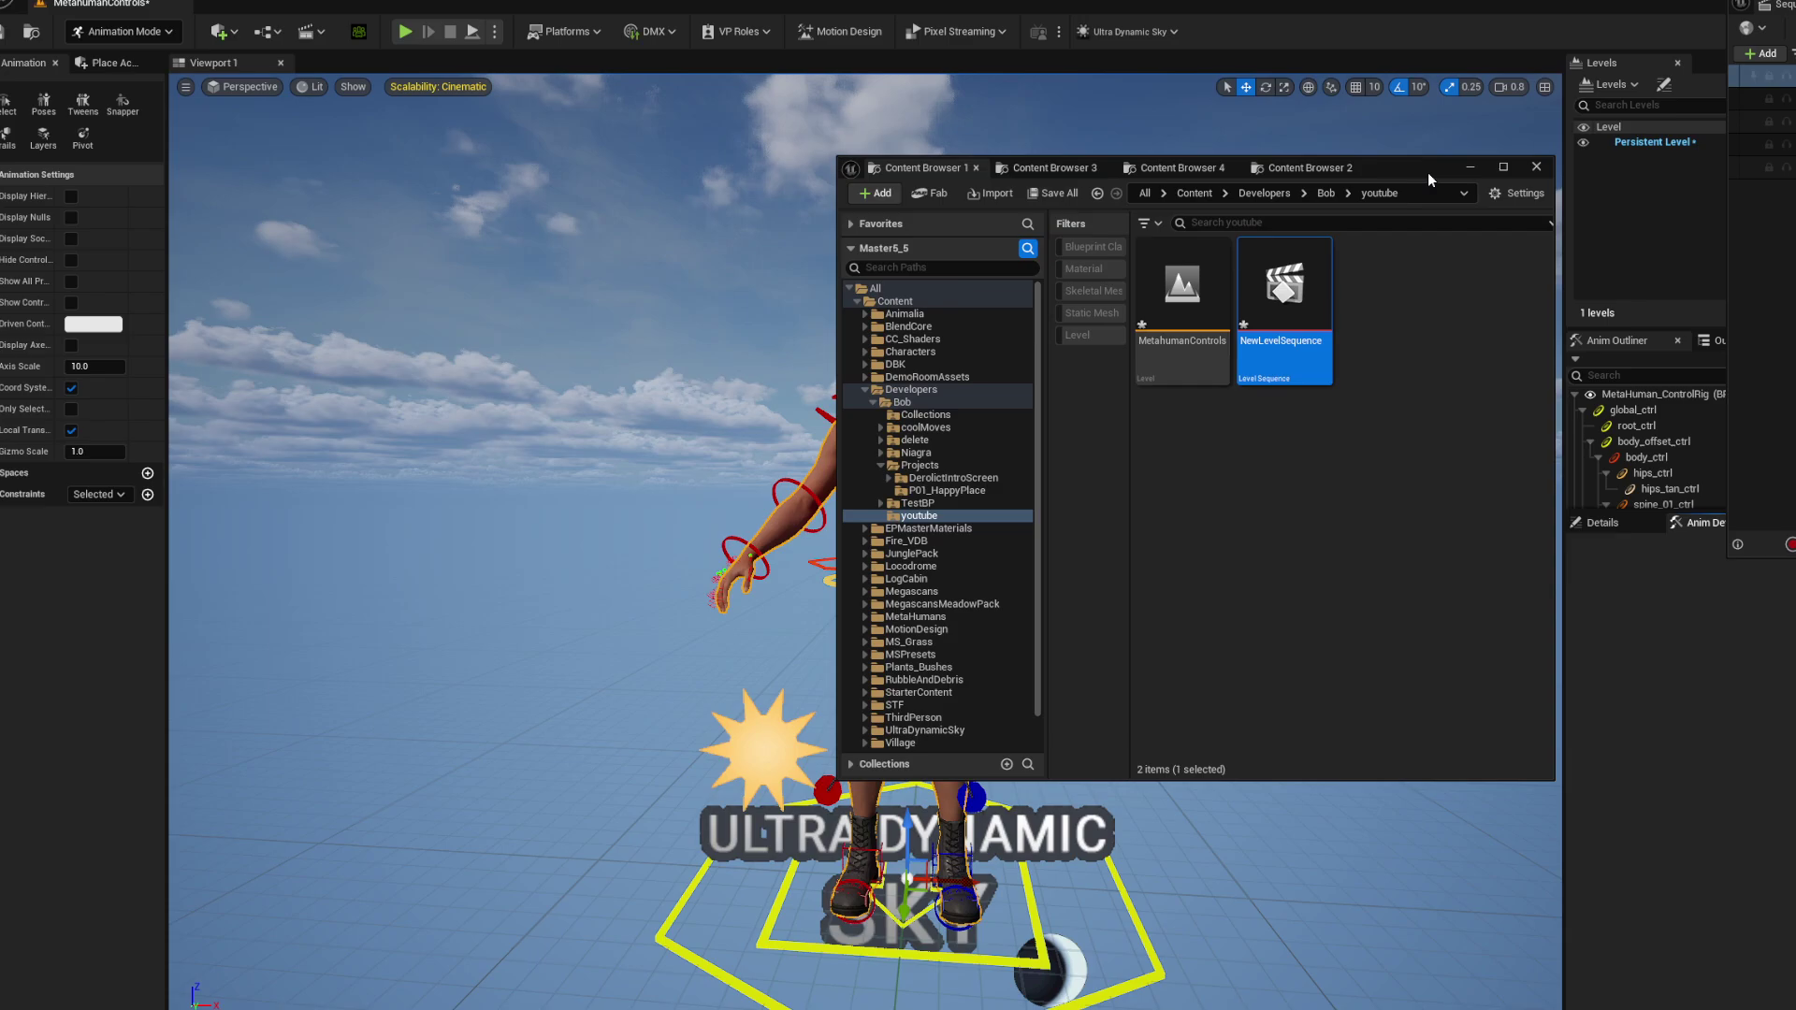
pyautogui.scroll(-1, 935, 641)
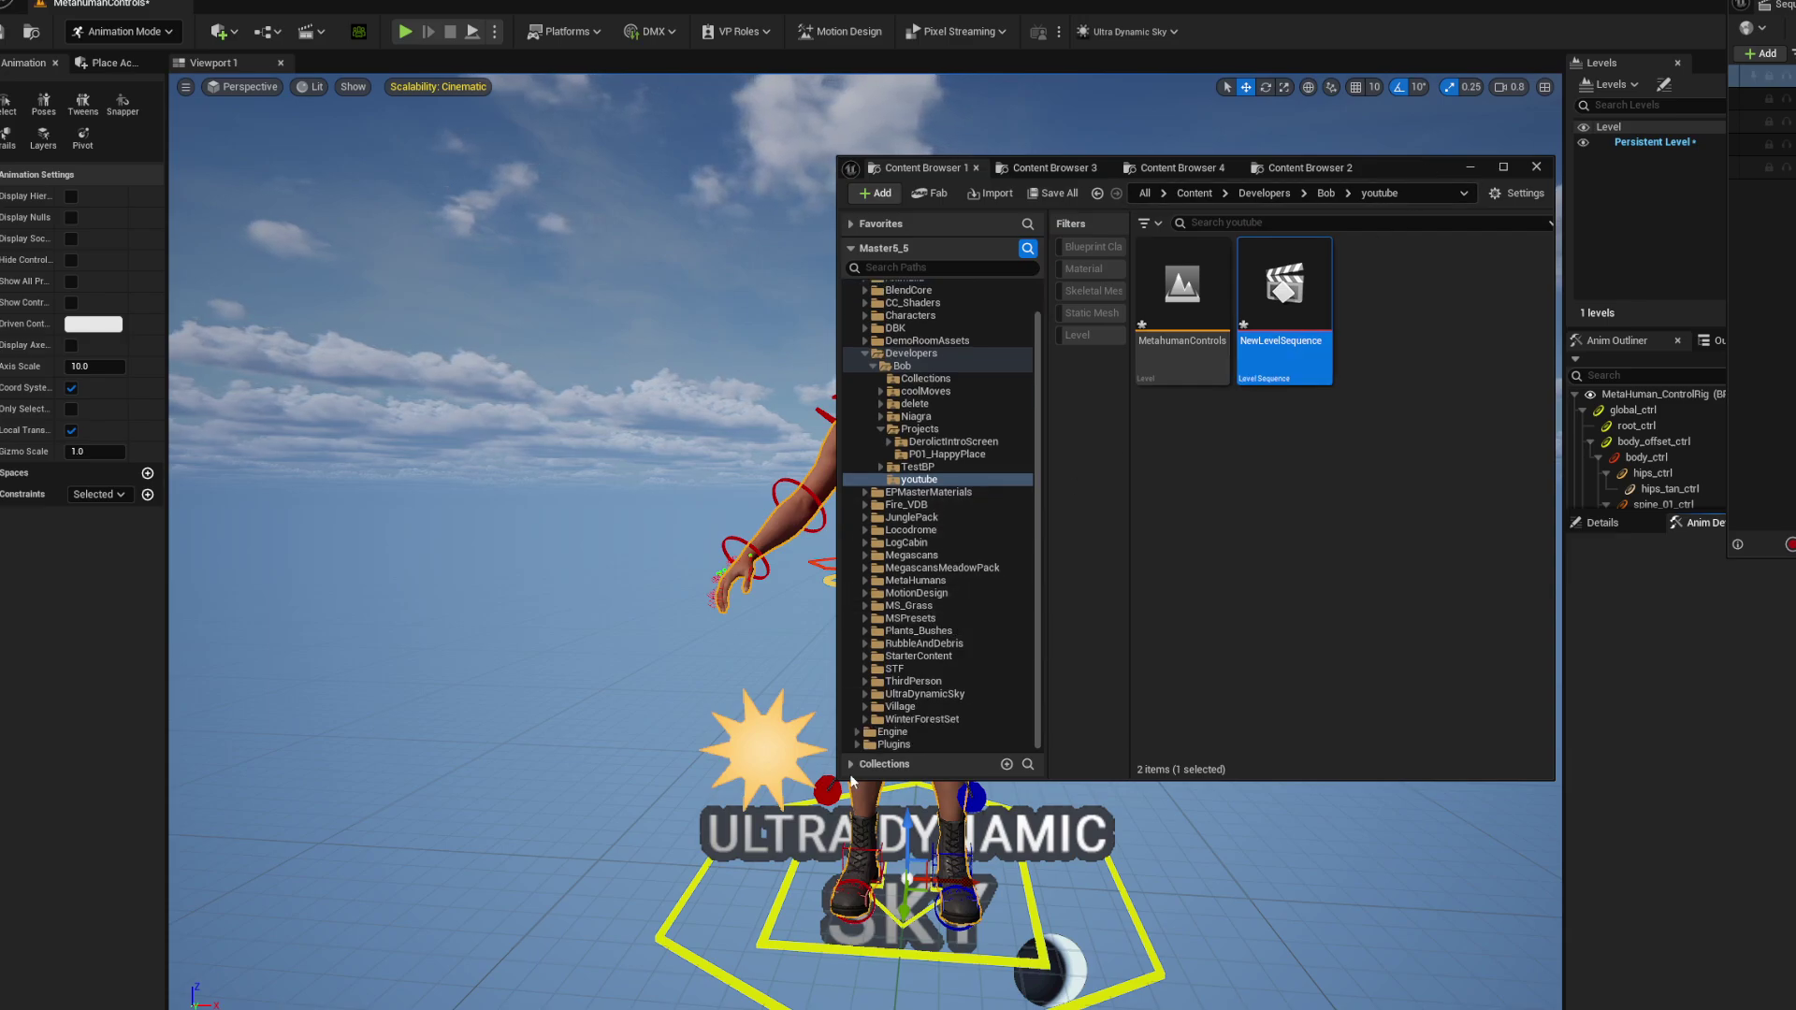
pyautogui.hotkey('ctrl', 'space')
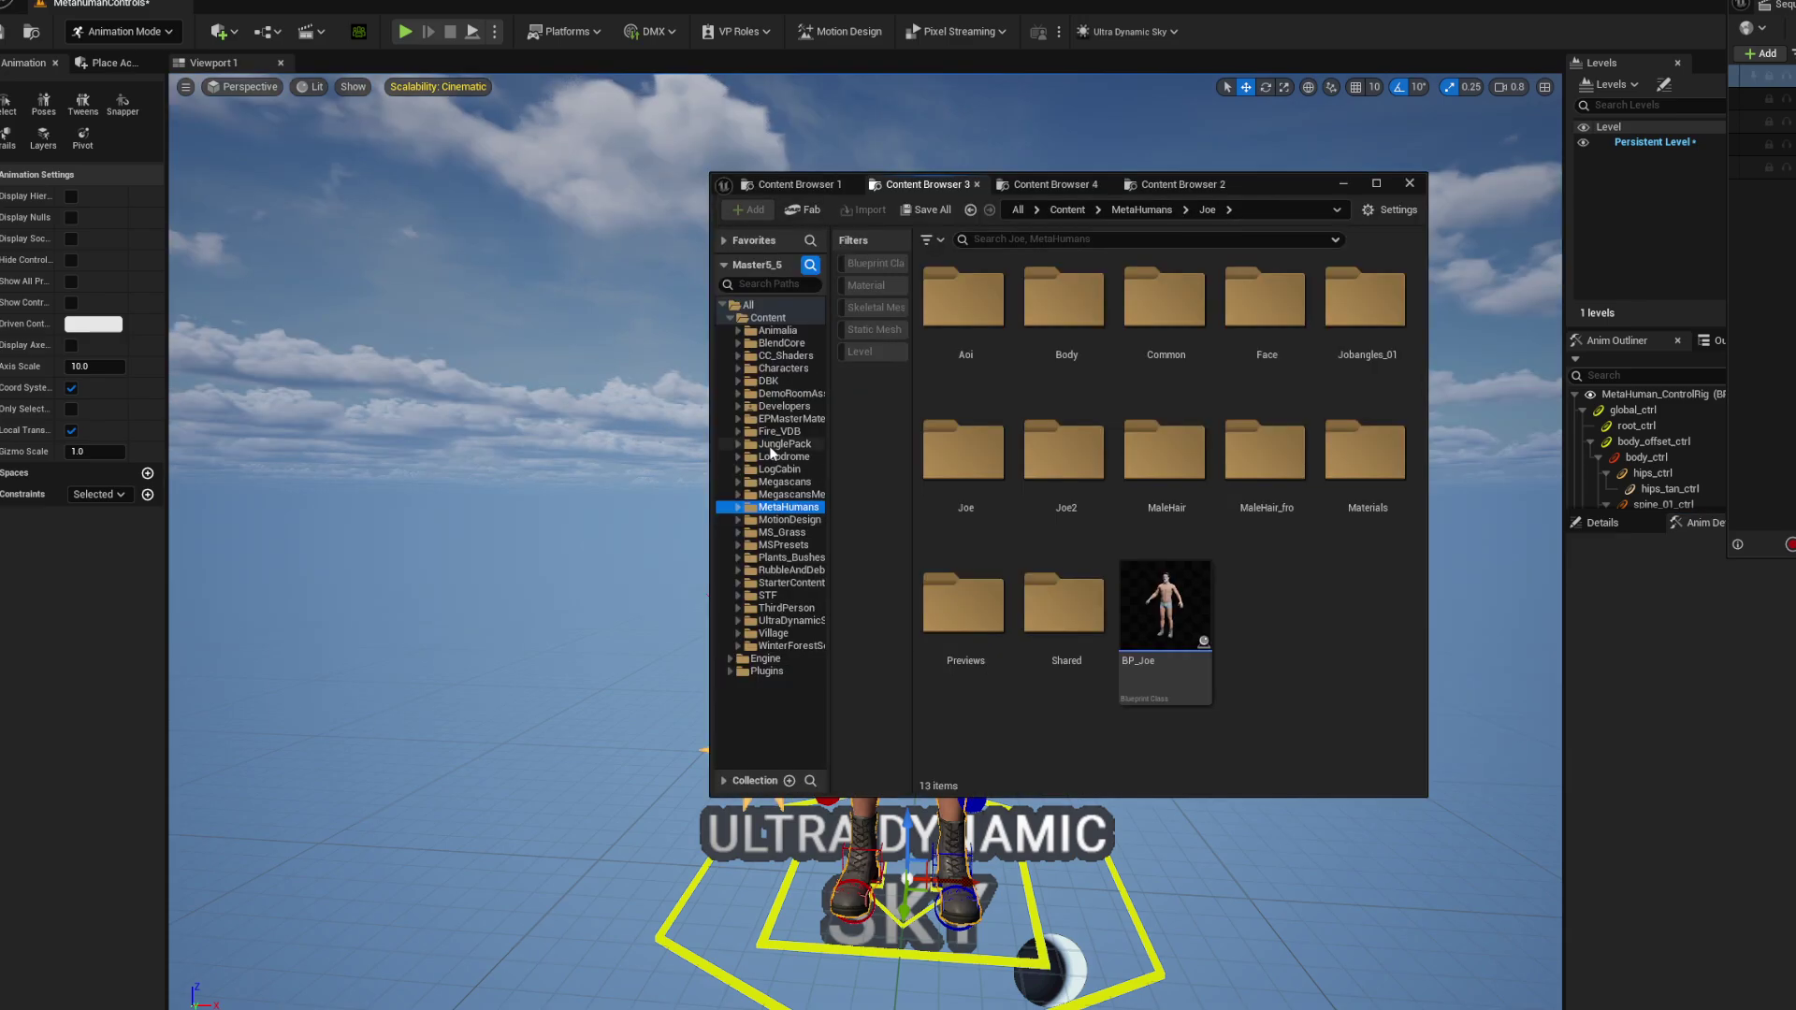
pyautogui.click(768, 457)
pyautogui.doubleClick(1066, 308)
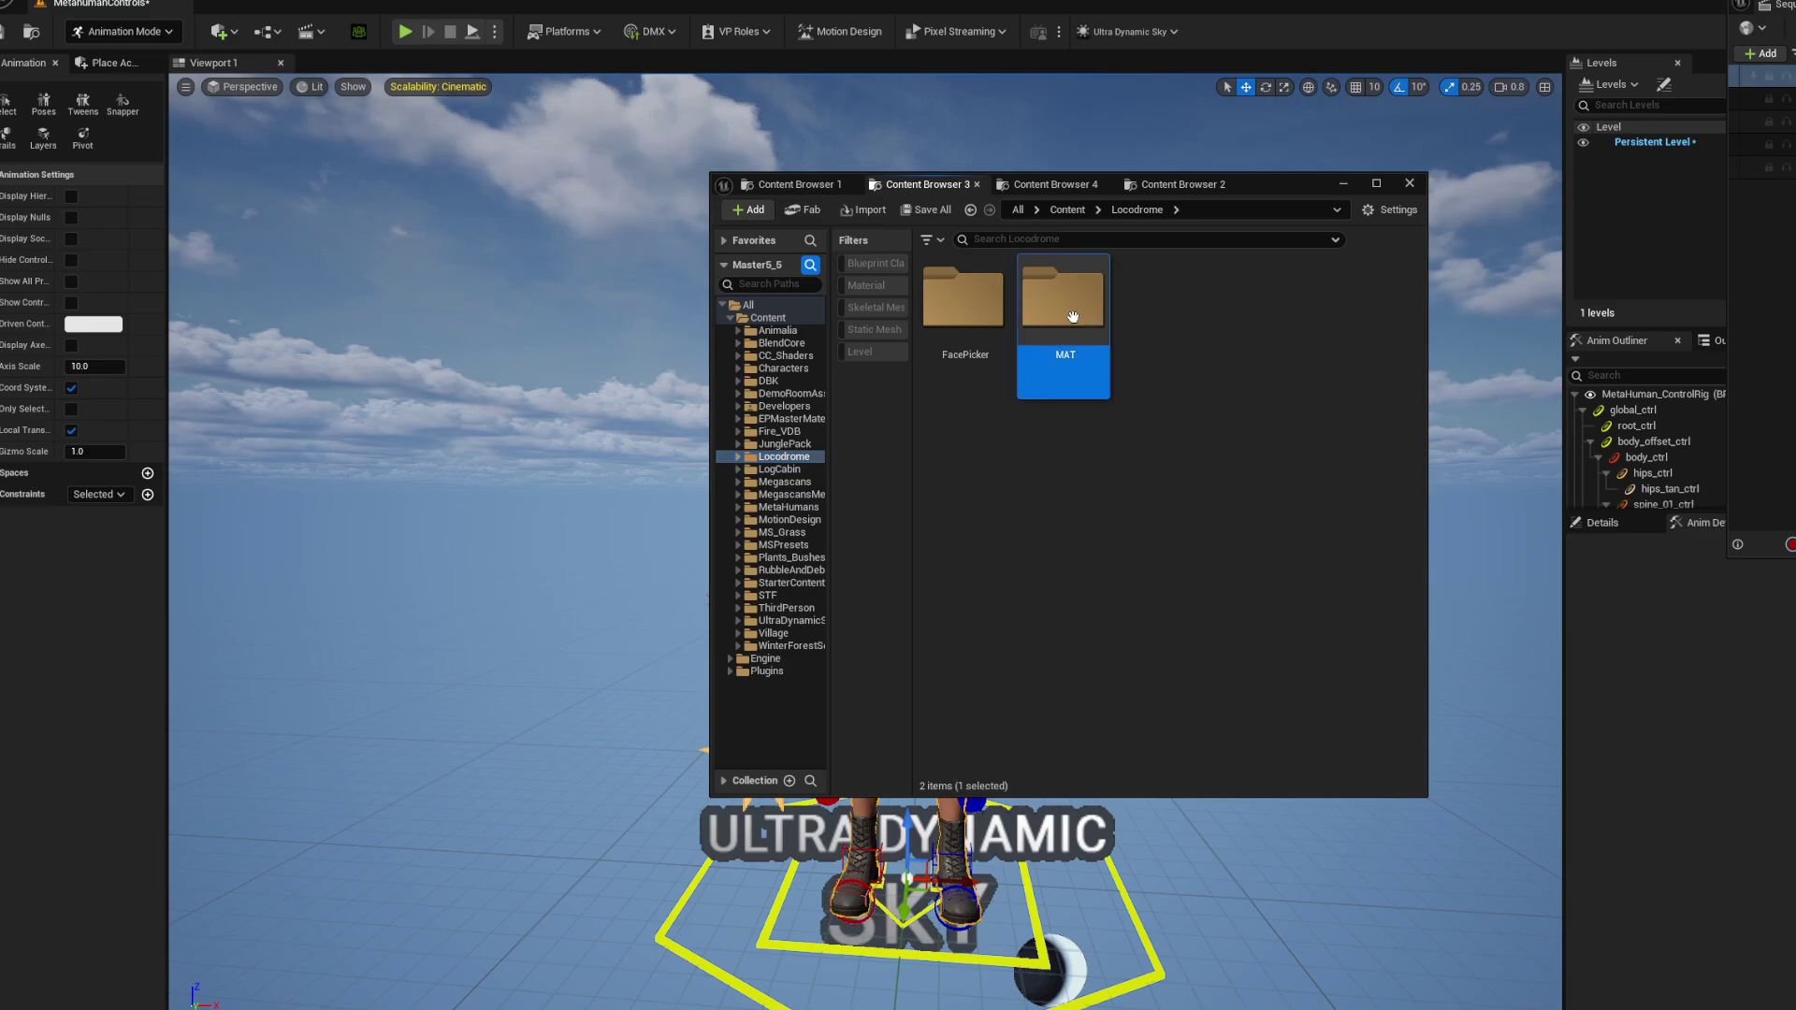
pyautogui.rightClick(1164, 308)
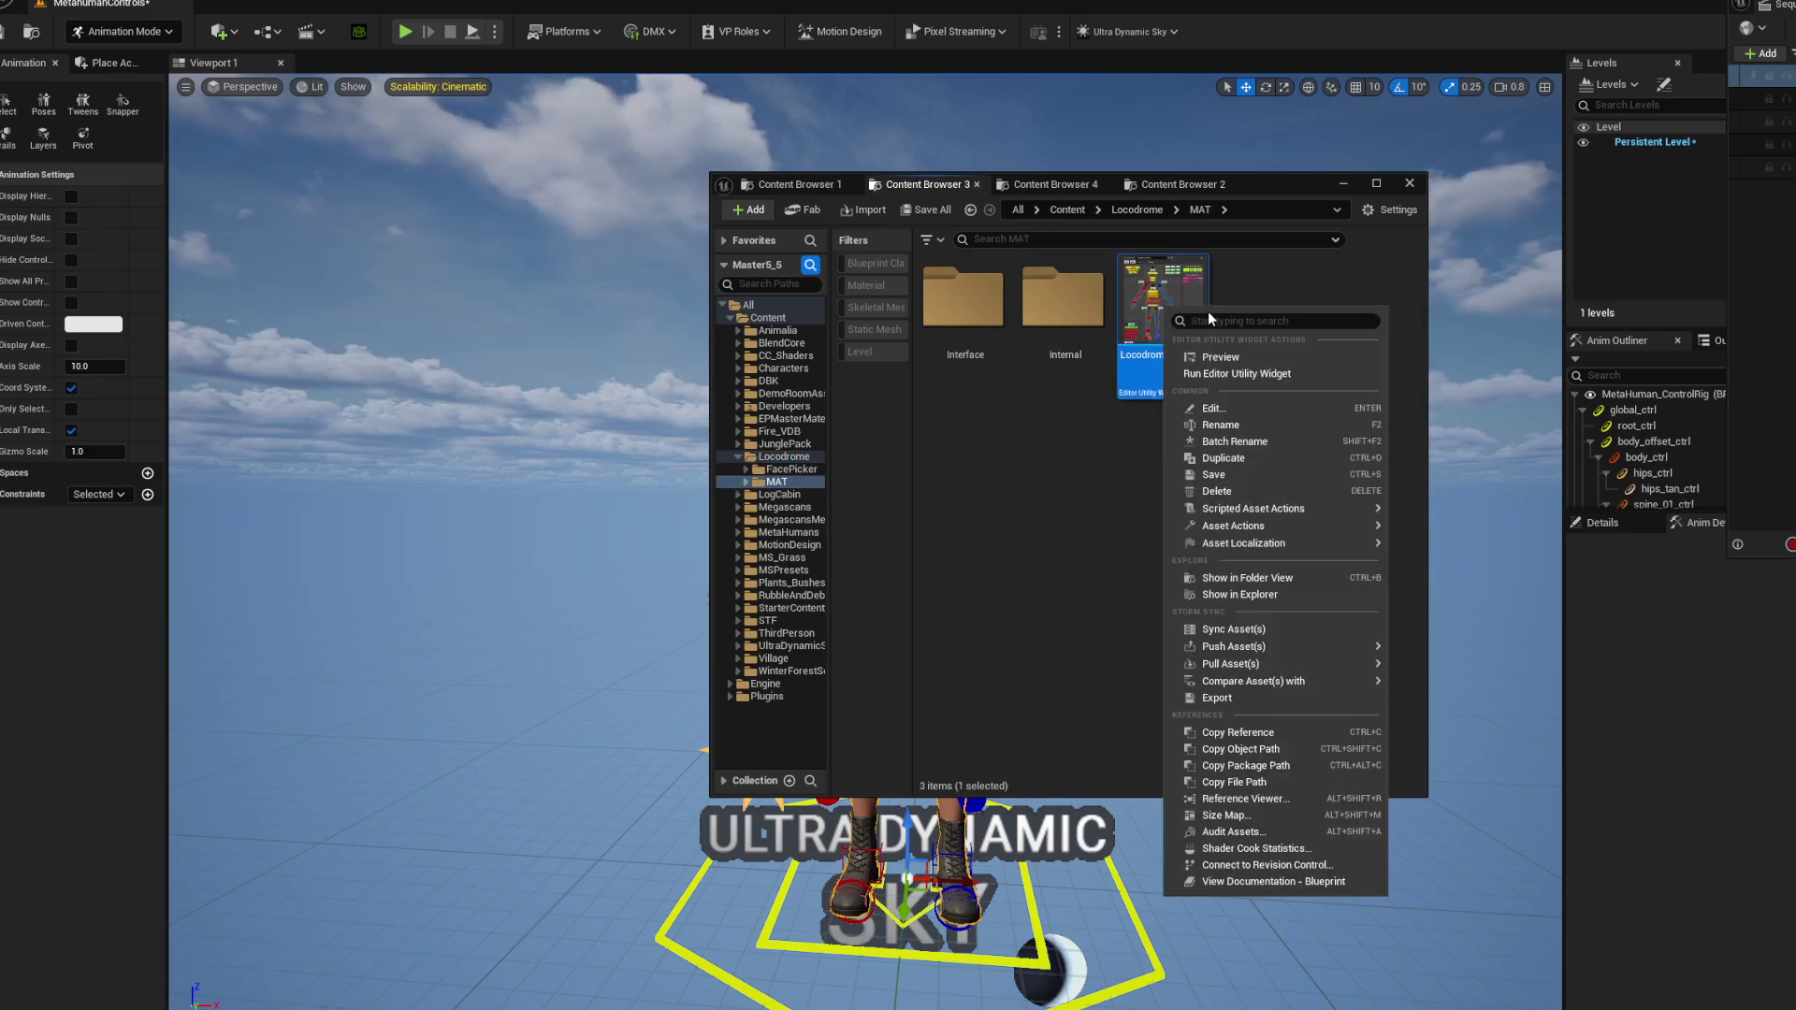
pyautogui.click(1233, 373)
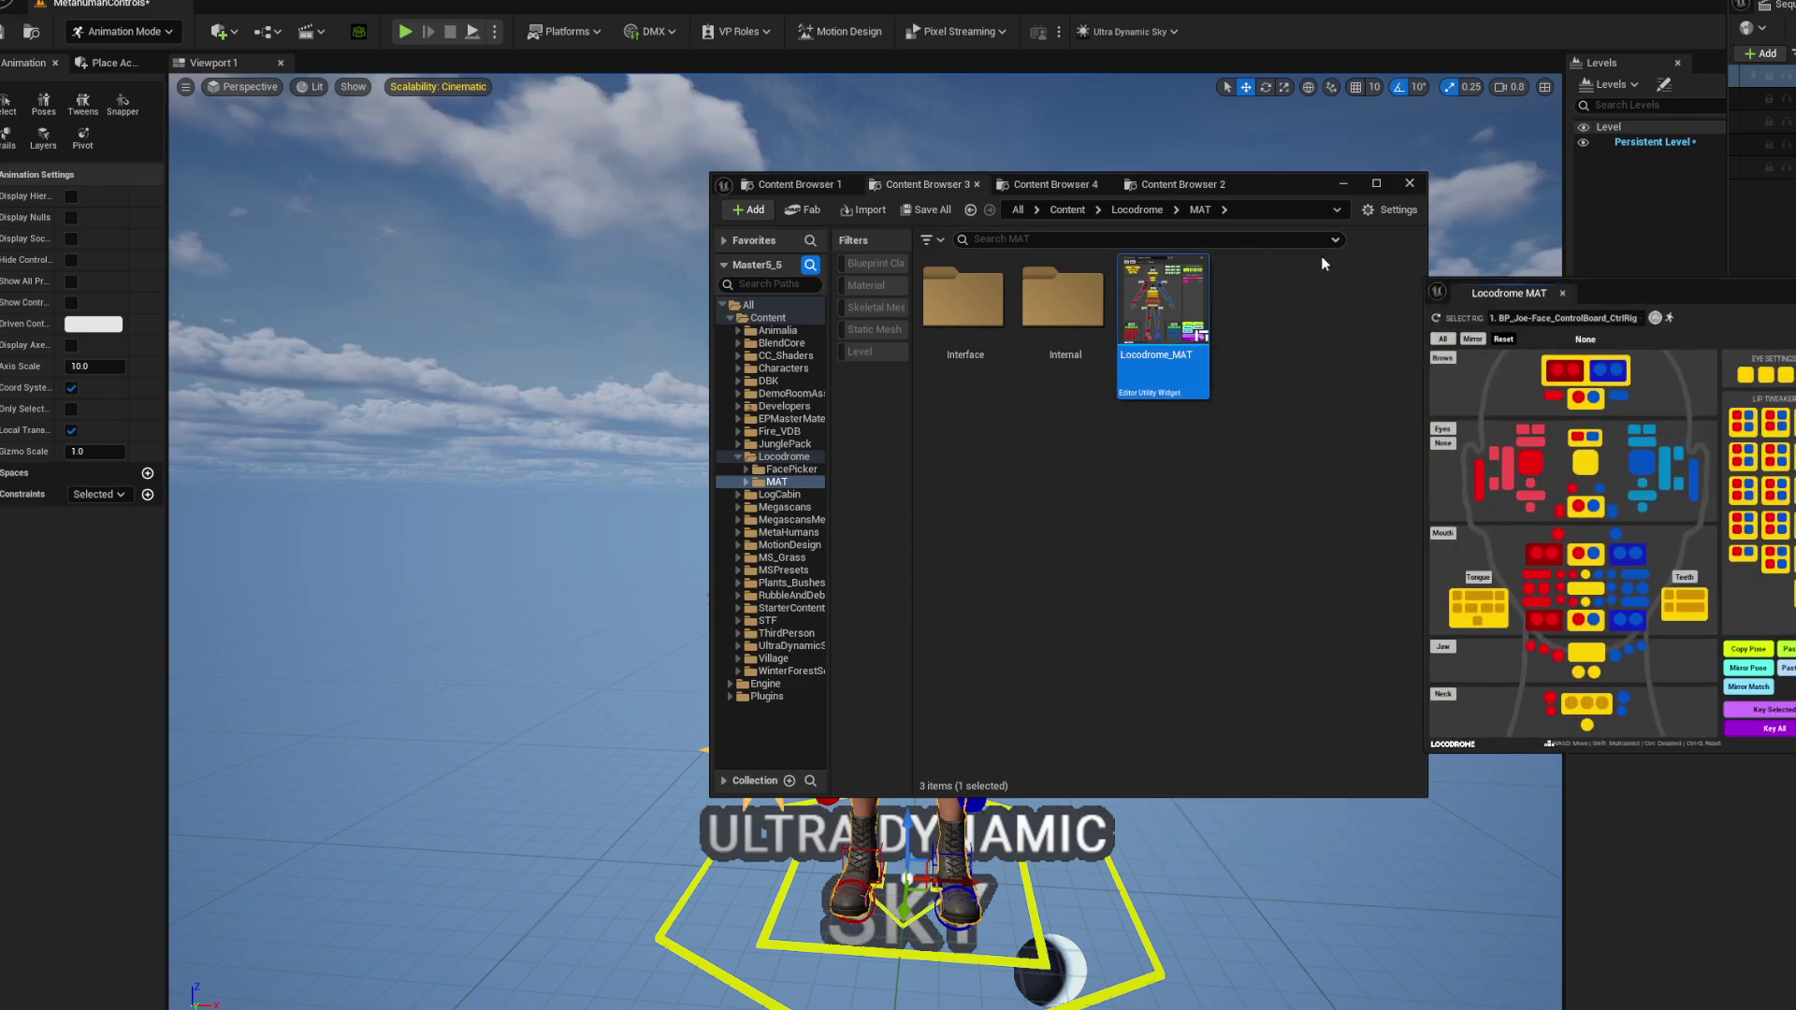
pyautogui.click(1410, 183)
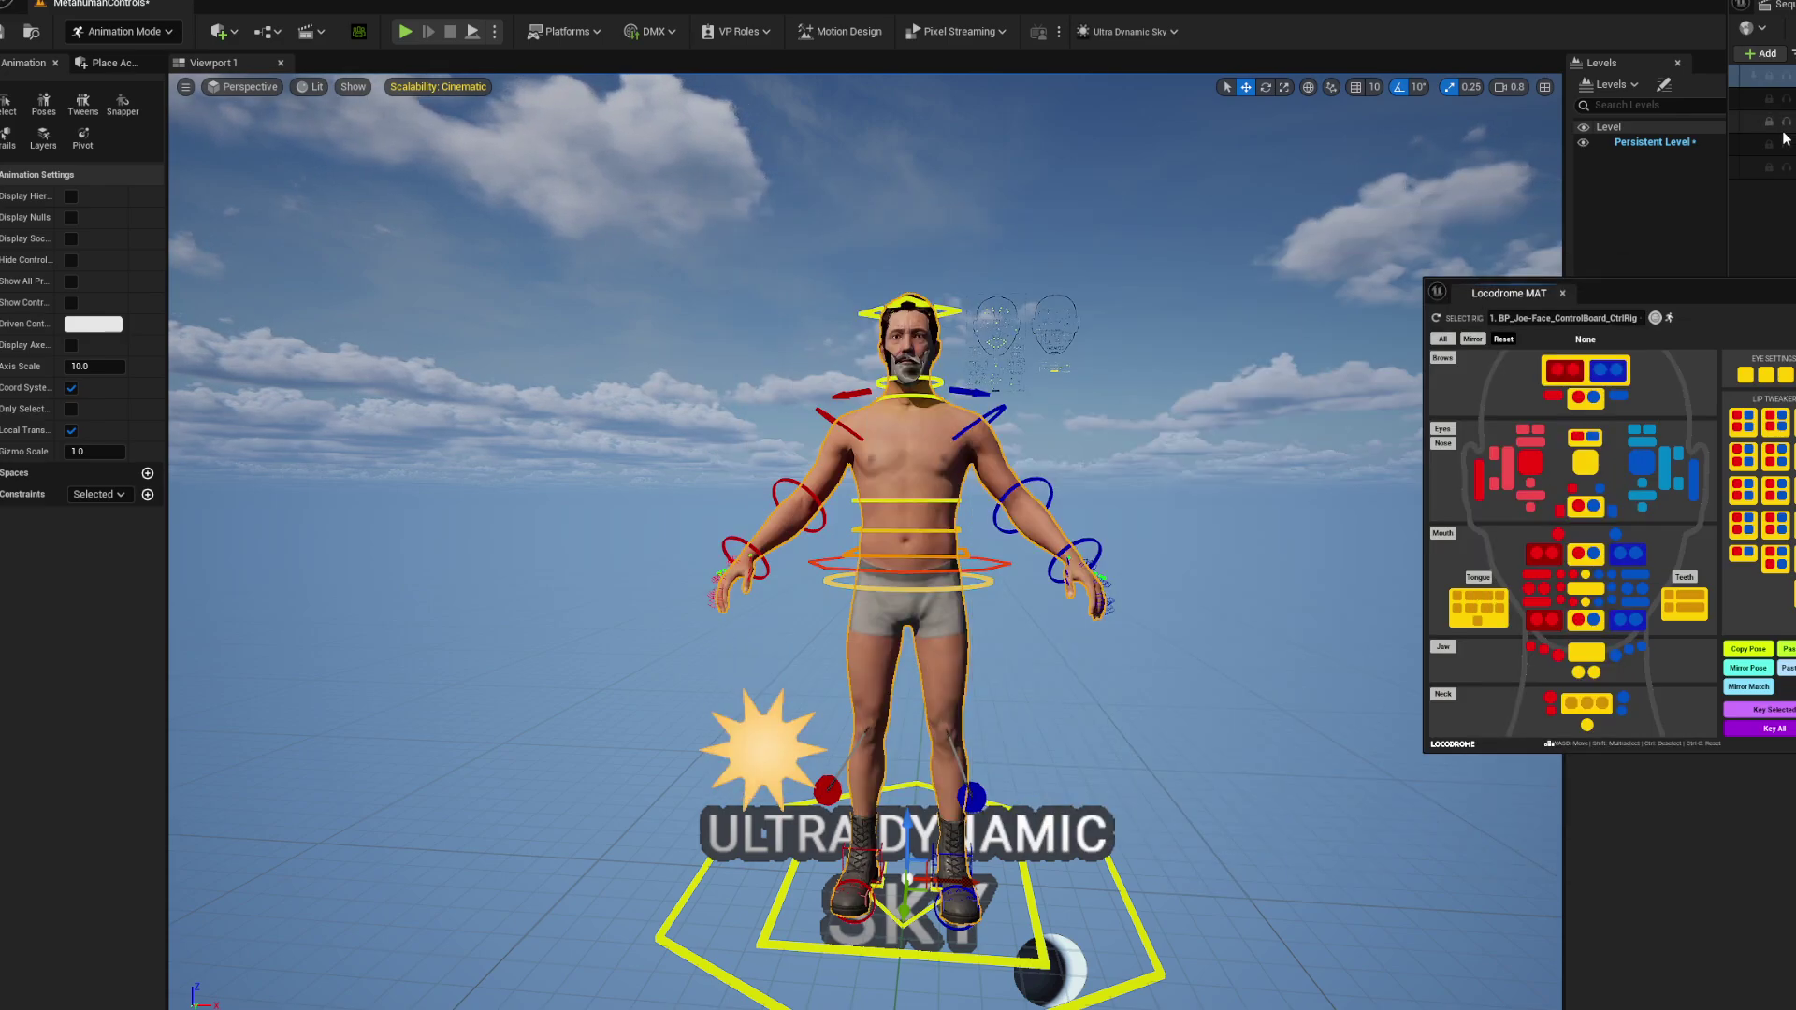
# Select the BP_Joe-Face_ControlBoard_CtrlRig in Locodrome MAT, view the body picker, and return to the face picker.
pyautogui.click(1590, 318)
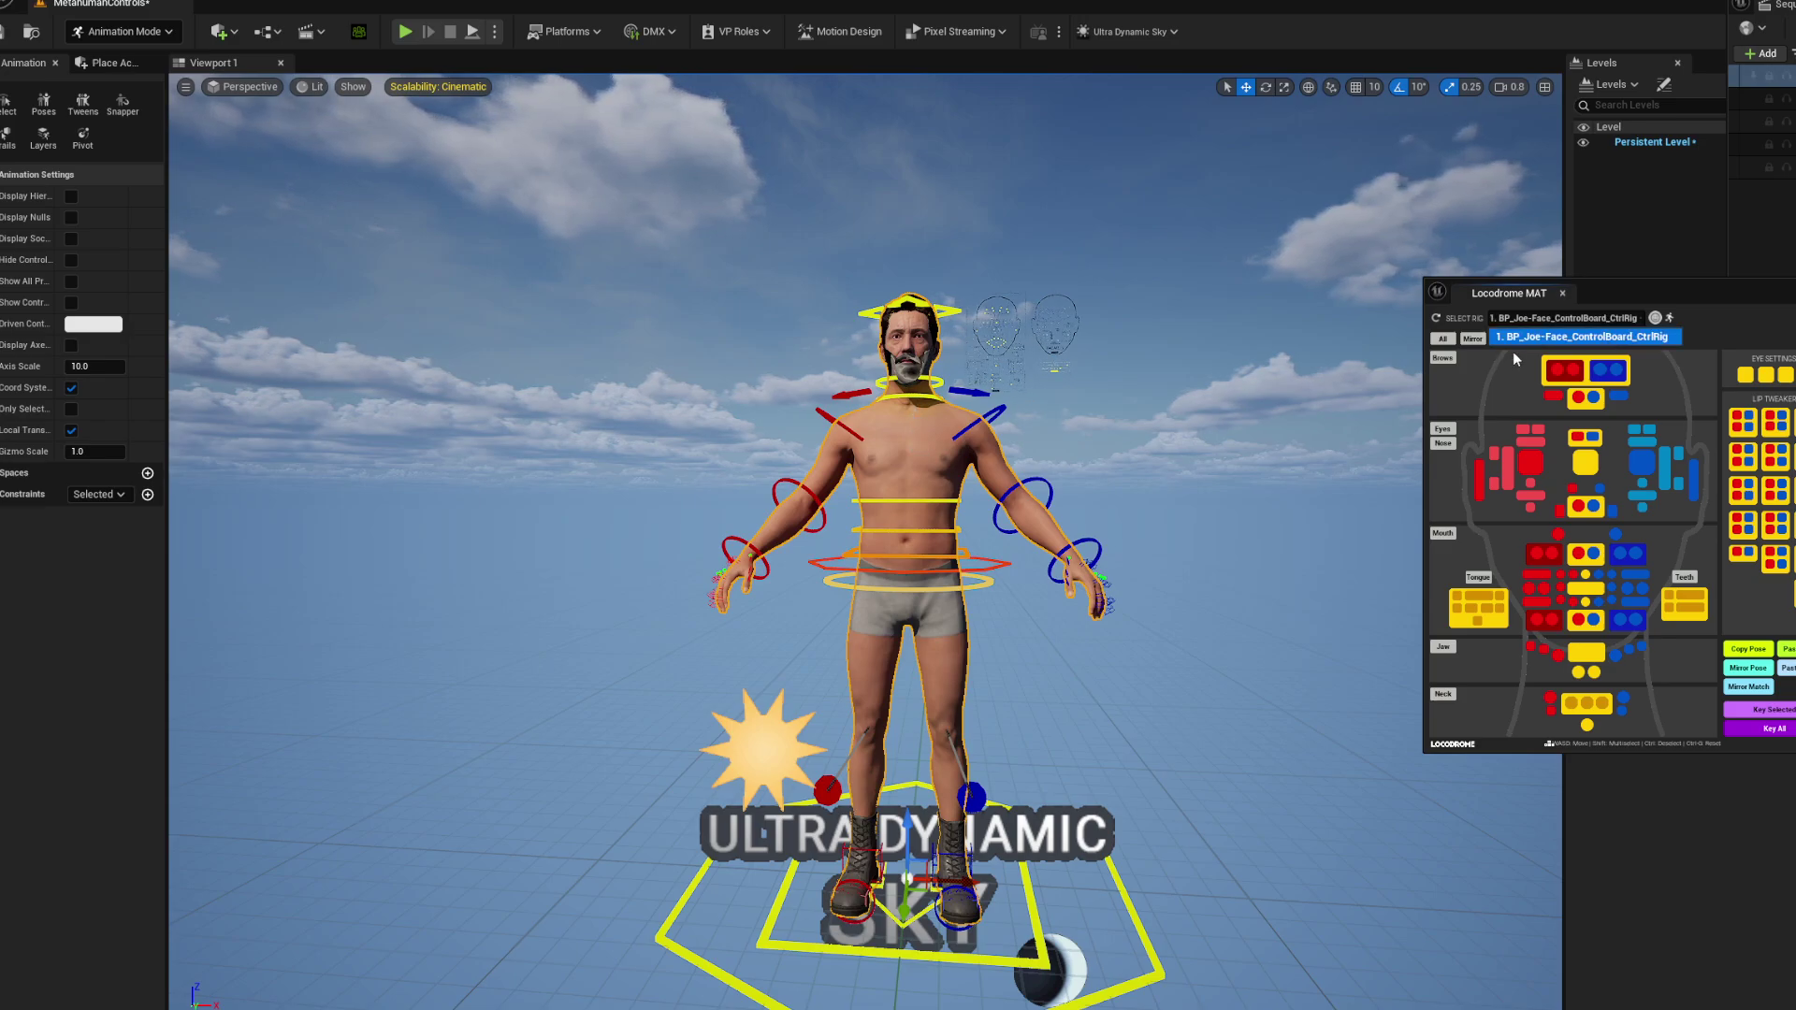
pyautogui.click(1600, 339)
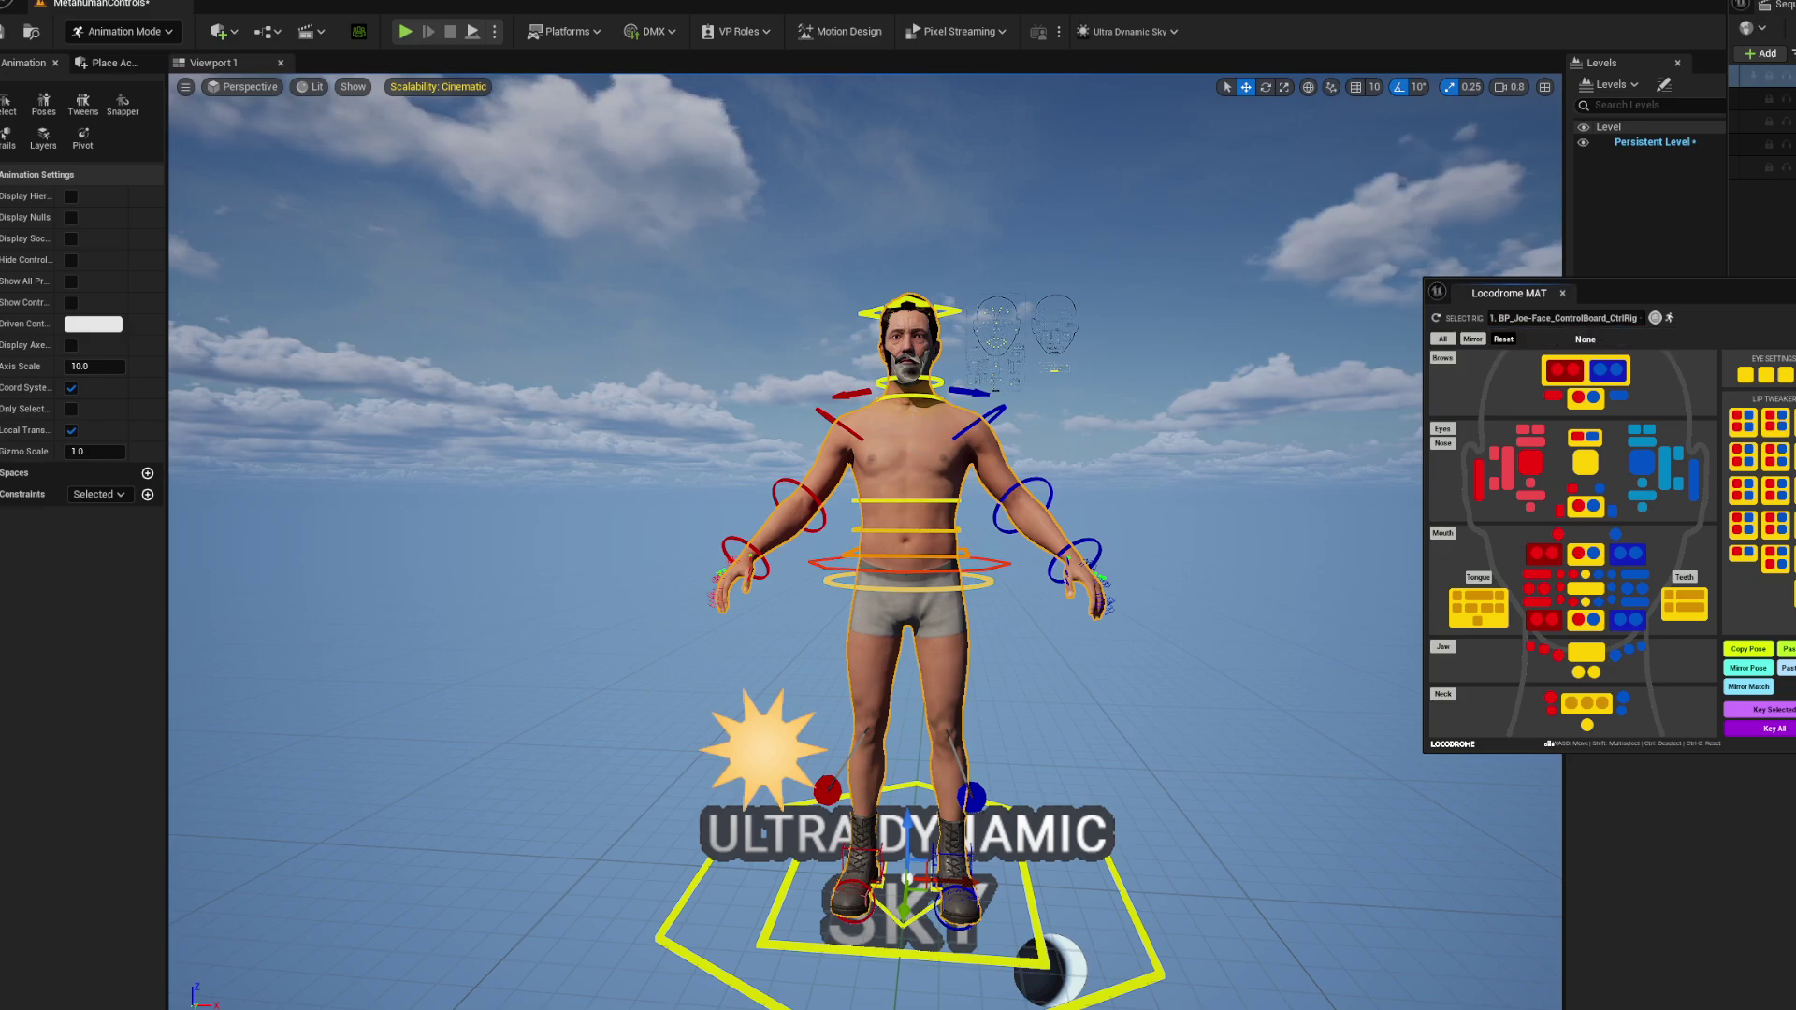
pyautogui.moveTo(1775, 297); pyautogui.dragTo(1236, 94)
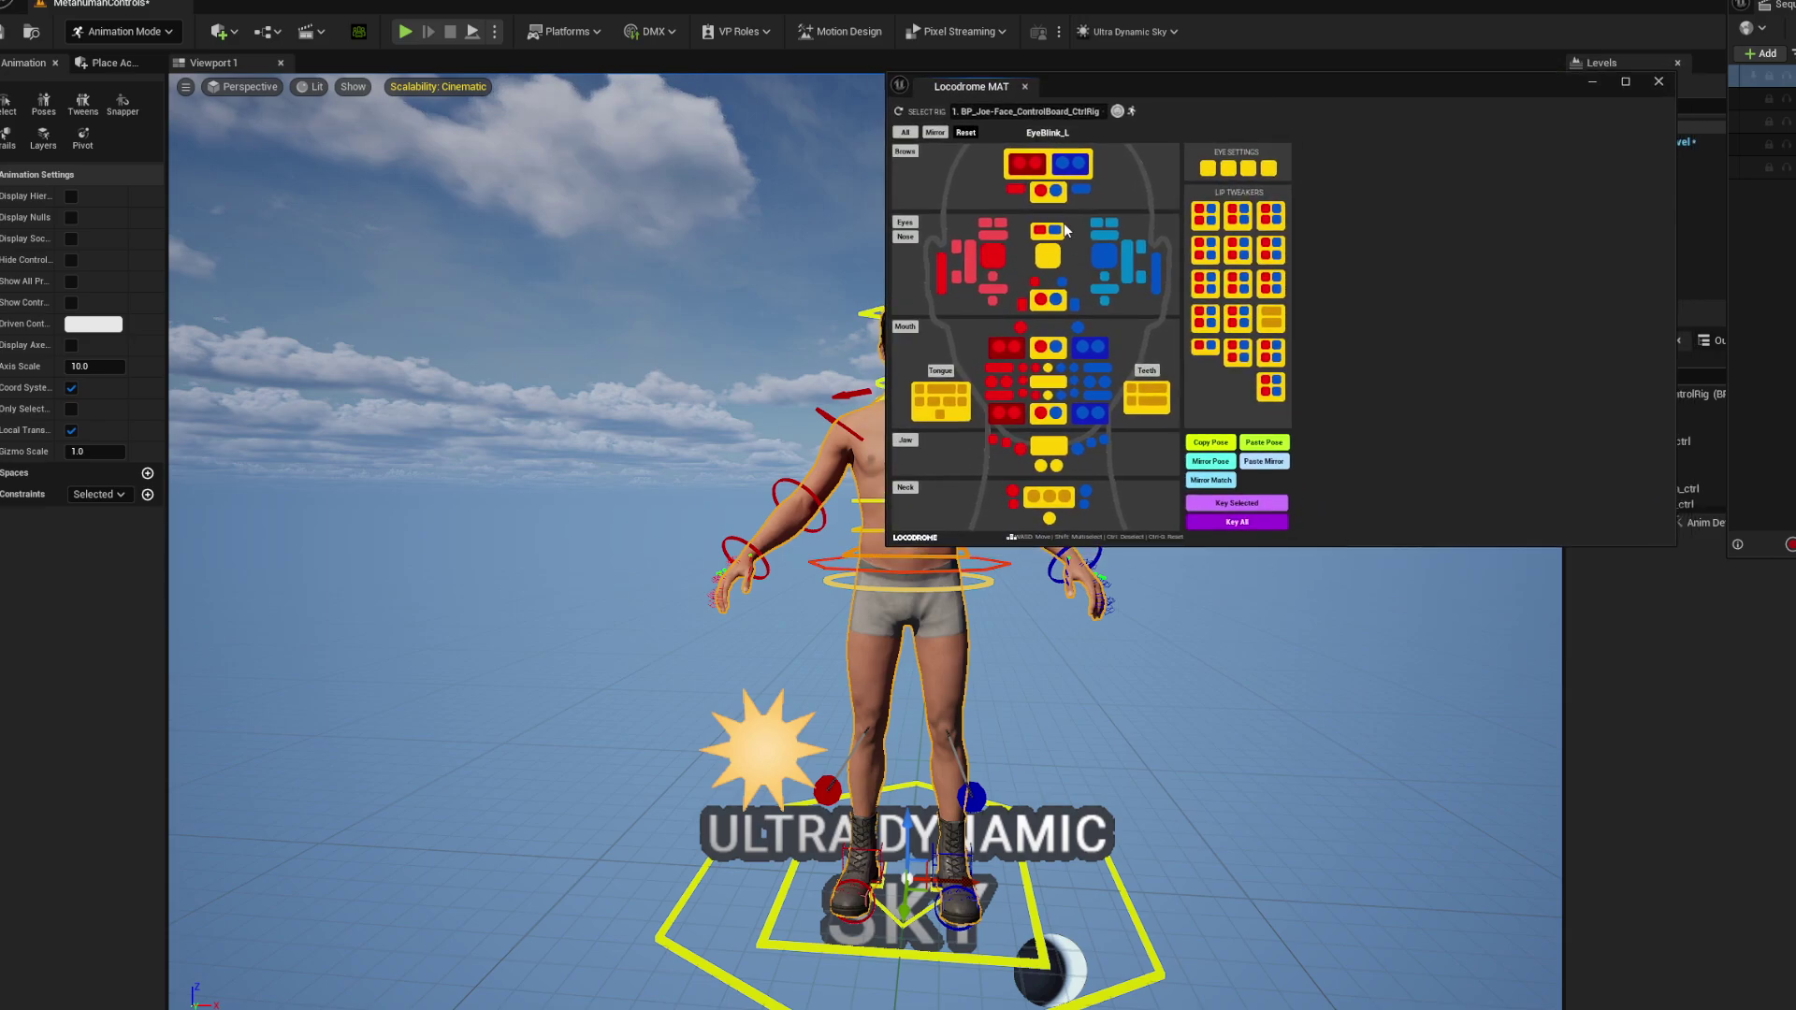
pyautogui.click(1132, 111)
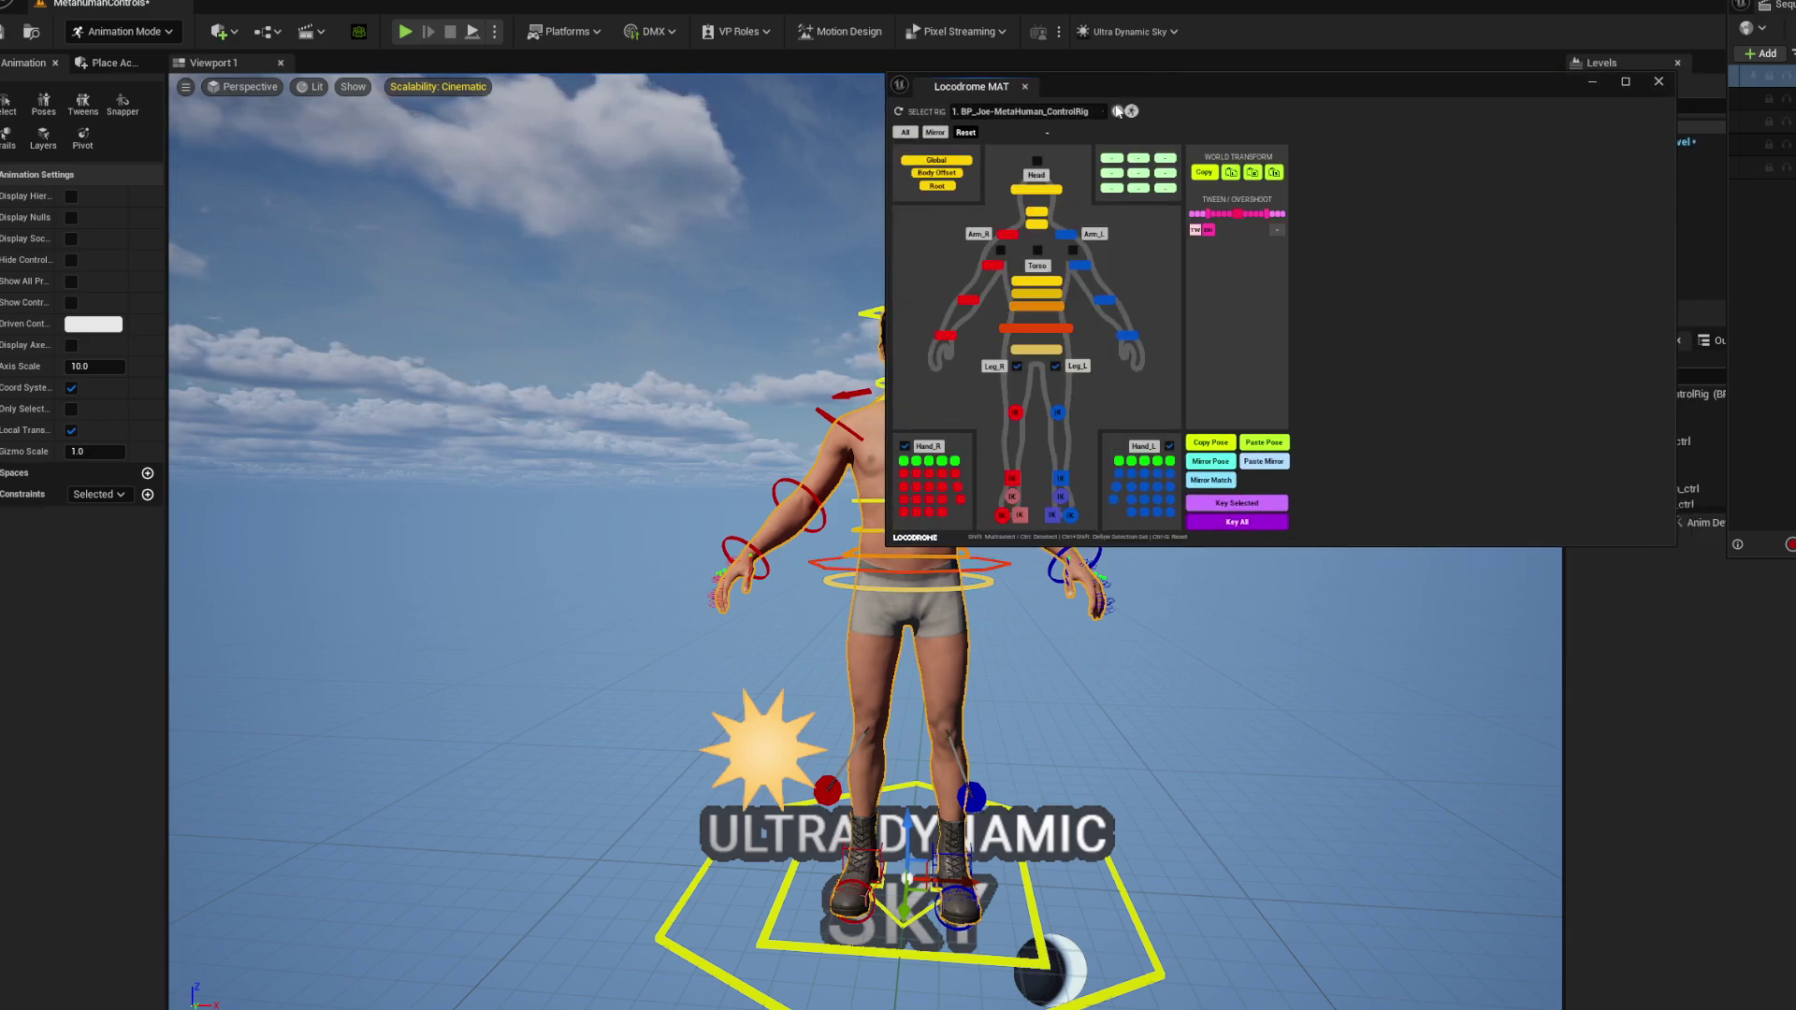
pyautogui.click(1118, 112)
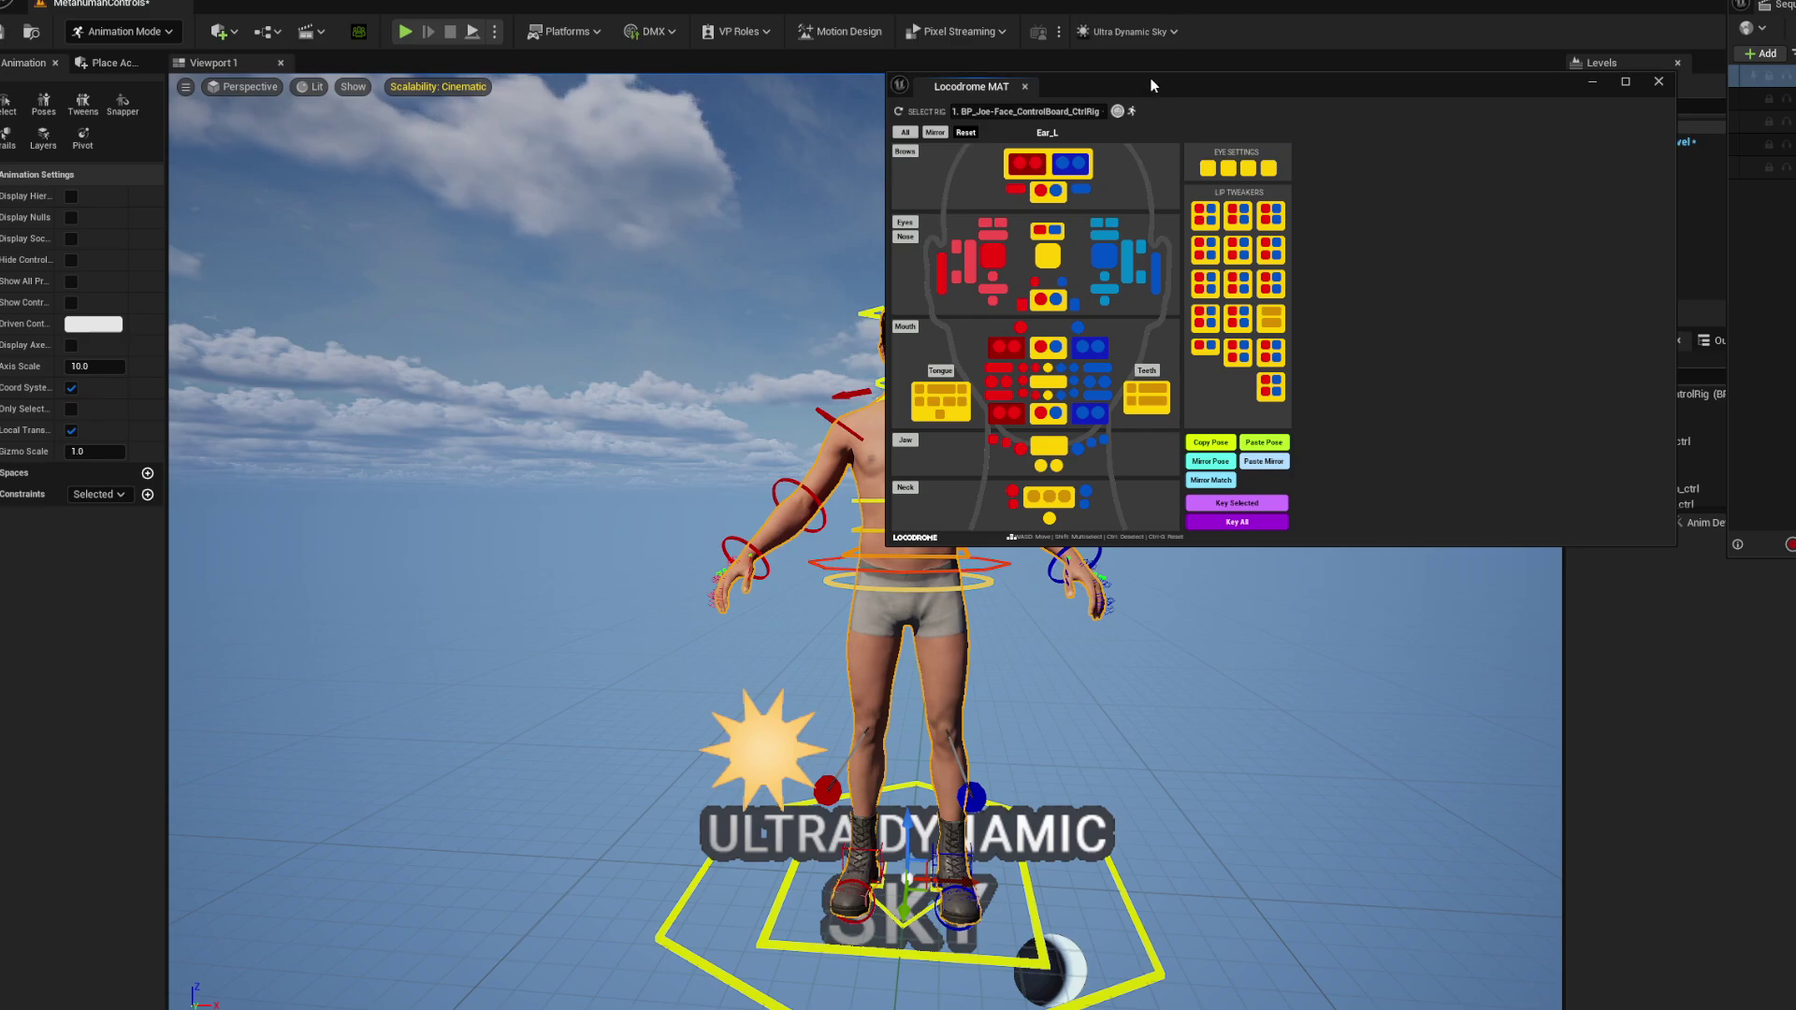
# Select the central eye control in the face picker and nudge the gaze in all directions, leaving CTRL_C_eye at 0.1, 0.5.
pyautogui.moveTo(1165, 82); pyautogui.dragTo(1367, 77)
pyautogui.moveTo(1029, 281); pyautogui.dragTo(1186, 200, button='right')
pyautogui.moveTo(866, 467); pyautogui.dragTo(865, 407, button='right')
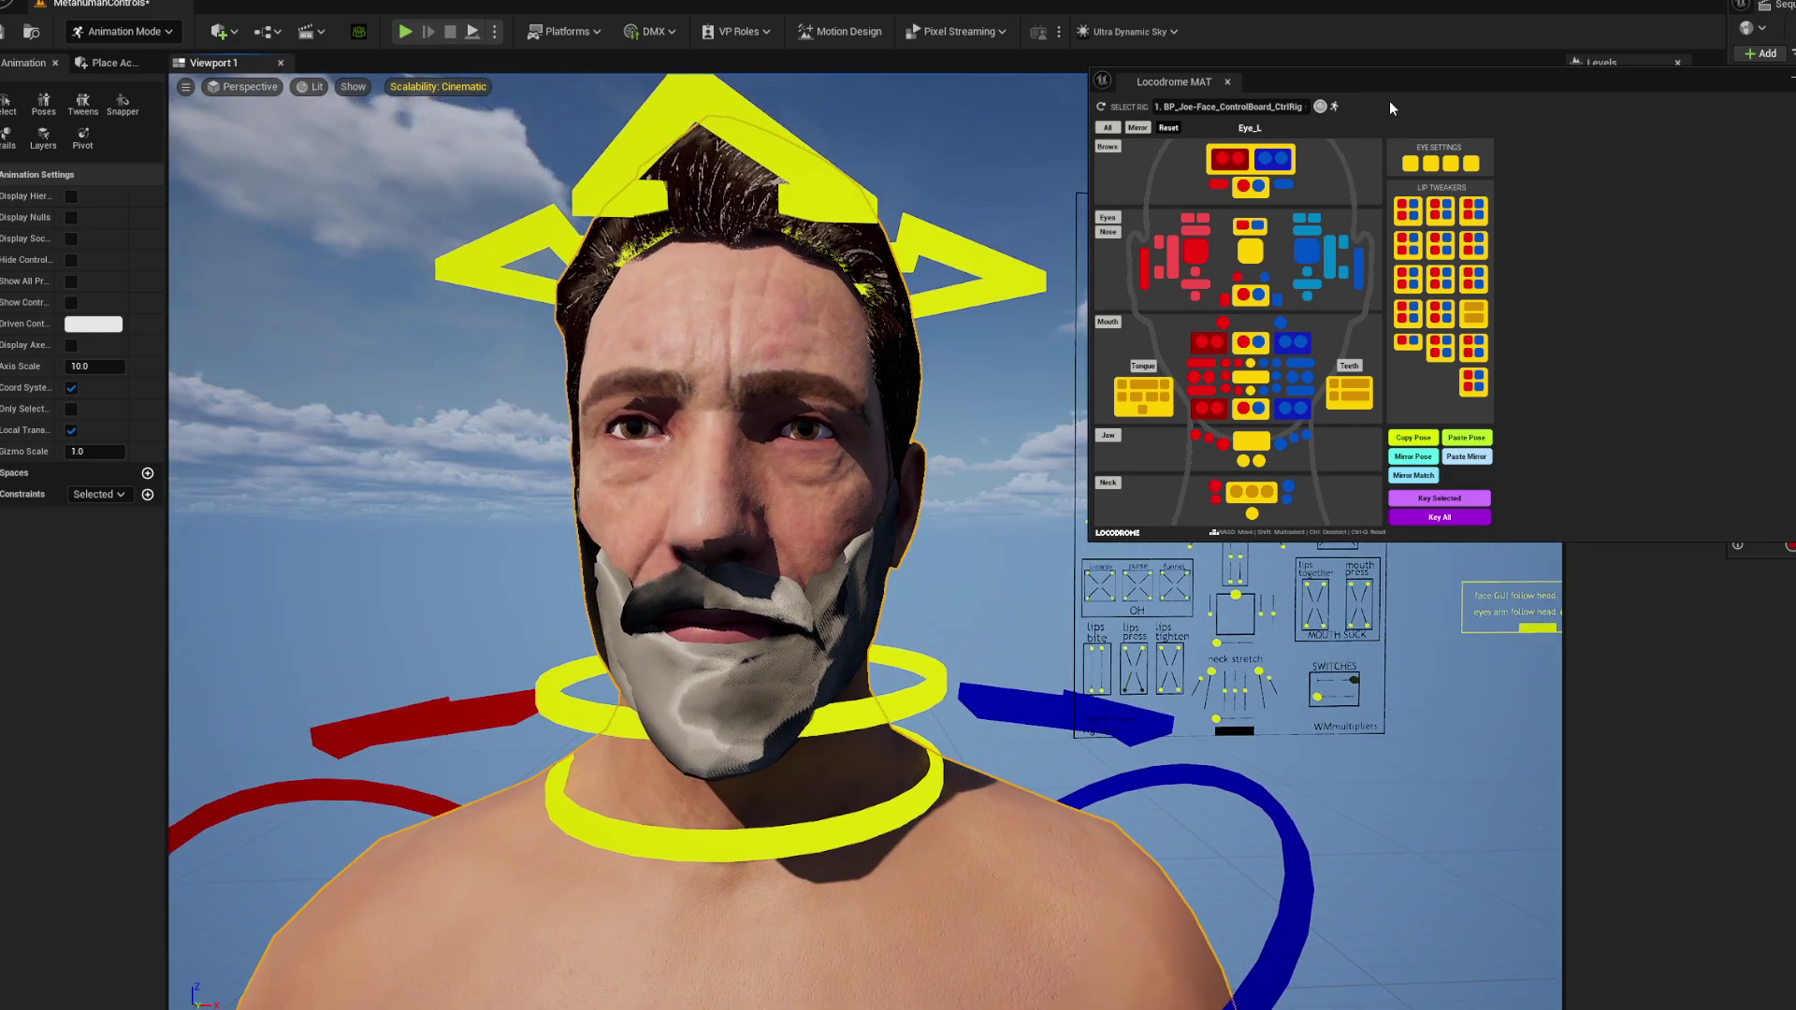
pyautogui.moveTo(1373, 80); pyautogui.dragTo(1367, 98)
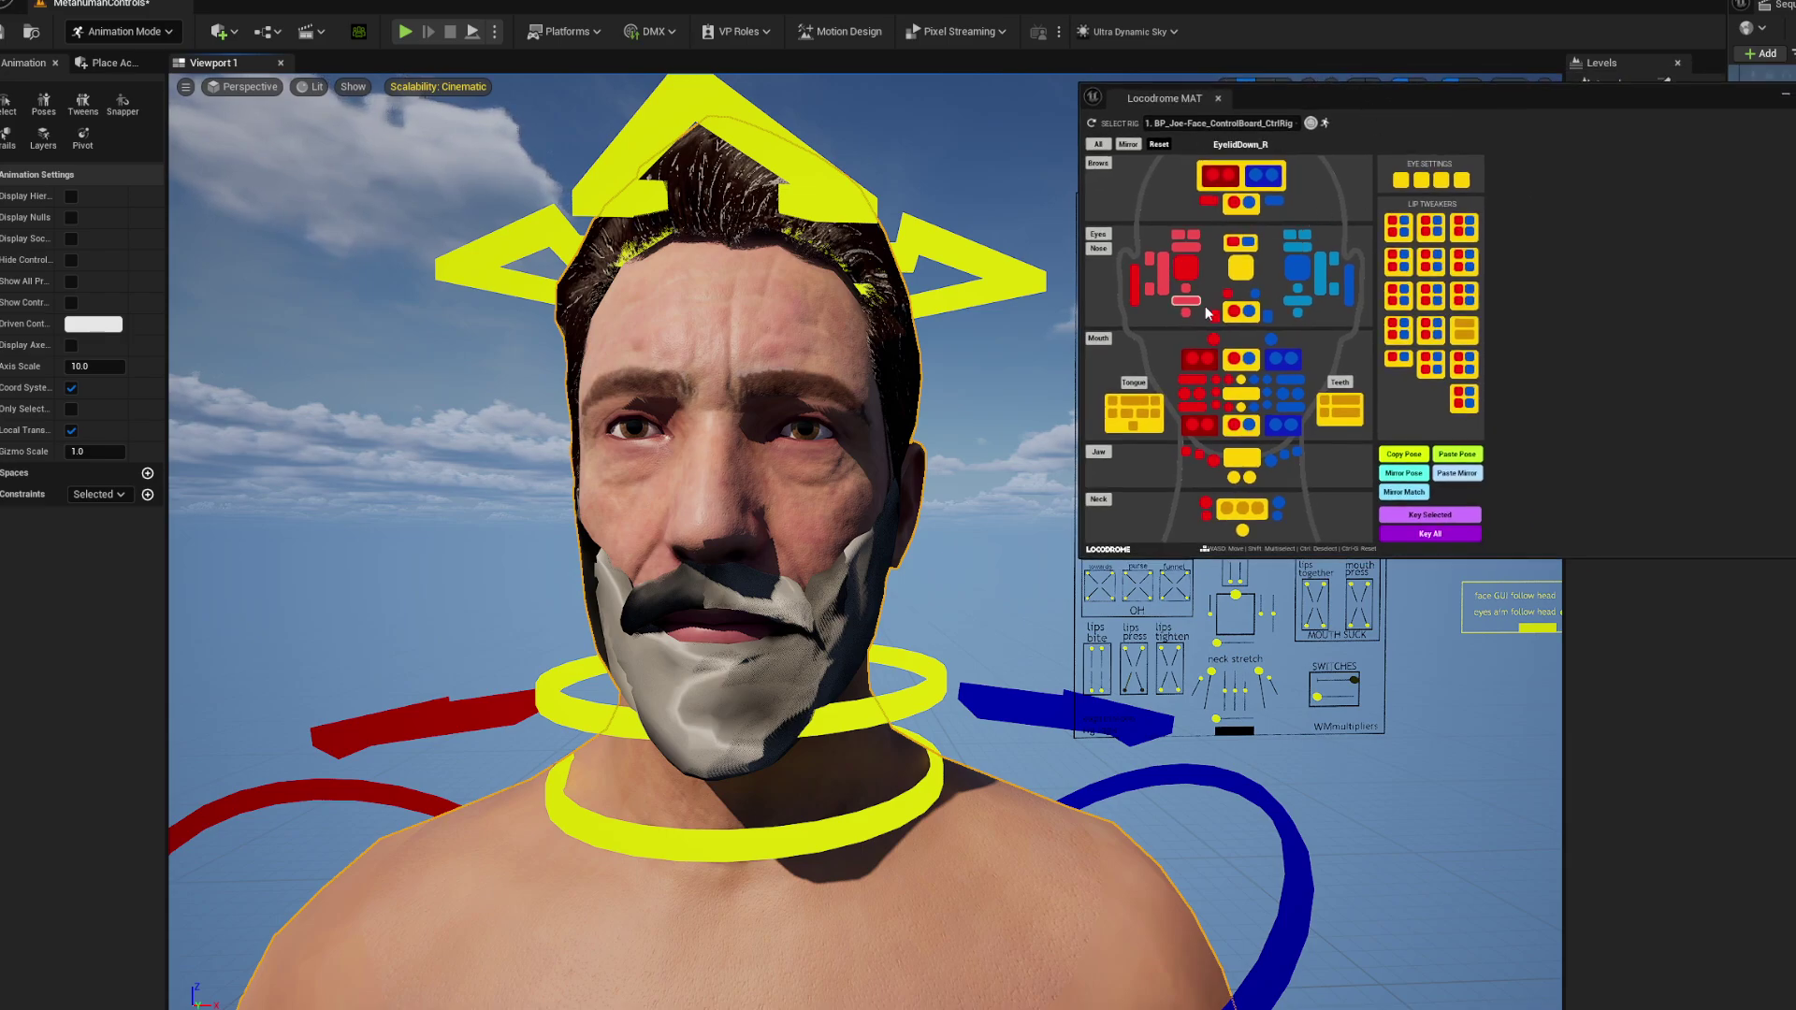
pyautogui.click(1240, 270)
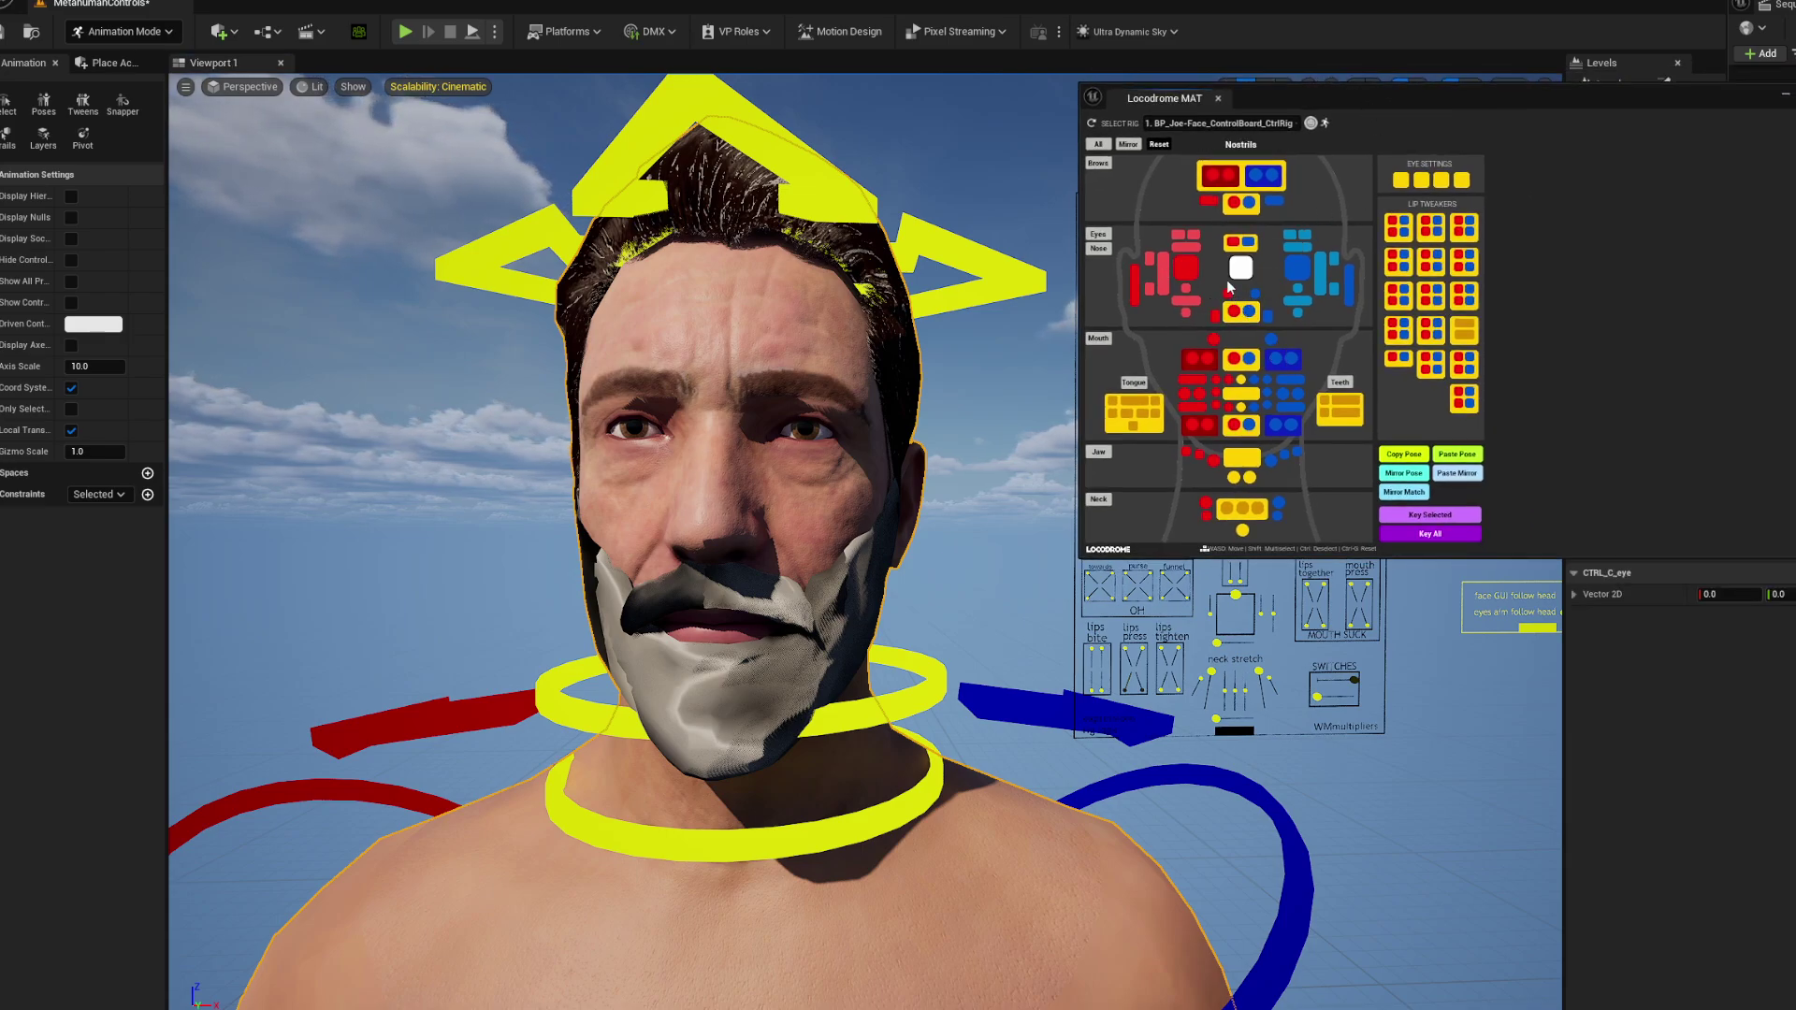
pyautogui.press('d')
pyautogui.press('d')
pyautogui.press('d')
pyautogui.press('d')
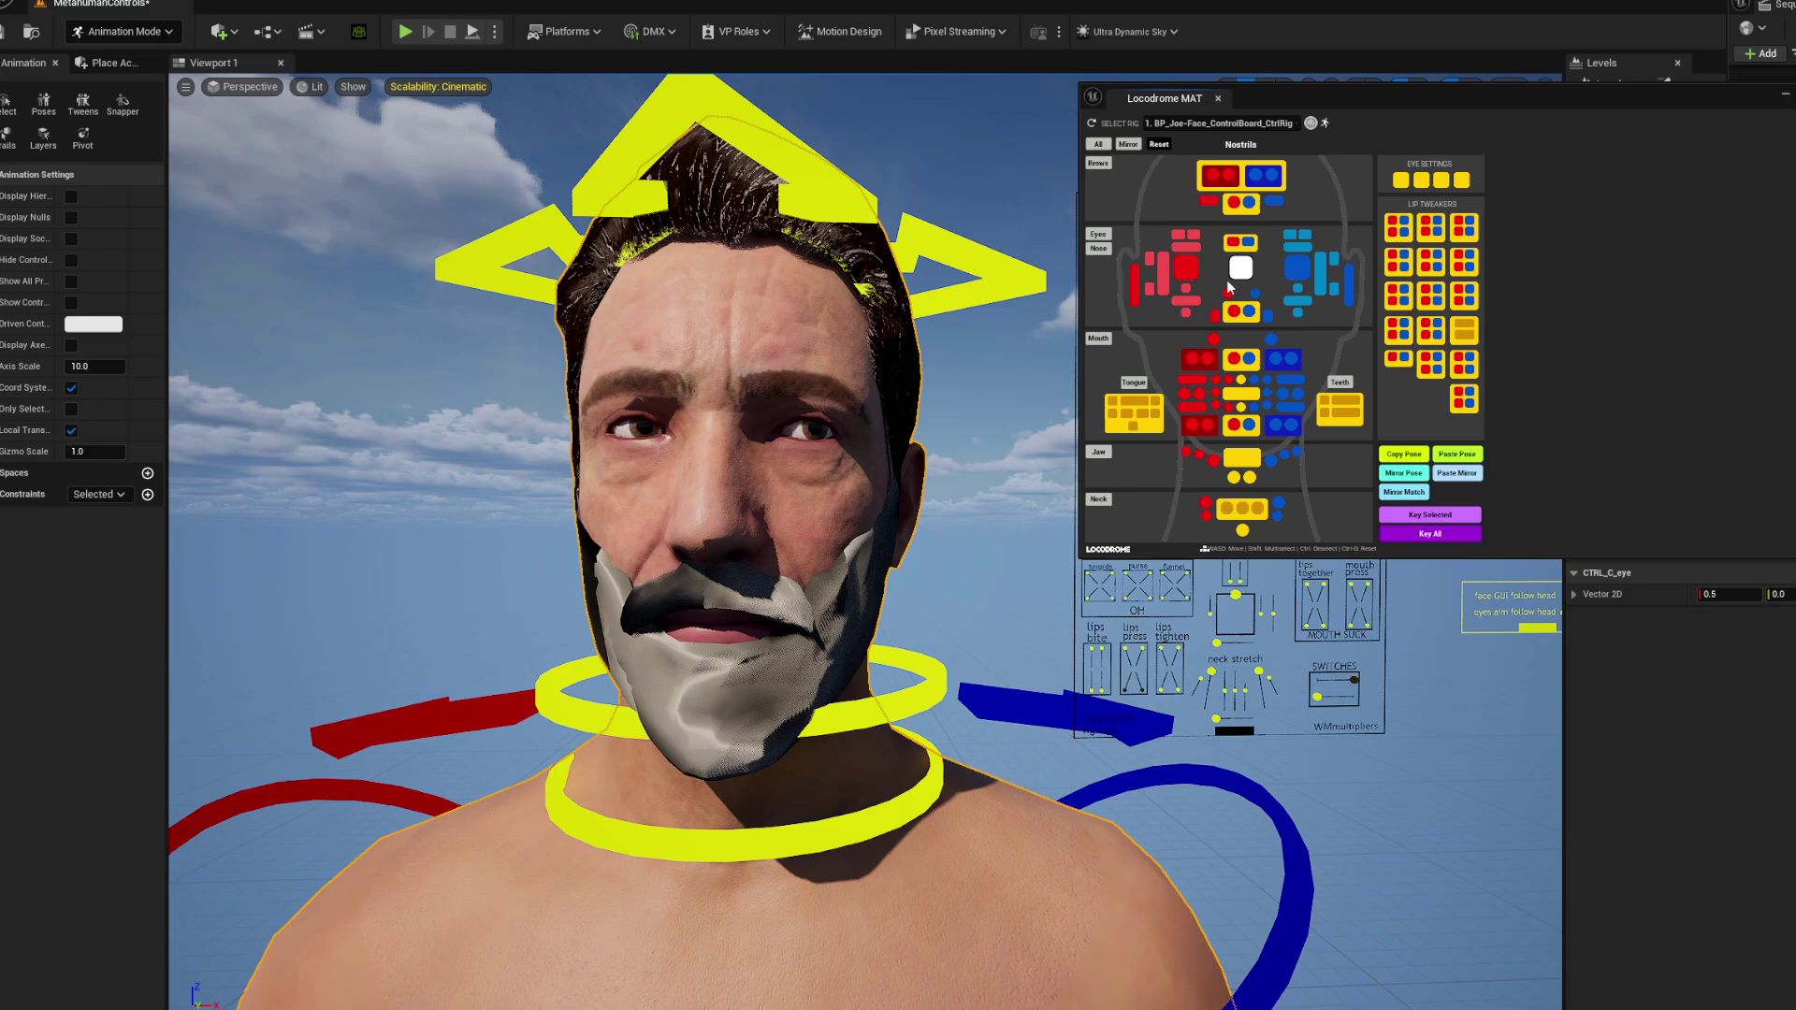
pyautogui.press('a')
pyautogui.press('a')
pyautogui.press('a')
pyautogui.press('a')
pyautogui.press('a')
pyautogui.press('a')
pyautogui.press('a')
pyautogui.press('w')
pyautogui.press('w')
pyautogui.press('w')
pyautogui.press('w')
pyautogui.press('w')
pyautogui.press('w')
pyautogui.press('w')
pyautogui.press('w')
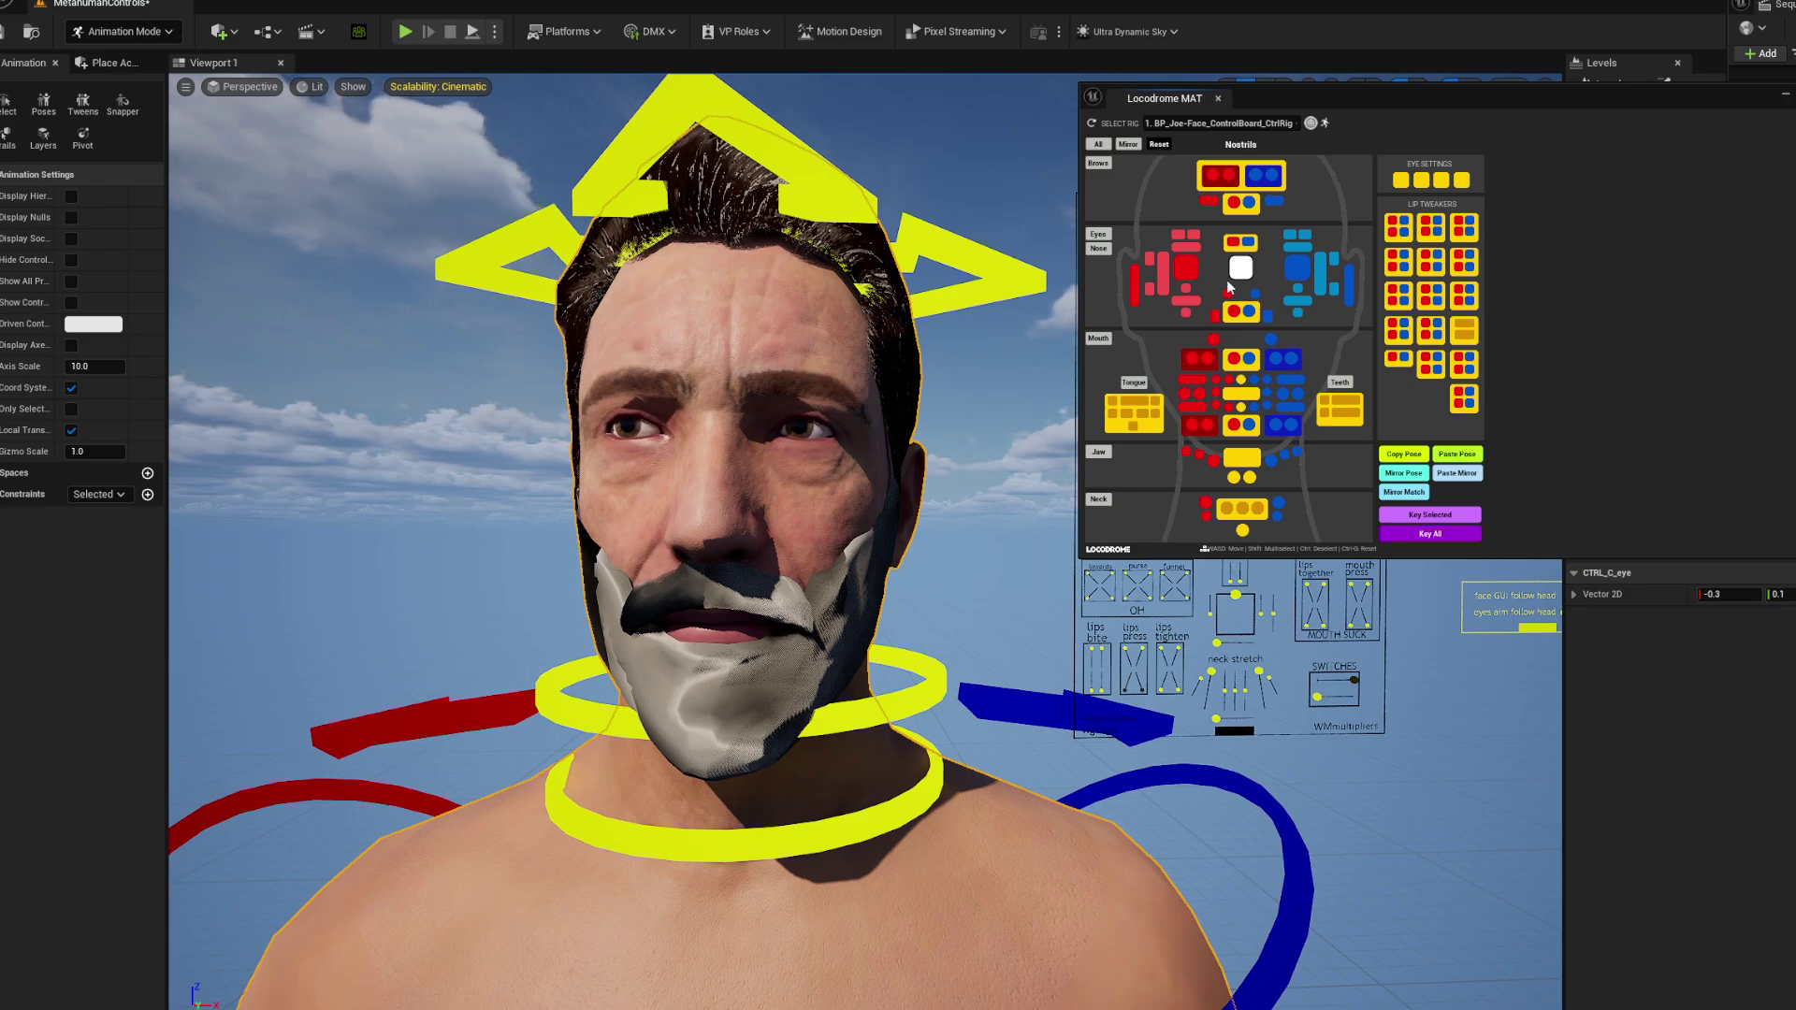
pyautogui.press('w')
pyautogui.press('w')
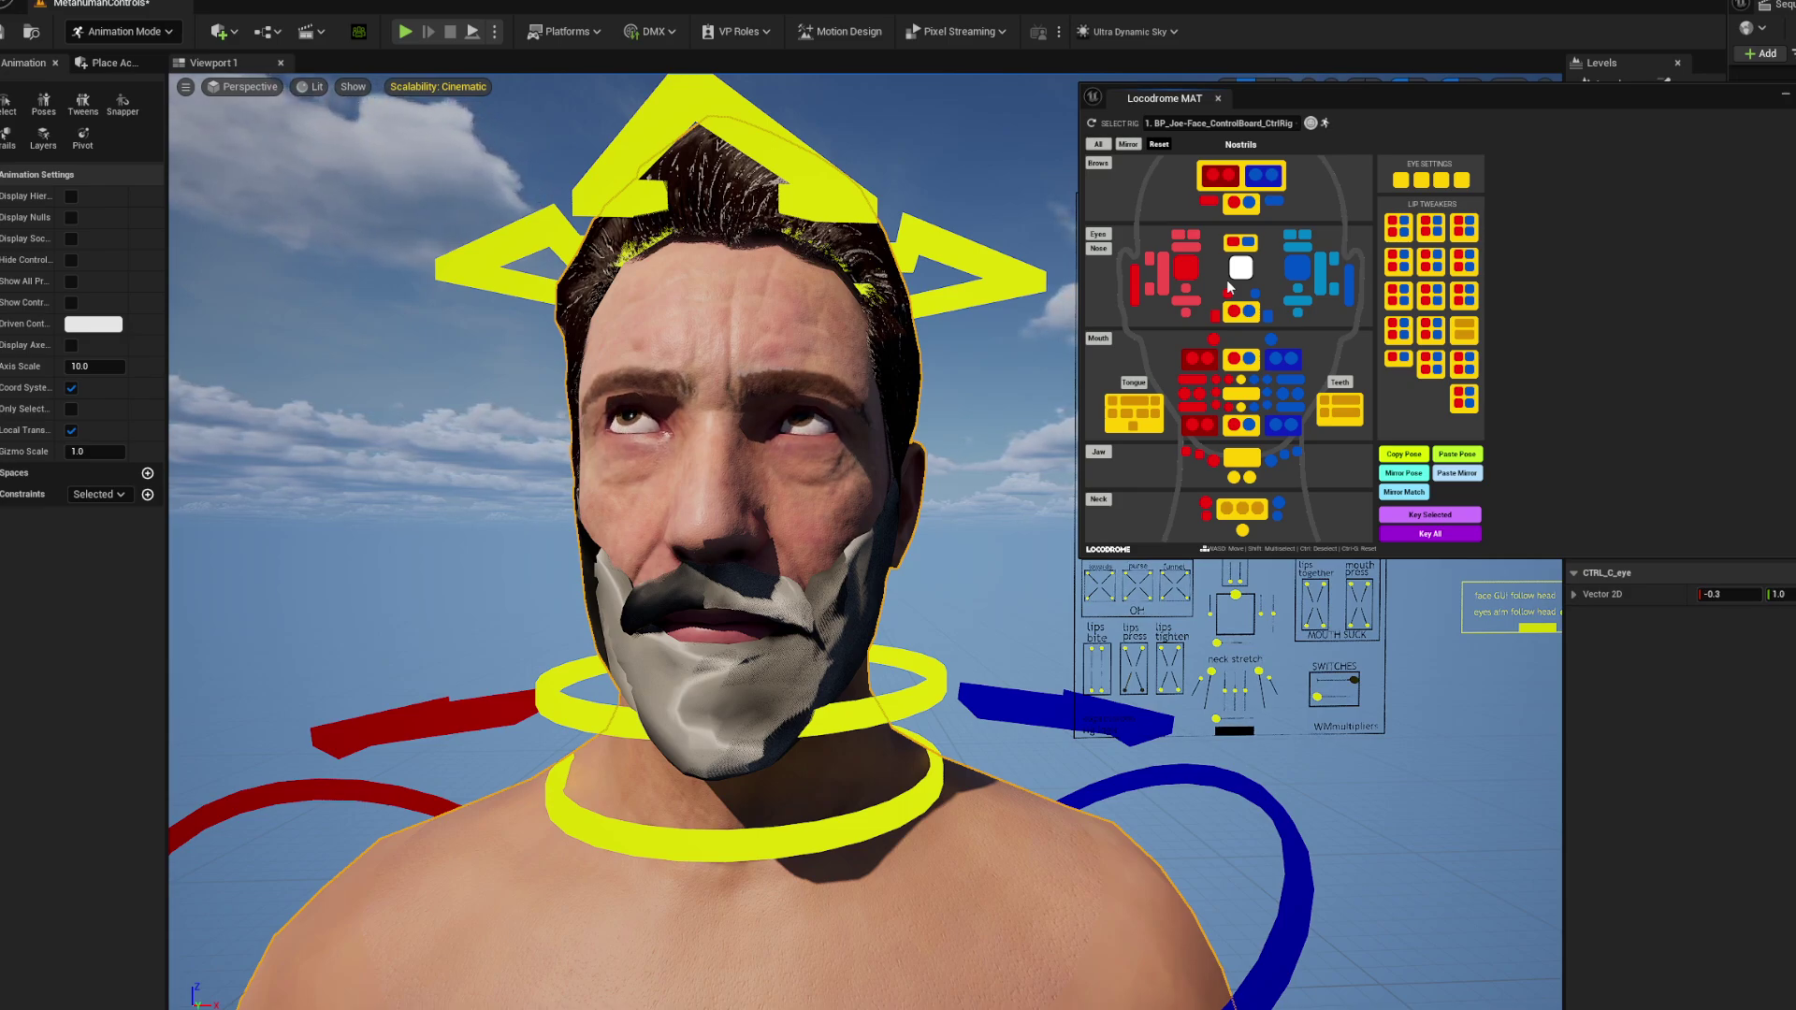
pyautogui.press('d')
pyautogui.press('d')
pyautogui.press('d')
pyautogui.press('s')
pyautogui.press('s')
pyautogui.press('s')
pyautogui.press('s')
pyautogui.press('s')
pyautogui.press('s')
pyautogui.press('s')
pyautogui.press('s')
pyautogui.press('s')
pyautogui.press('s')
pyautogui.press('s')
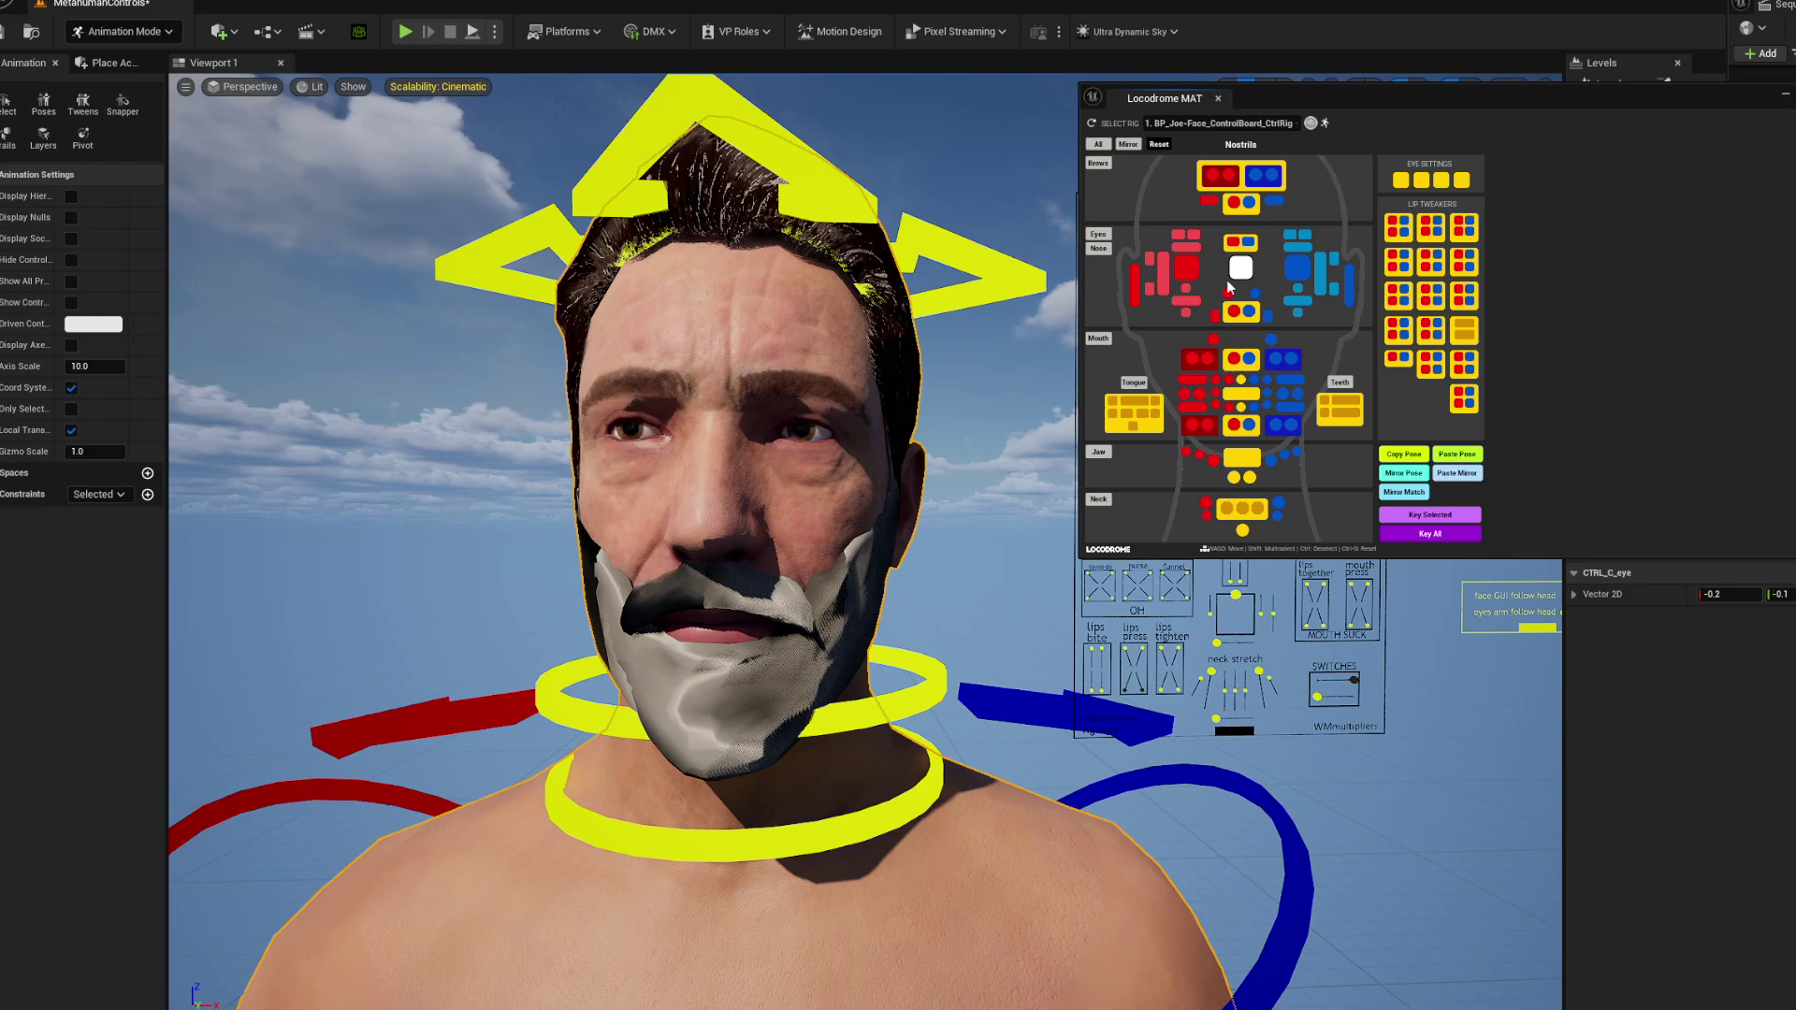
pyautogui.press('d')
pyautogui.press('w')
pyautogui.press('w')
pyautogui.press('w')
pyautogui.press('w')
pyautogui.press('w')
pyautogui.press('w')
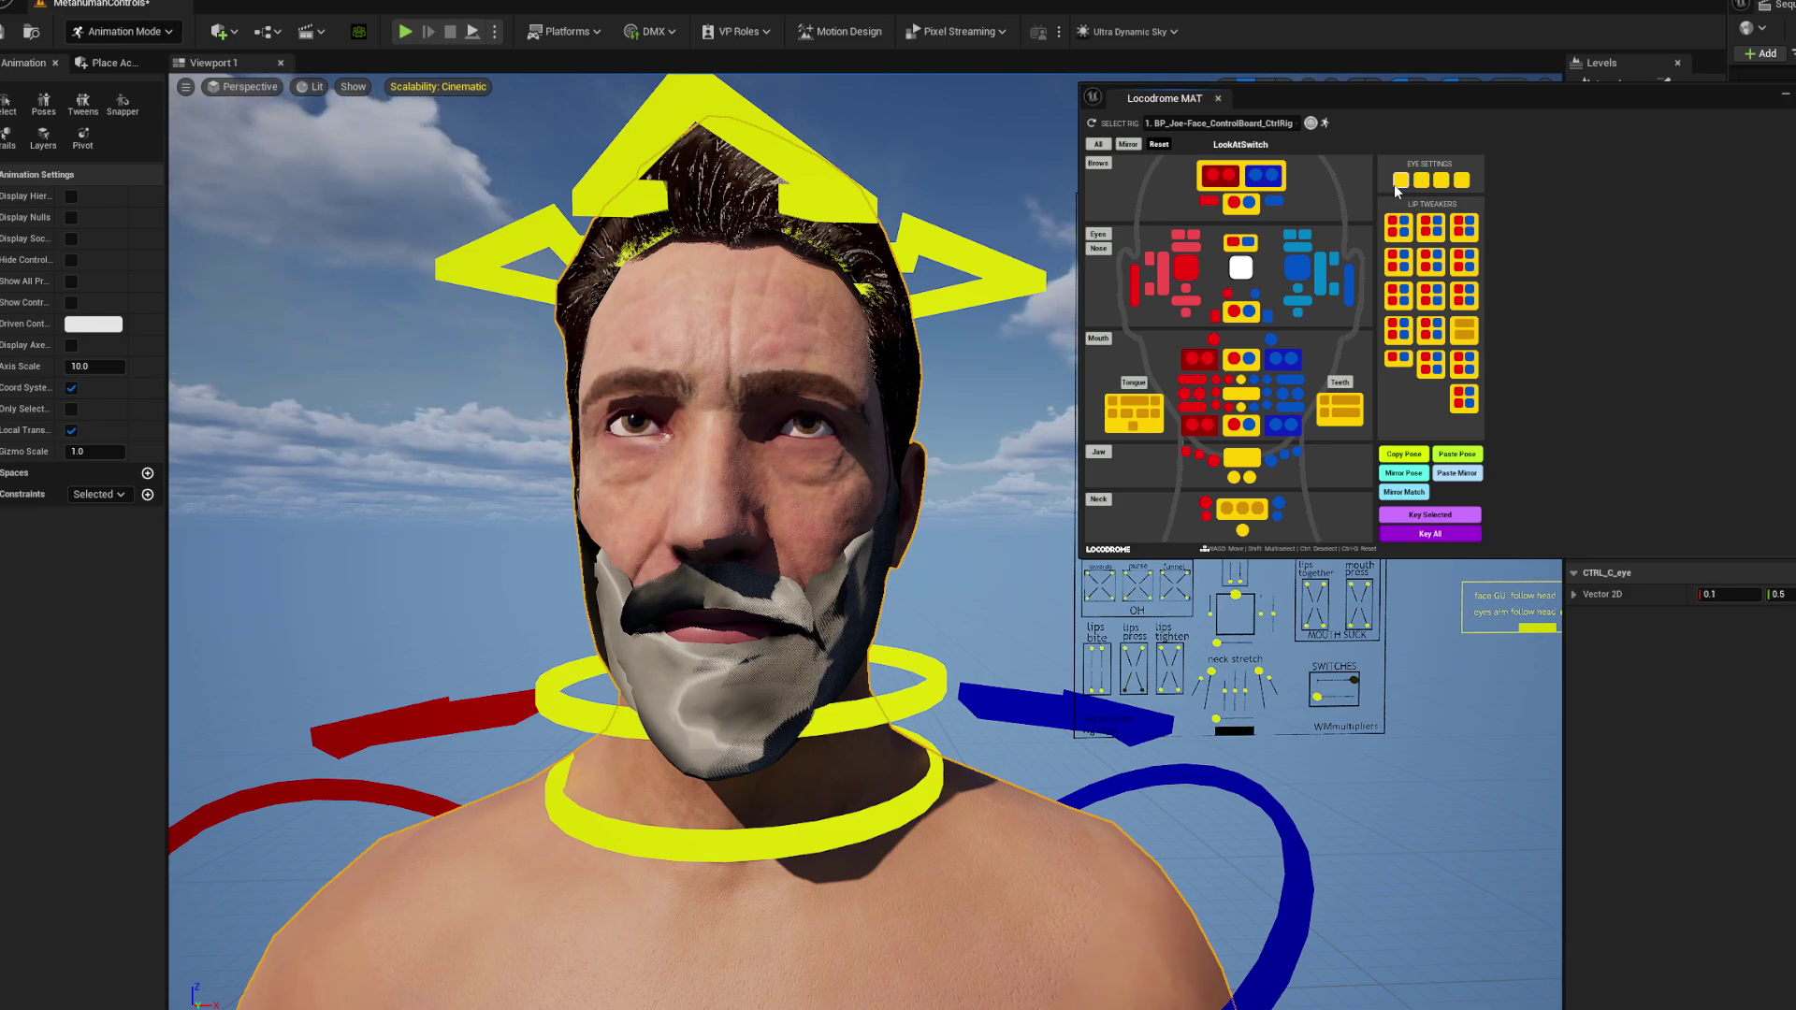
# Select each of the four Eye Settings controls in the picker and examine its matching track in the Sequencer.
pyautogui.click(1421, 180)
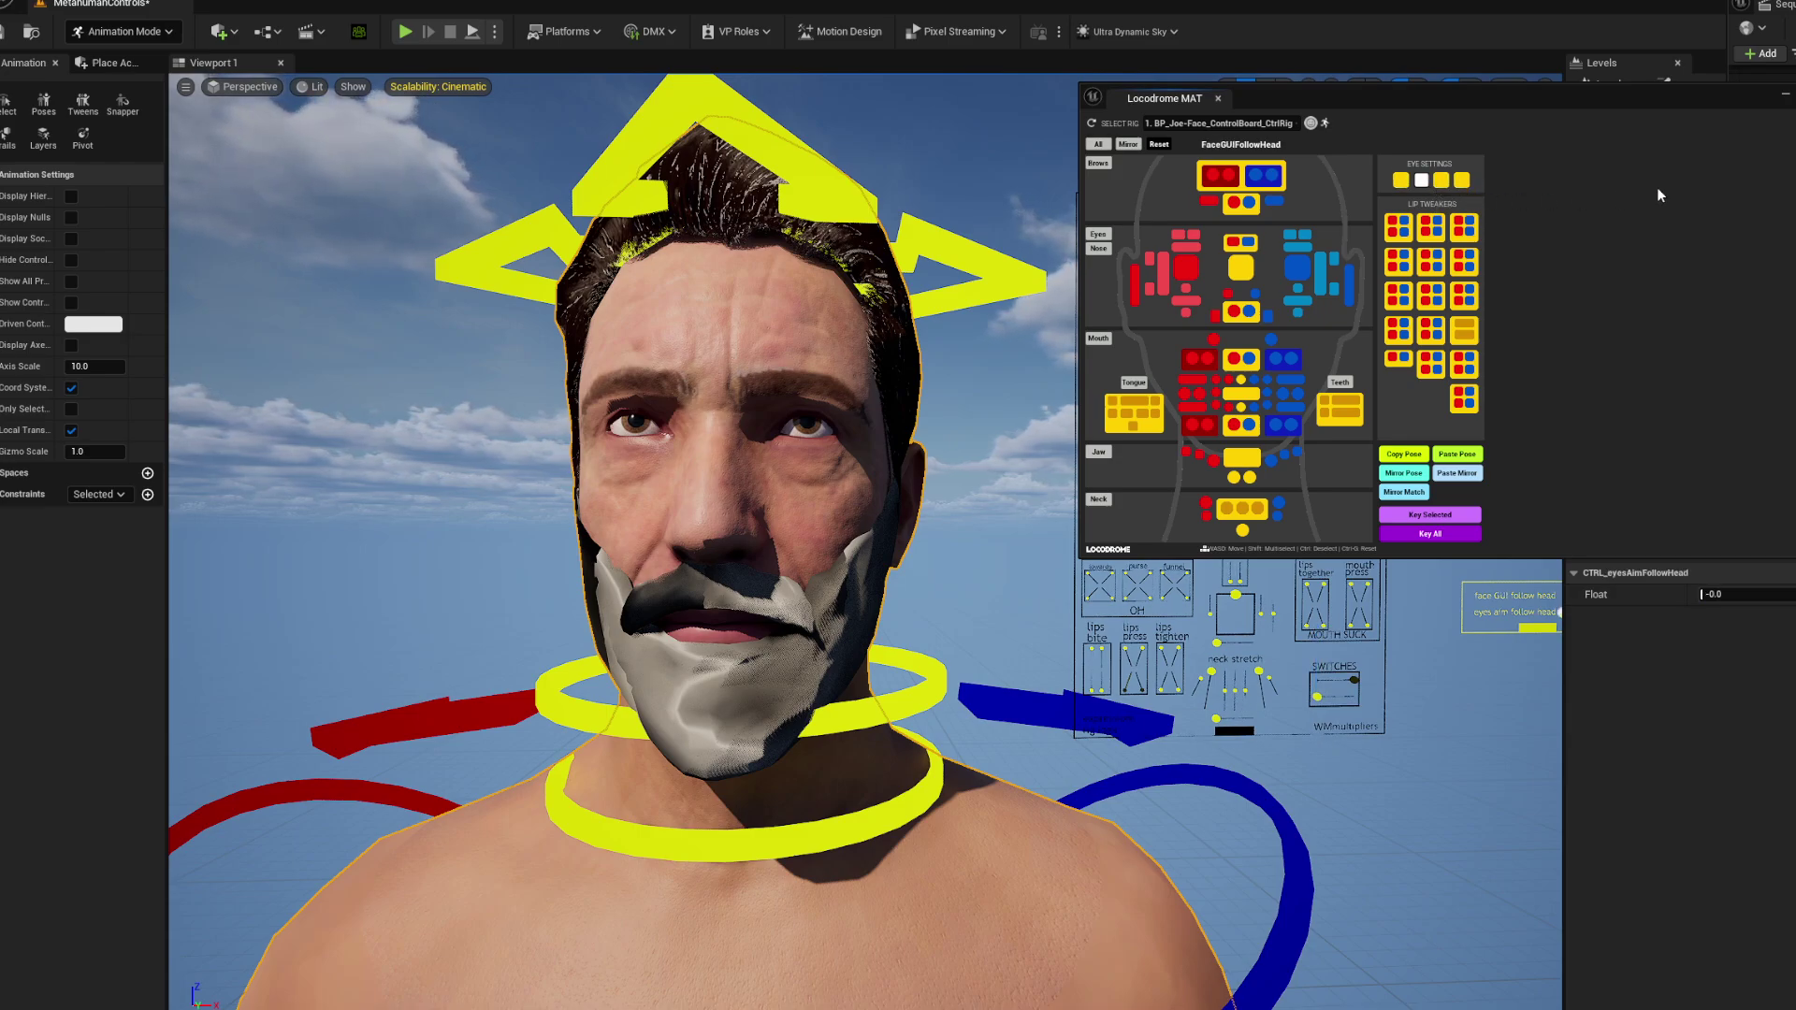
pyautogui.moveTo(1795, 12); pyautogui.dragTo(948, 470)
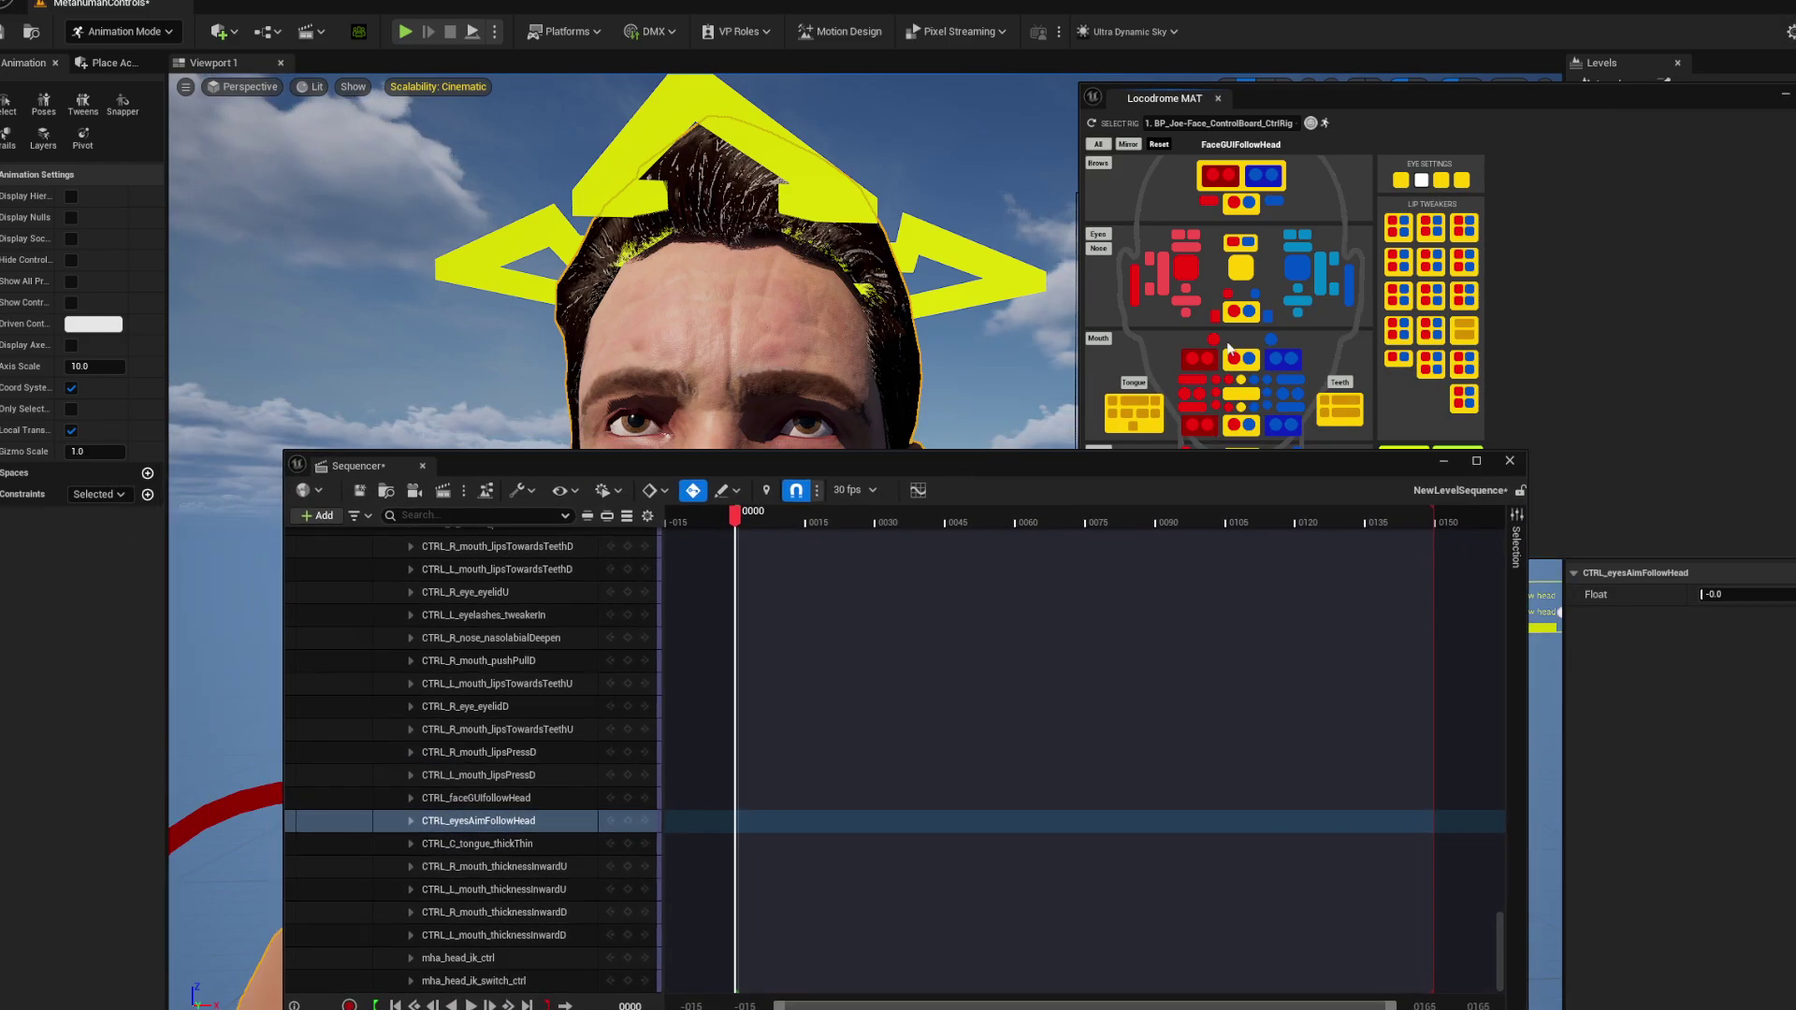
pyautogui.click(1441, 182)
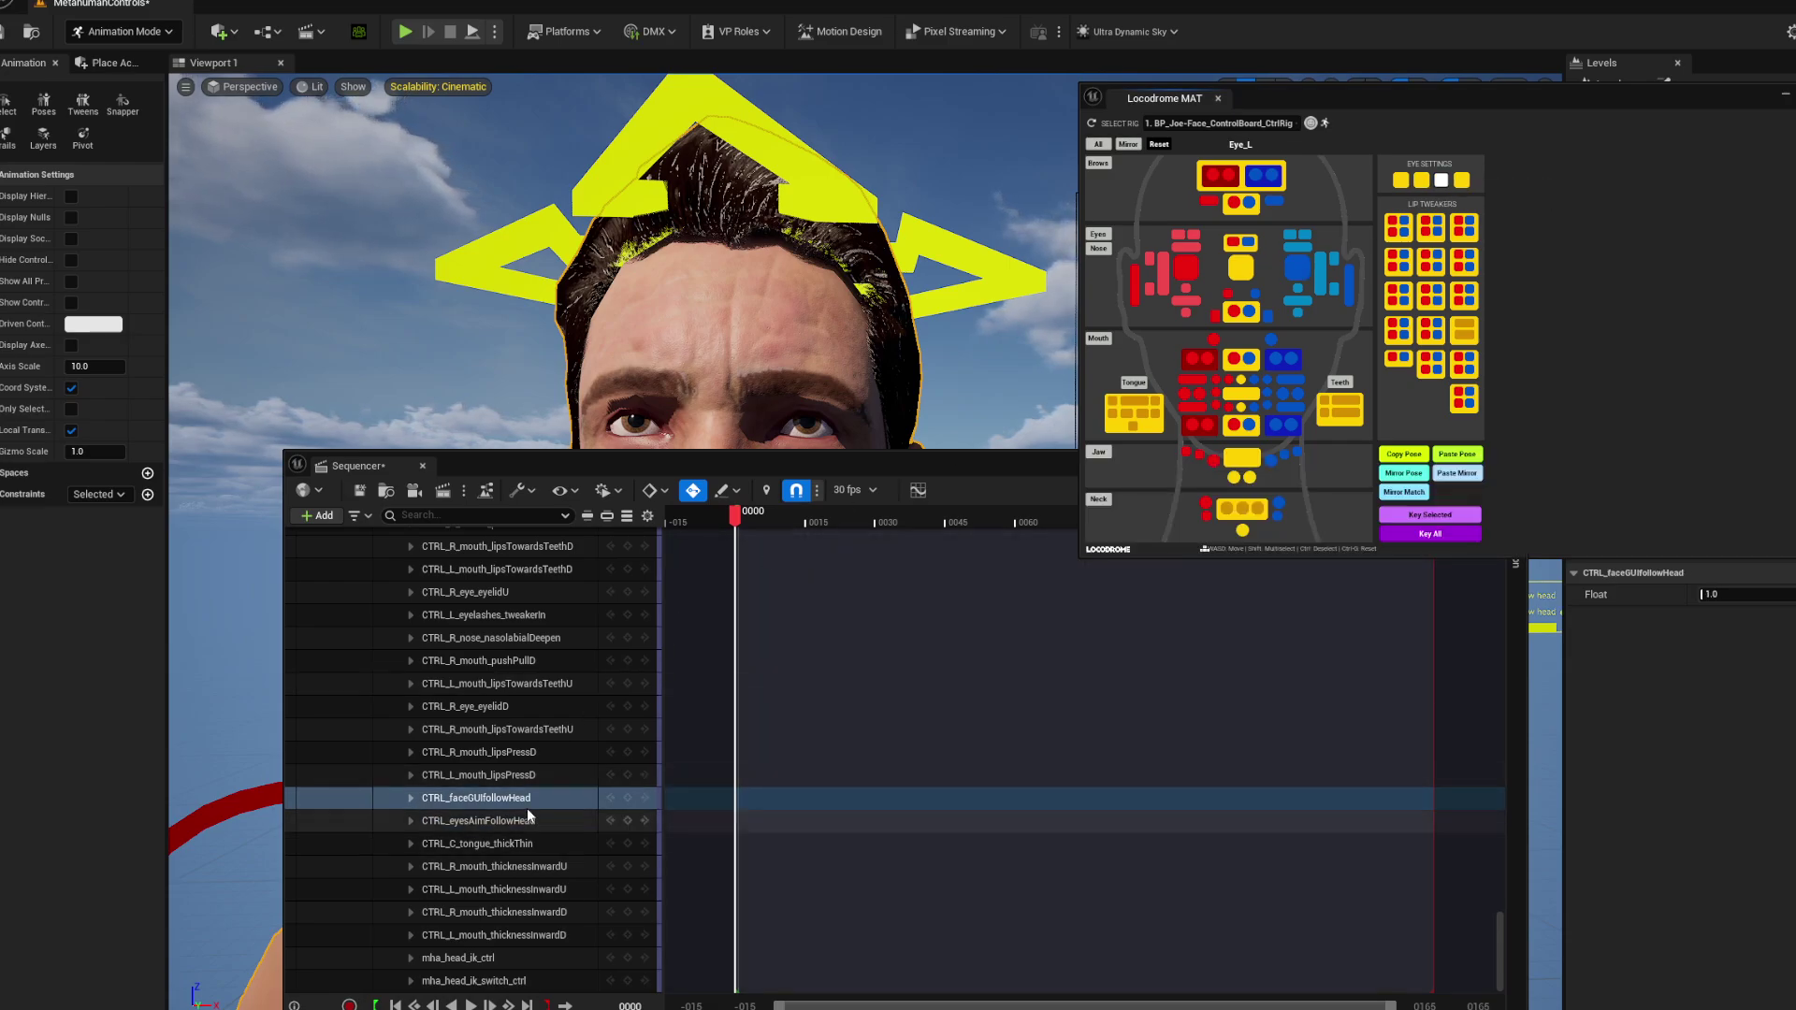
pyautogui.click(1463, 180)
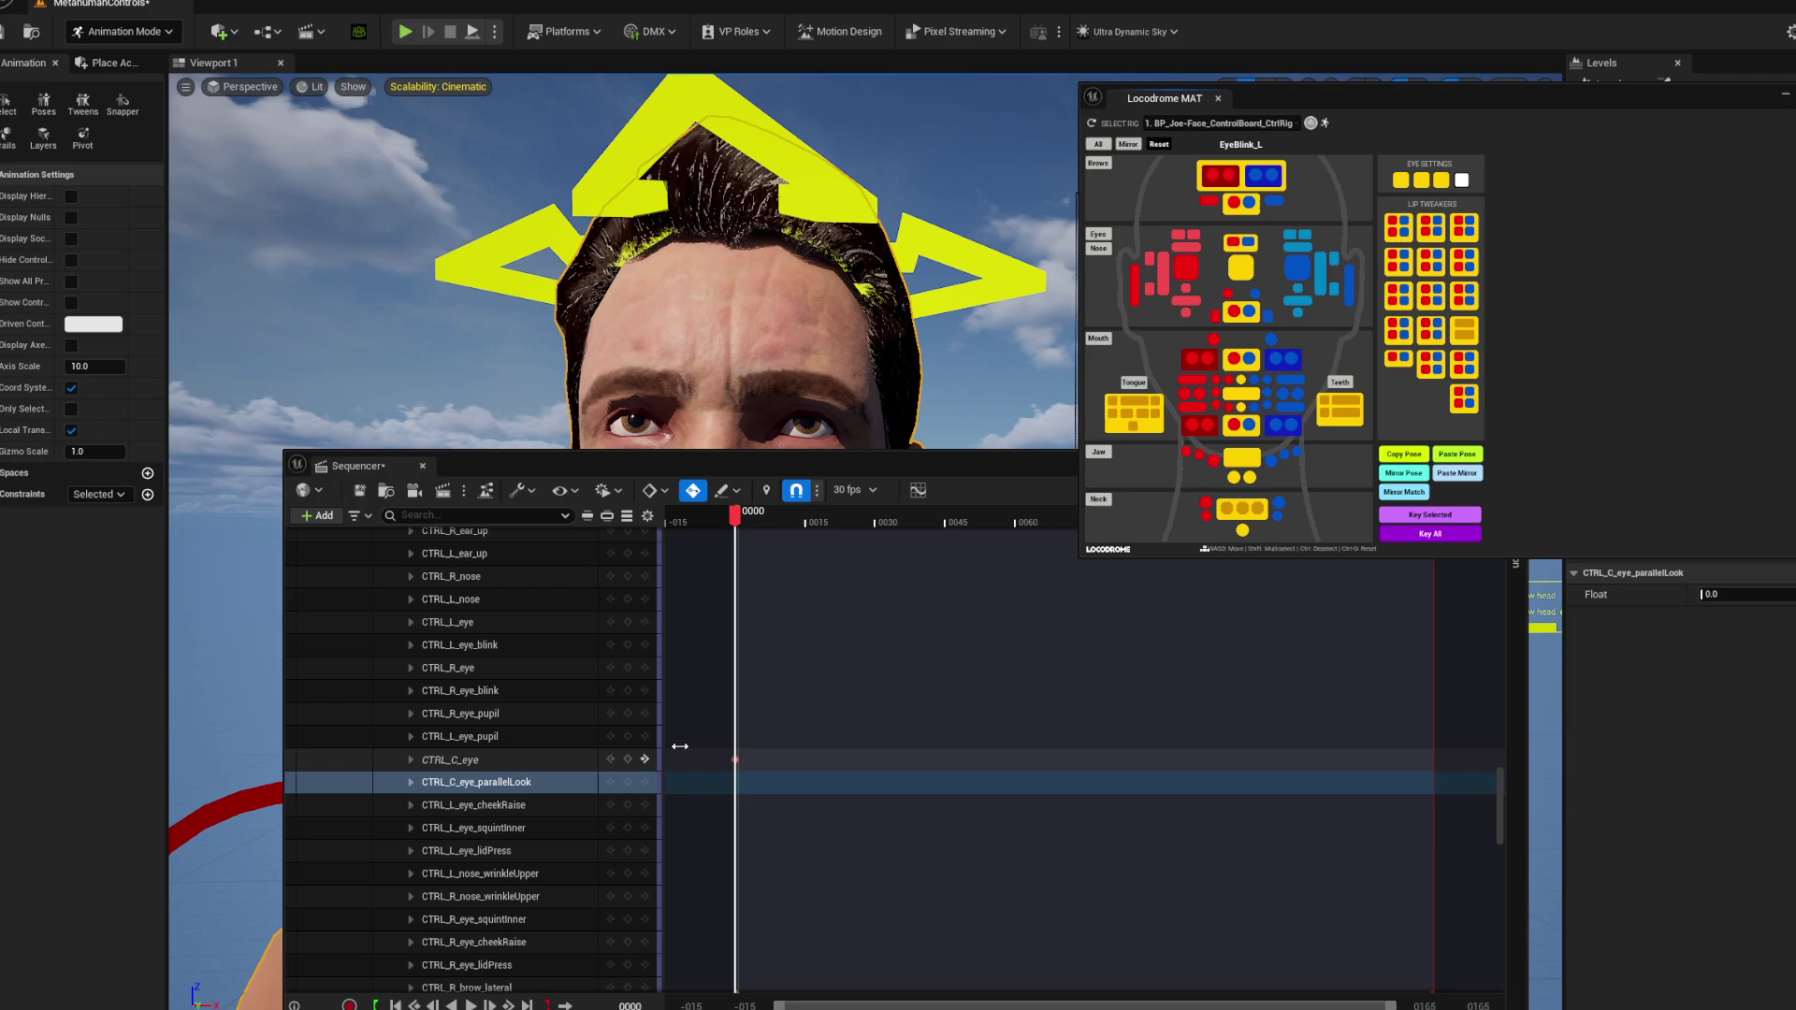
pyautogui.click(1207, 201)
pyautogui.click(1208, 202)
pyautogui.click(1400, 180)
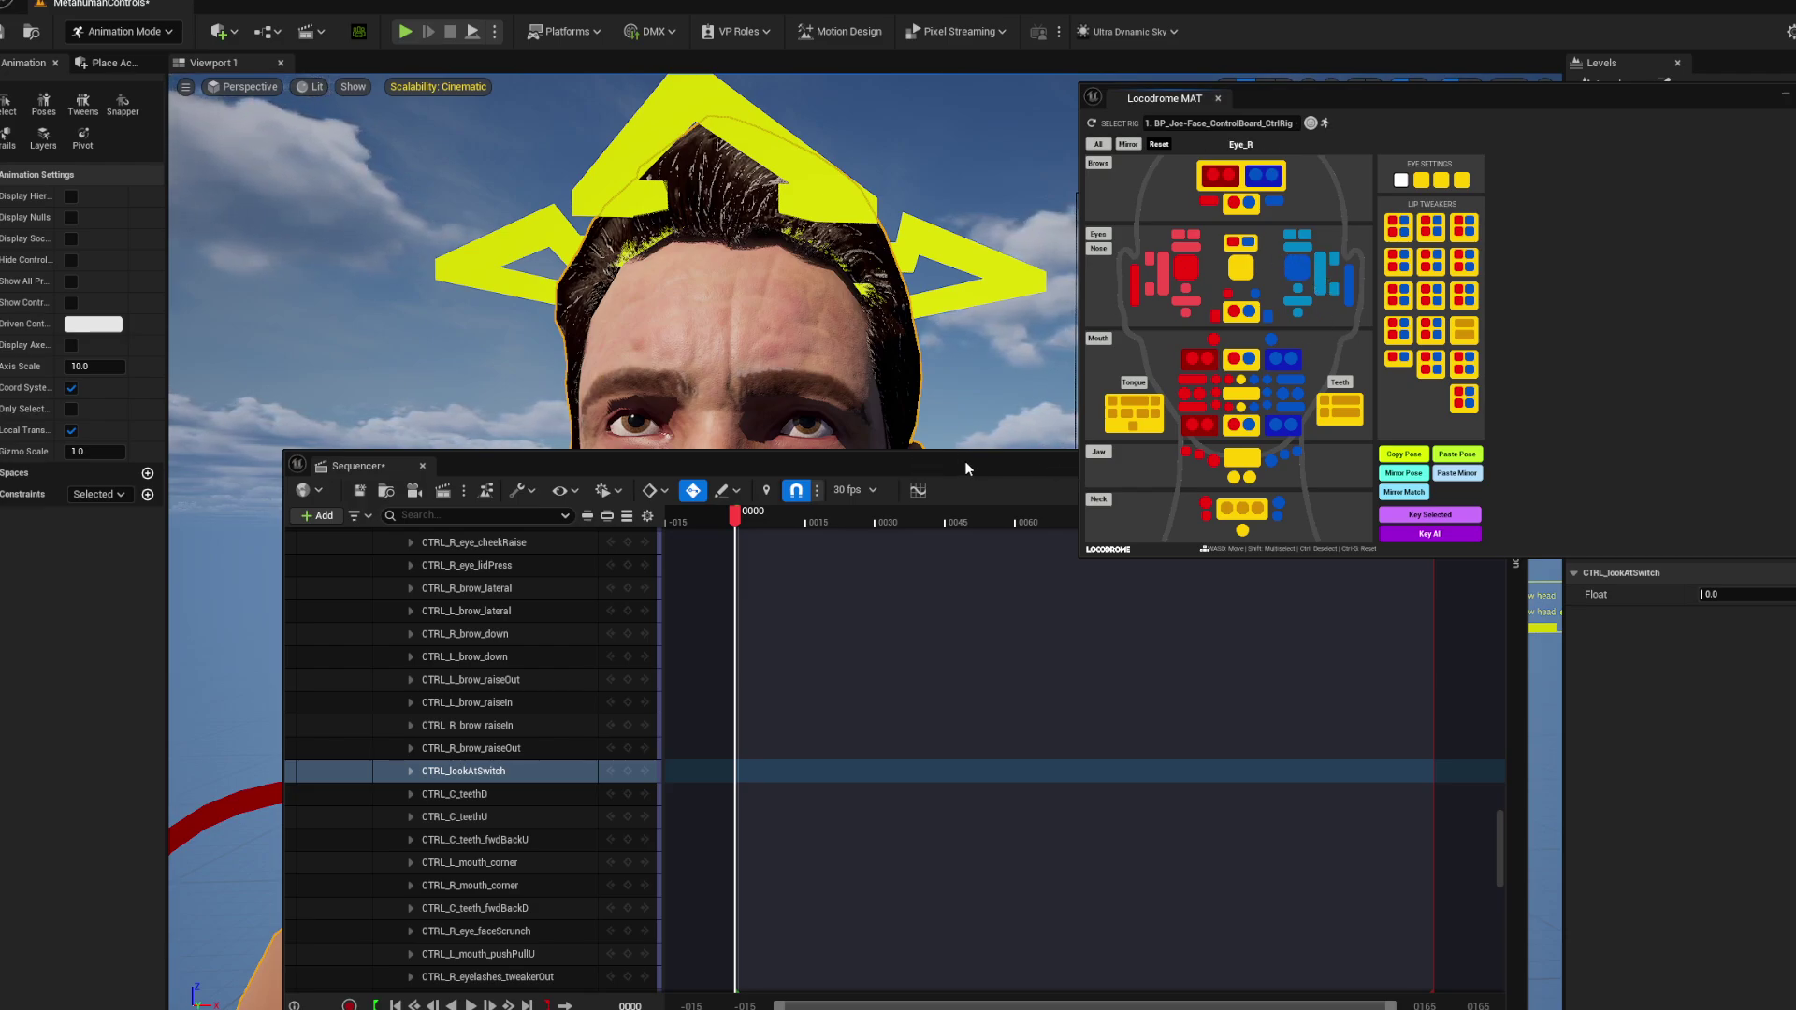
# Move the Sequencer clear of the viewport and shift the central eye control's gaze to -0.3, 0.4.
pyautogui.moveTo(965, 463); pyautogui.dragTo(1795, 456)
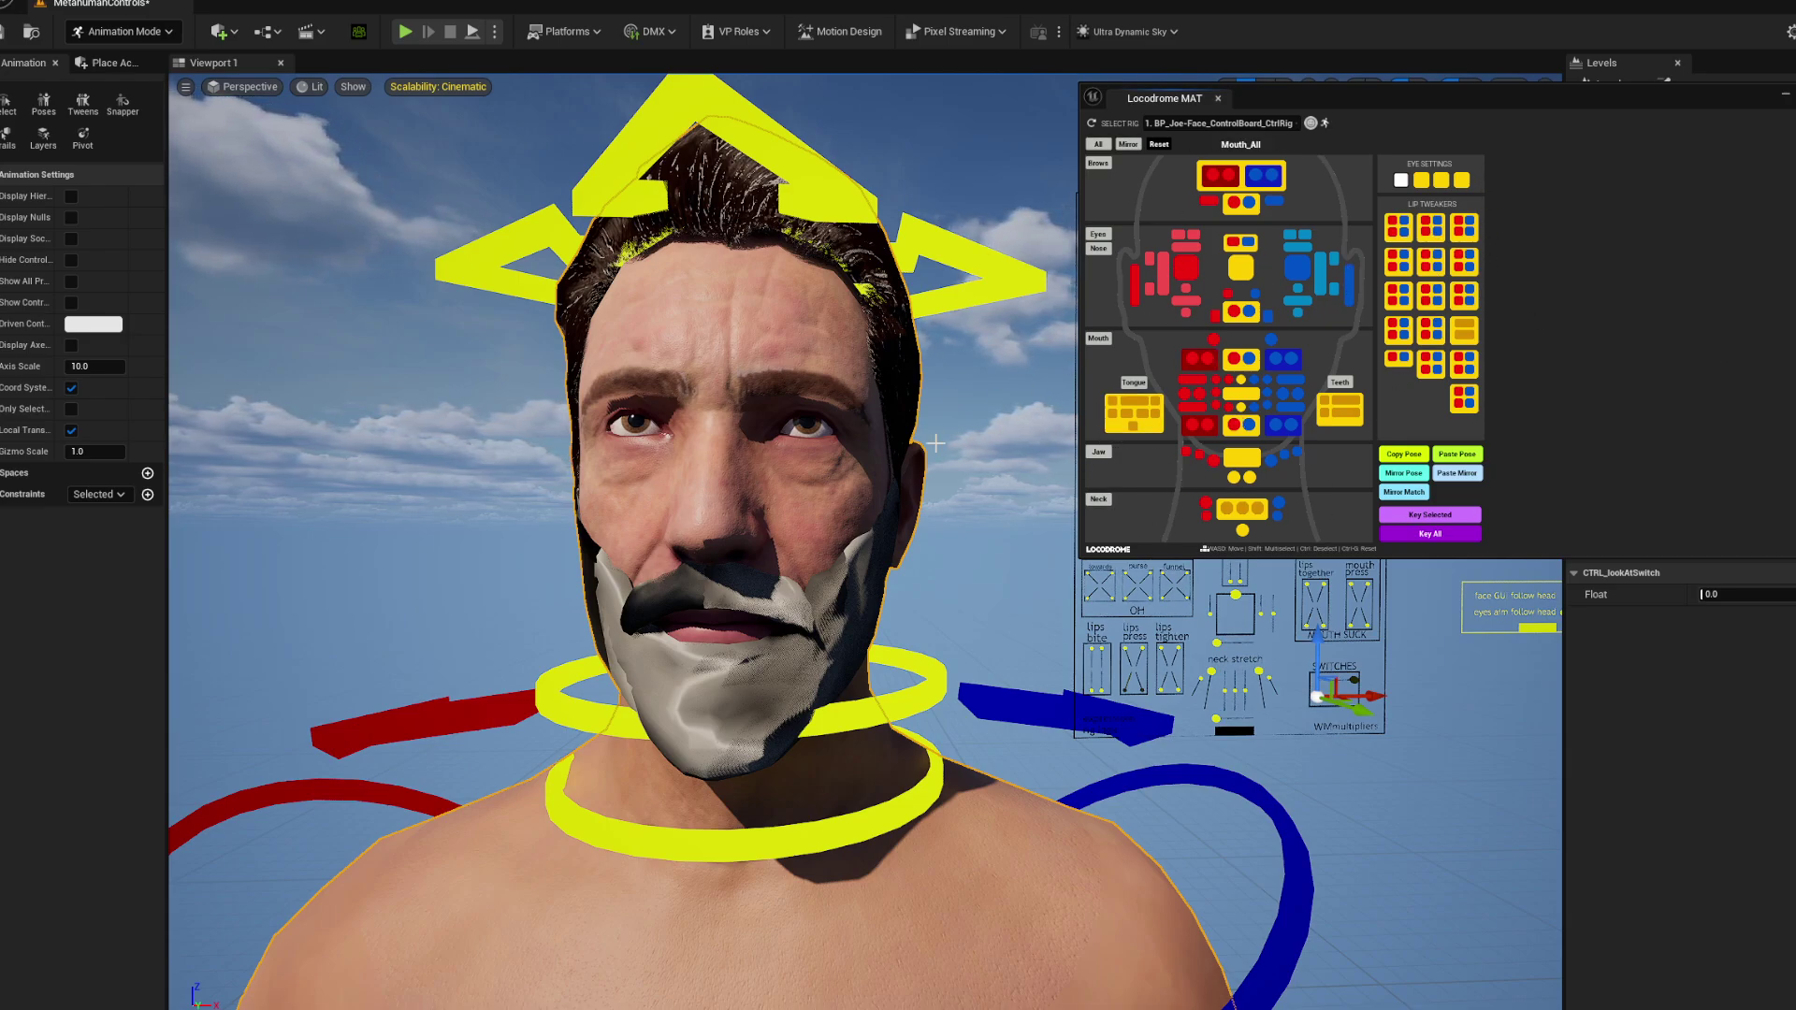
pyautogui.click(1243, 269)
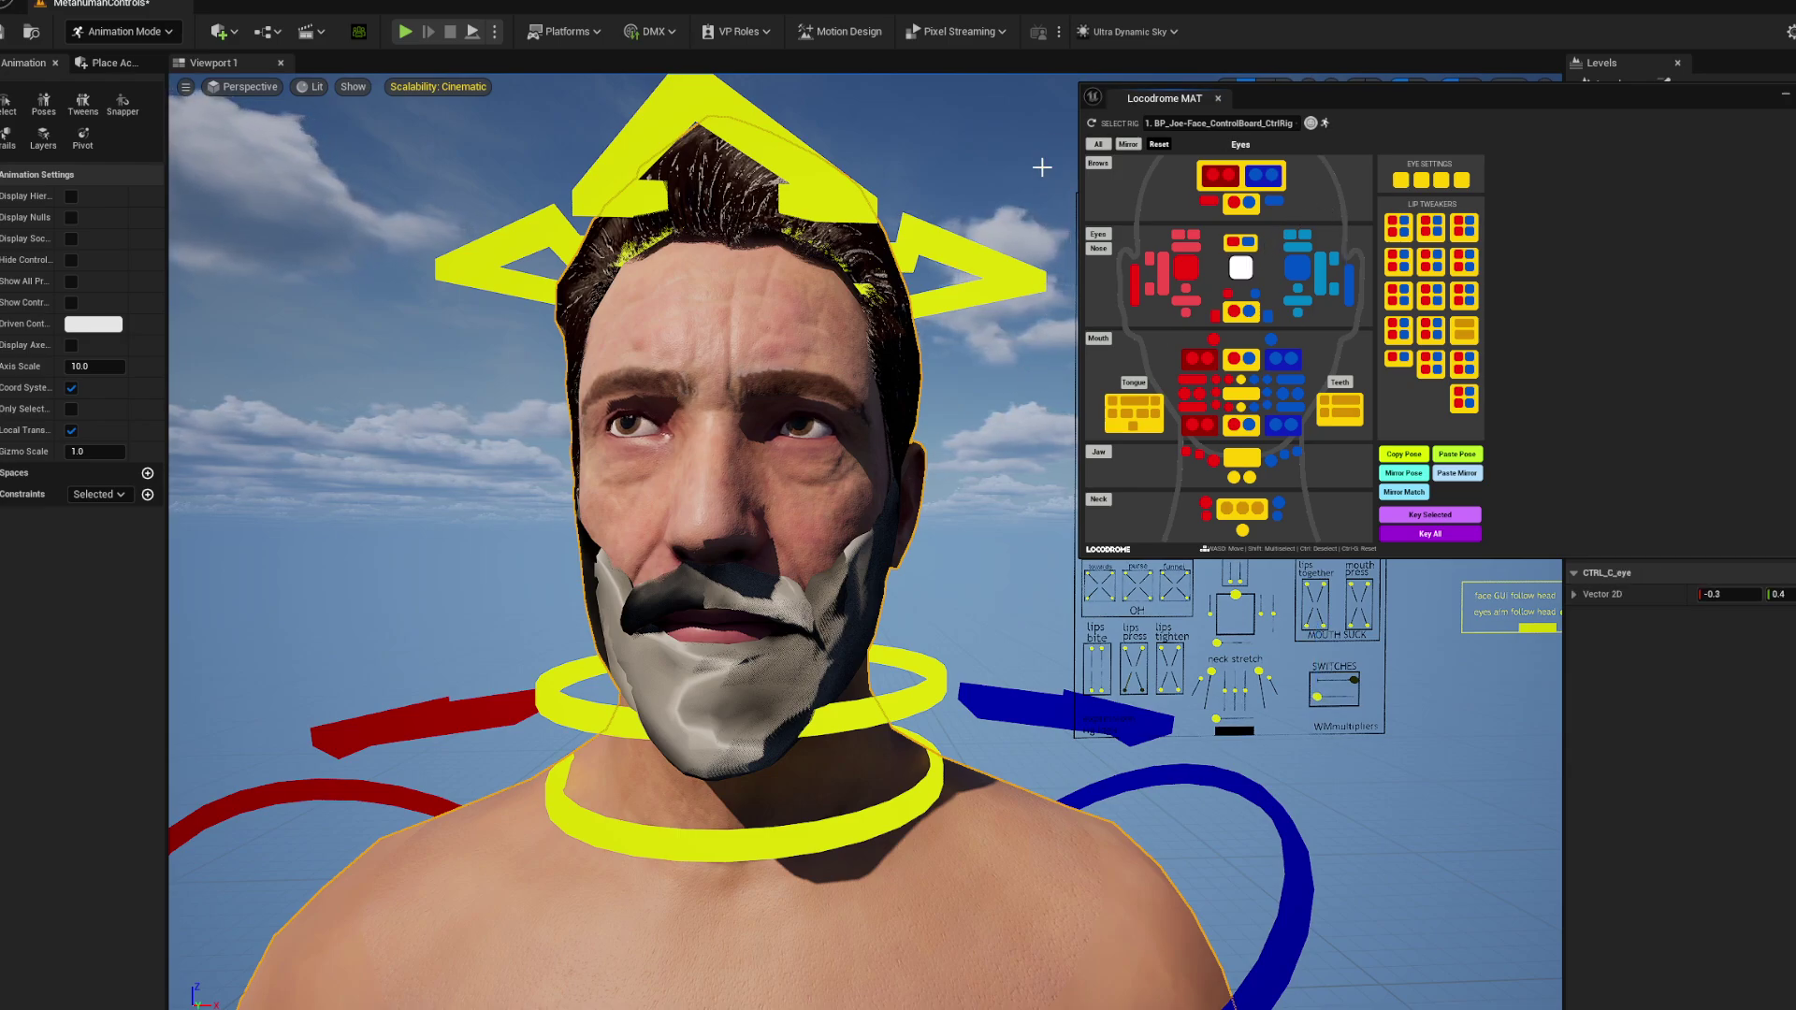
# Switch to the body picker, select the upper spine control spine_03_ctrl, and rotate it to 16.0, 1.0.
pyautogui.click(1325, 124)
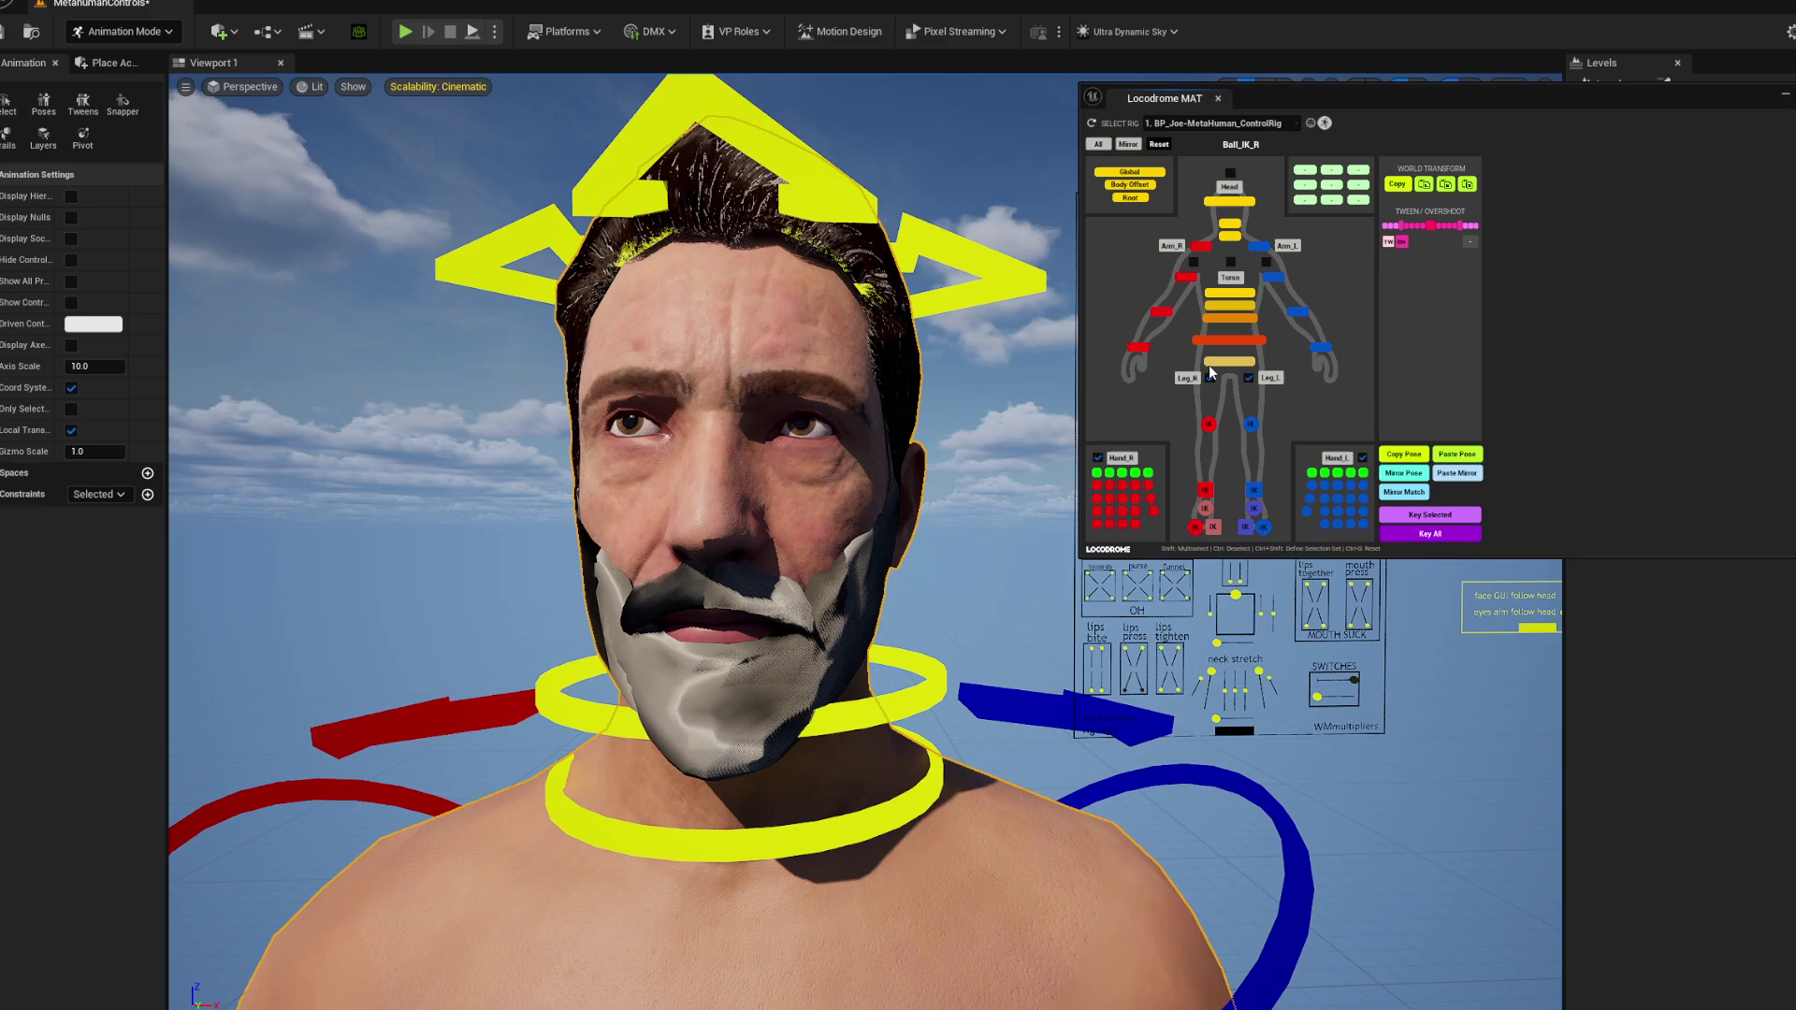
pyautogui.click(1229, 293)
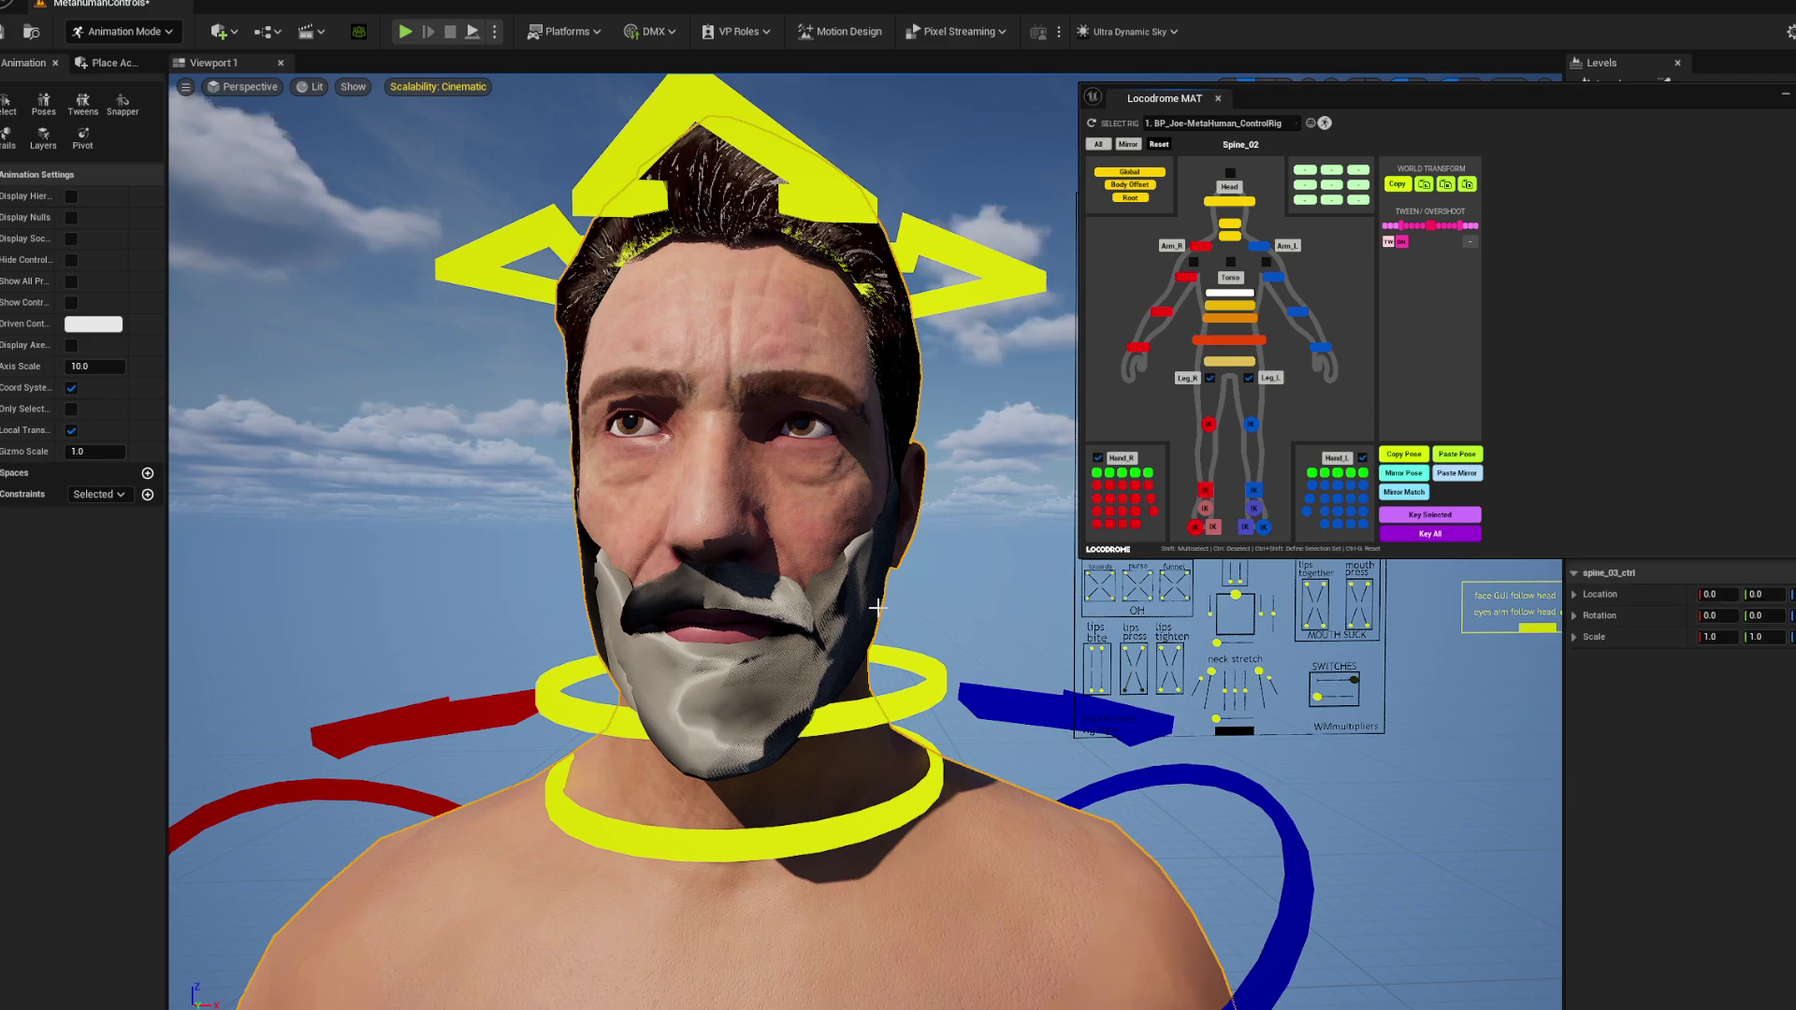
pyautogui.press('f')
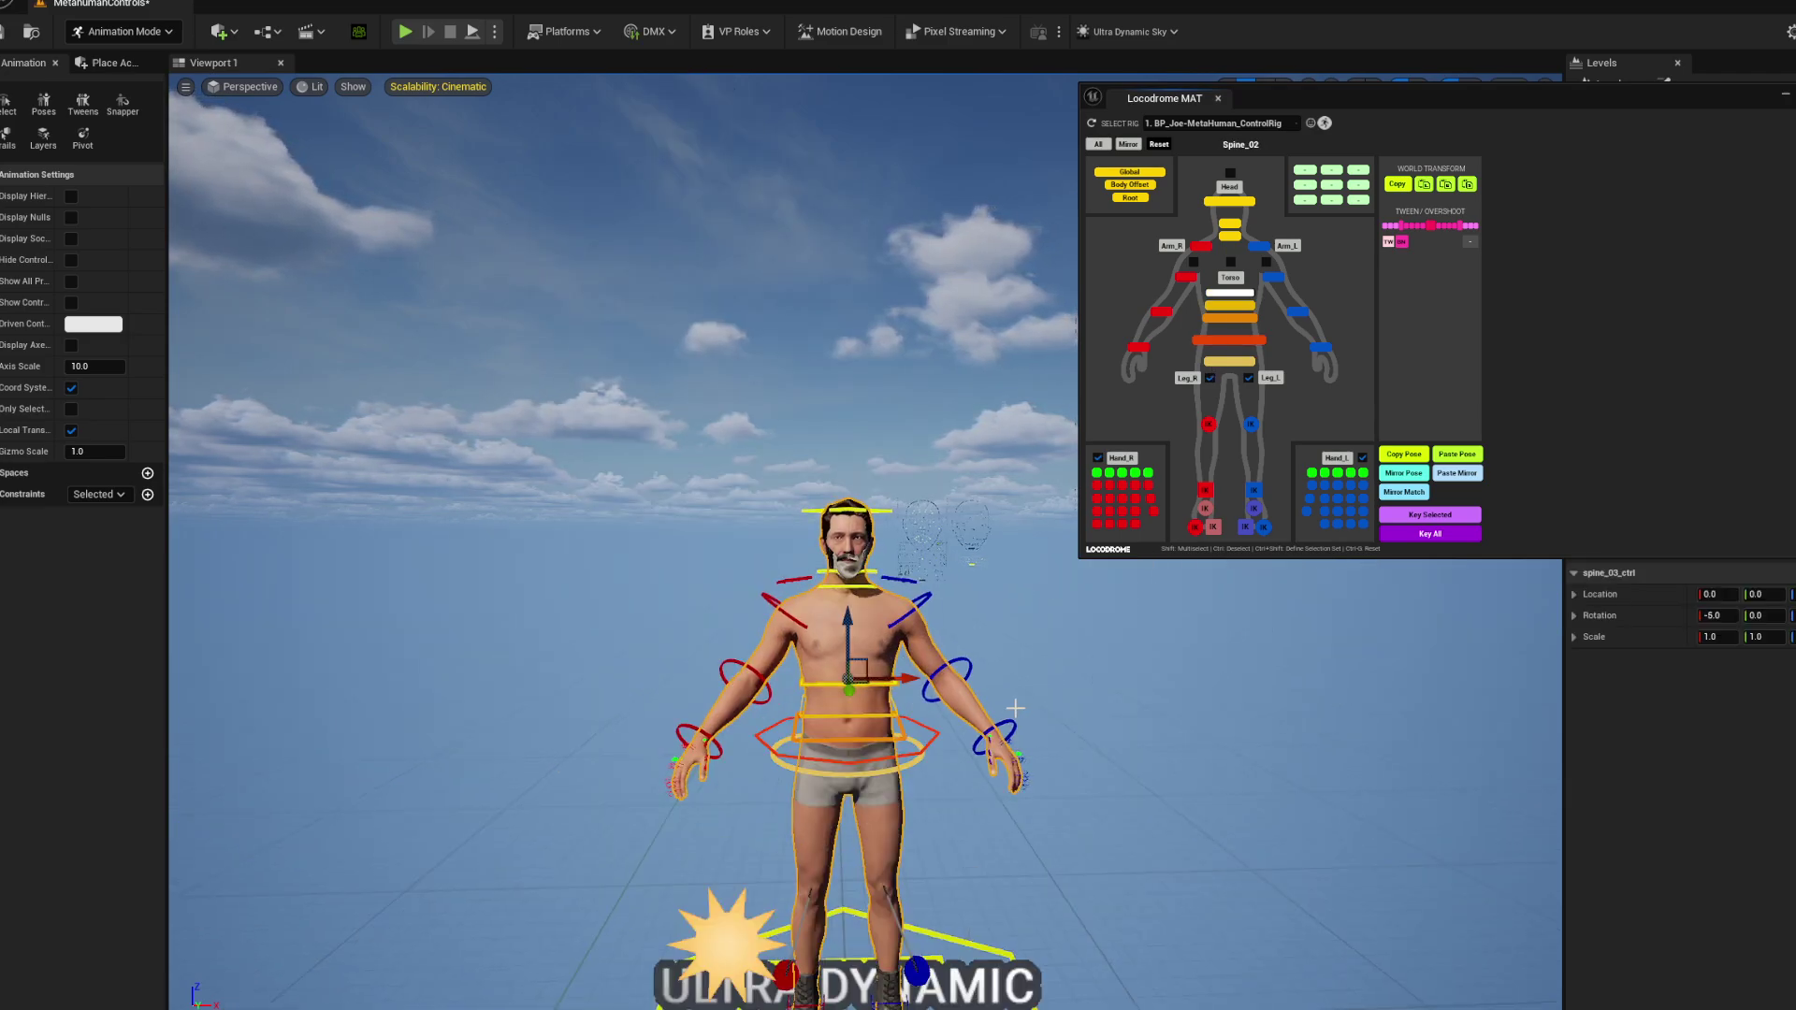
pyautogui.moveTo(1018, 744); pyautogui.dragTo(1024, 771)
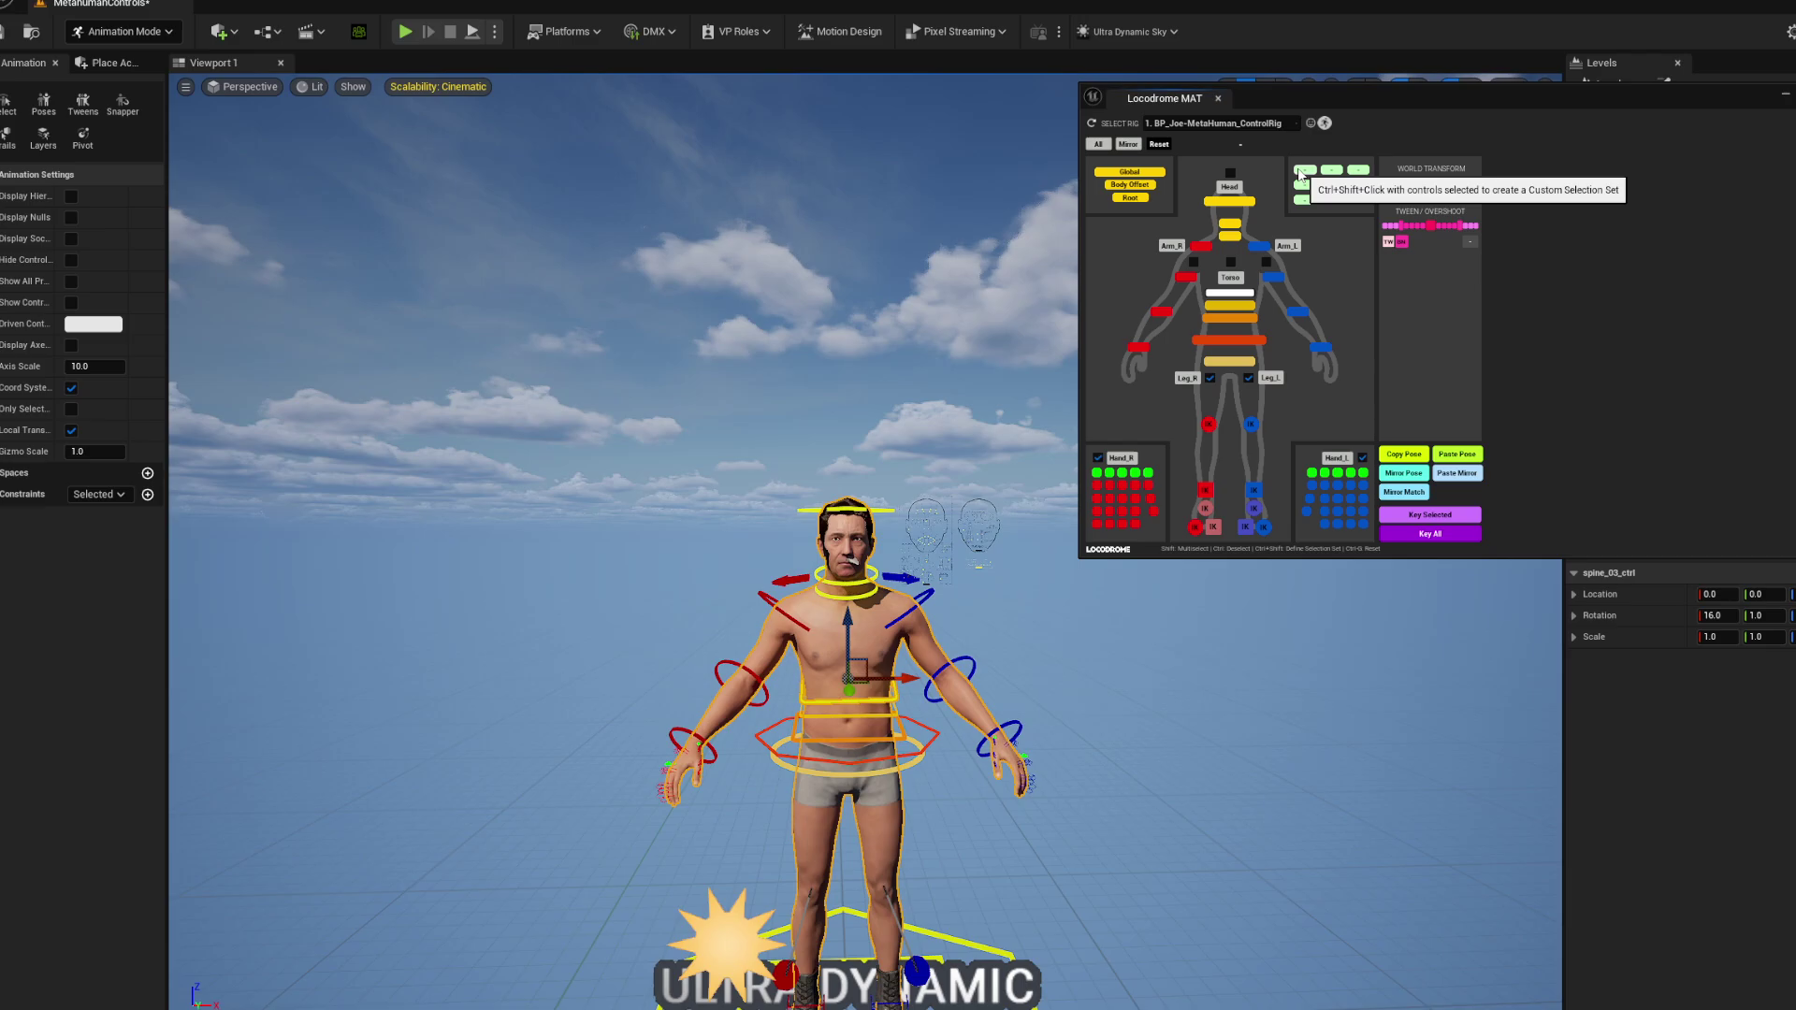
# Add the two lower spine controls to the selection and store all three in the first custom selection set.
pyautogui.keyDown('shift'); pyautogui.click(1229, 307); pyautogui.keyUp('shift')
pyautogui.keyDown('shift'); pyautogui.click(1222, 317); pyautogui.keyUp('shift')
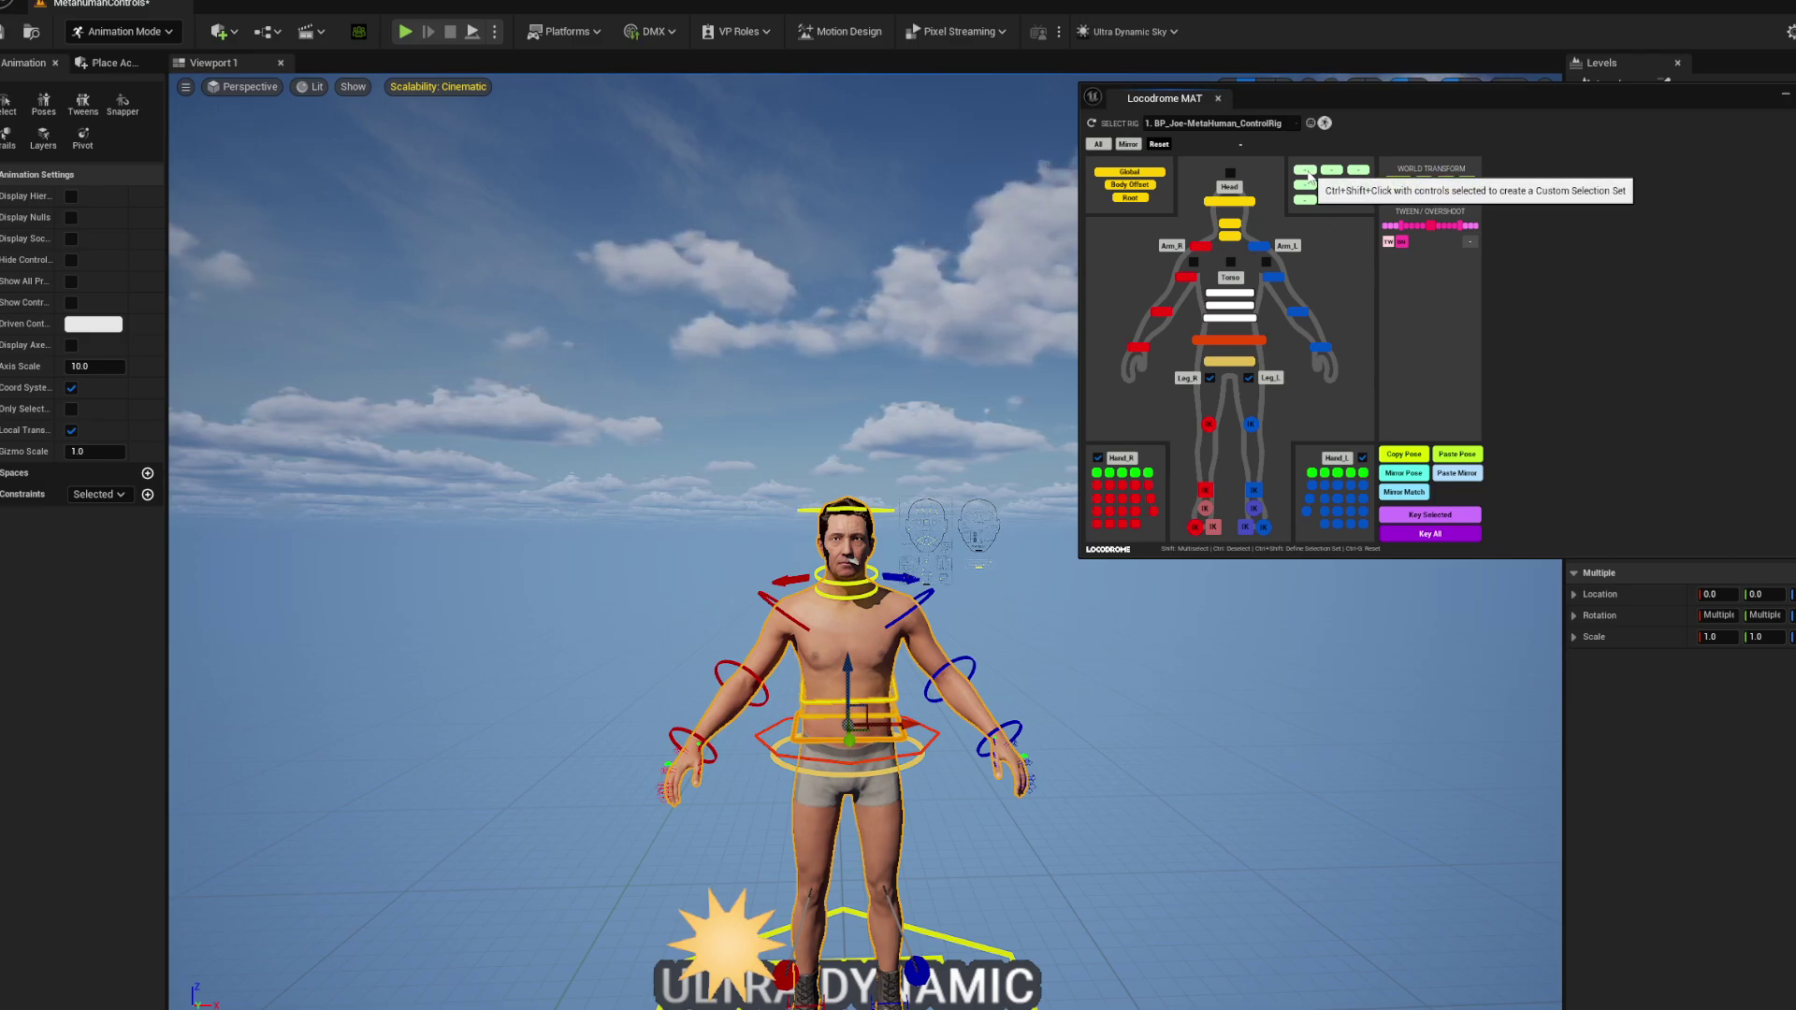
pyautogui.keyDown('ctrl'); pyautogui.keyDown('shift'); pyautogui.click(1308, 174); pyautogui.keyUp('shift'); pyautogui.keyUp('ctrl')
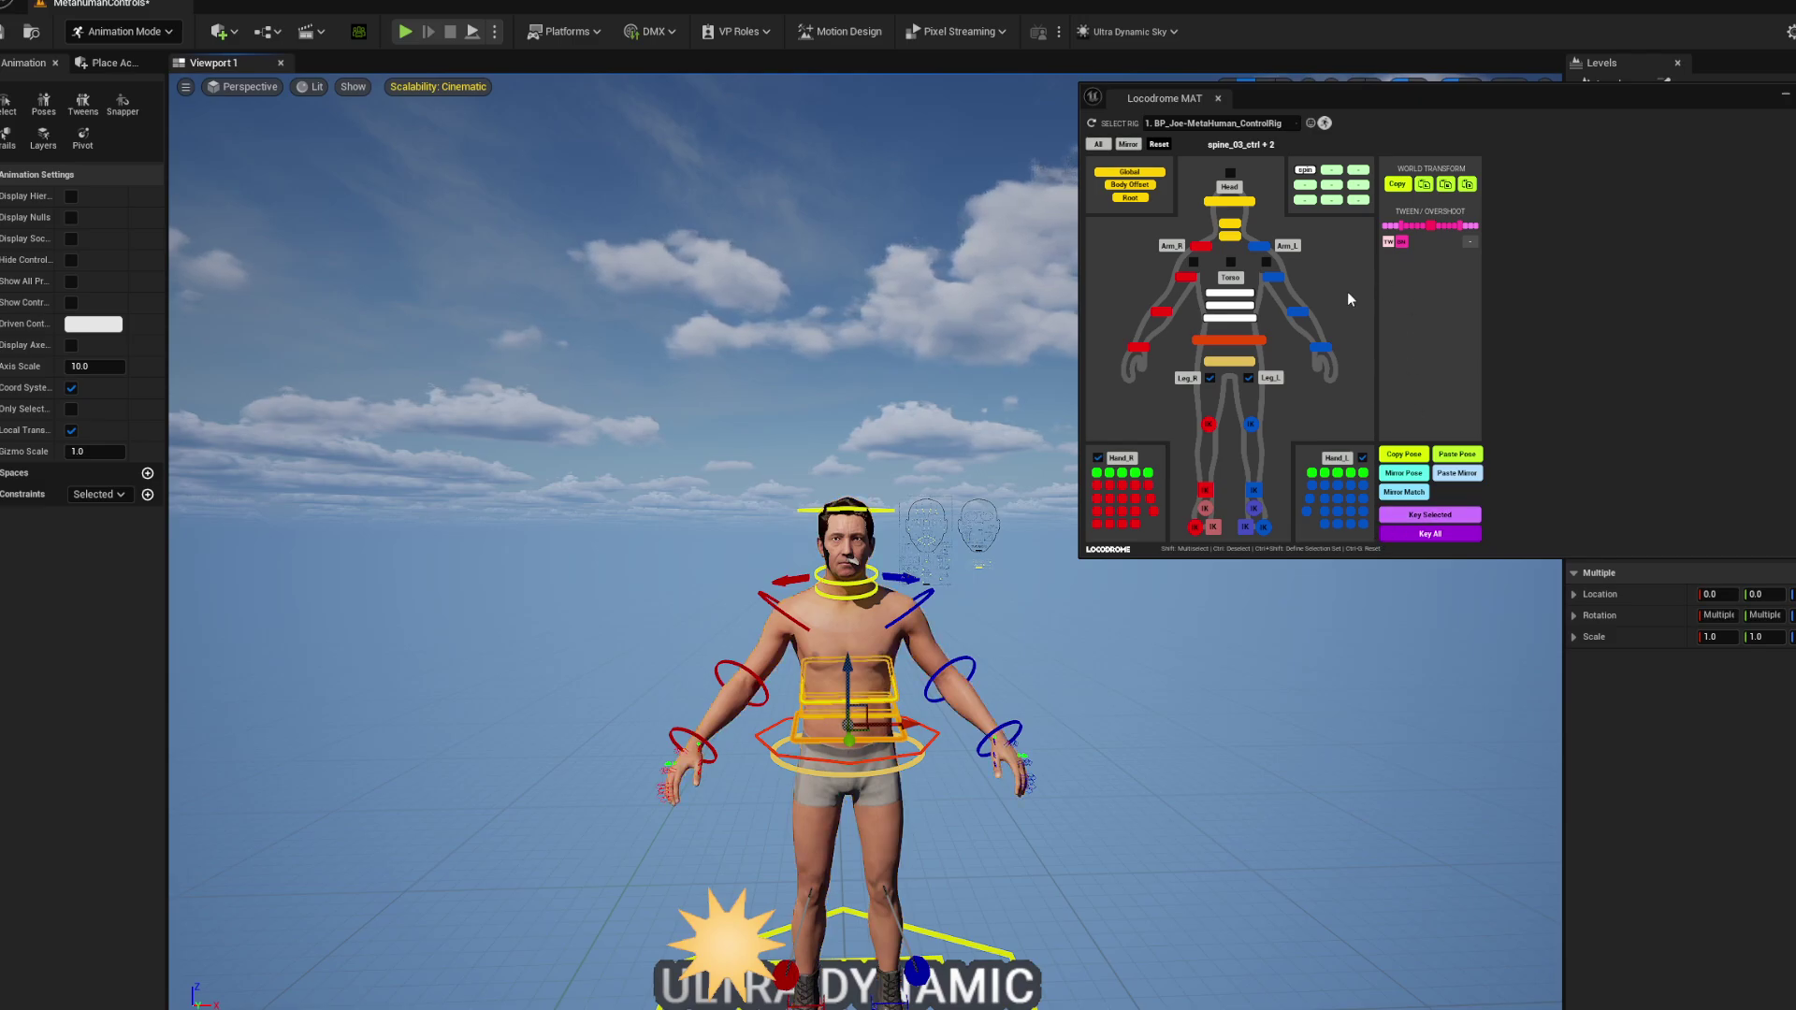
pyautogui.click(1305, 171)
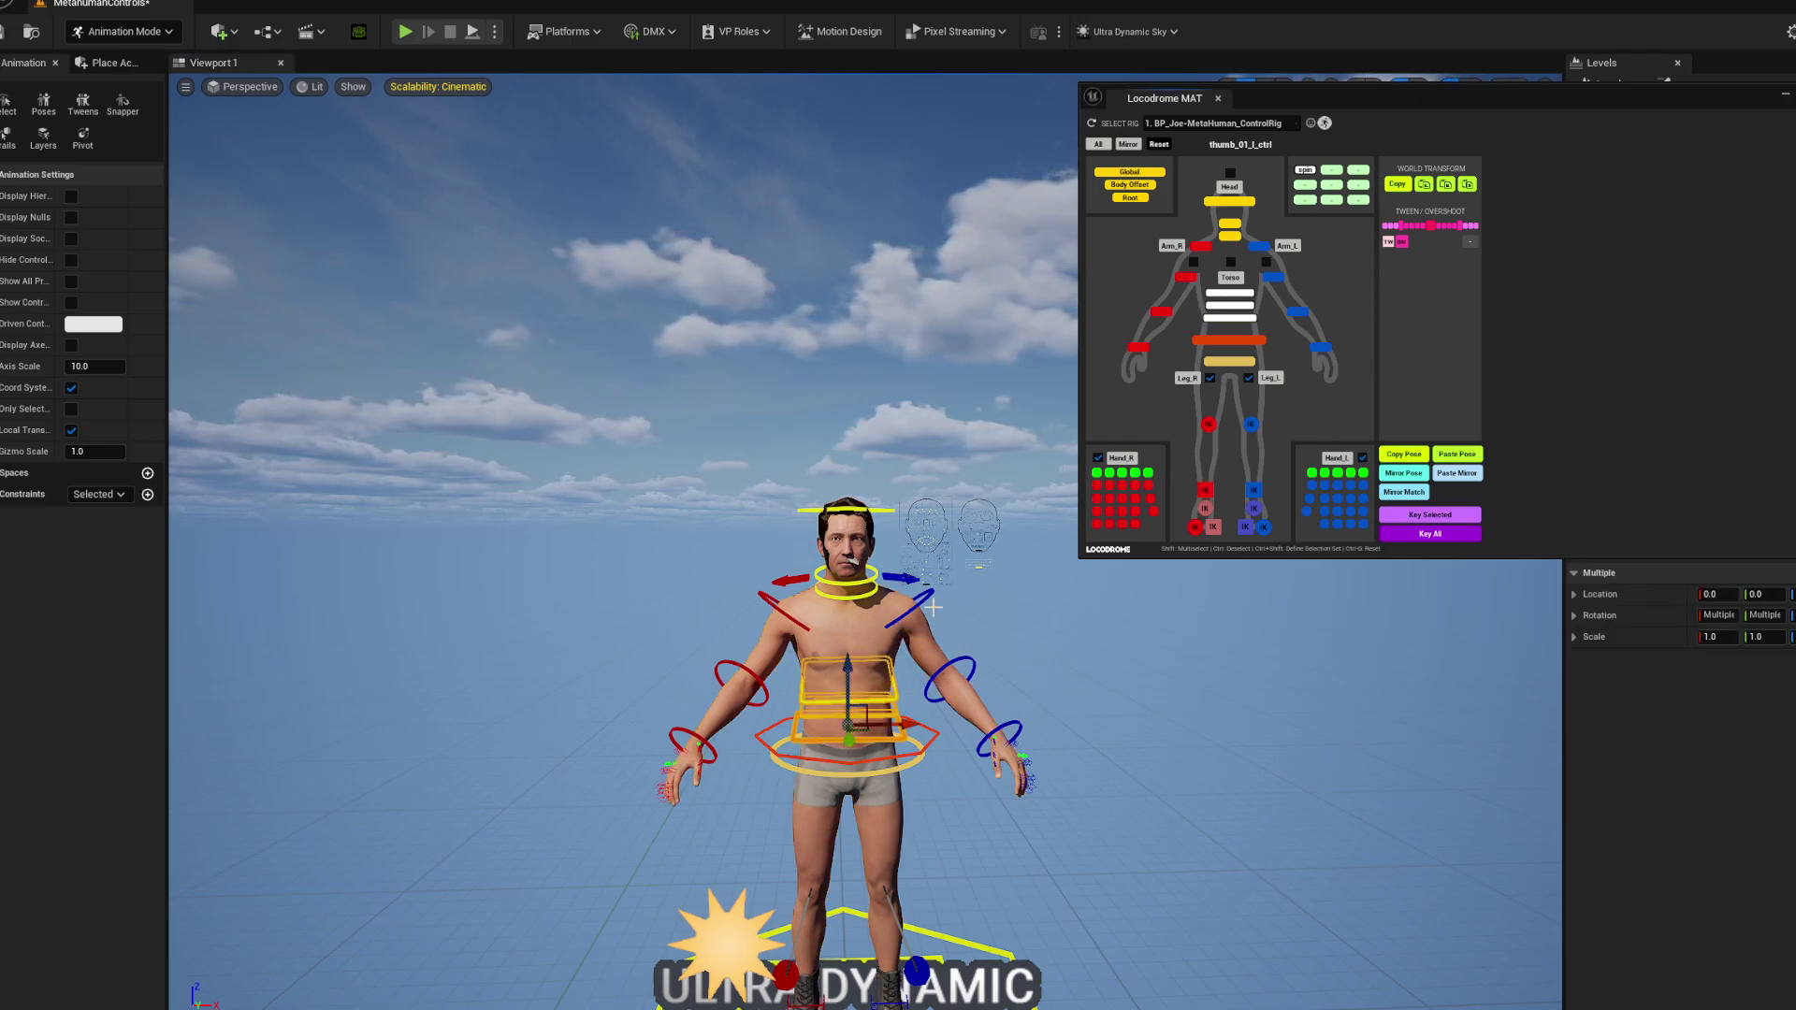
pyautogui.press('space')
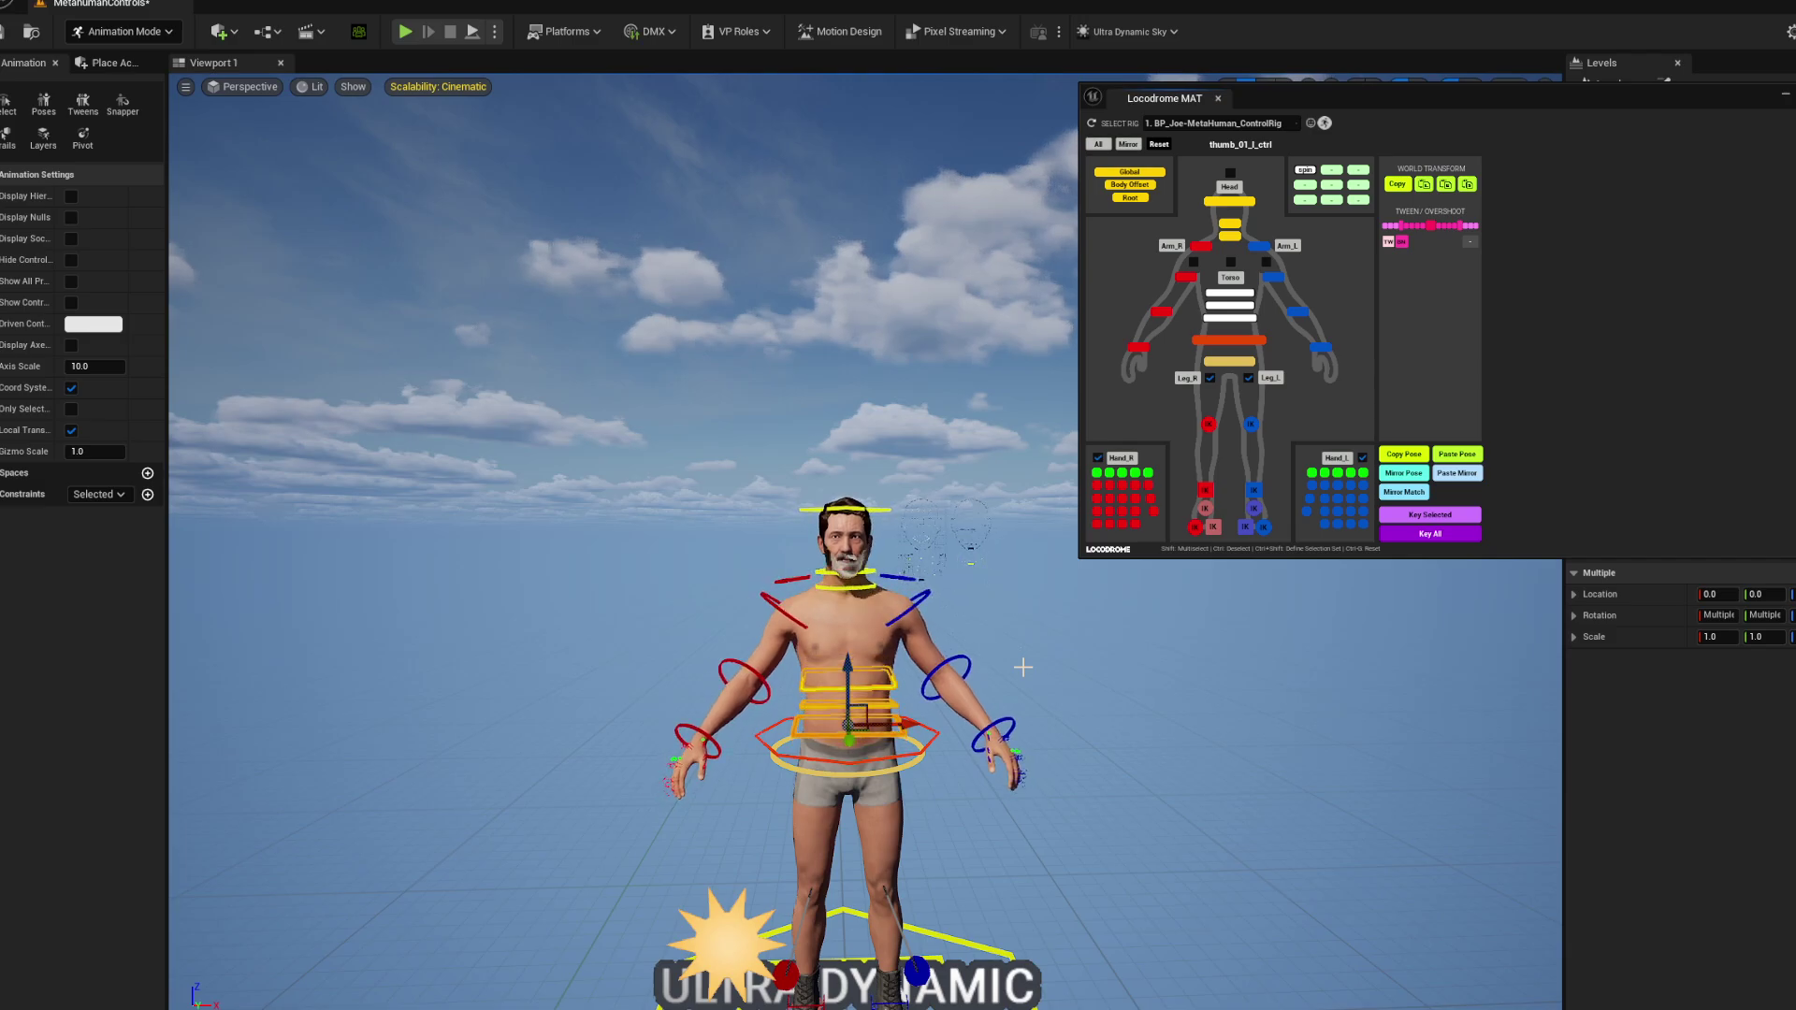
# Turn off rotation snapping in the viewport and reselect the three spine controls through their custom selection set.
pyautogui.moveTo(1372, 104); pyautogui.dragTo(1795, 154)
pyautogui.click(1398, 89)
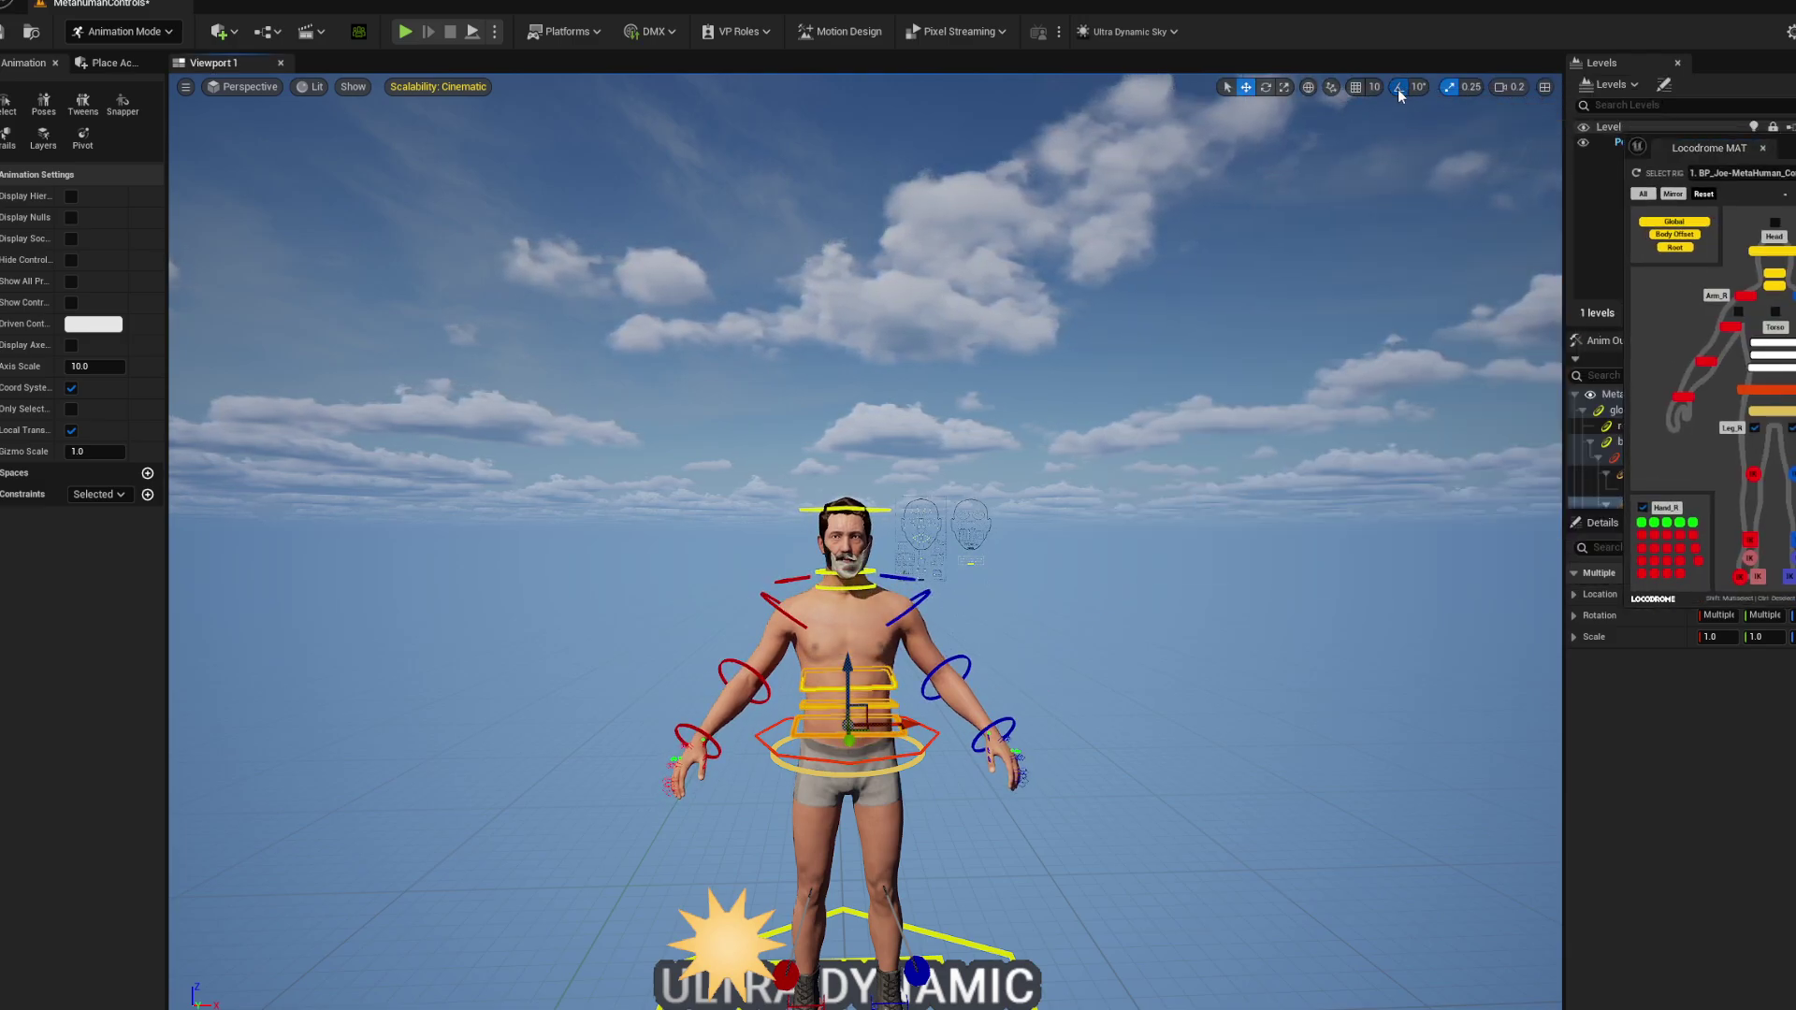
pyautogui.moveTo(1070, 593); pyautogui.dragTo(1102, 614, button='right')
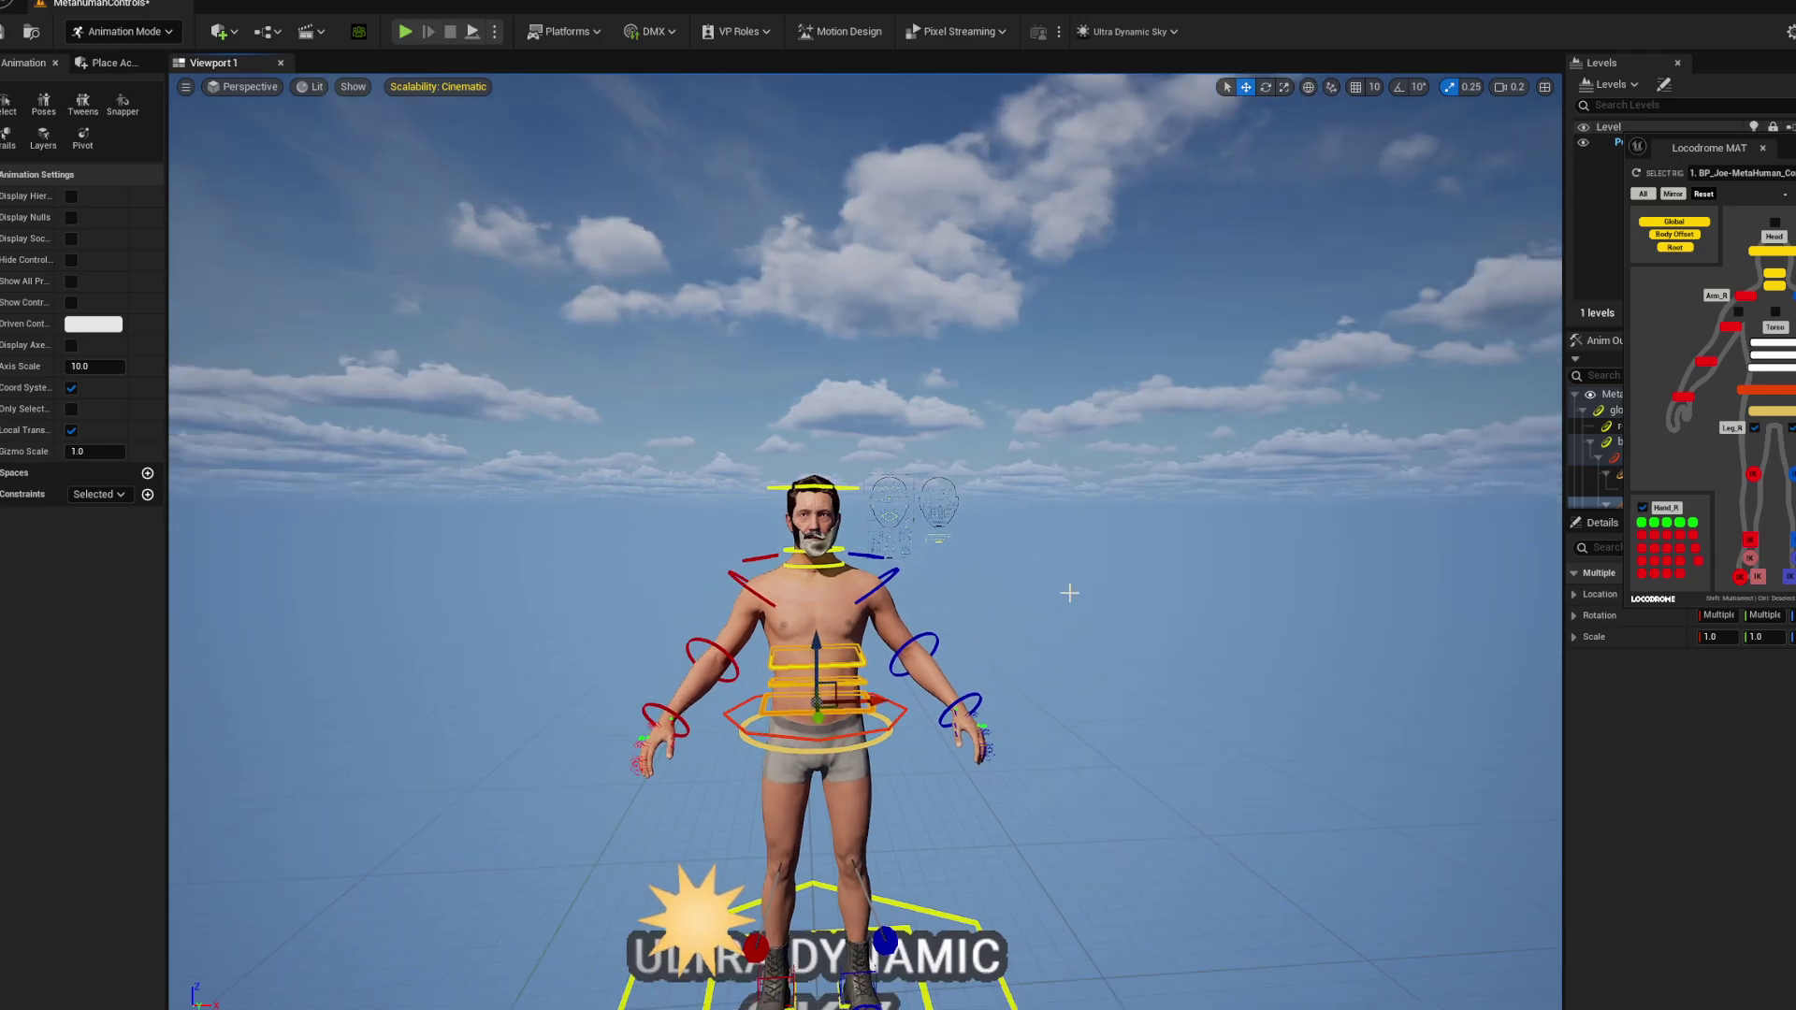
pyautogui.moveTo(1782, 148); pyautogui.dragTo(1487, 172)
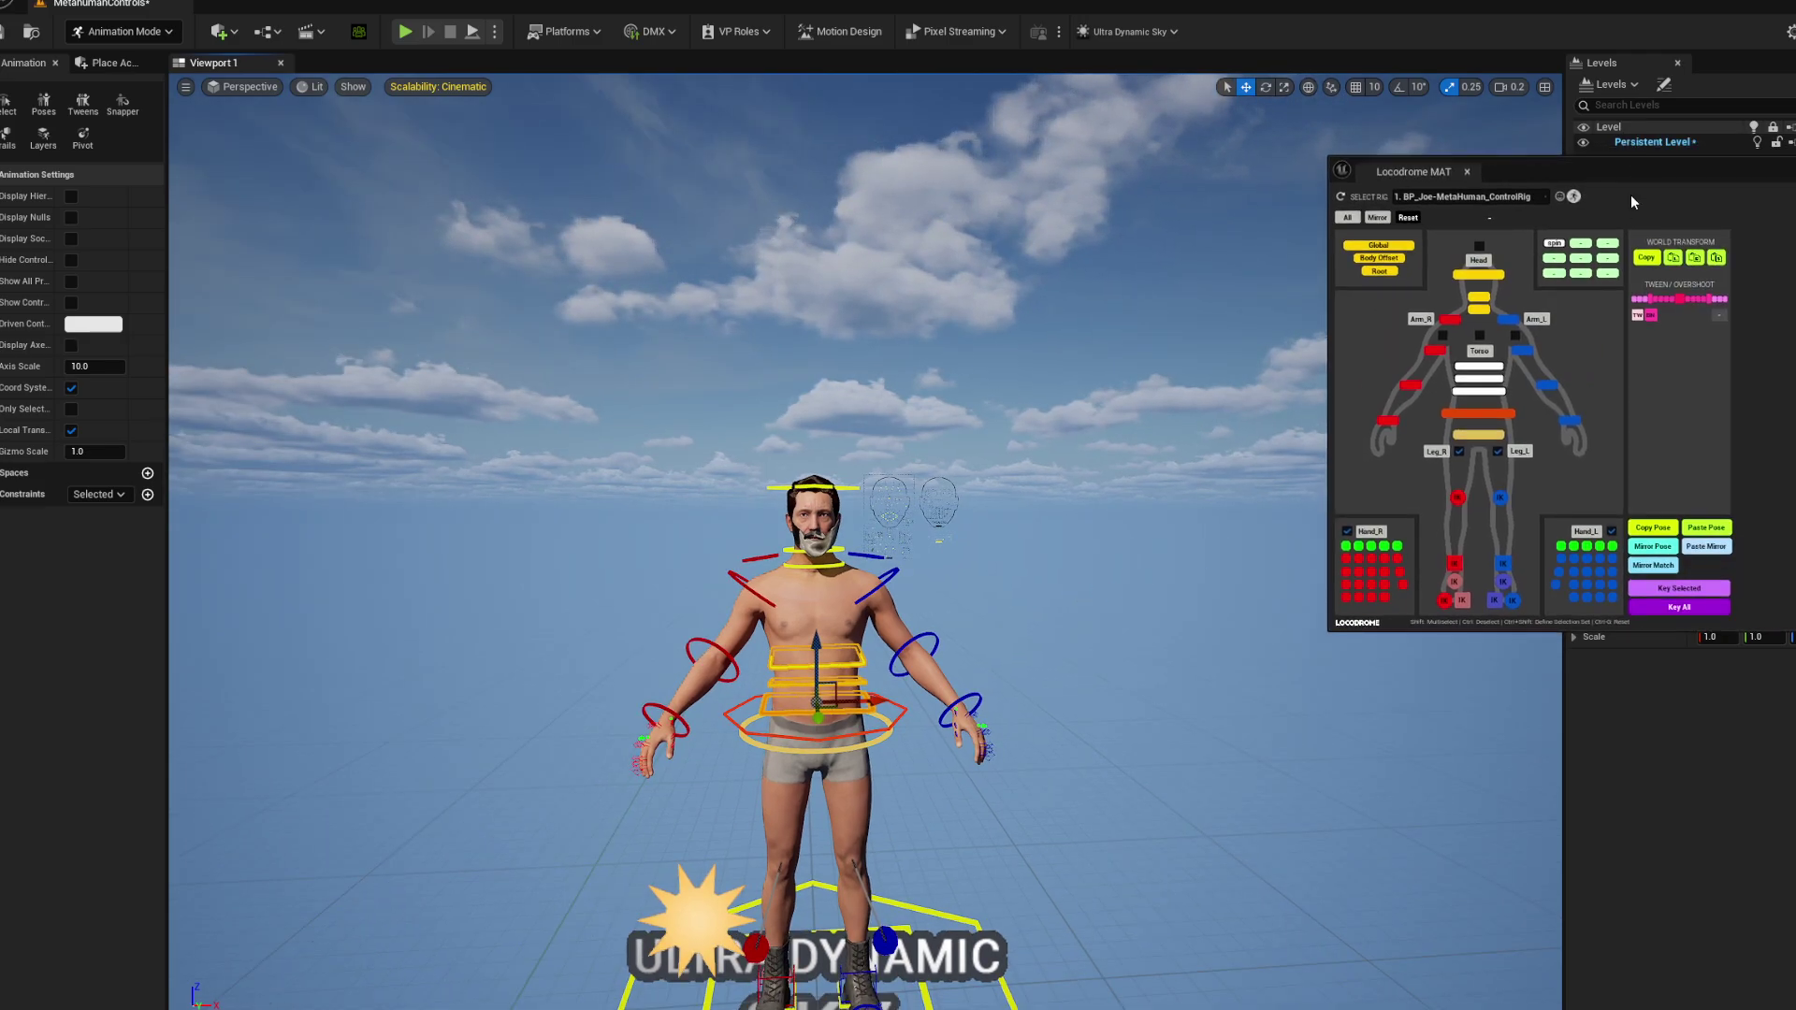
pyautogui.click(1548, 243)
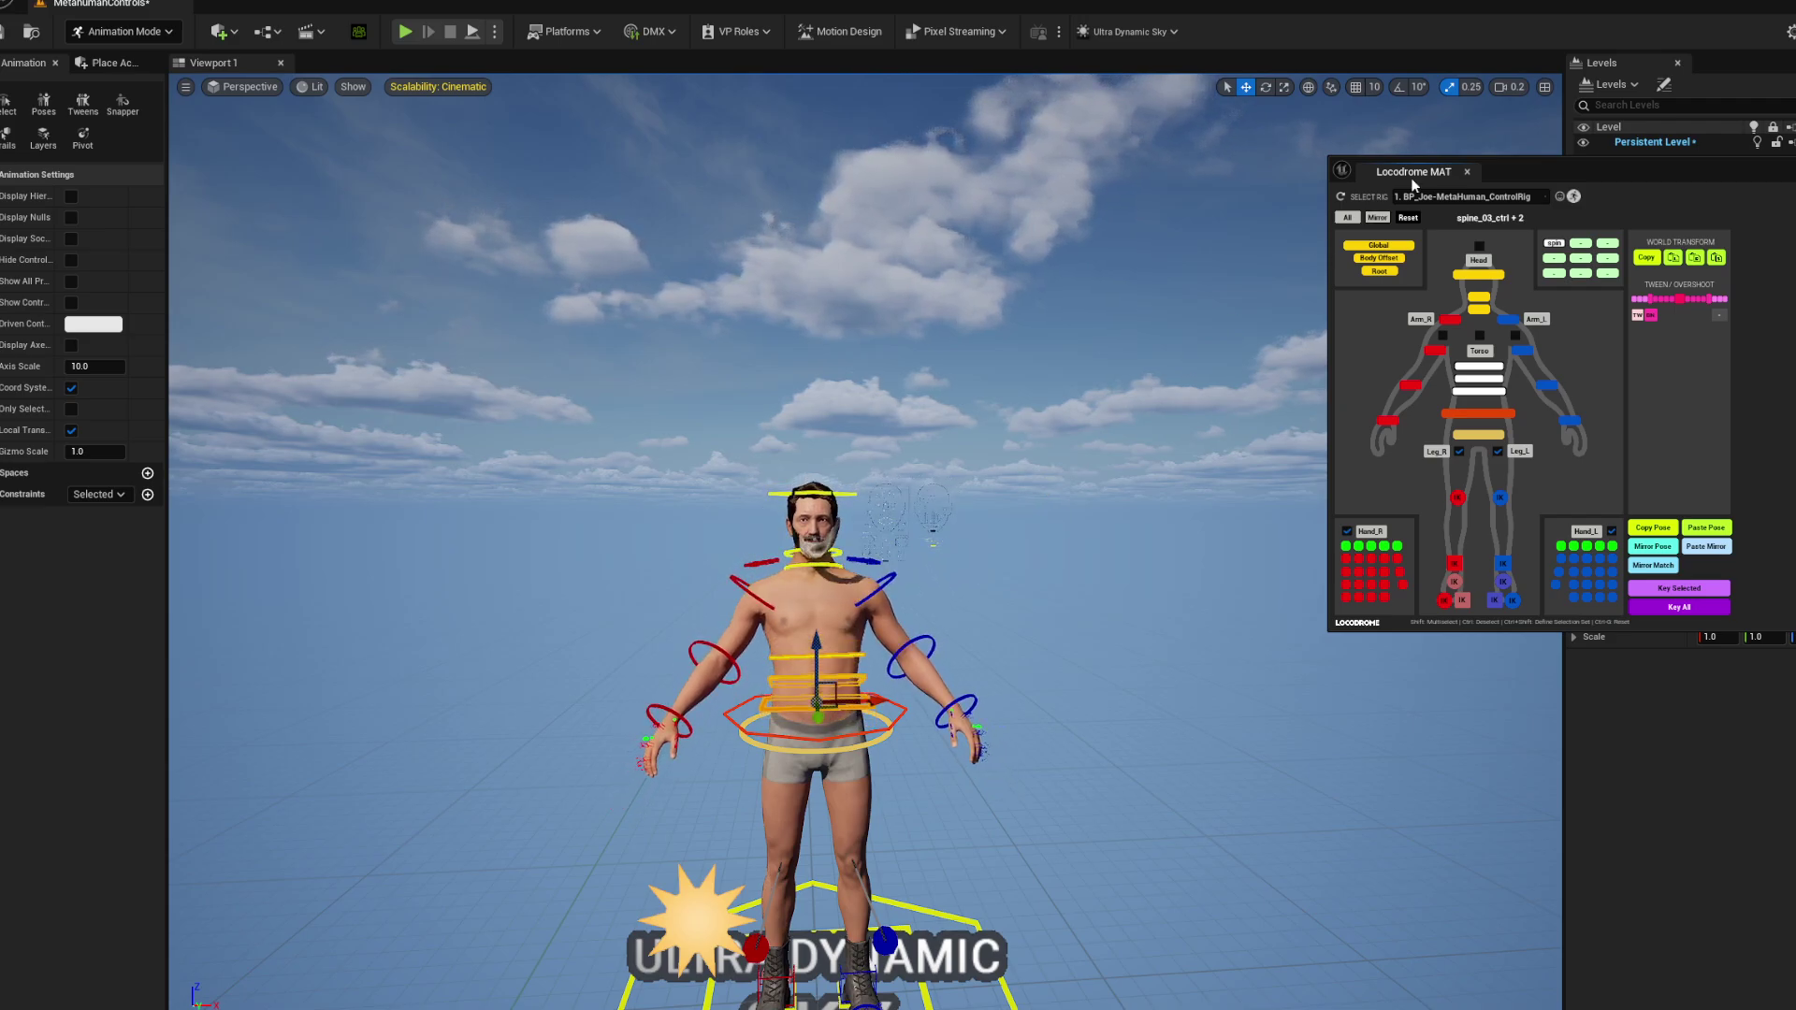
pyautogui.moveTo(1569, 174); pyautogui.dragTo(1259, 99)
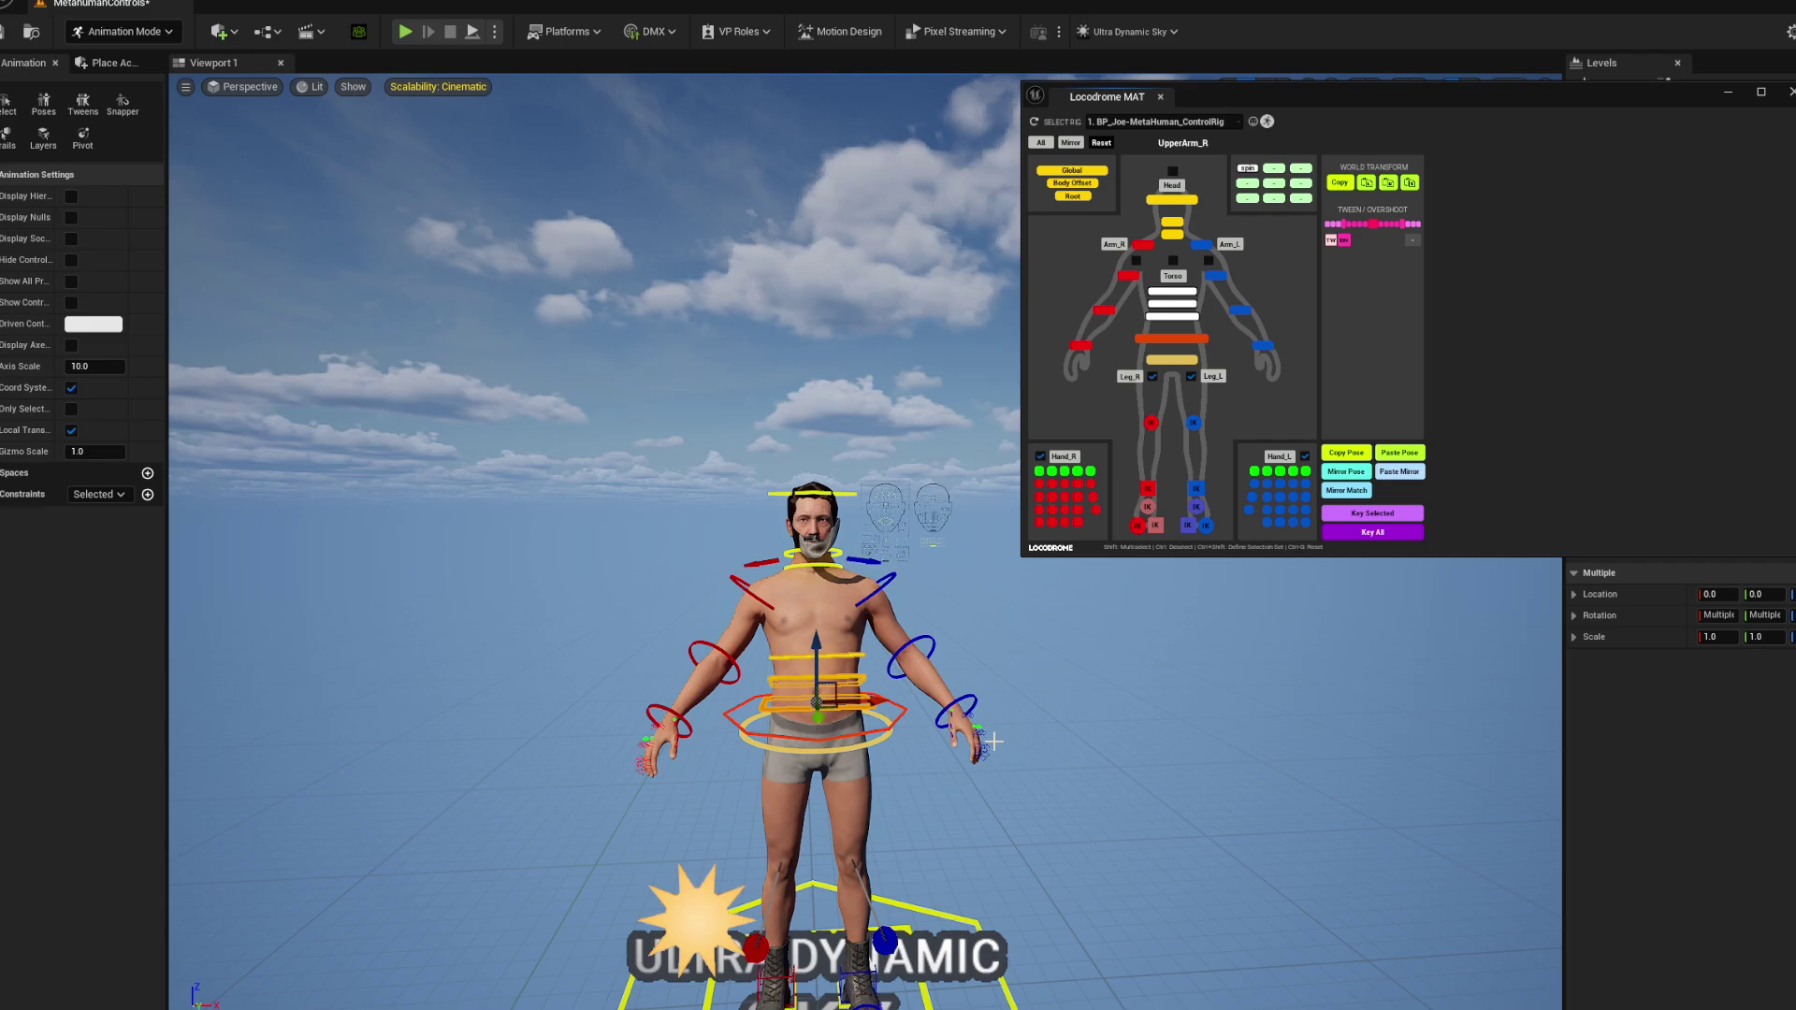
# Select the left hand FK control hand_l_fk_ctrl on the character and enlarge the Locodrome MAT window.
pyautogui.click(966, 696)
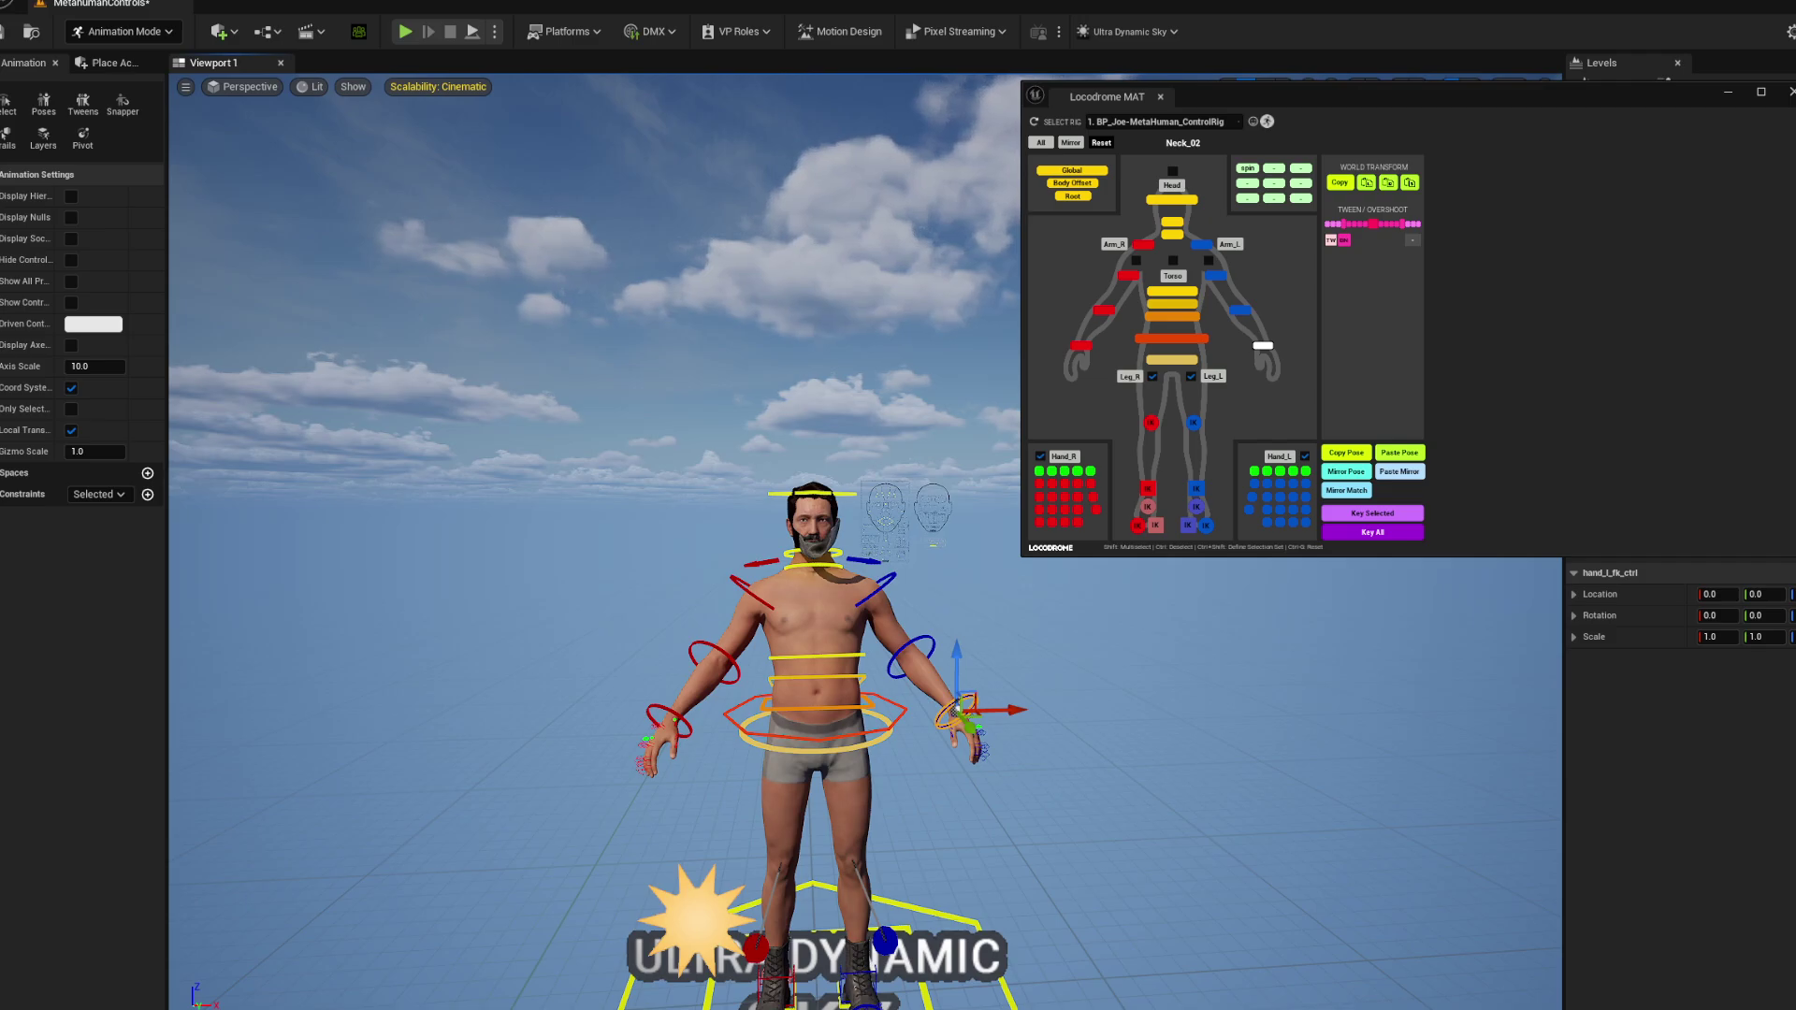
pyautogui.moveTo(1795, 556); pyautogui.dragTo(1795, 884)
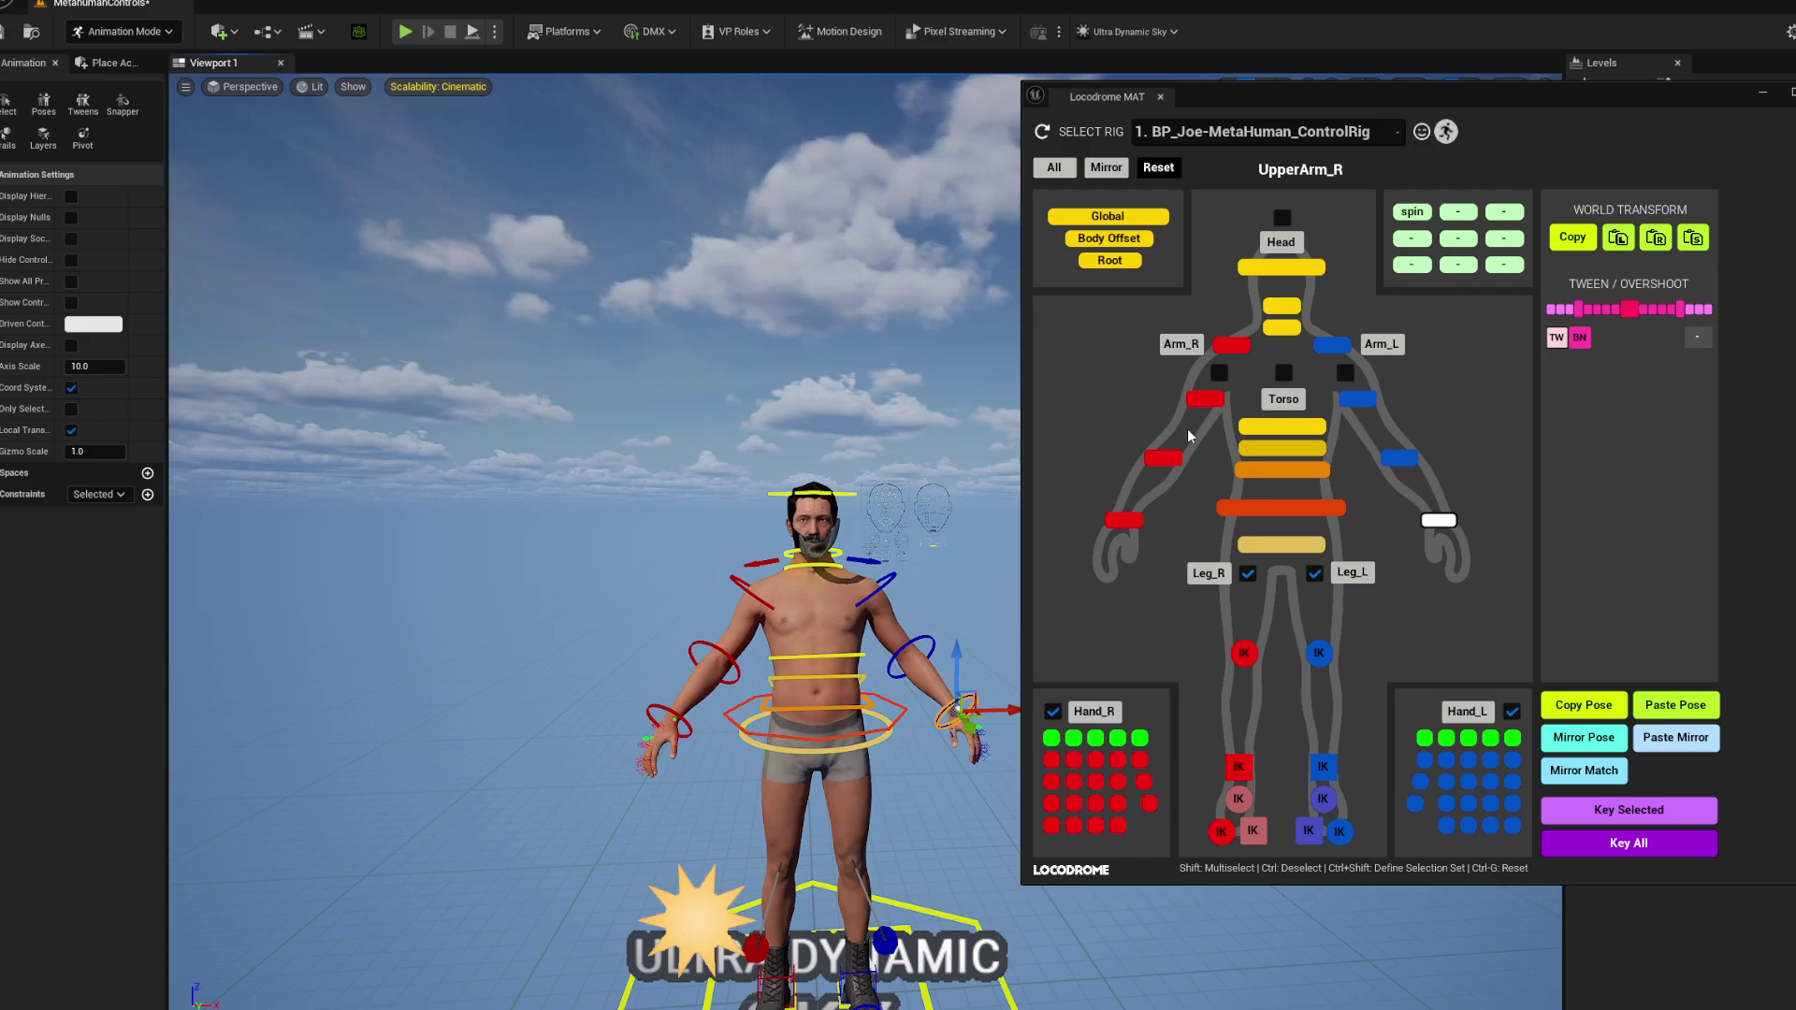
# Switch the right arm to IK and alternate the selection between the Hand IK R and Orient_IK_R controls.
pyautogui.click(1223, 375)
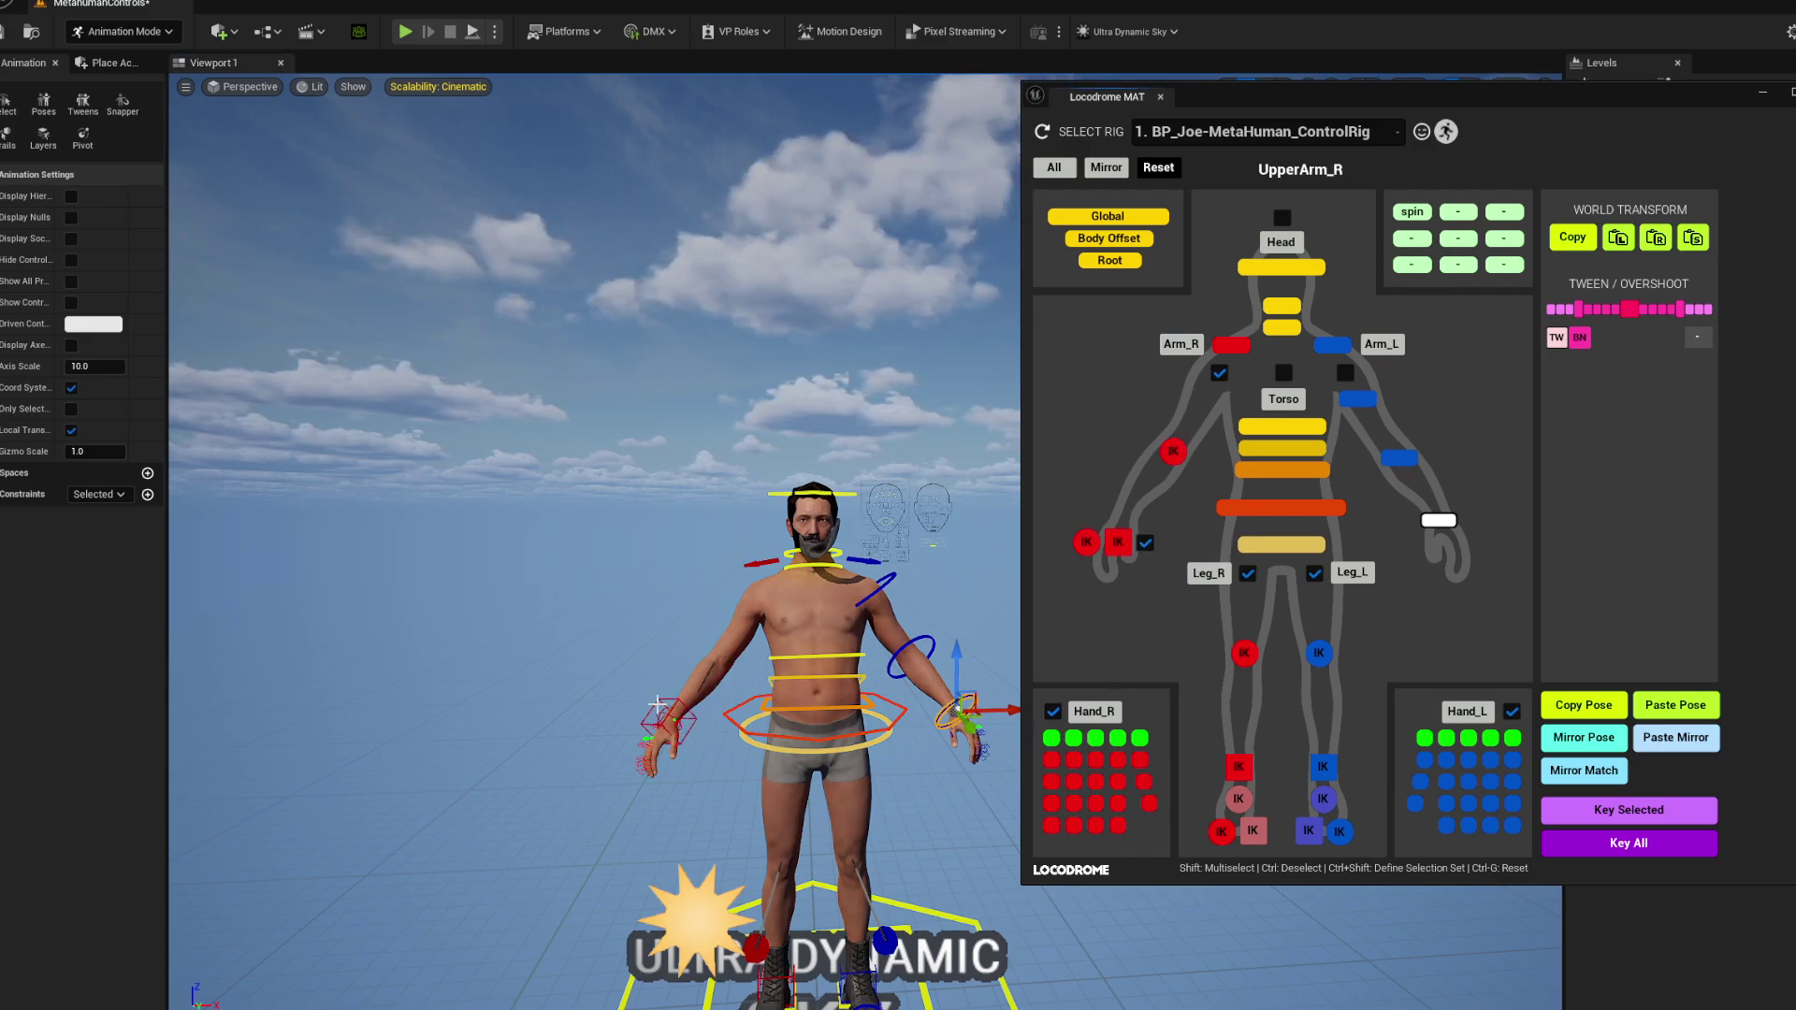
pyautogui.click(1118, 542)
pyautogui.click(1086, 542)
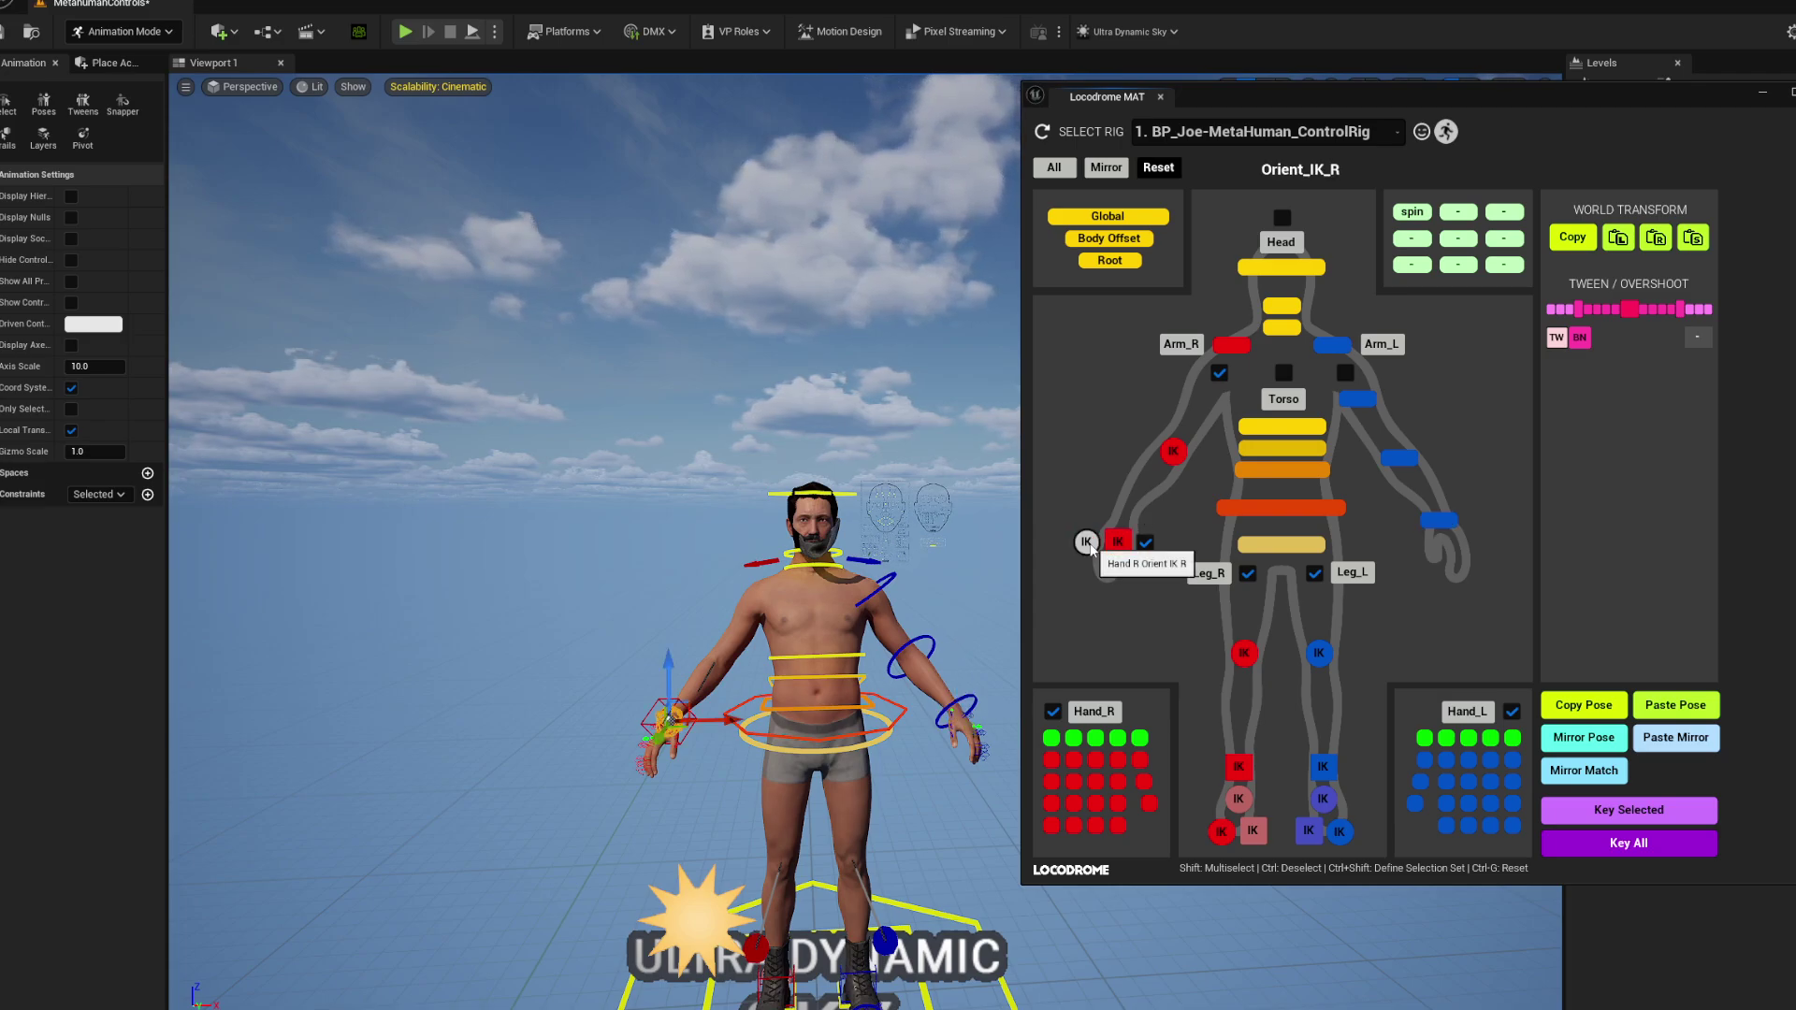
pyautogui.click(1118, 545)
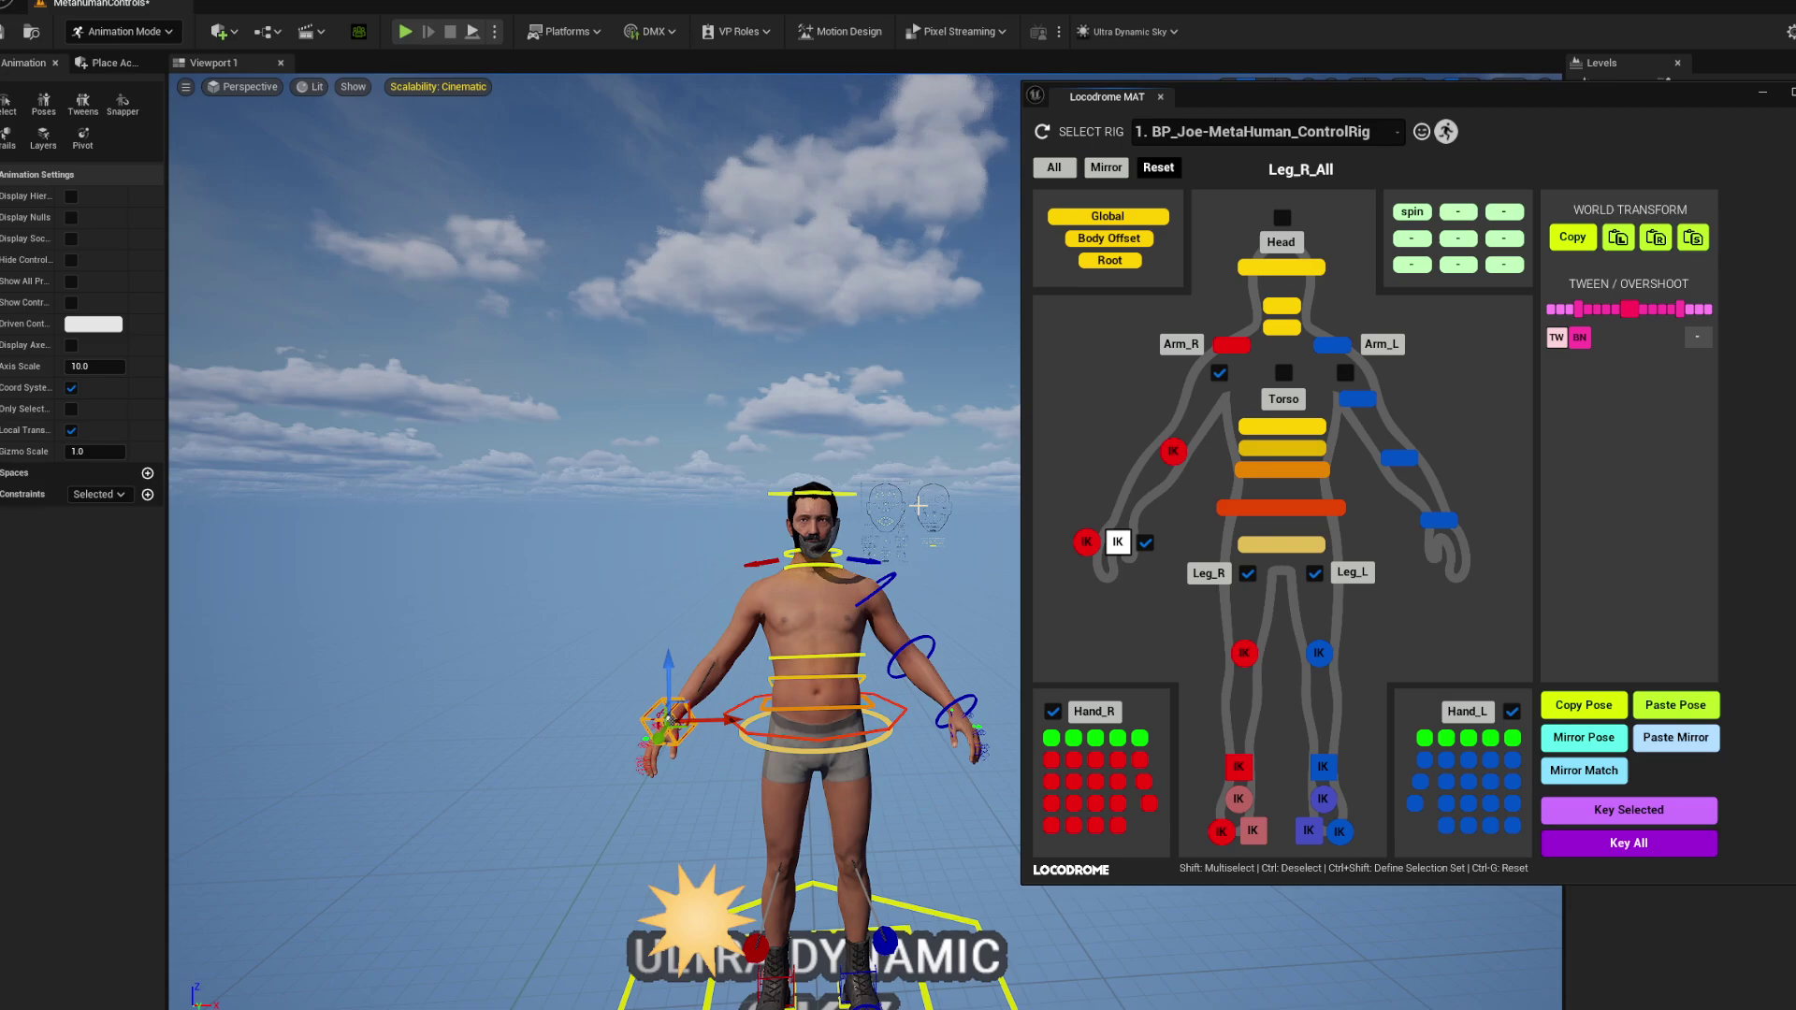
pyautogui.click(1087, 542)
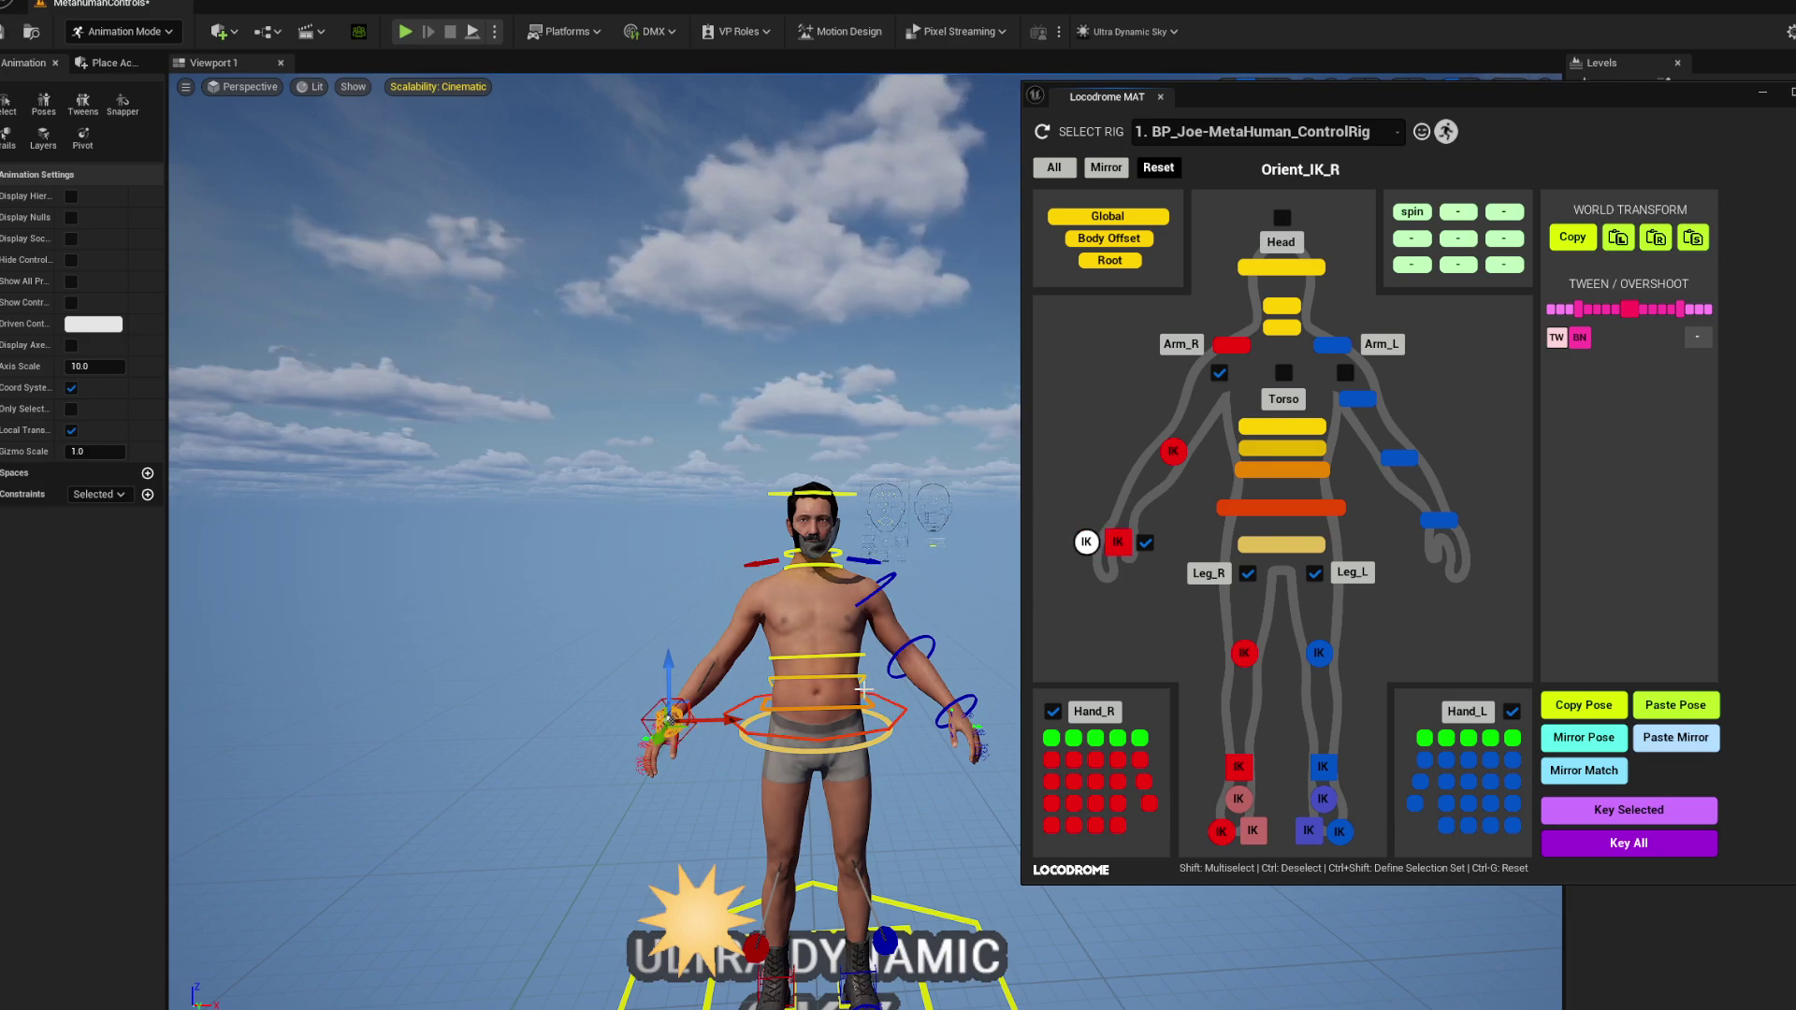
# Raise the right arm with the Hand IK R control, try Orient_IK_R, and bring the hand up beside the head.
pyautogui.click(1118, 542)
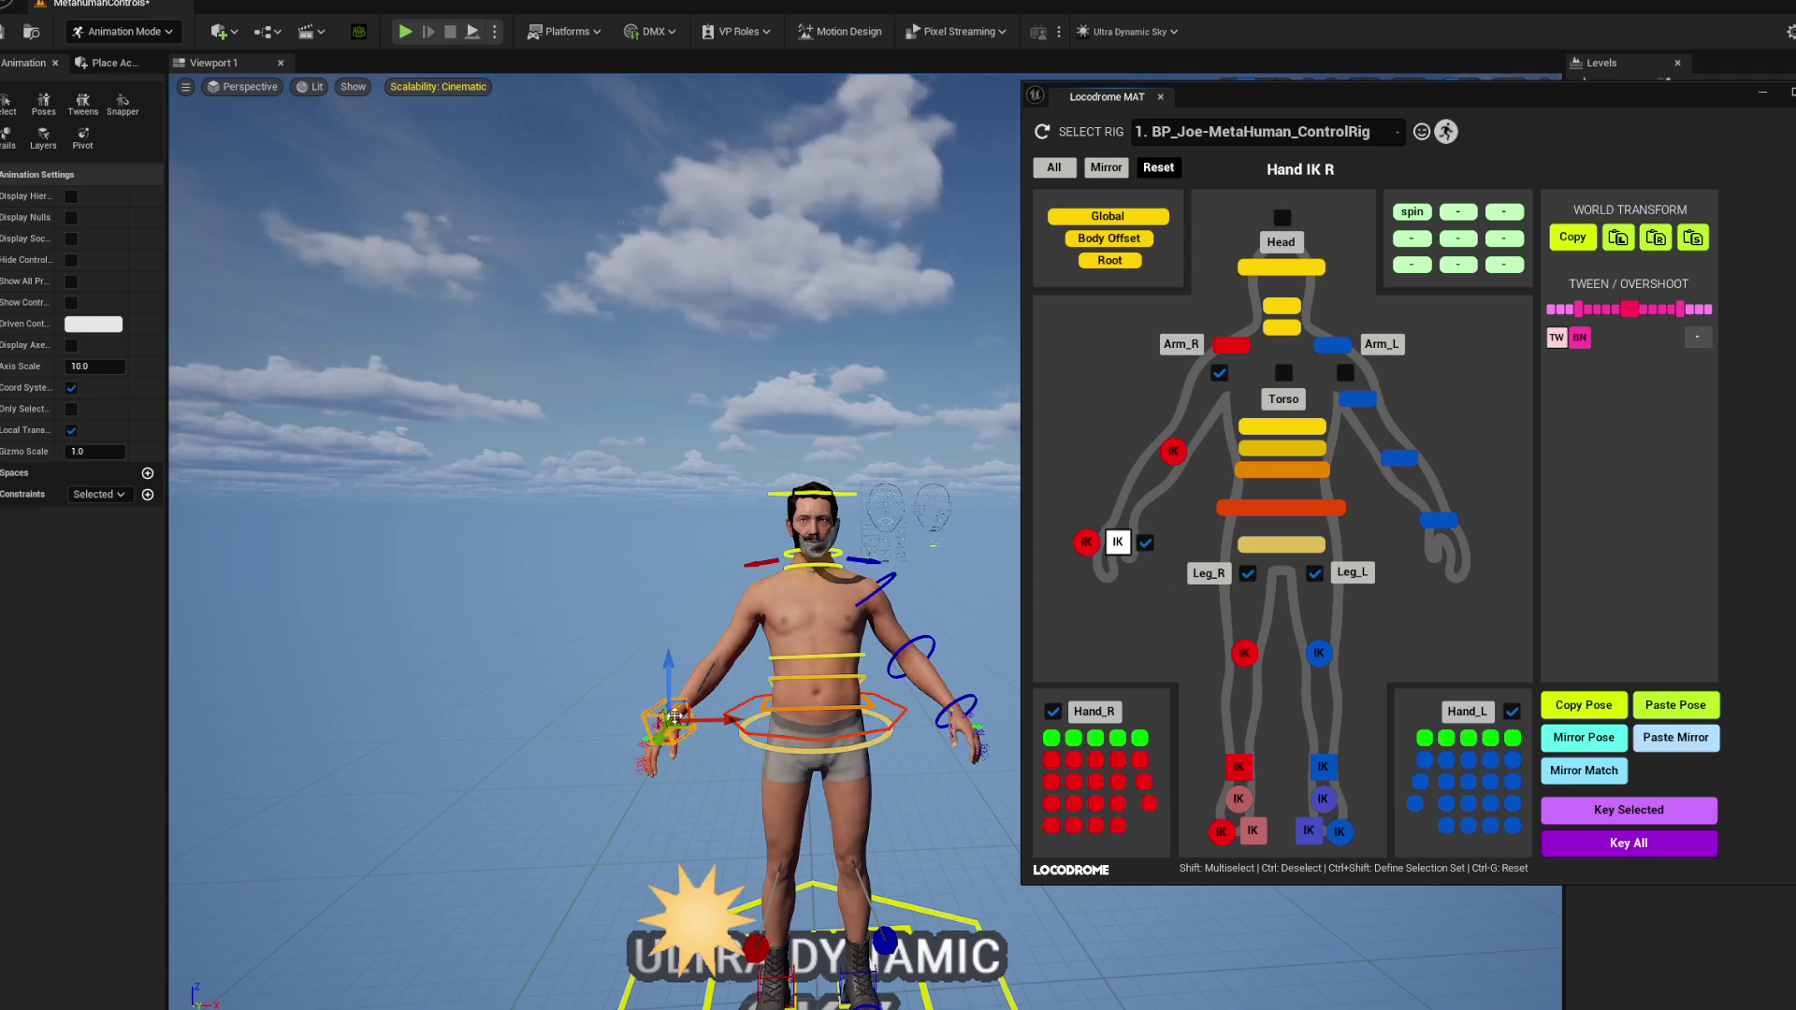
pyautogui.moveTo(677, 729); pyautogui.dragTo(640, 588)
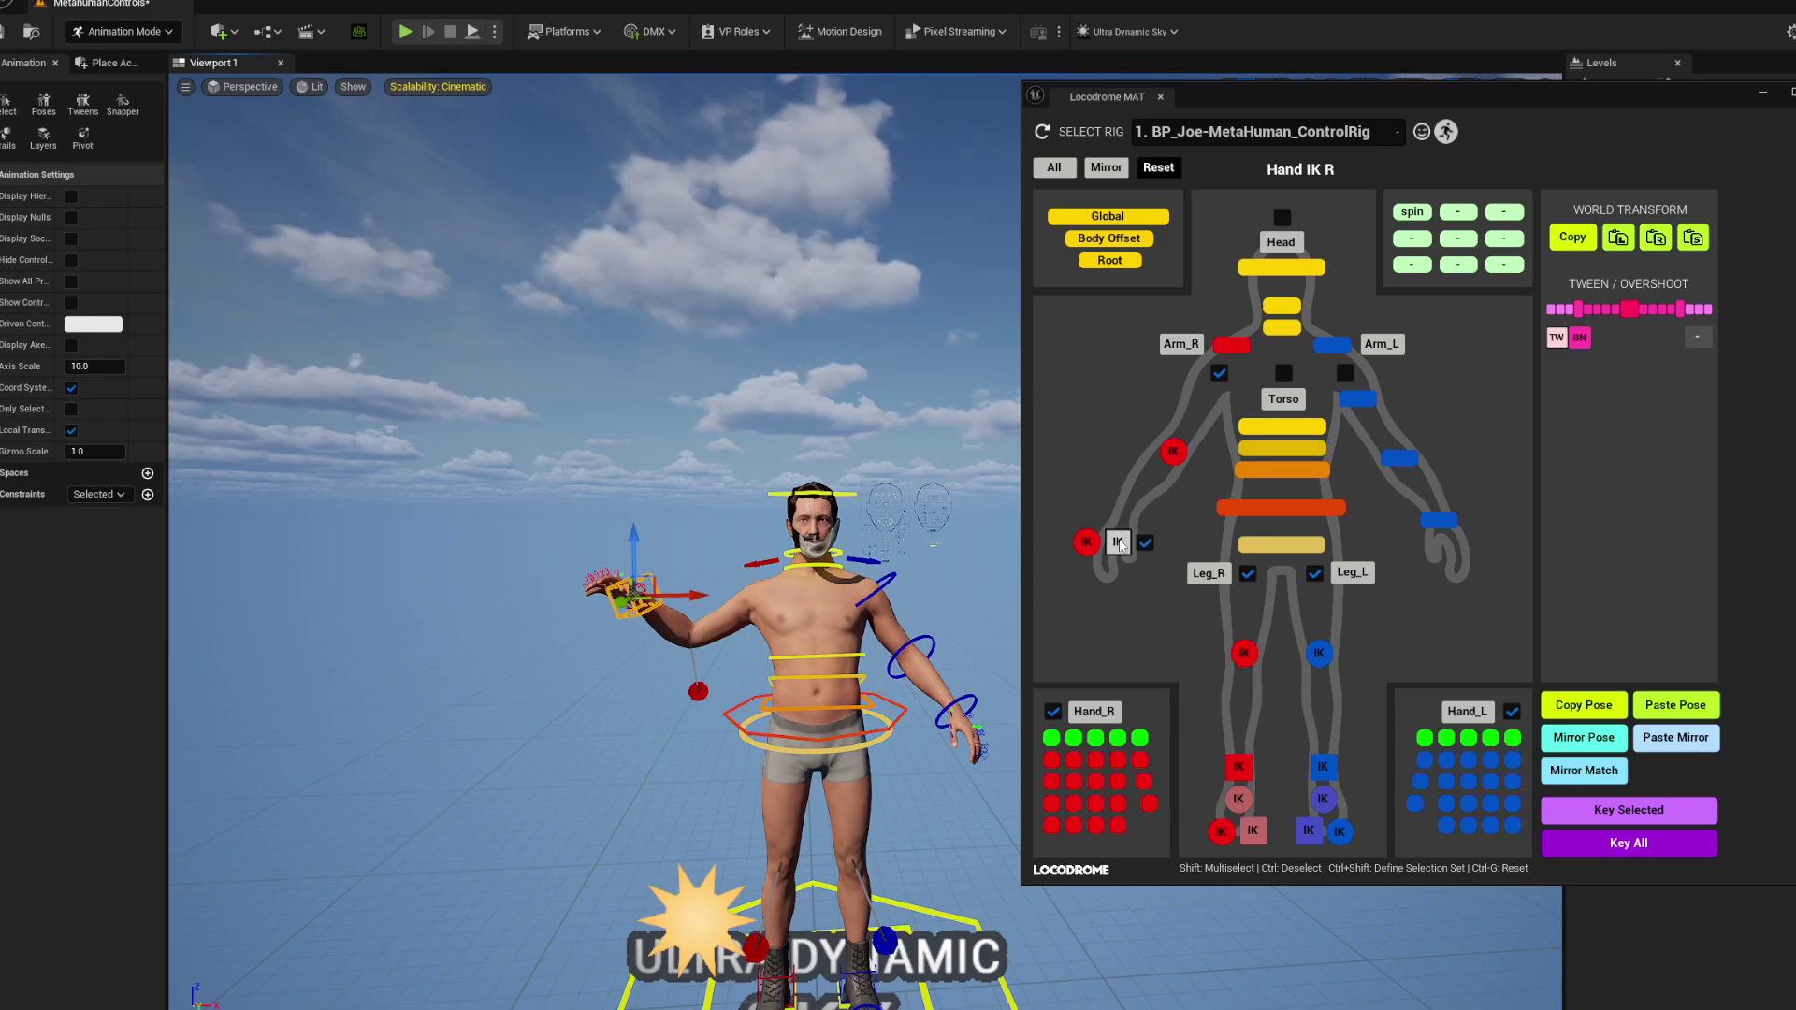
pyautogui.click(1077, 547)
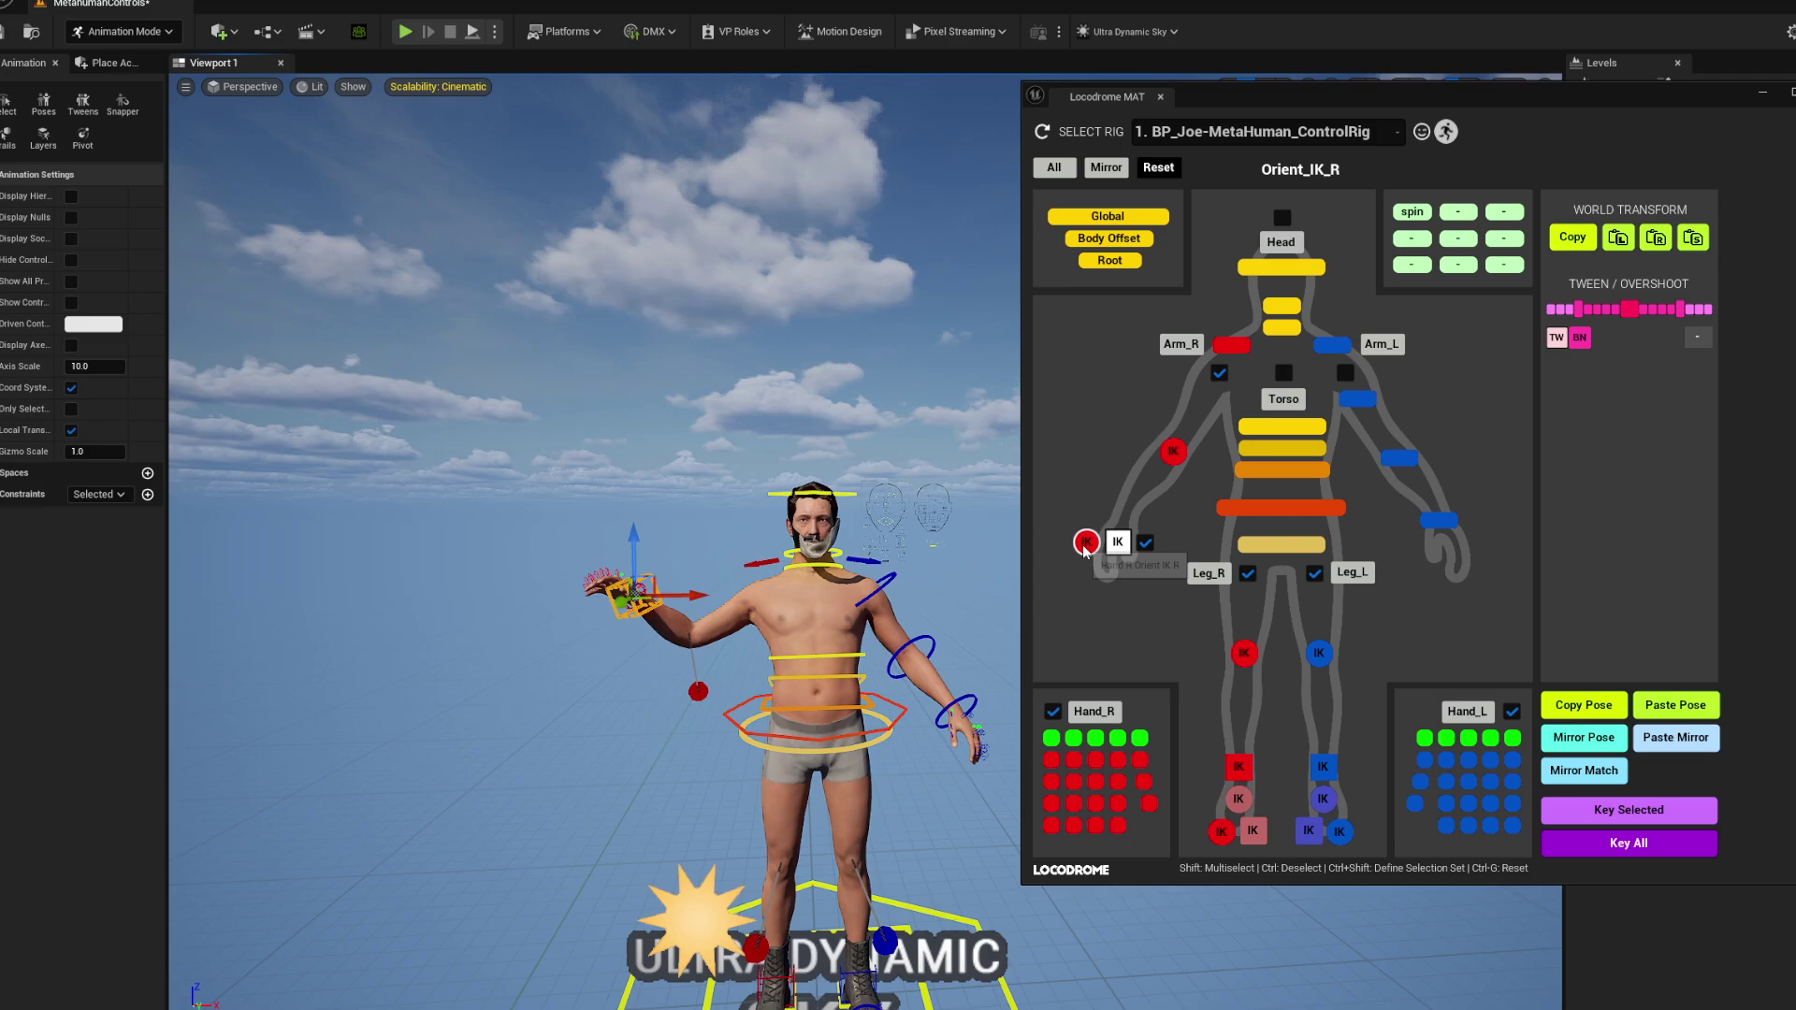
pyautogui.click(1085, 544)
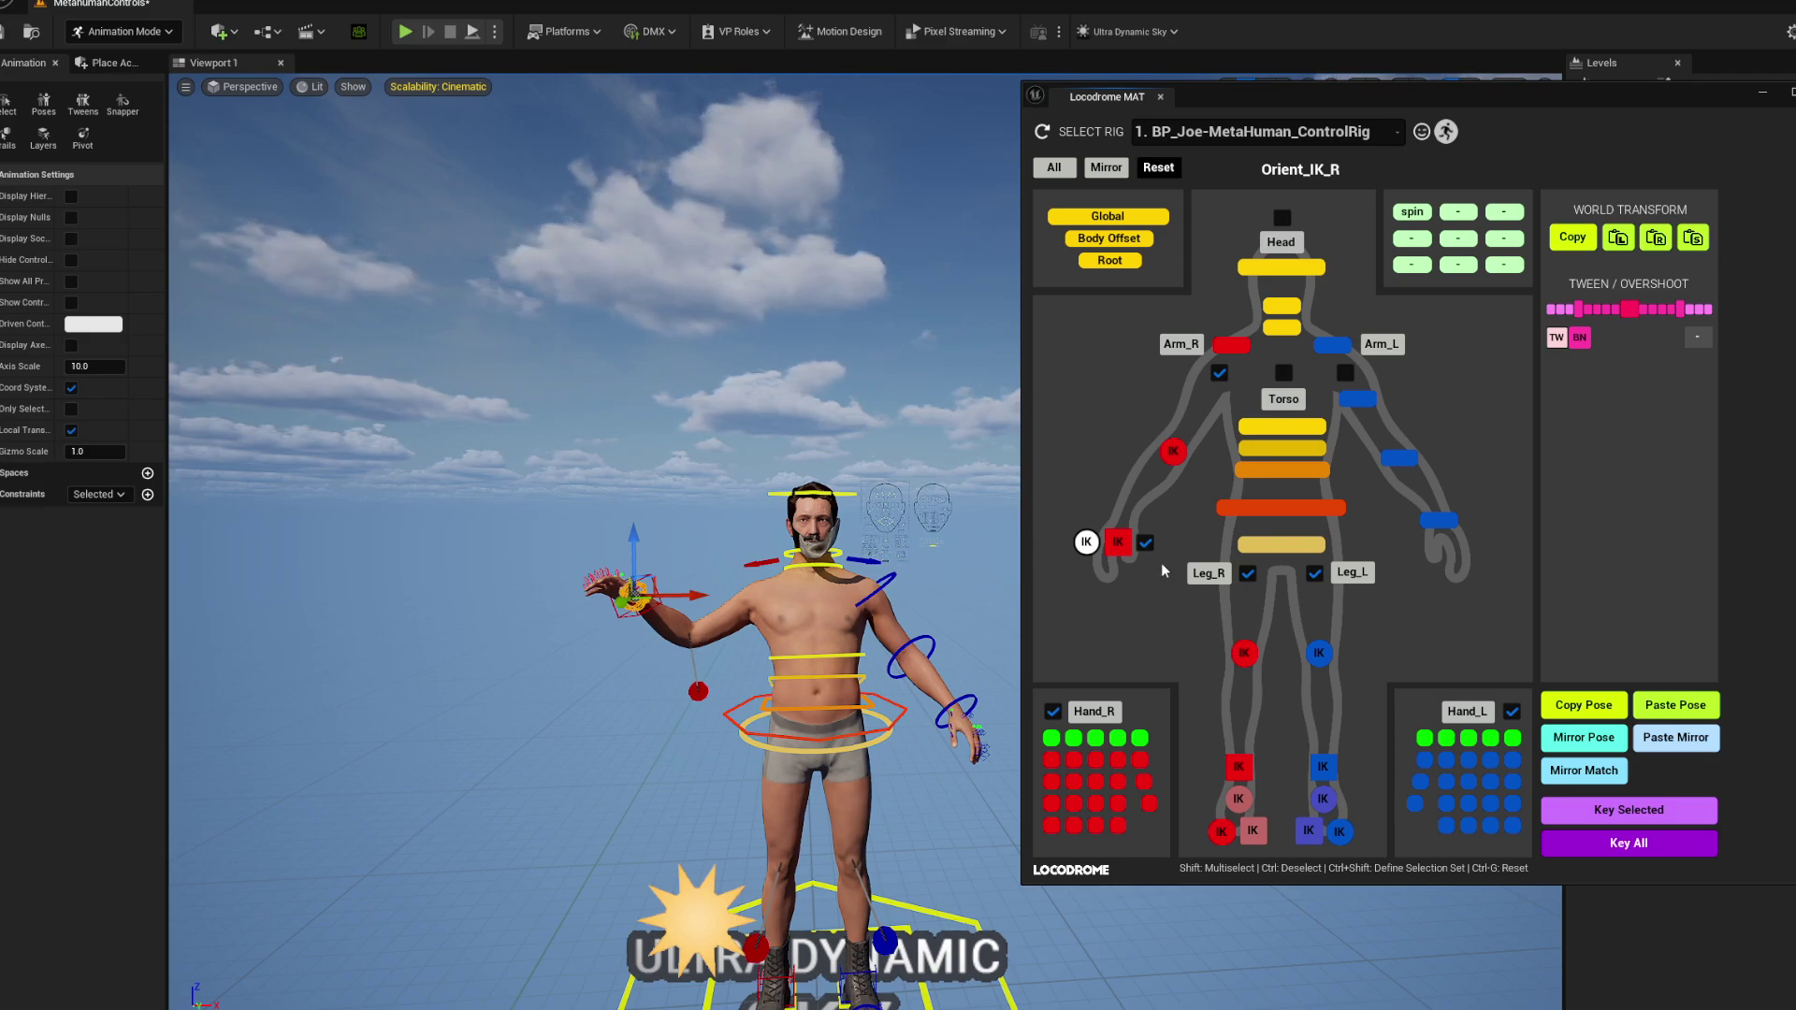
pyautogui.click(1118, 541)
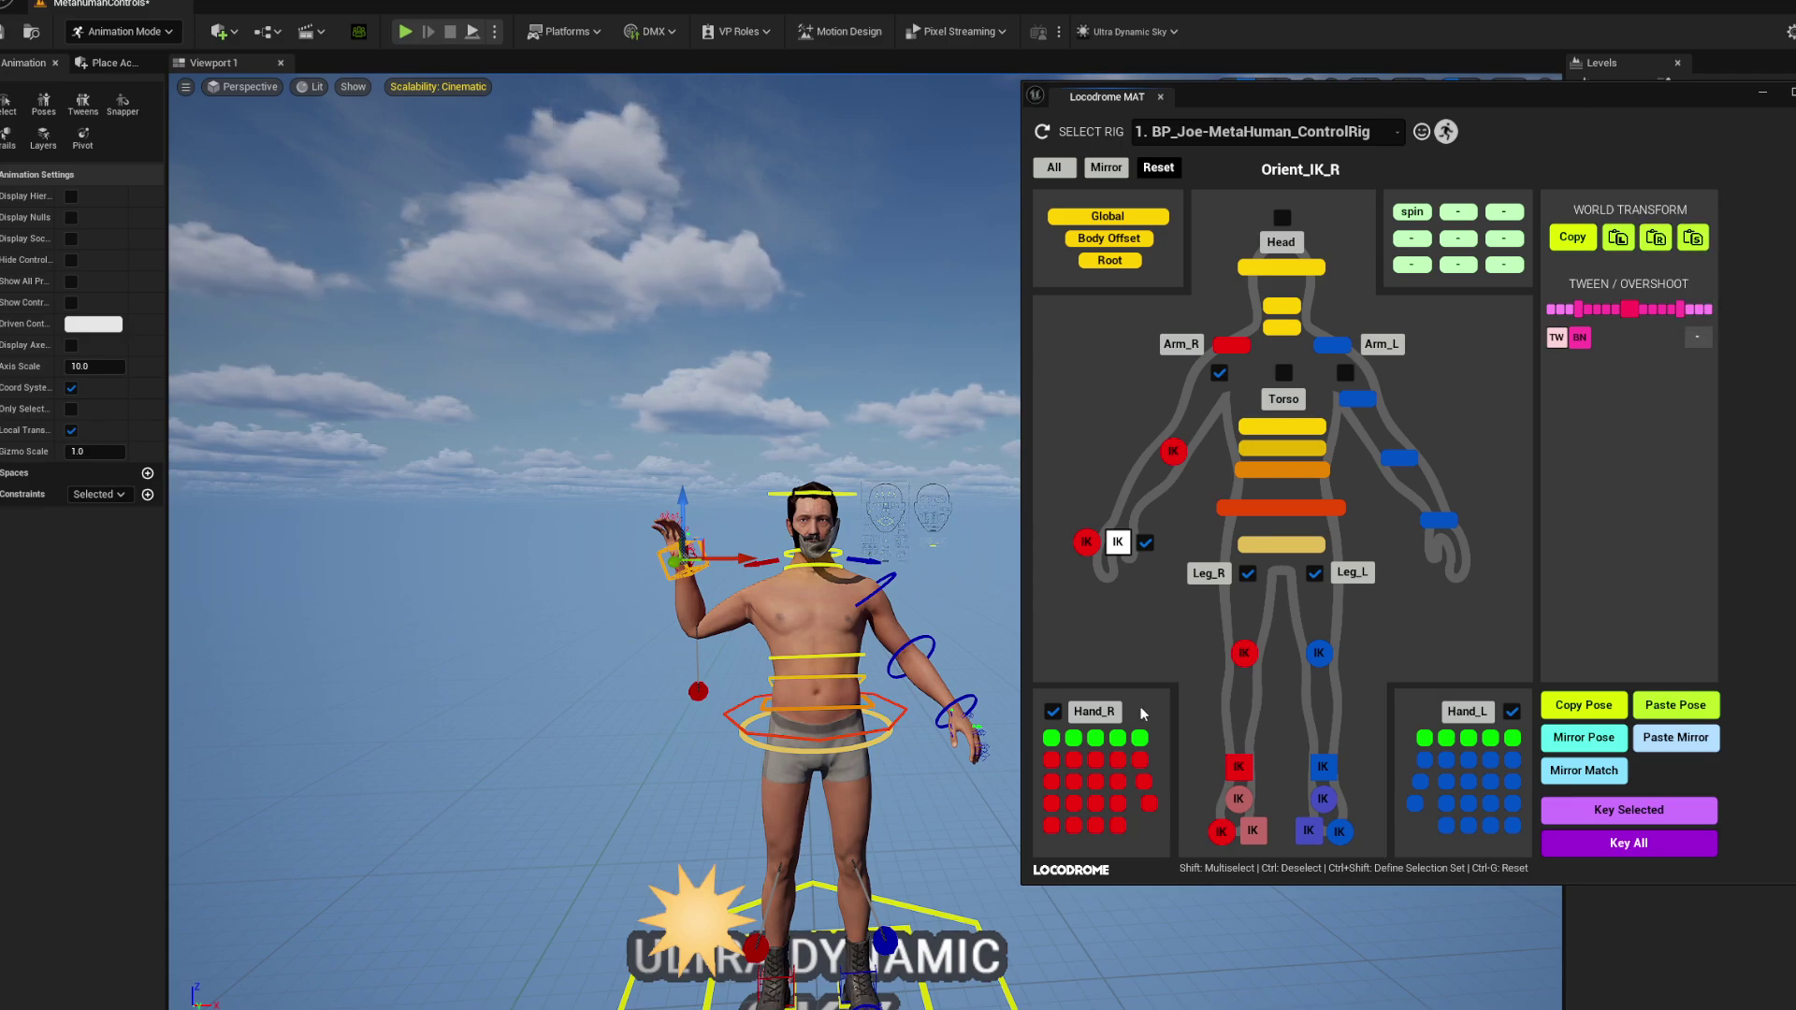
# Select all right pinky controls with the pinky proxy, try moving and rotating the finger, and undo the move.
pyautogui.click(1052, 737)
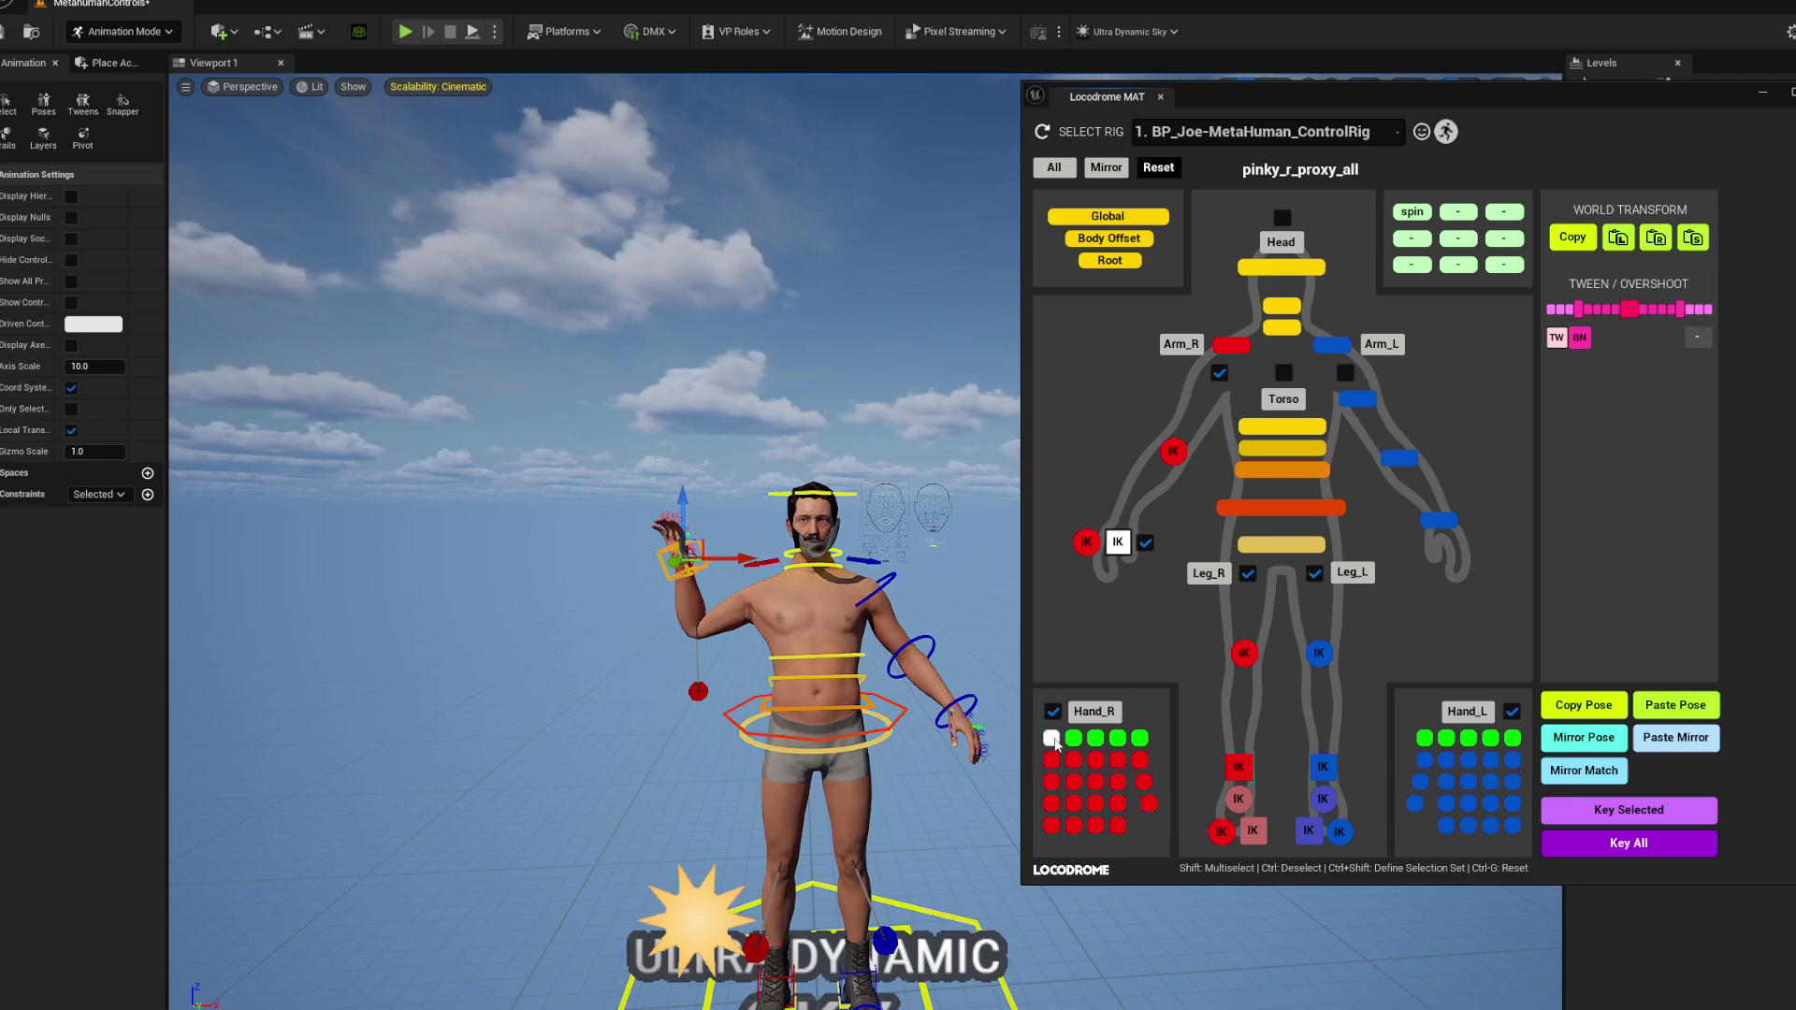
pyautogui.moveTo(641, 629); pyautogui.dragTo(620, 555, button='right')
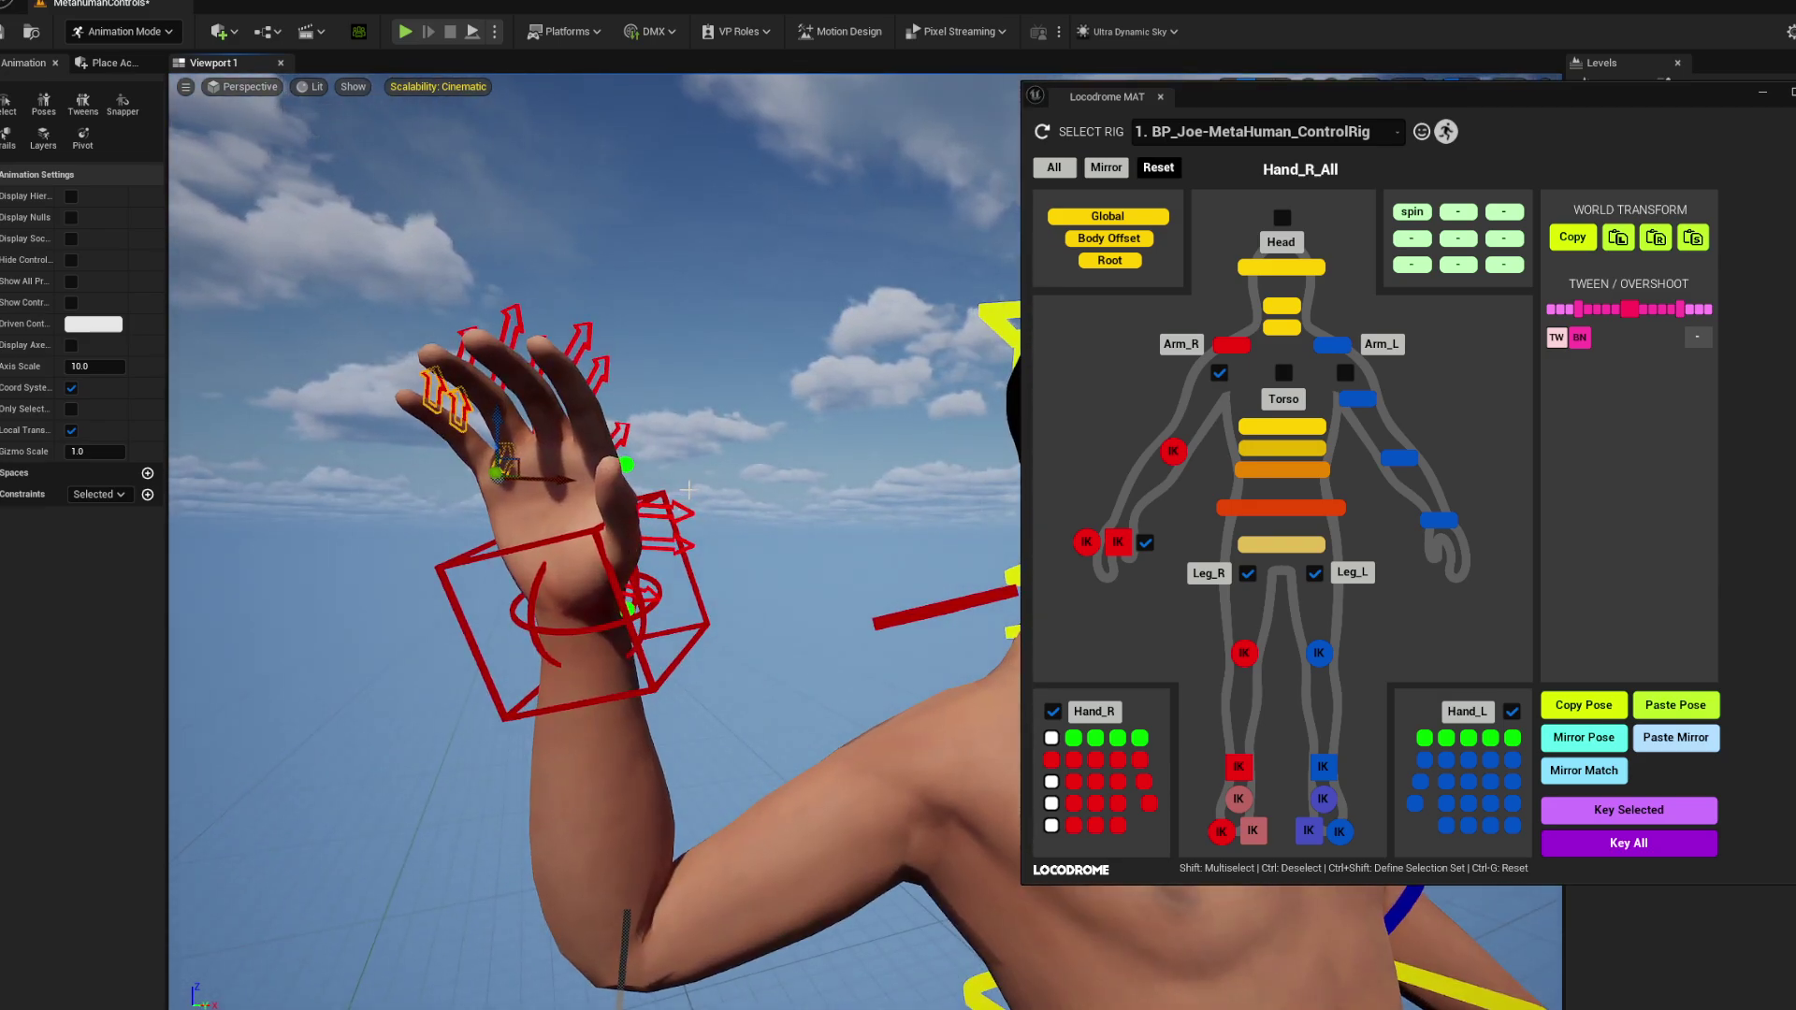
pyautogui.moveTo(497, 418)
pyautogui.mouseDown()
pyautogui.moveTo(495, 473)
pyautogui.moveTo(492, 408)
pyautogui.mouseUp()
pyautogui.press('e')
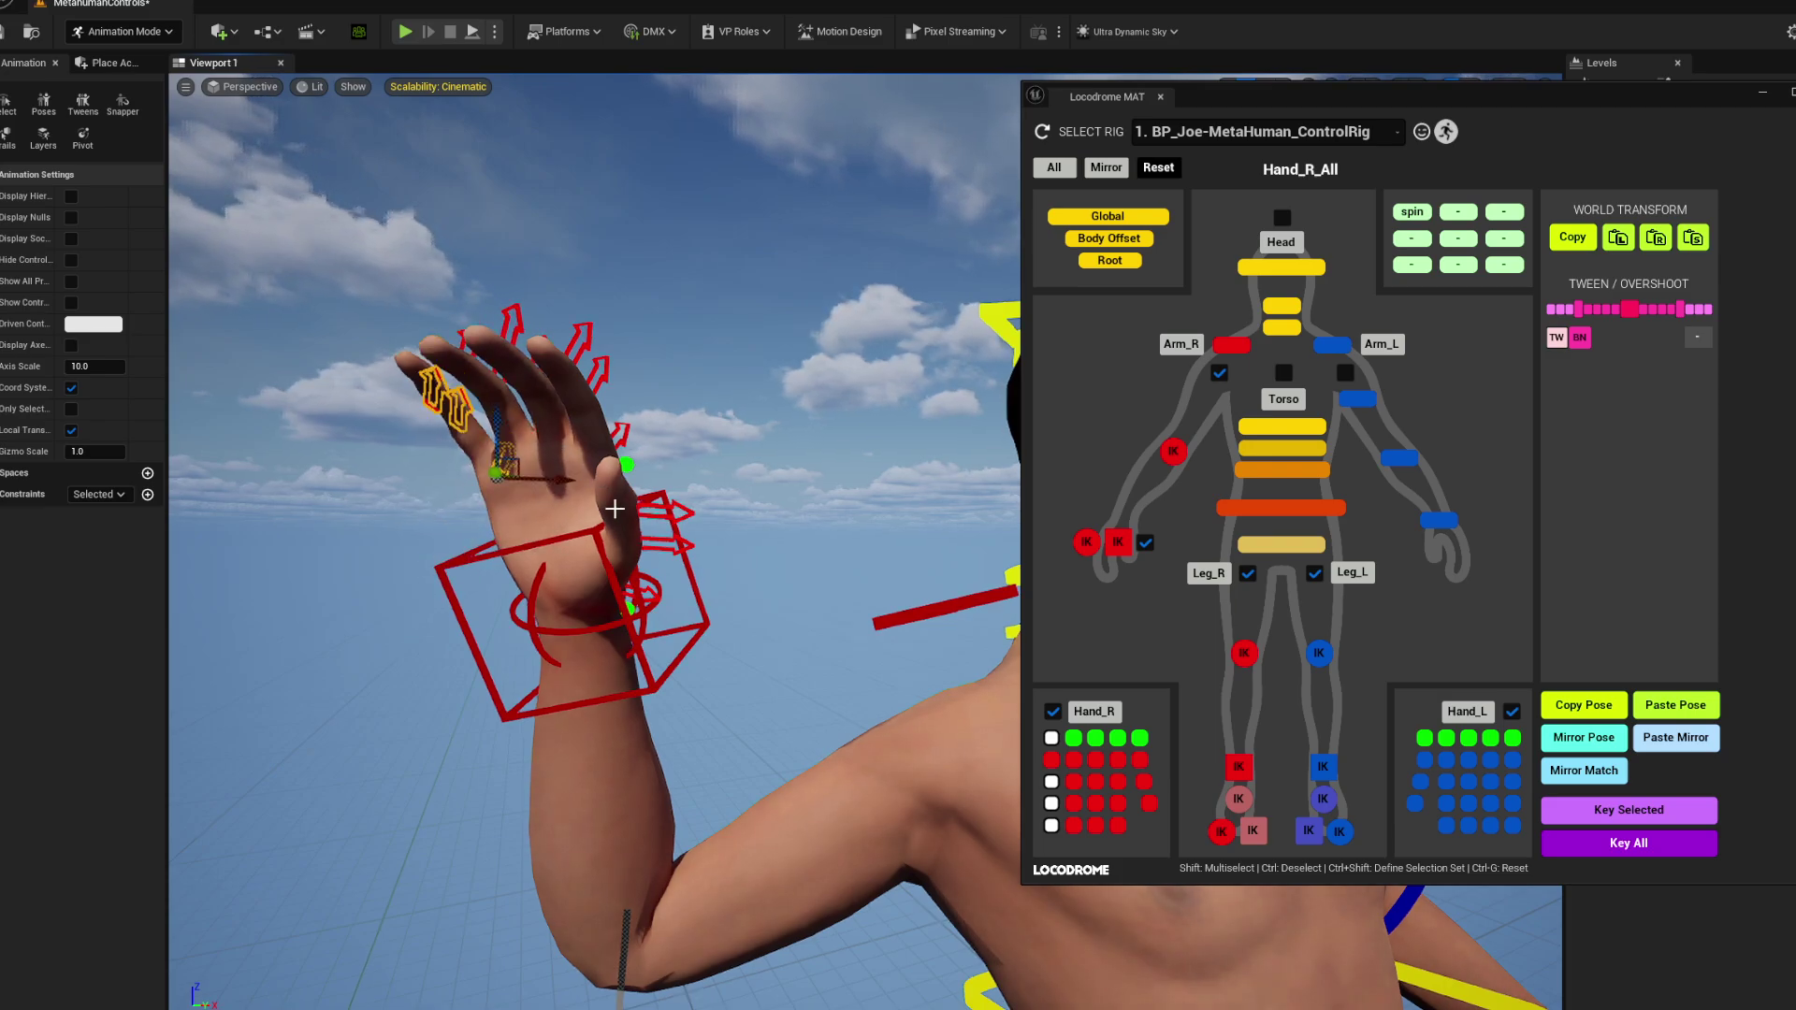
pyautogui.hotkey('ctrl', 'z')
pyautogui.moveTo(493, 512); pyautogui.dragTo(499, 397)
# Select pinky_metacarpal_r_ctrl on the right hand and rotate it by about 7.33 degrees.
pyautogui.click(1118, 761)
pyautogui.click(1052, 775)
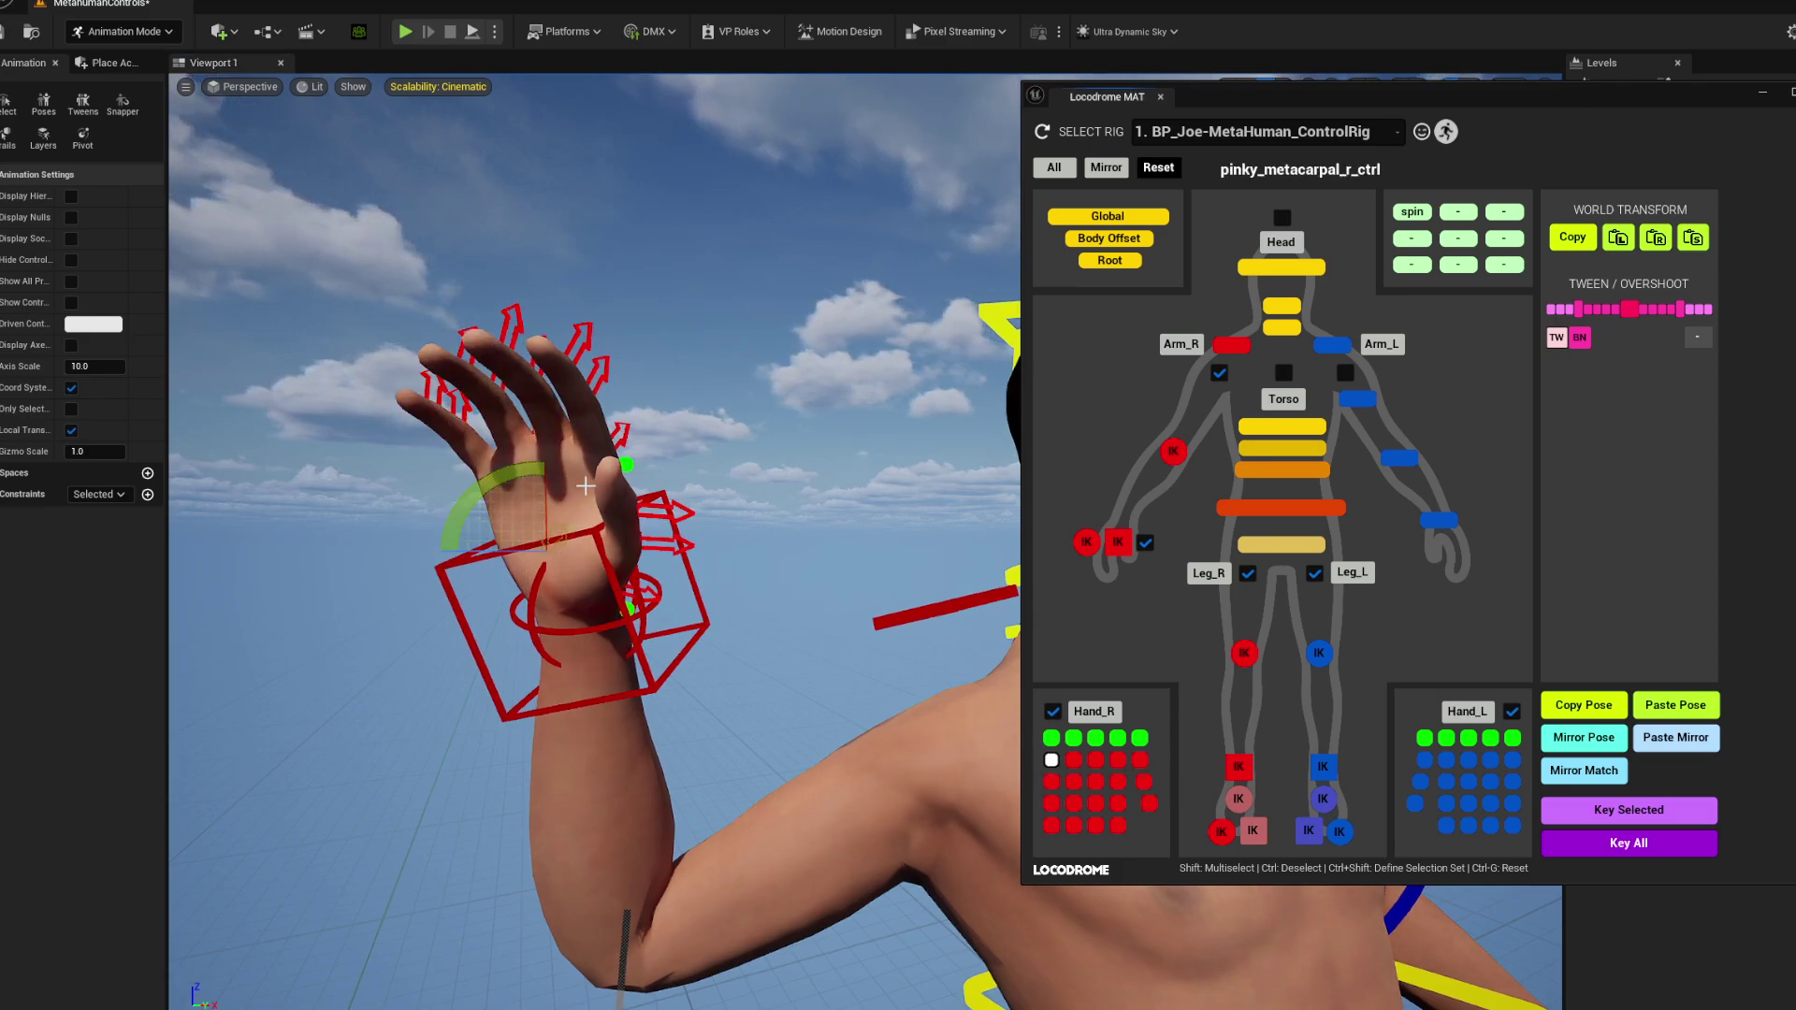
pyautogui.moveTo(547, 473); pyautogui.dragTo(544, 451)
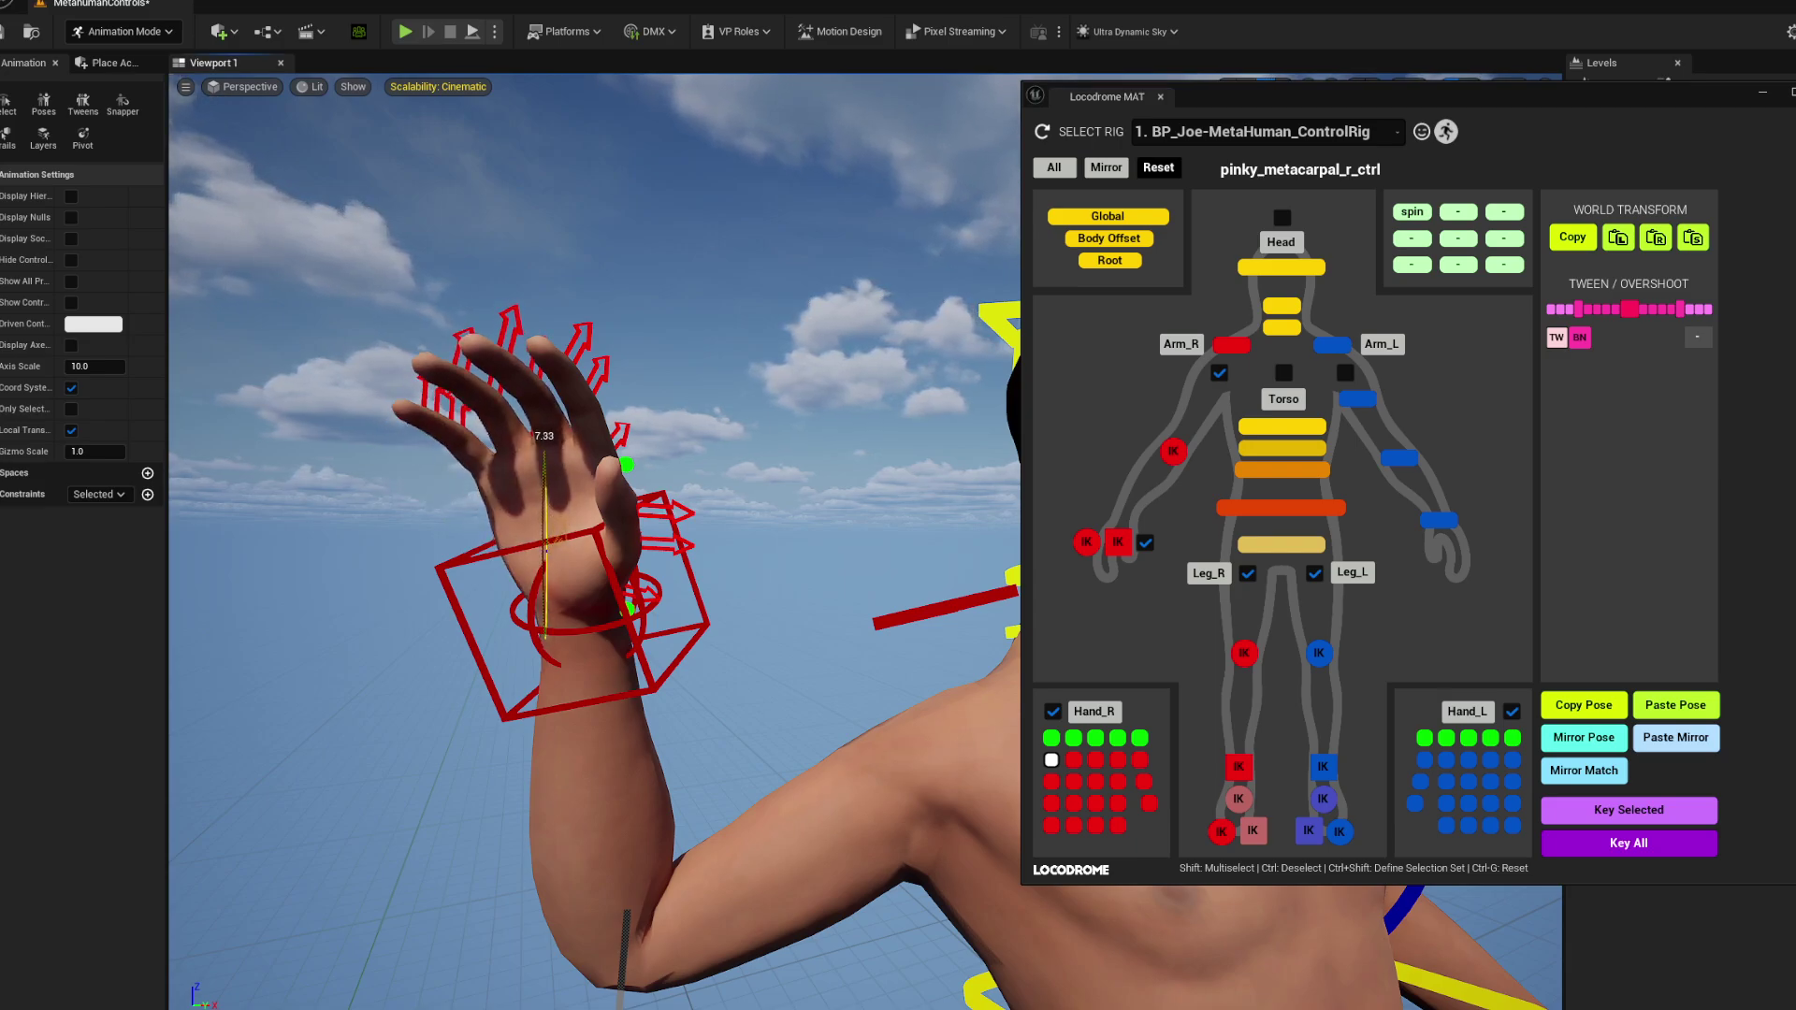
# Select the whole right pinky together with its metacarpal control and rotate the finger slightly.
pyautogui.click(1050, 739)
pyautogui.keyDown('shift'); pyautogui.click(1051, 760); pyautogui.keyUp('shift')
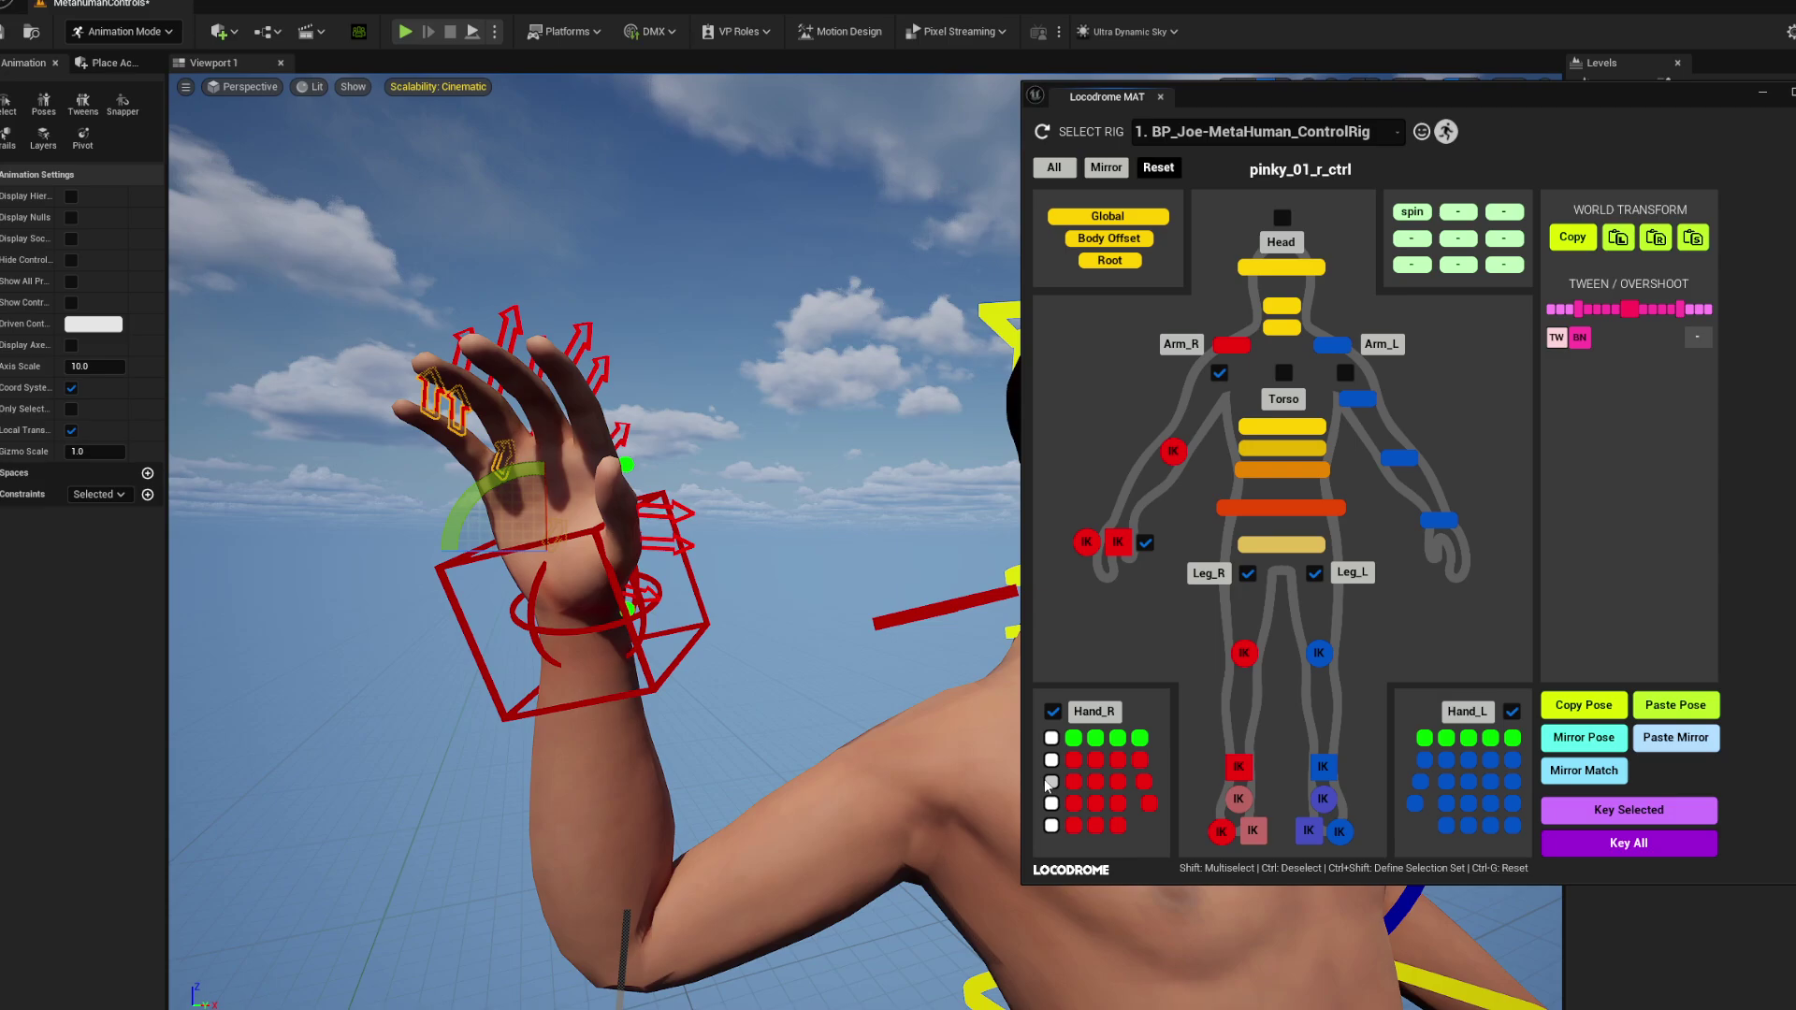
pyautogui.moveTo(550, 486)
pyautogui.mouseDown()
pyautogui.moveTo(547, 514)
pyautogui.moveTo(547, 491)
pyautogui.mouseUp()
# Extend the selection to all right-hand ring, middle, index, thumb and metacarpal controls, and rotate them together to open the hand.
pyautogui.keyDown('shift'); pyautogui.click(1073, 738); pyautogui.keyUp('shift')
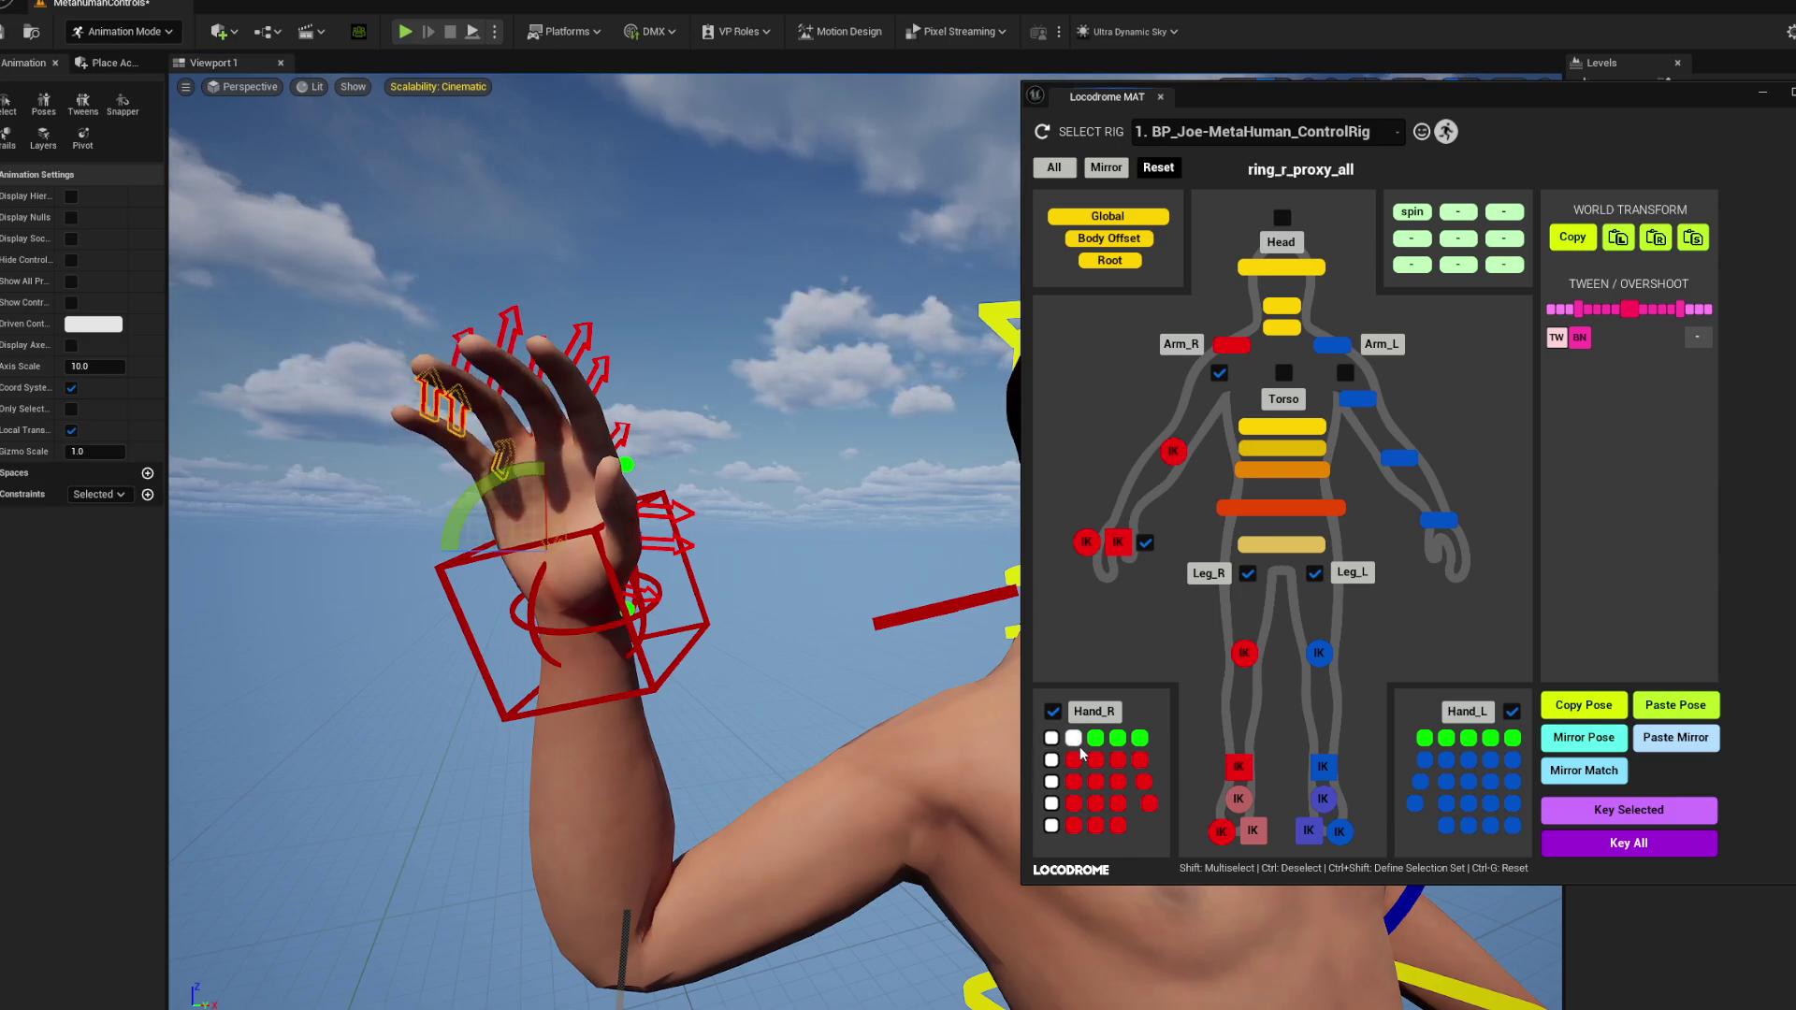
pyautogui.keyDown('shift'); pyautogui.click(1073, 825); pyautogui.keyUp('shift')
pyautogui.keyDown('shift'); pyautogui.click(1073, 803); pyautogui.keyUp('shift')
pyautogui.keyDown('shift'); pyautogui.click(1073, 781); pyautogui.keyUp('shift')
pyautogui.keyDown('shift'); pyautogui.click(1072, 760); pyautogui.keyUp('shift')
pyautogui.keyDown('shift'); pyautogui.click(1096, 738); pyautogui.keyUp('shift')
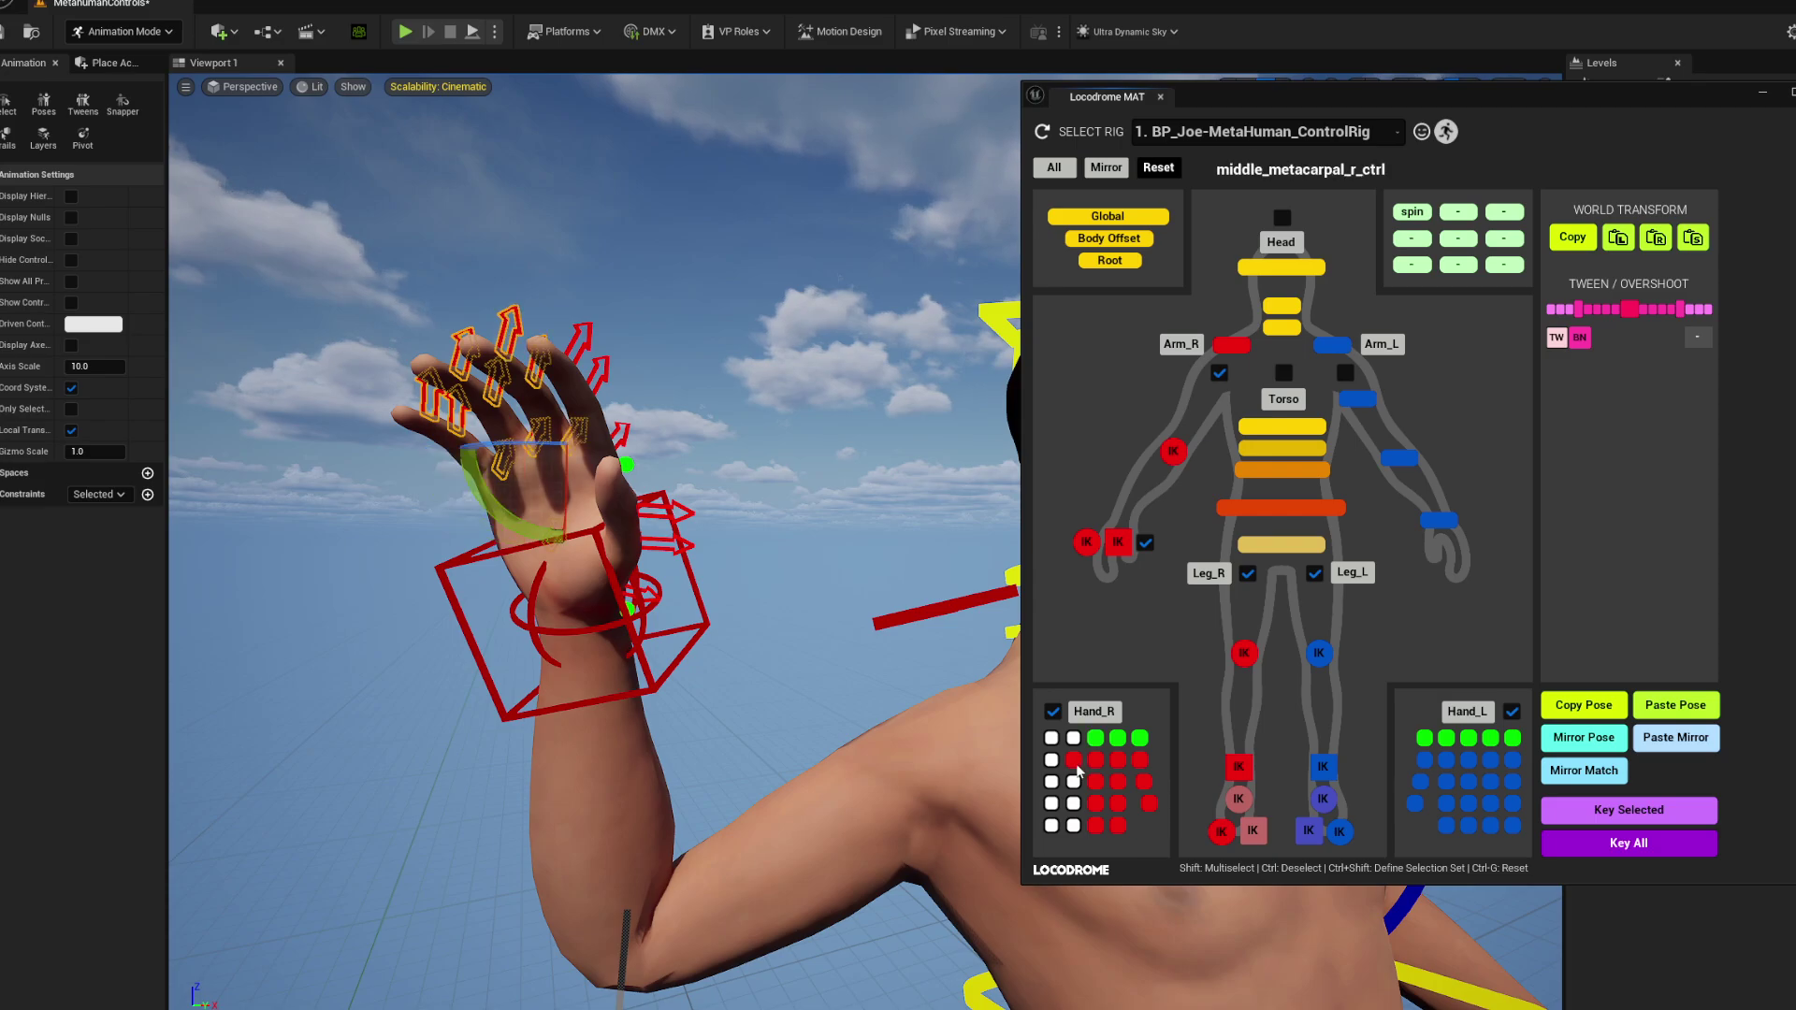
pyautogui.keyDown('shift'); pyautogui.click(1118, 738); pyautogui.keyUp('shift')
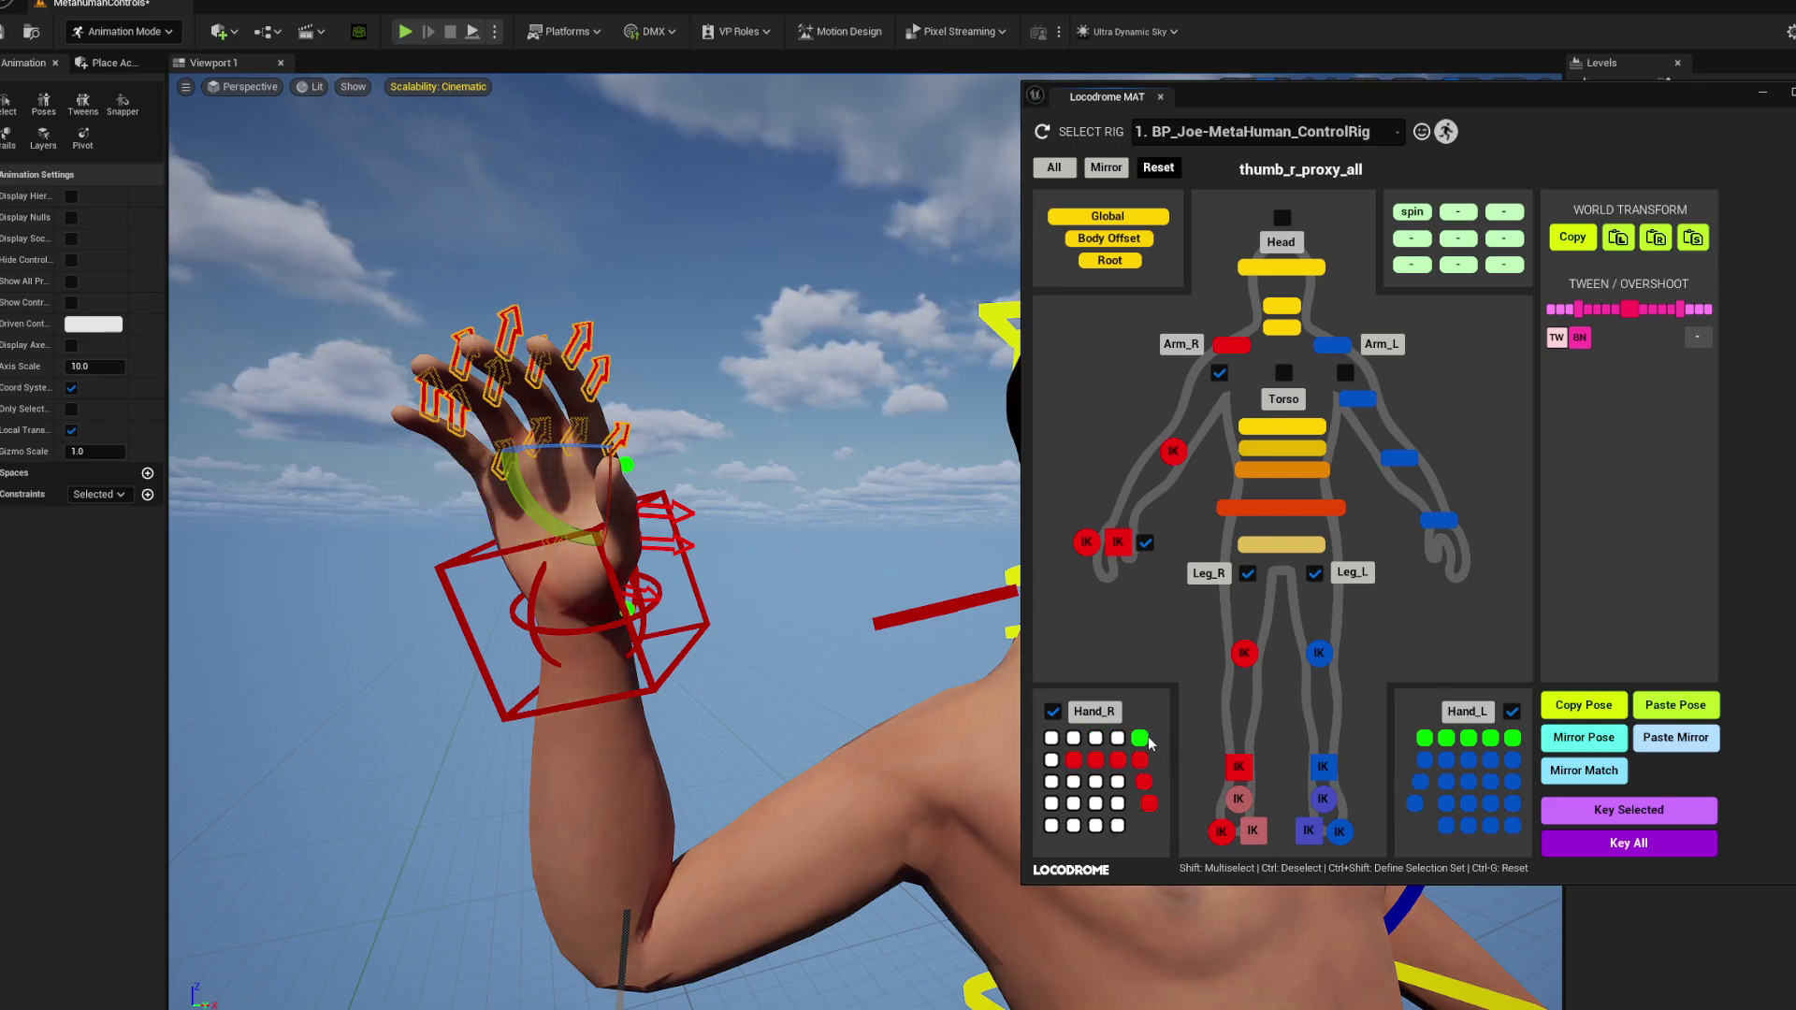
pyautogui.keyDown('shift'); pyautogui.click(1139, 738); pyautogui.keyUp('shift')
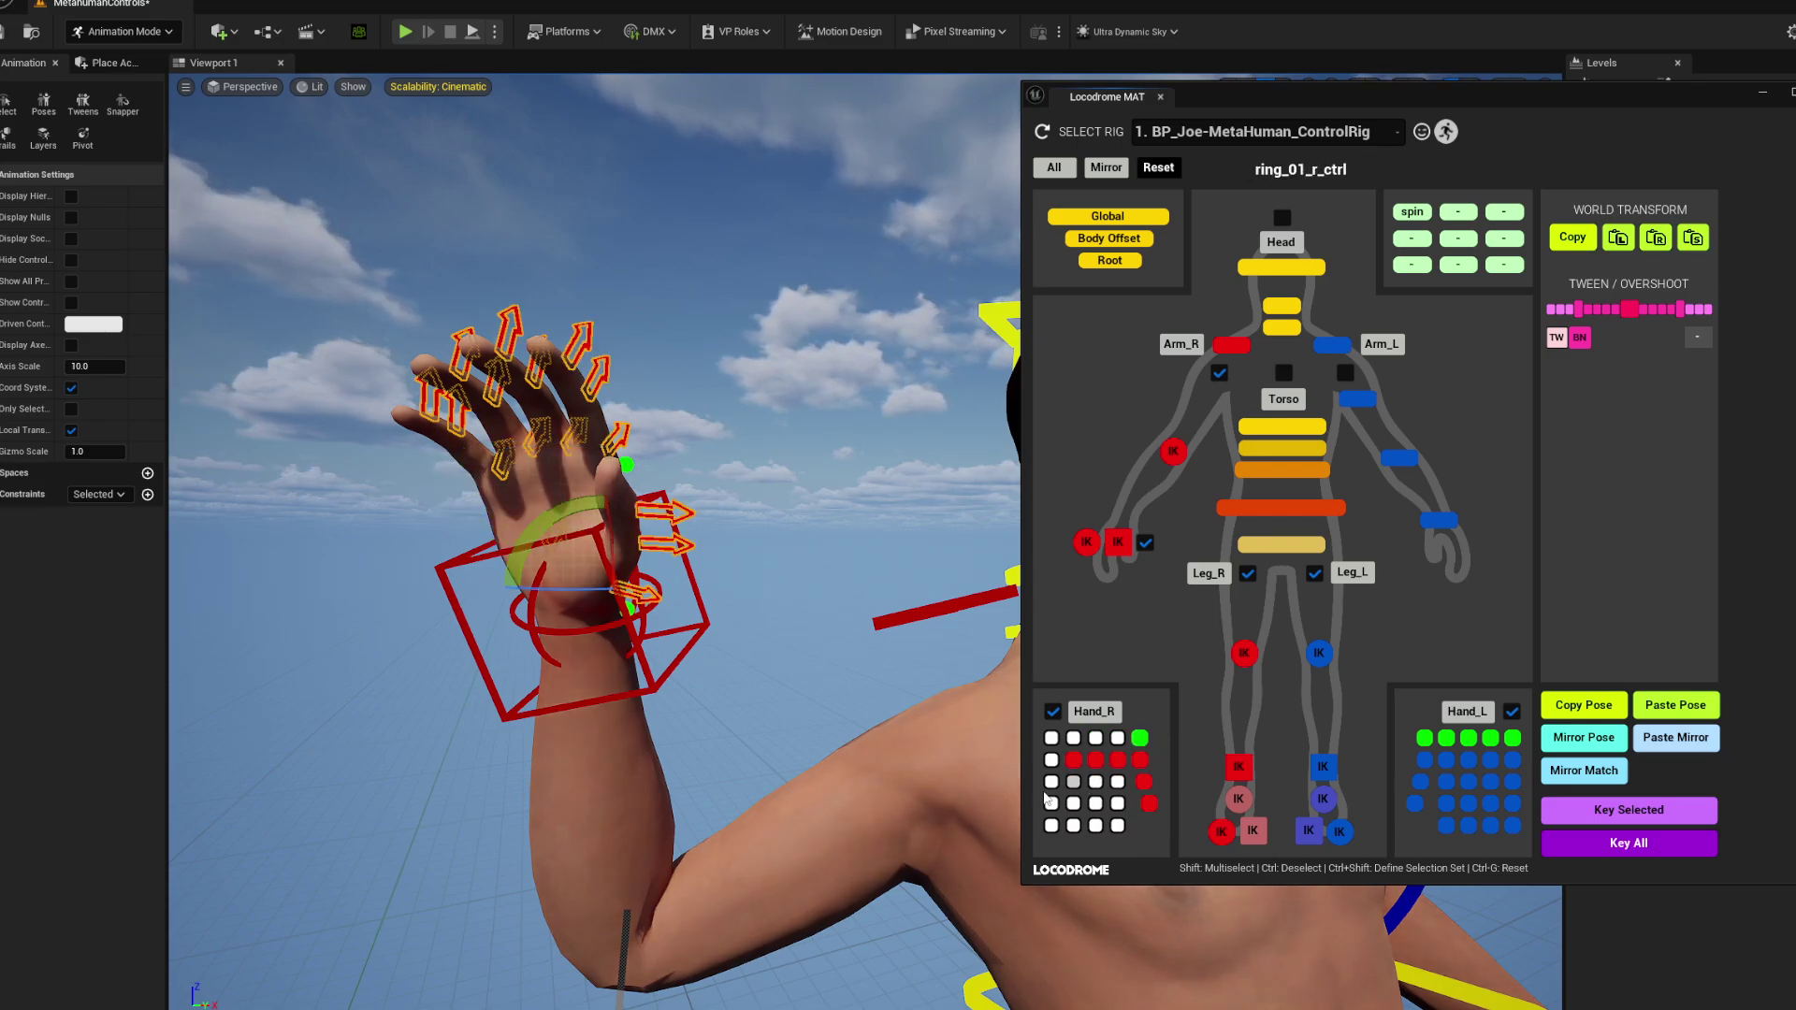
pyautogui.keyDown('shift'); pyautogui.click(1118, 760); pyautogui.keyUp('shift')
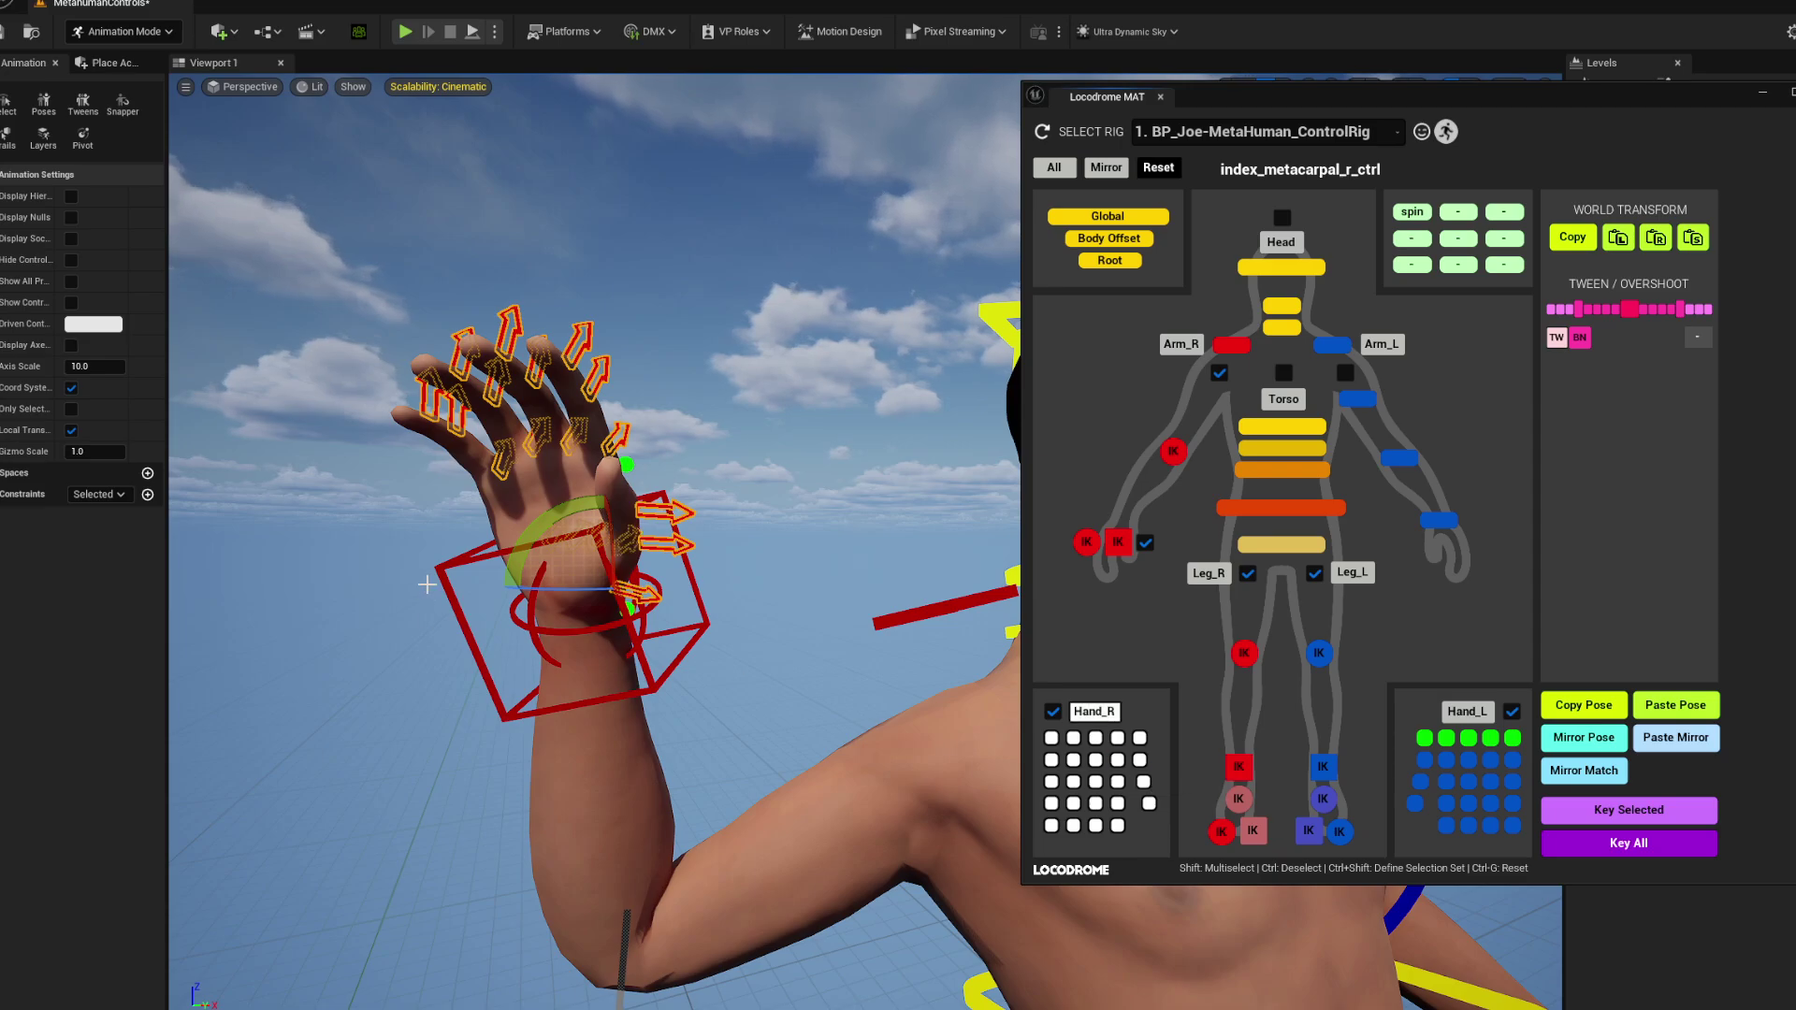
pyautogui.moveTo(537, 530); pyautogui.dragTo(599, 479)
# Select the right pinky, ring, middle and index fingers through their proxies and curl them together at the knuckles.
pyautogui.click(1095, 739)
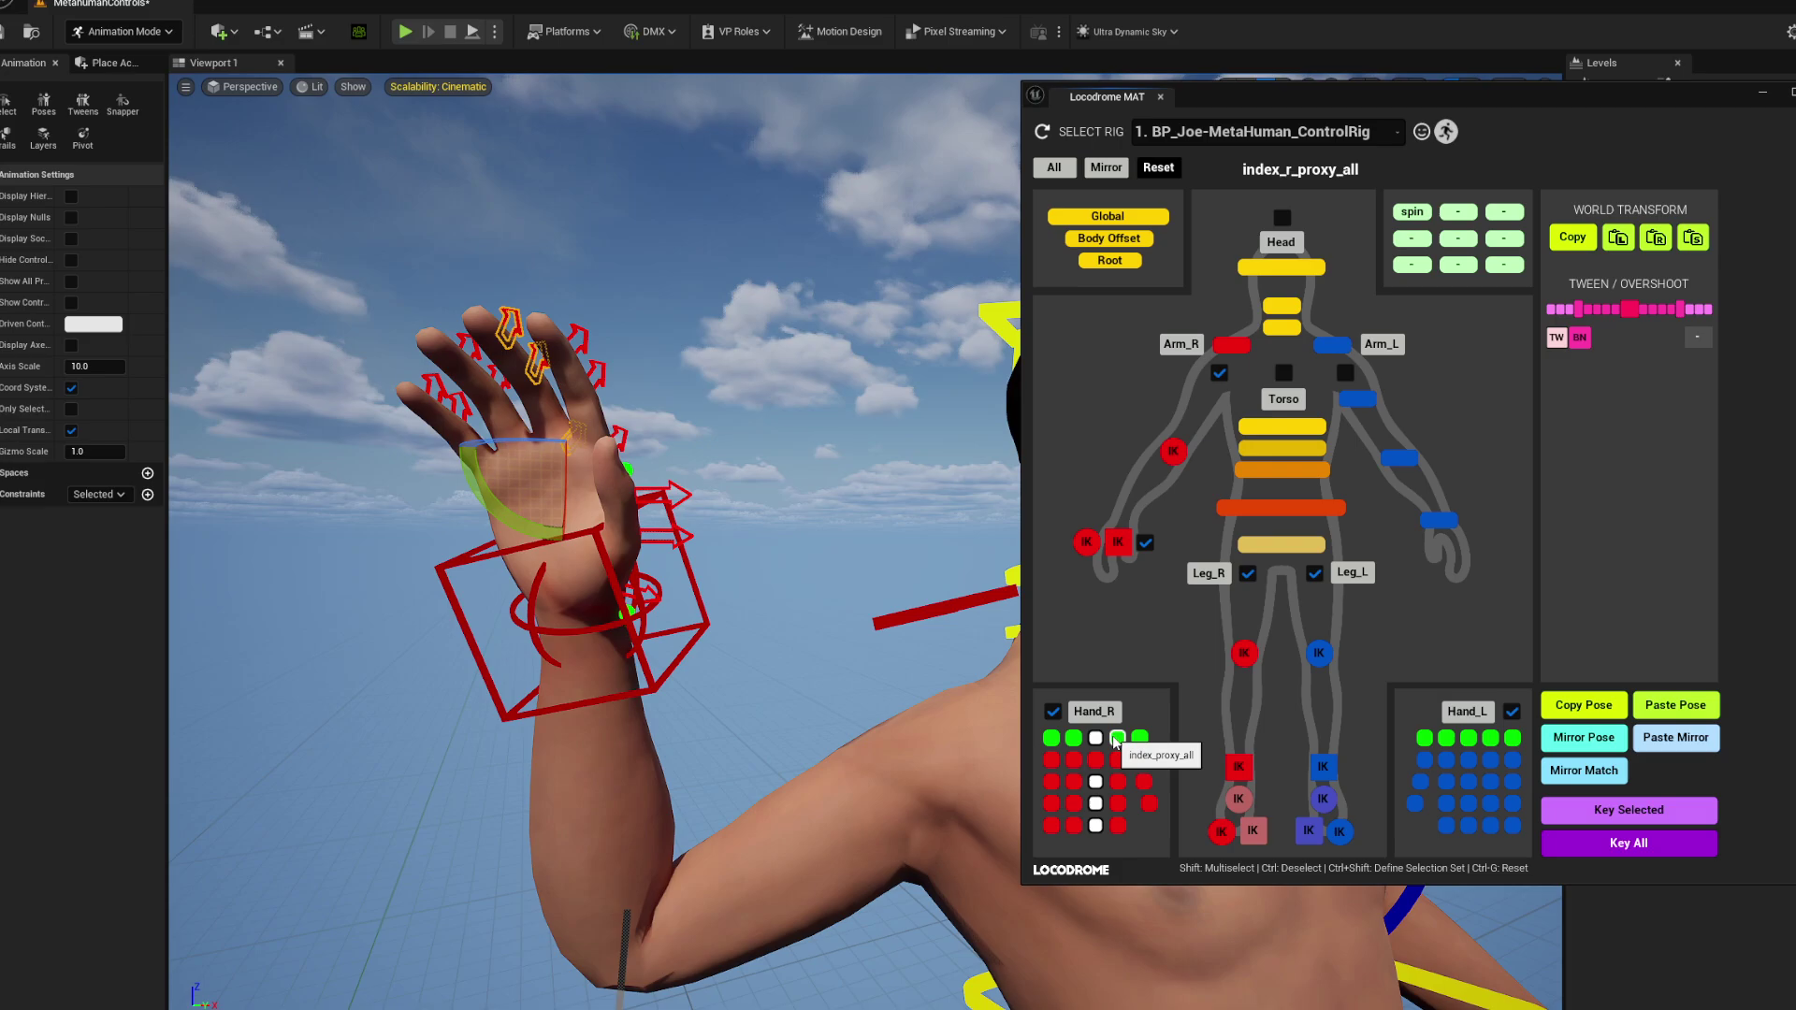
pyautogui.click(1116, 739)
pyautogui.keyDown('shift'); pyautogui.click(1074, 739); pyautogui.keyUp('shift')
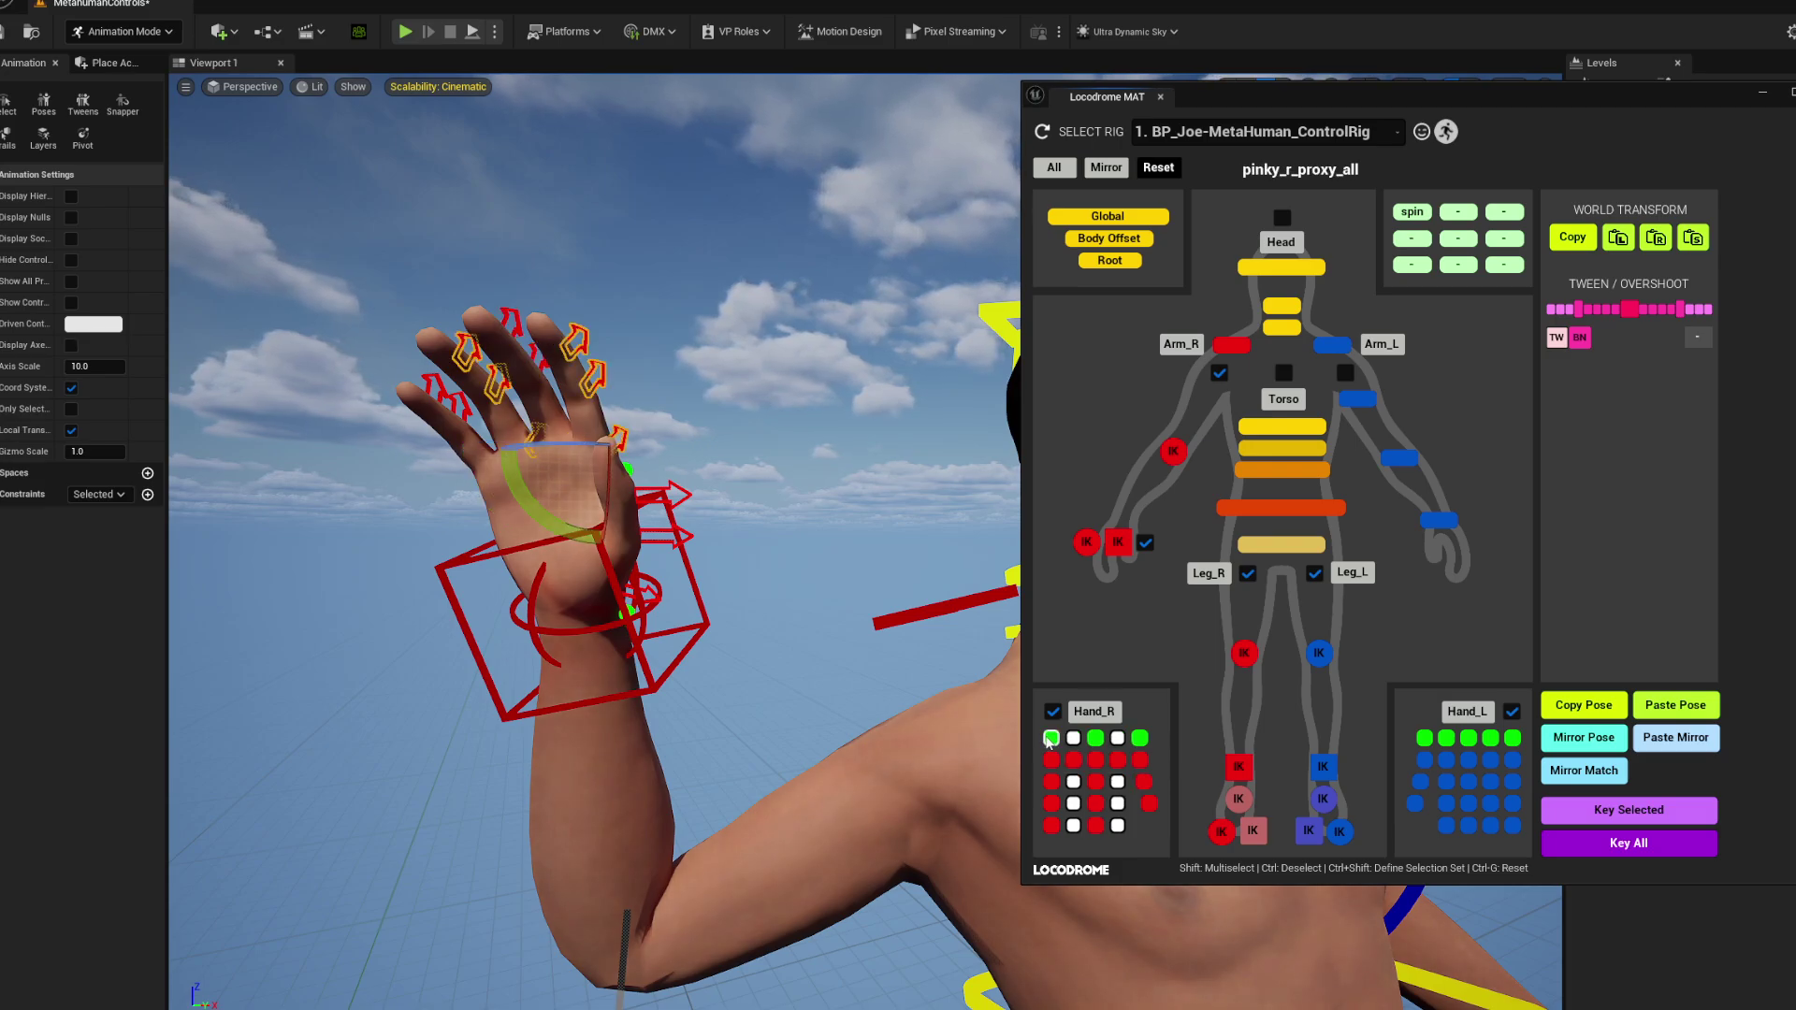
pyautogui.keyDown('shift'); pyautogui.click(1051, 739); pyautogui.keyUp('shift')
pyautogui.keyDown('shift'); pyautogui.click(1095, 739); pyautogui.keyUp('shift')
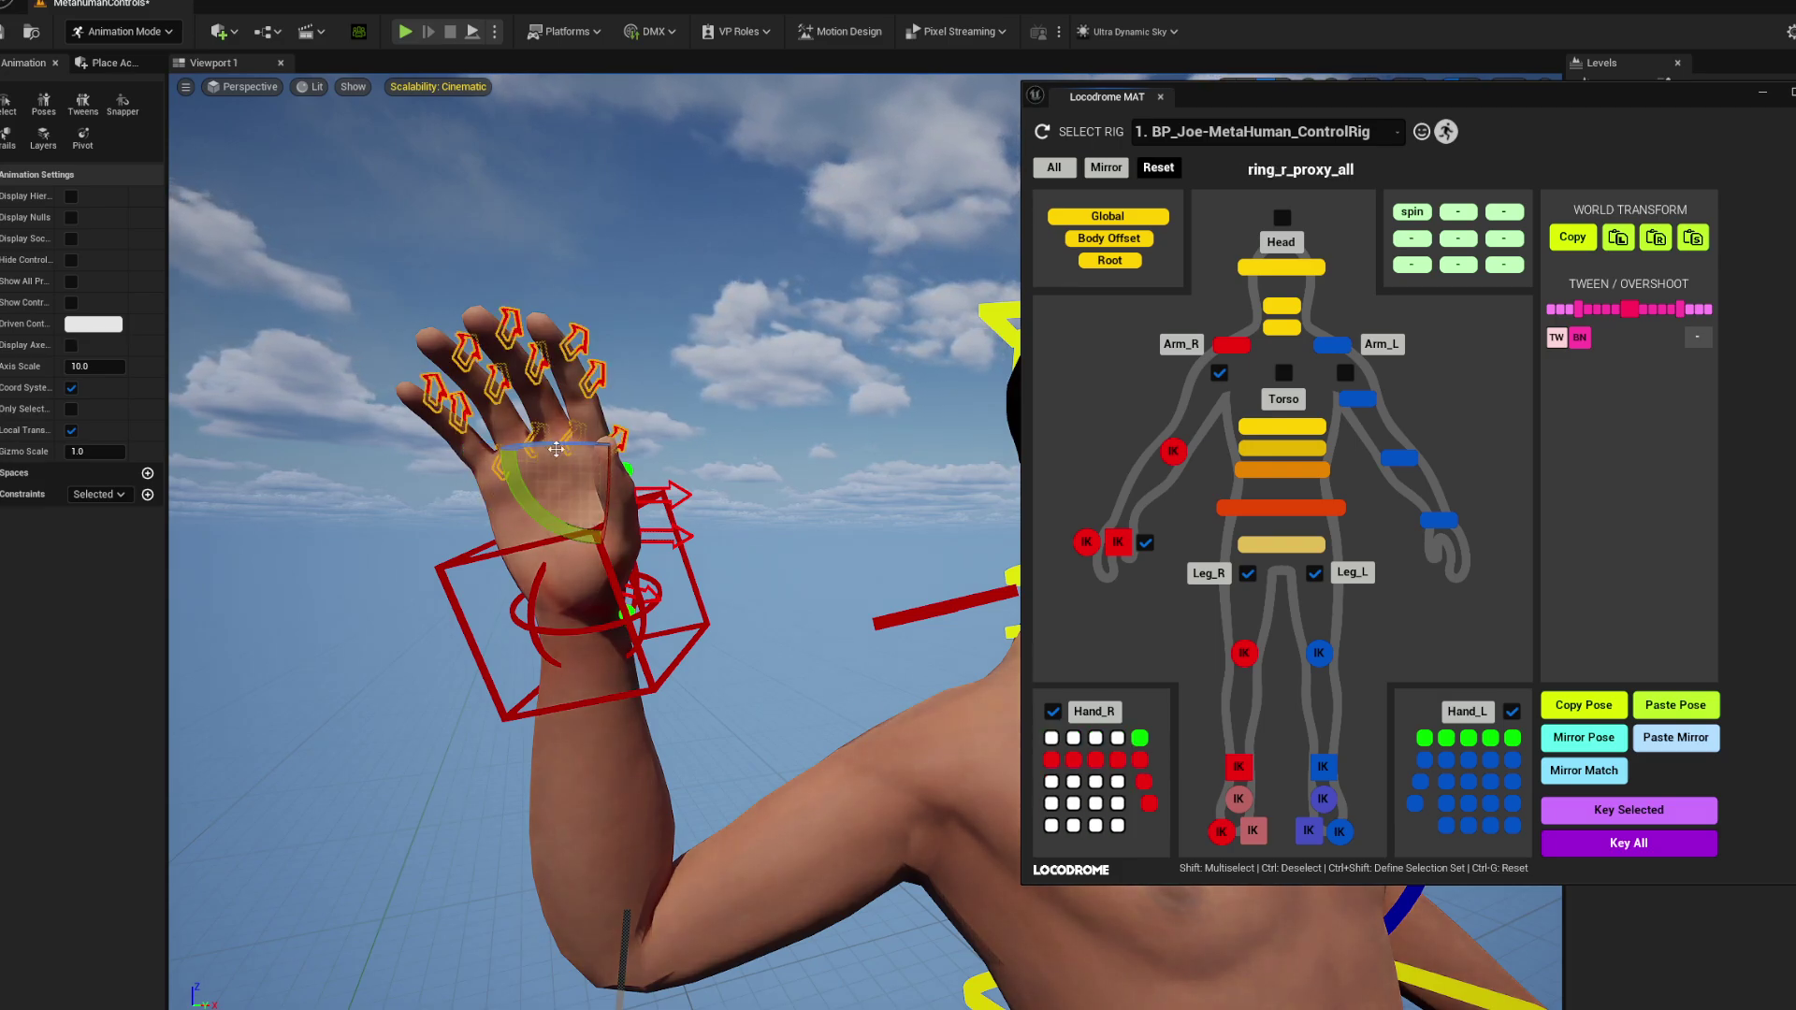
pyautogui.moveTo(612, 466); pyautogui.dragTo(606, 365)
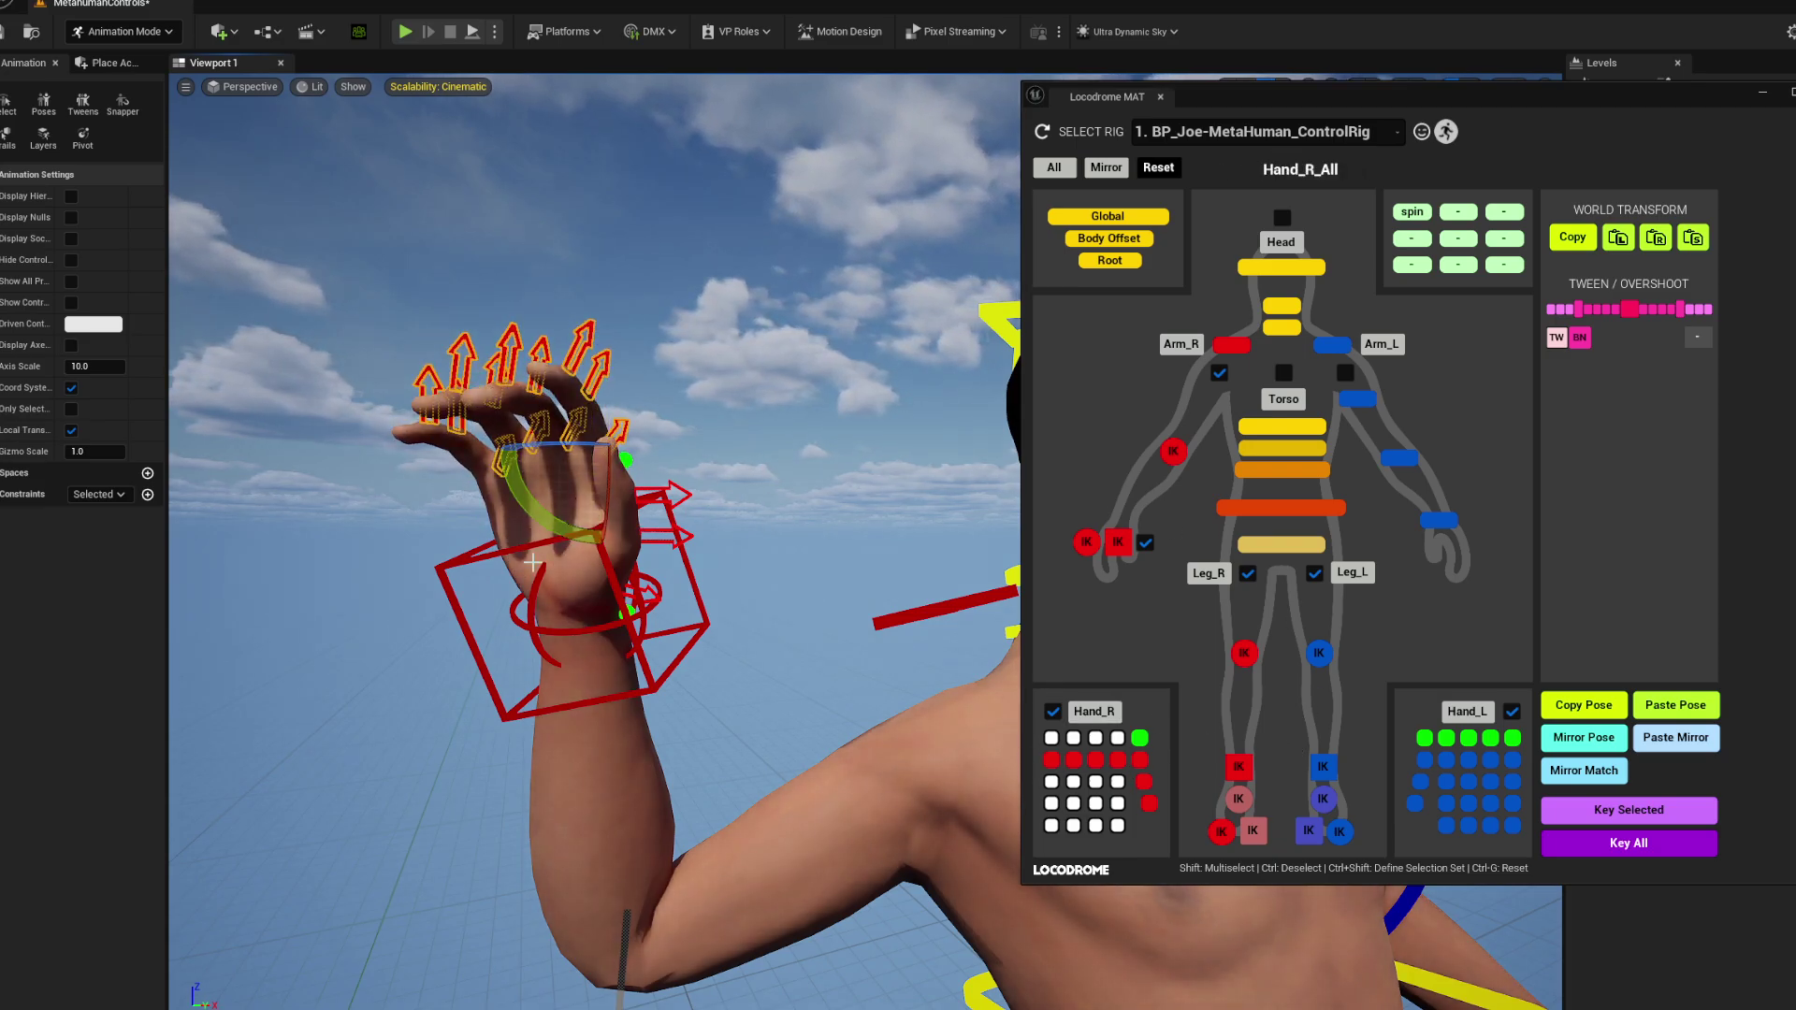
# Switch to BP_Joe's face picker and select the central Eyes control.
pyautogui.moveTo(762, 569); pyautogui.dragTo(814, 561, button='right')
pyautogui.press('s')
pyautogui.click(1282, 427)
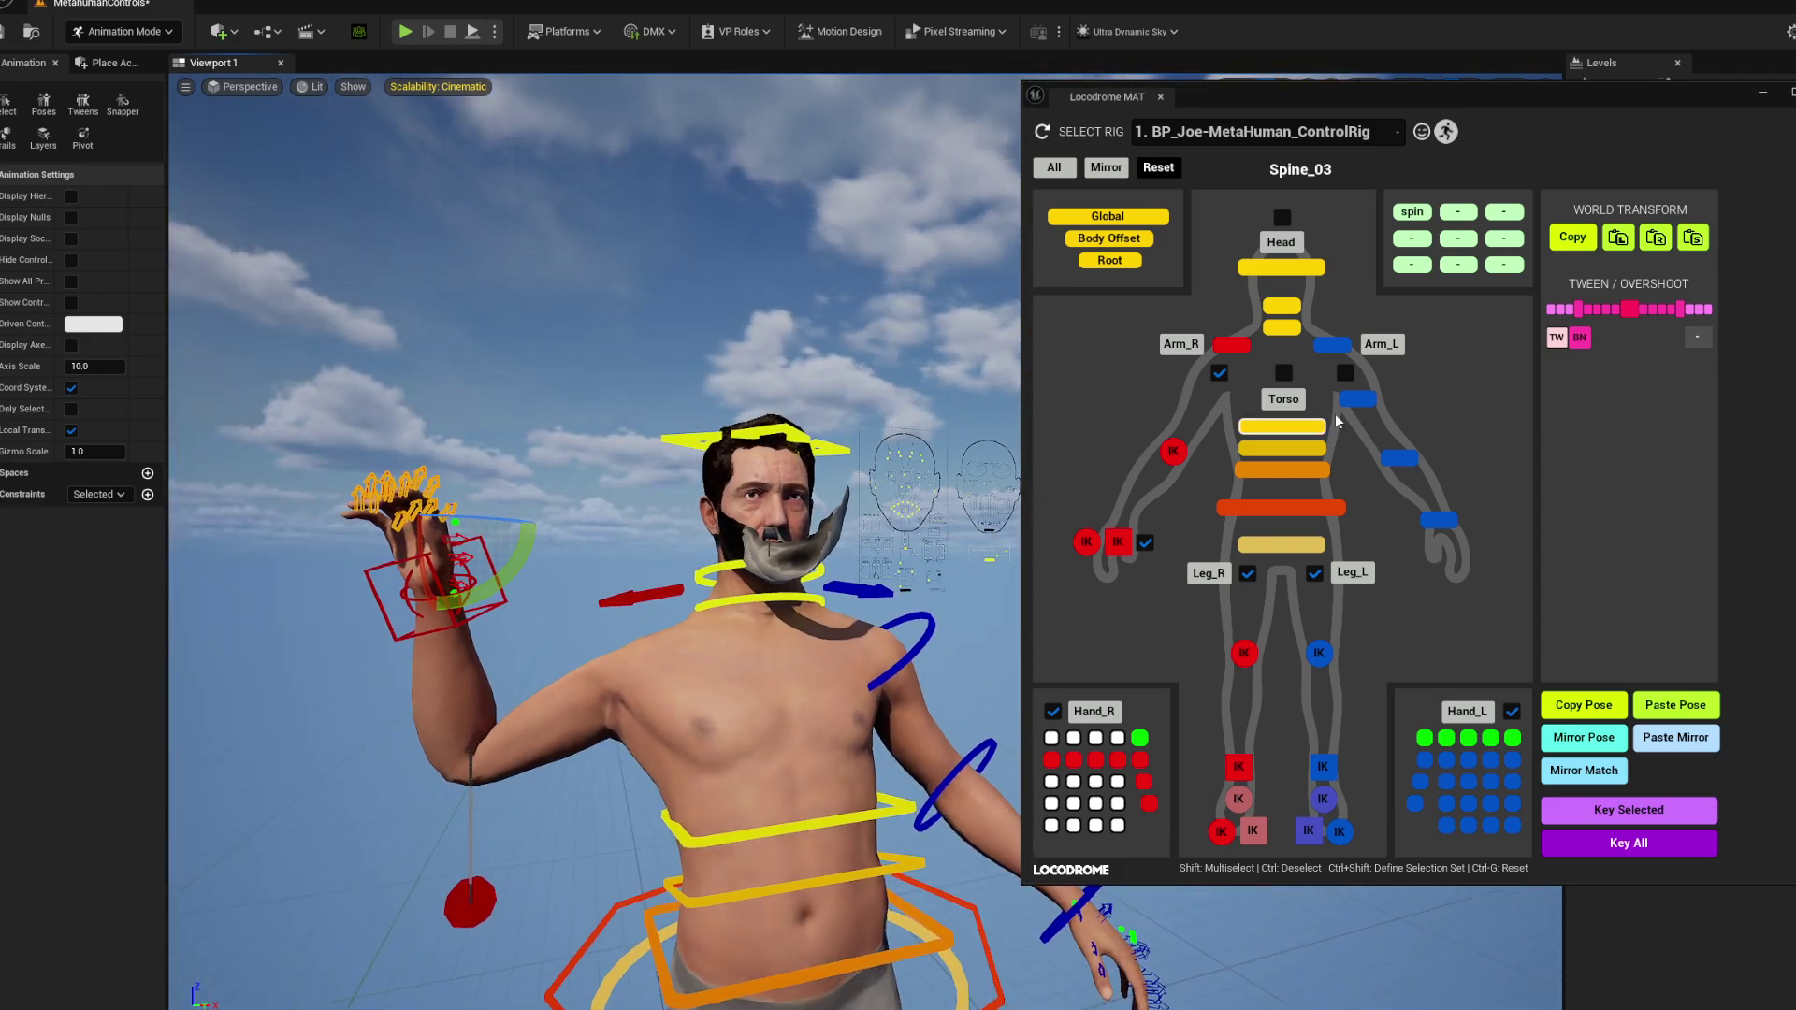
pyautogui.click(1595, 713)
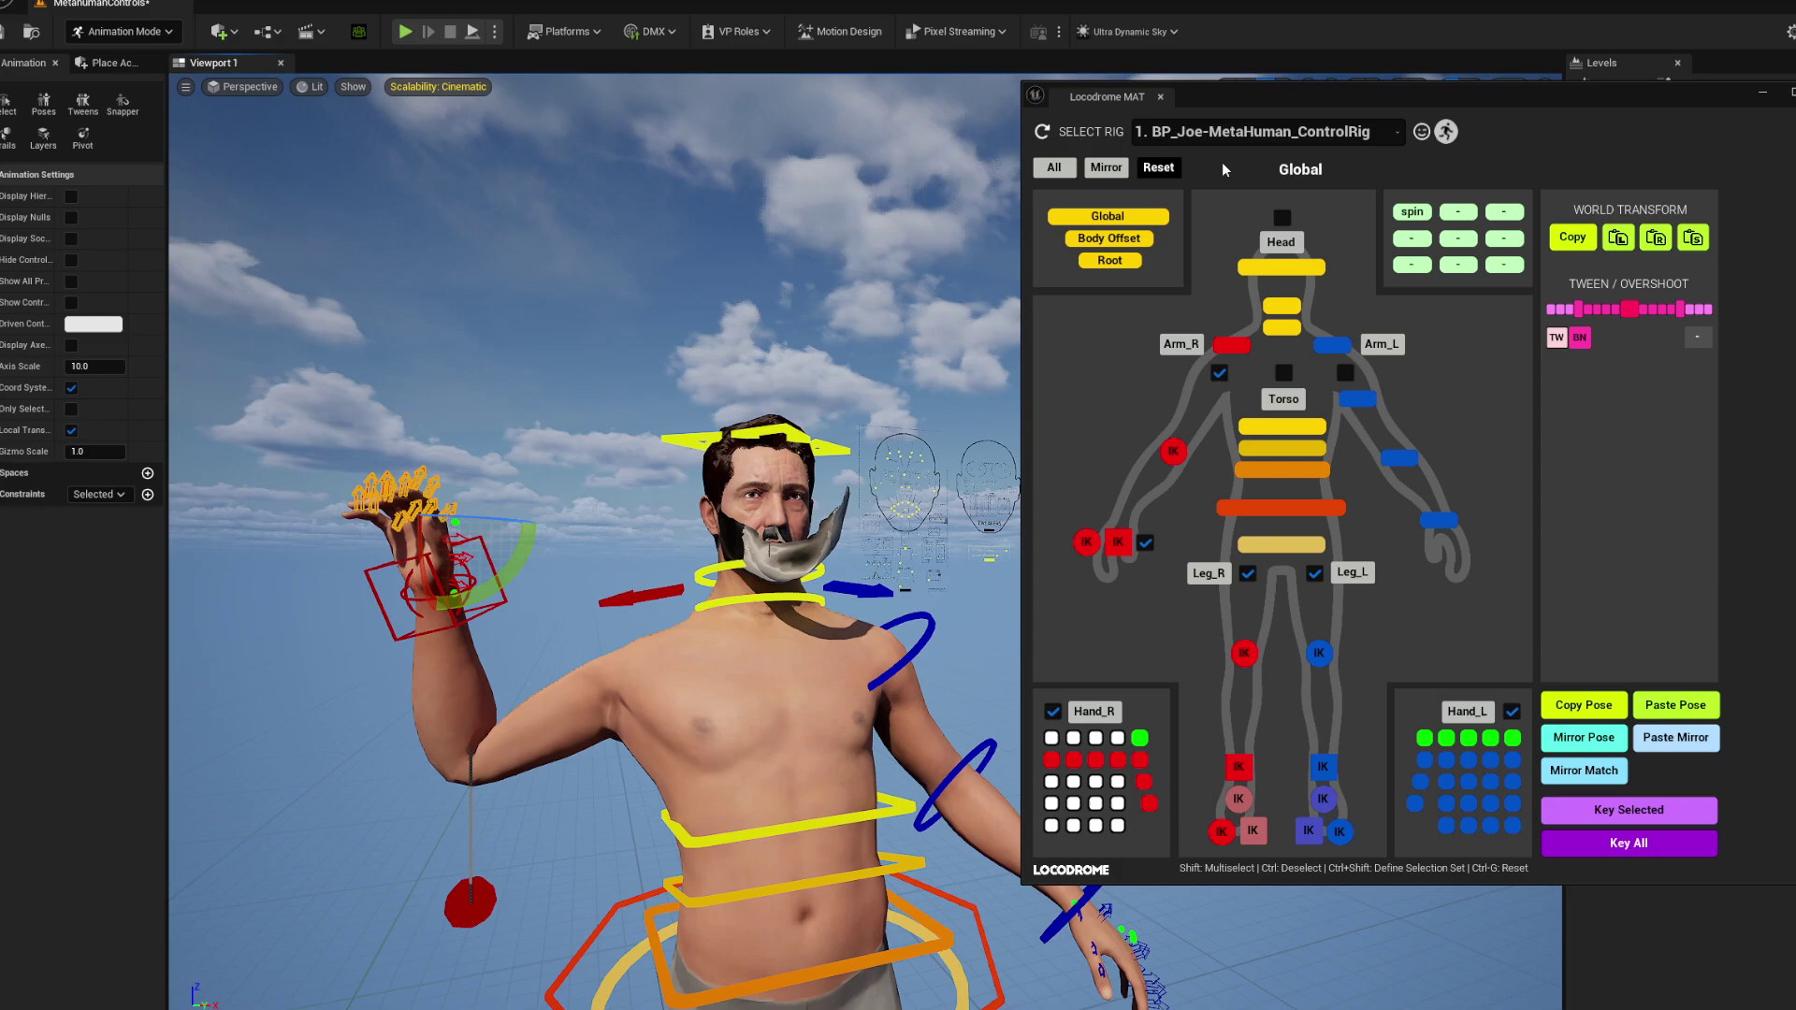
pyautogui.click(1420, 130)
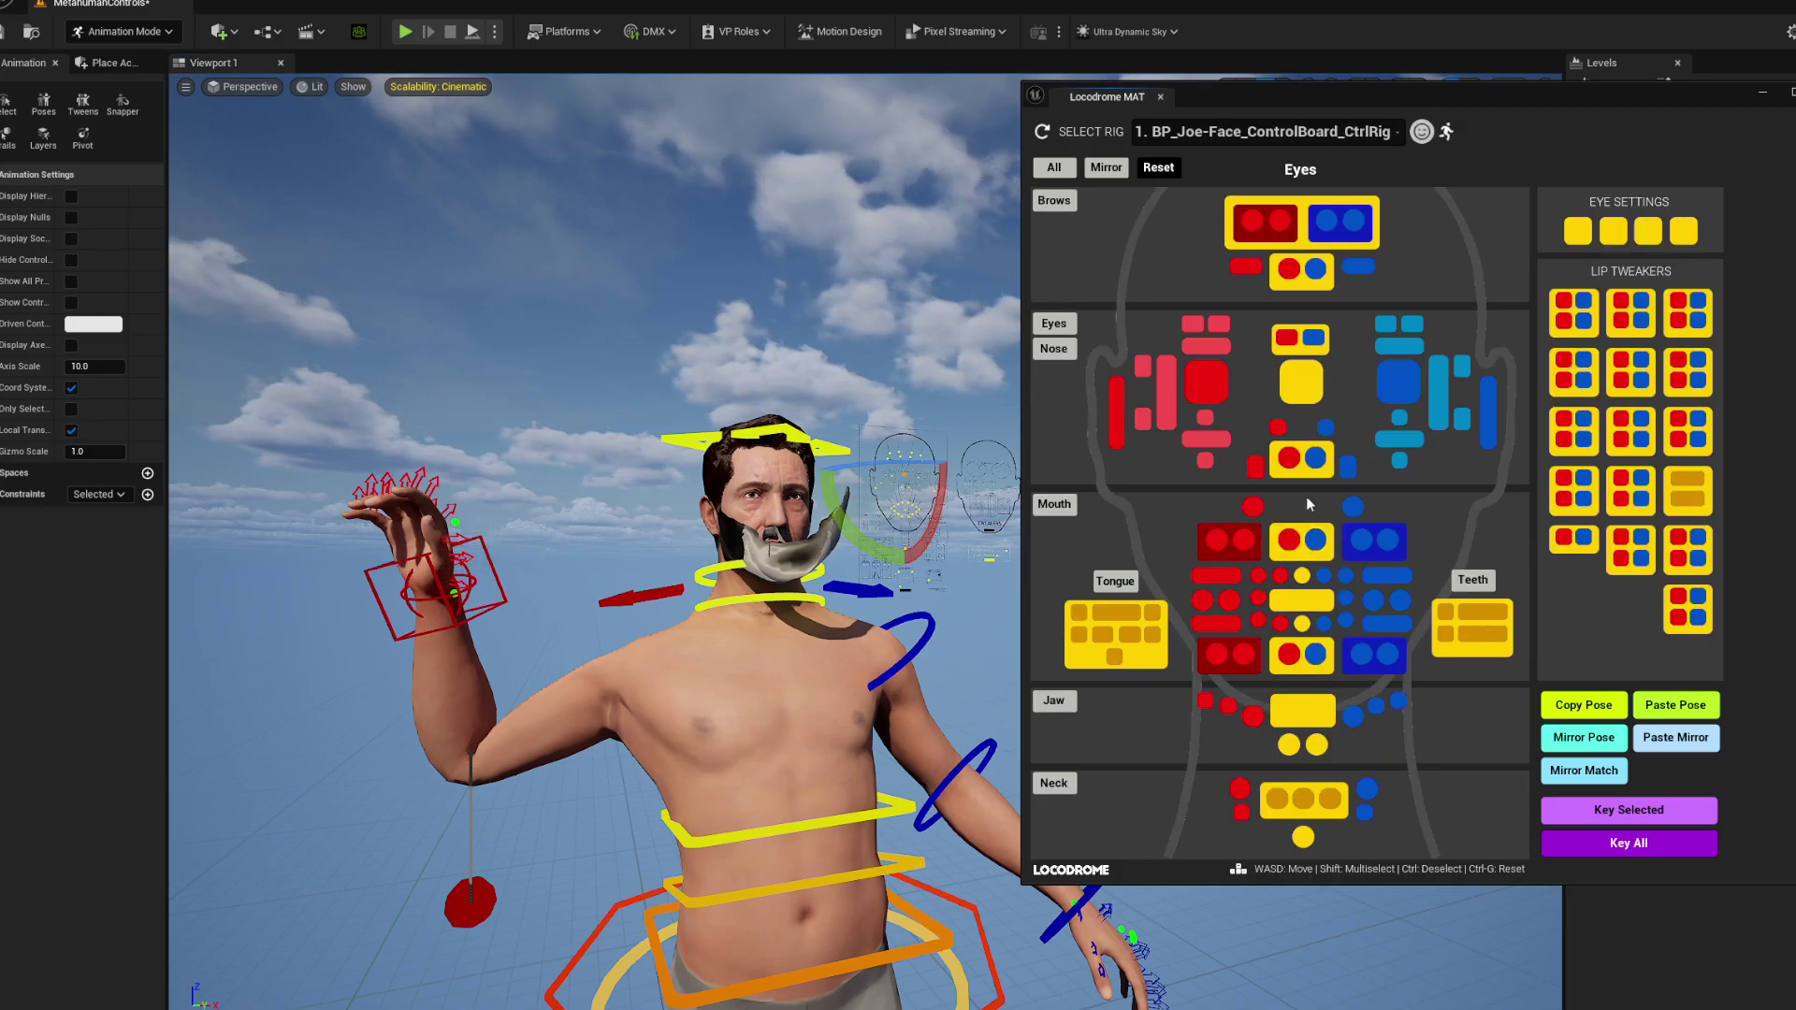
pyautogui.click(1301, 382)
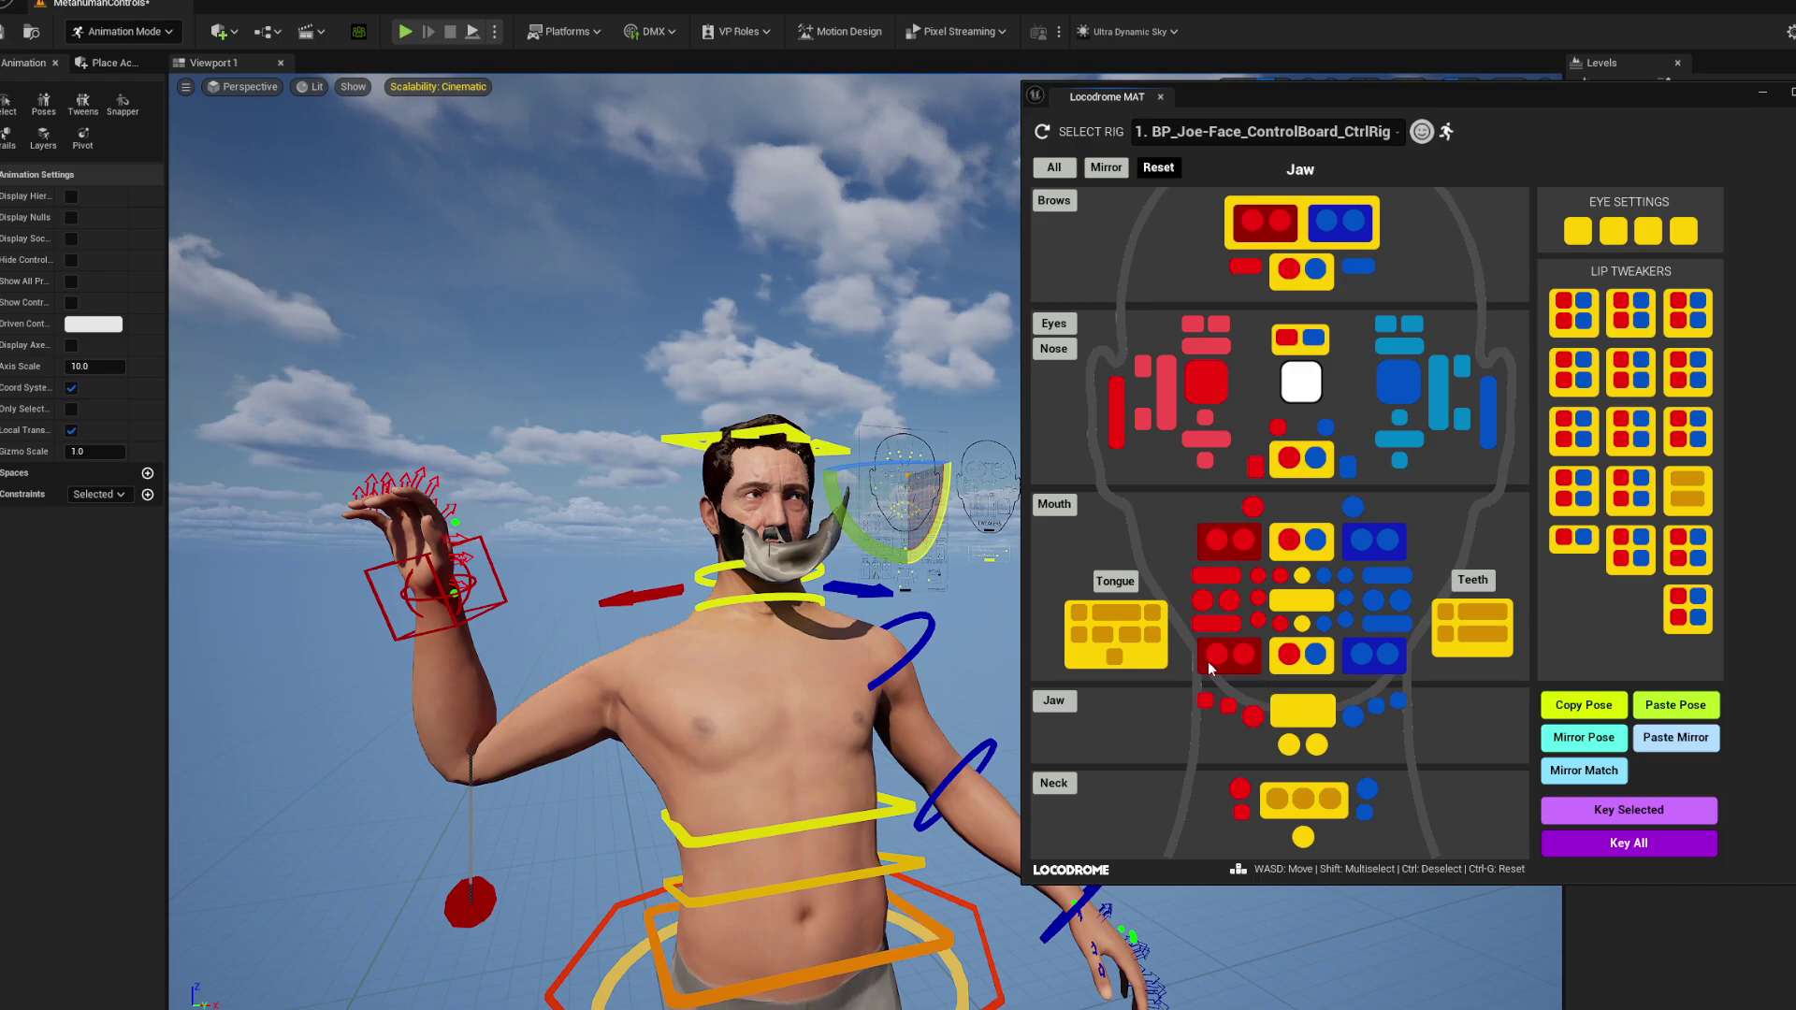
pyautogui.scroll(5, 664, 316)
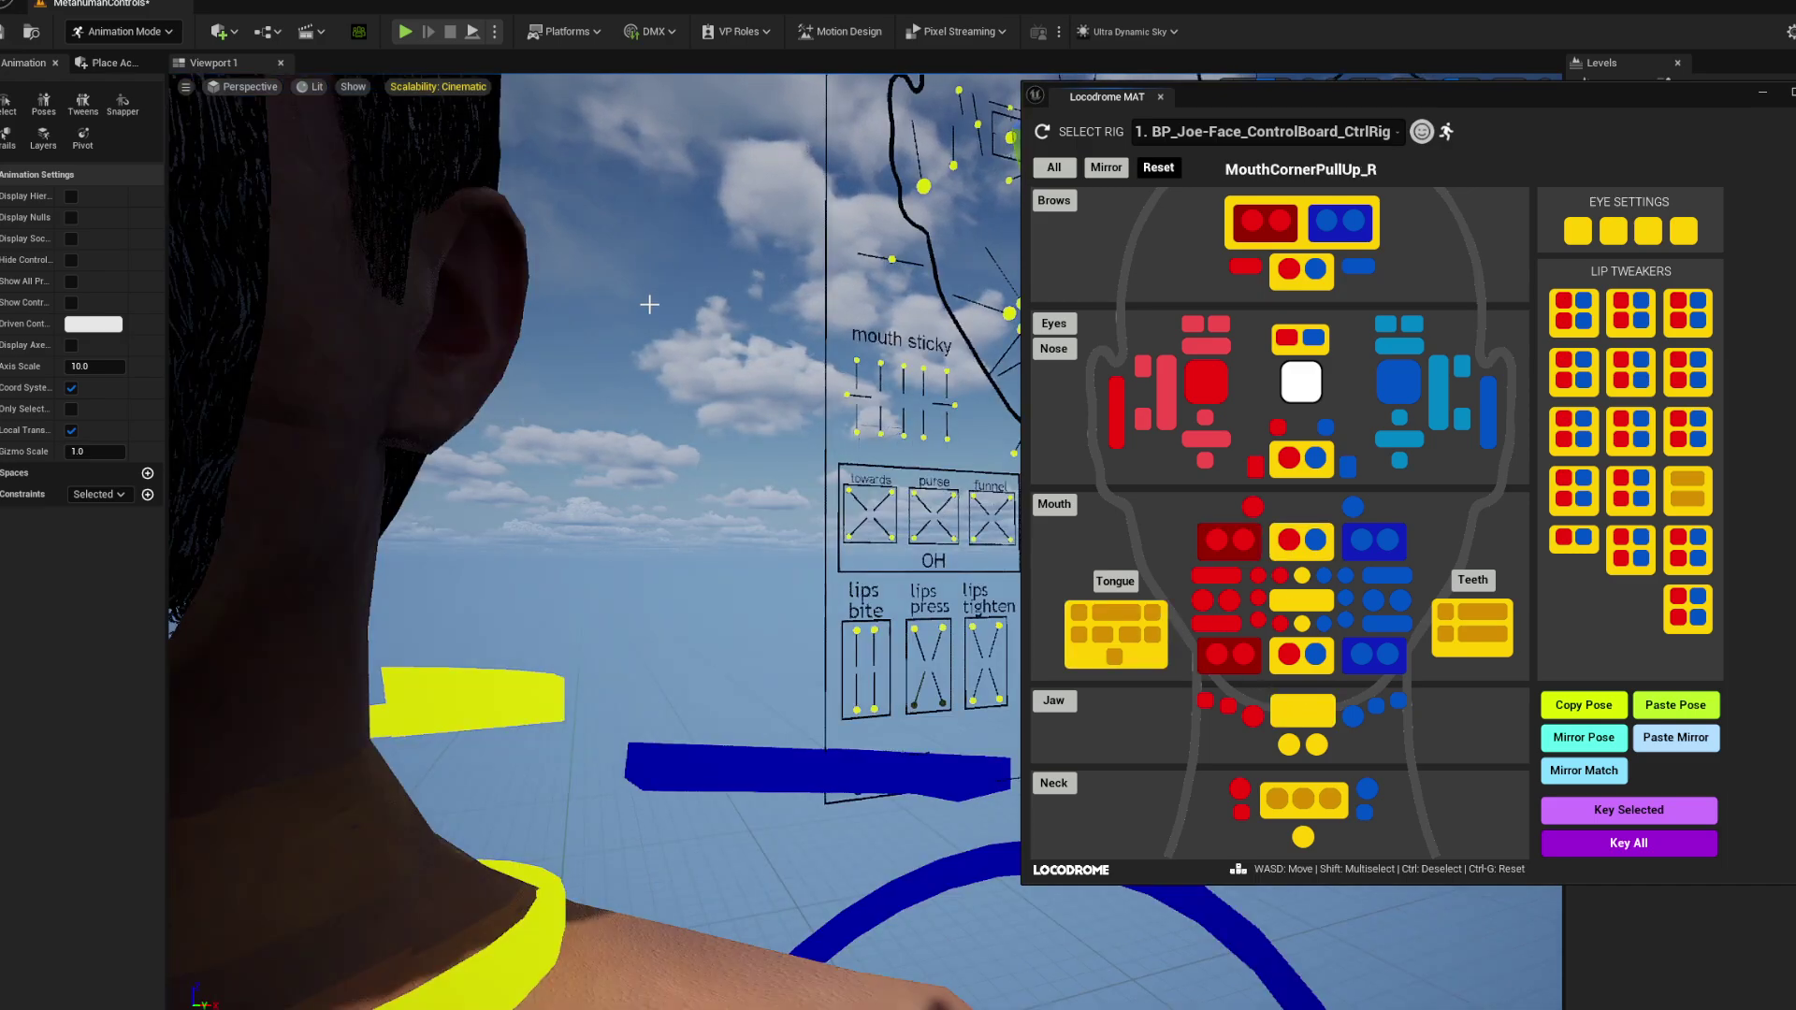
pyautogui.scroll(-2, 663, 317)
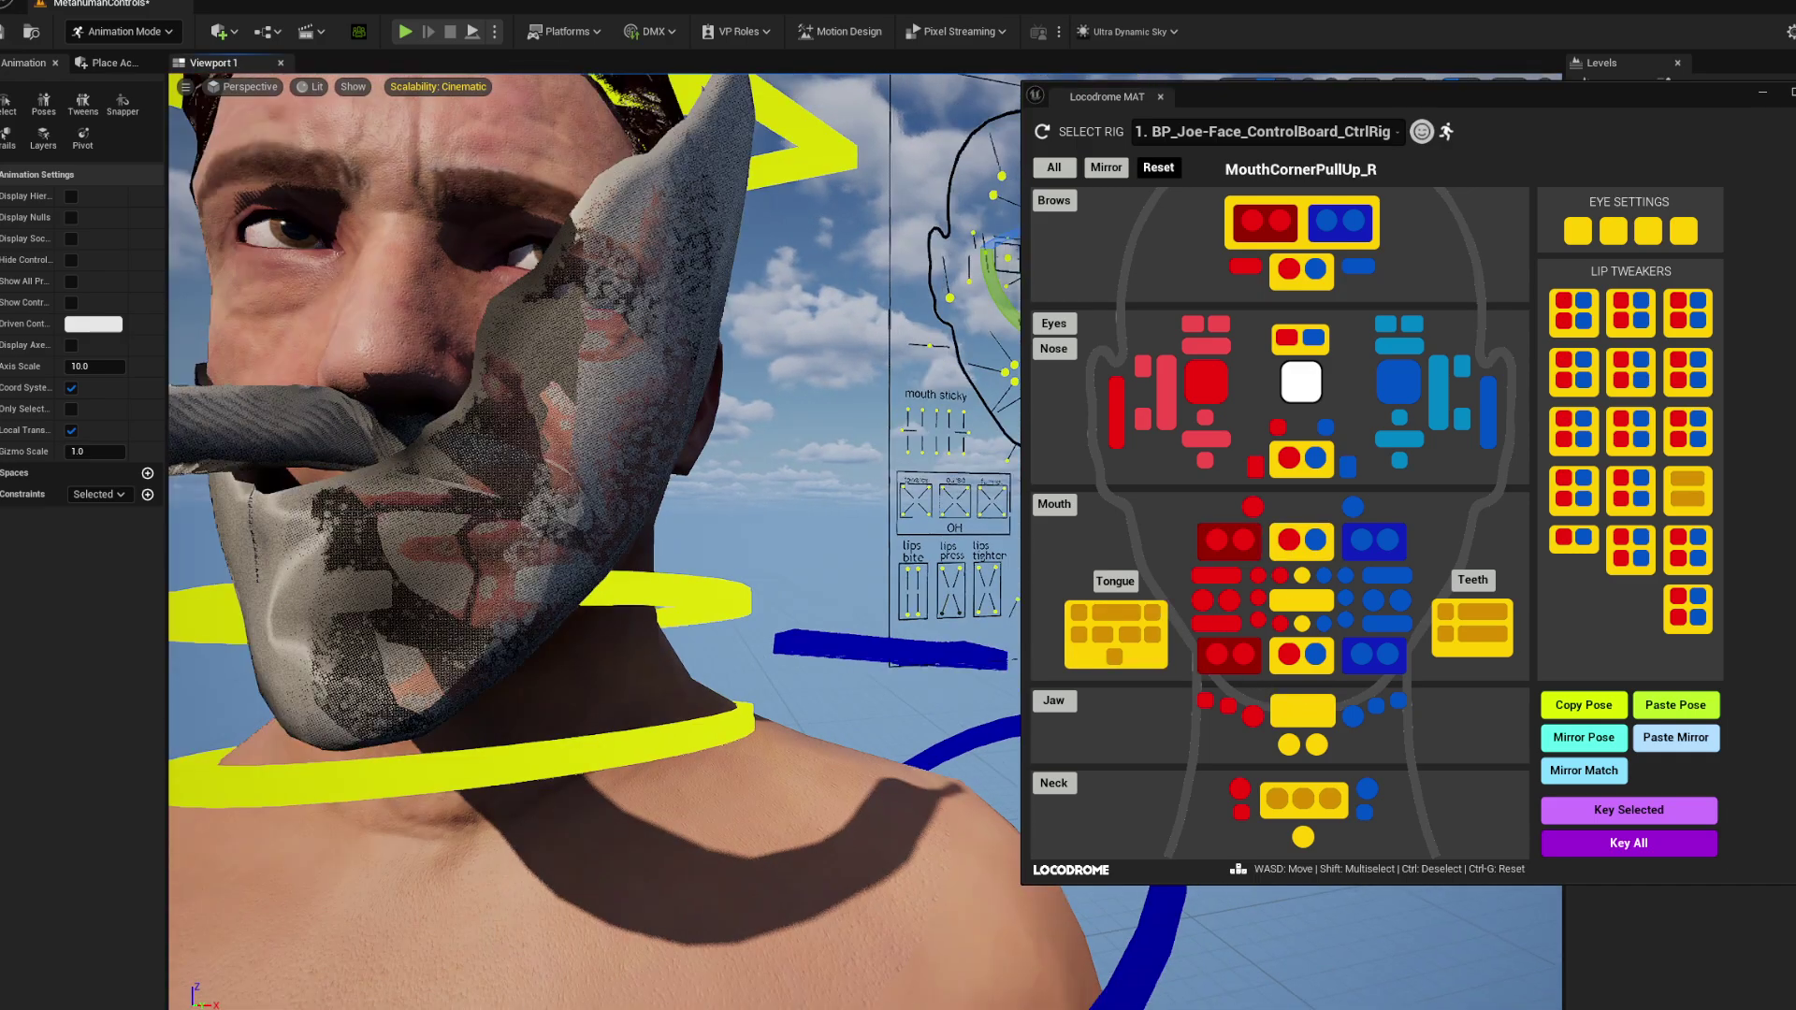
pyautogui.scroll(-2, 594, 541)
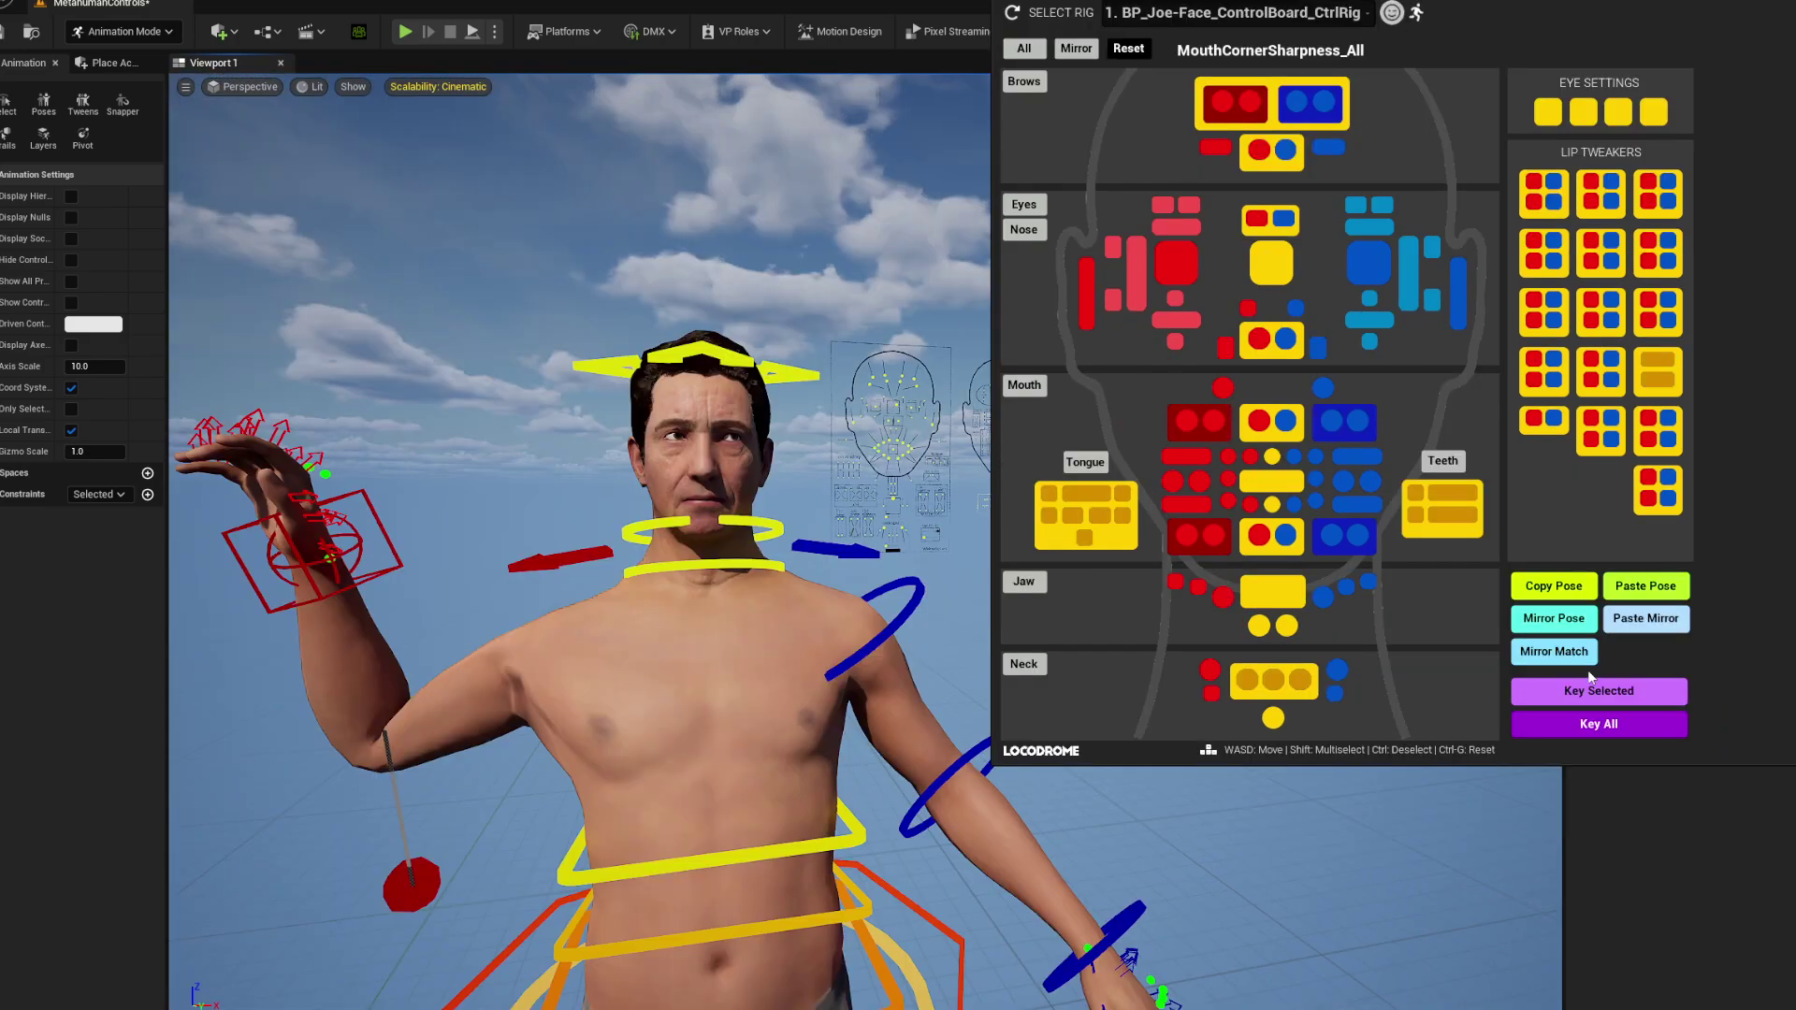
# Select the lower neck control in the viewport and adjust it slightly, and pick the left nose control in the face picker.
pyautogui.click(709, 581)
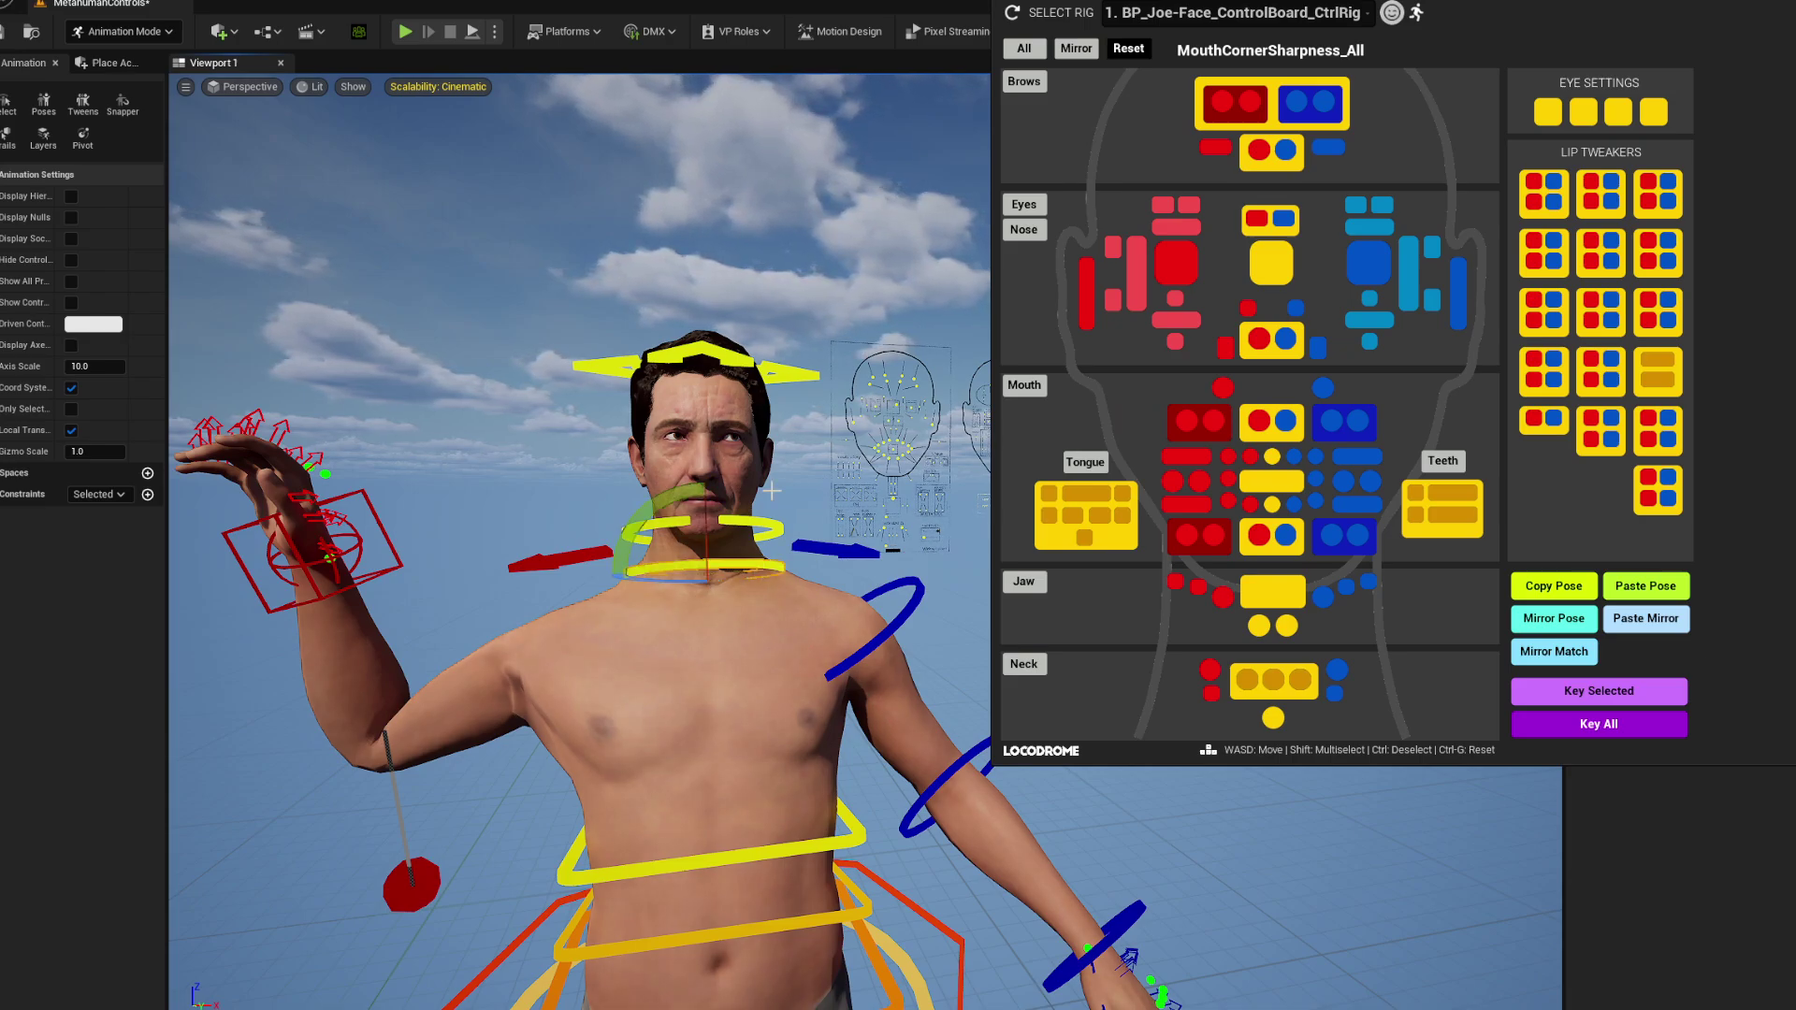
pyautogui.moveTo(707, 540)
pyautogui.mouseDown()
pyautogui.moveTo(707, 561)
pyautogui.moveTo(707, 519)
pyautogui.moveTo(707, 559)
pyautogui.mouseUp()
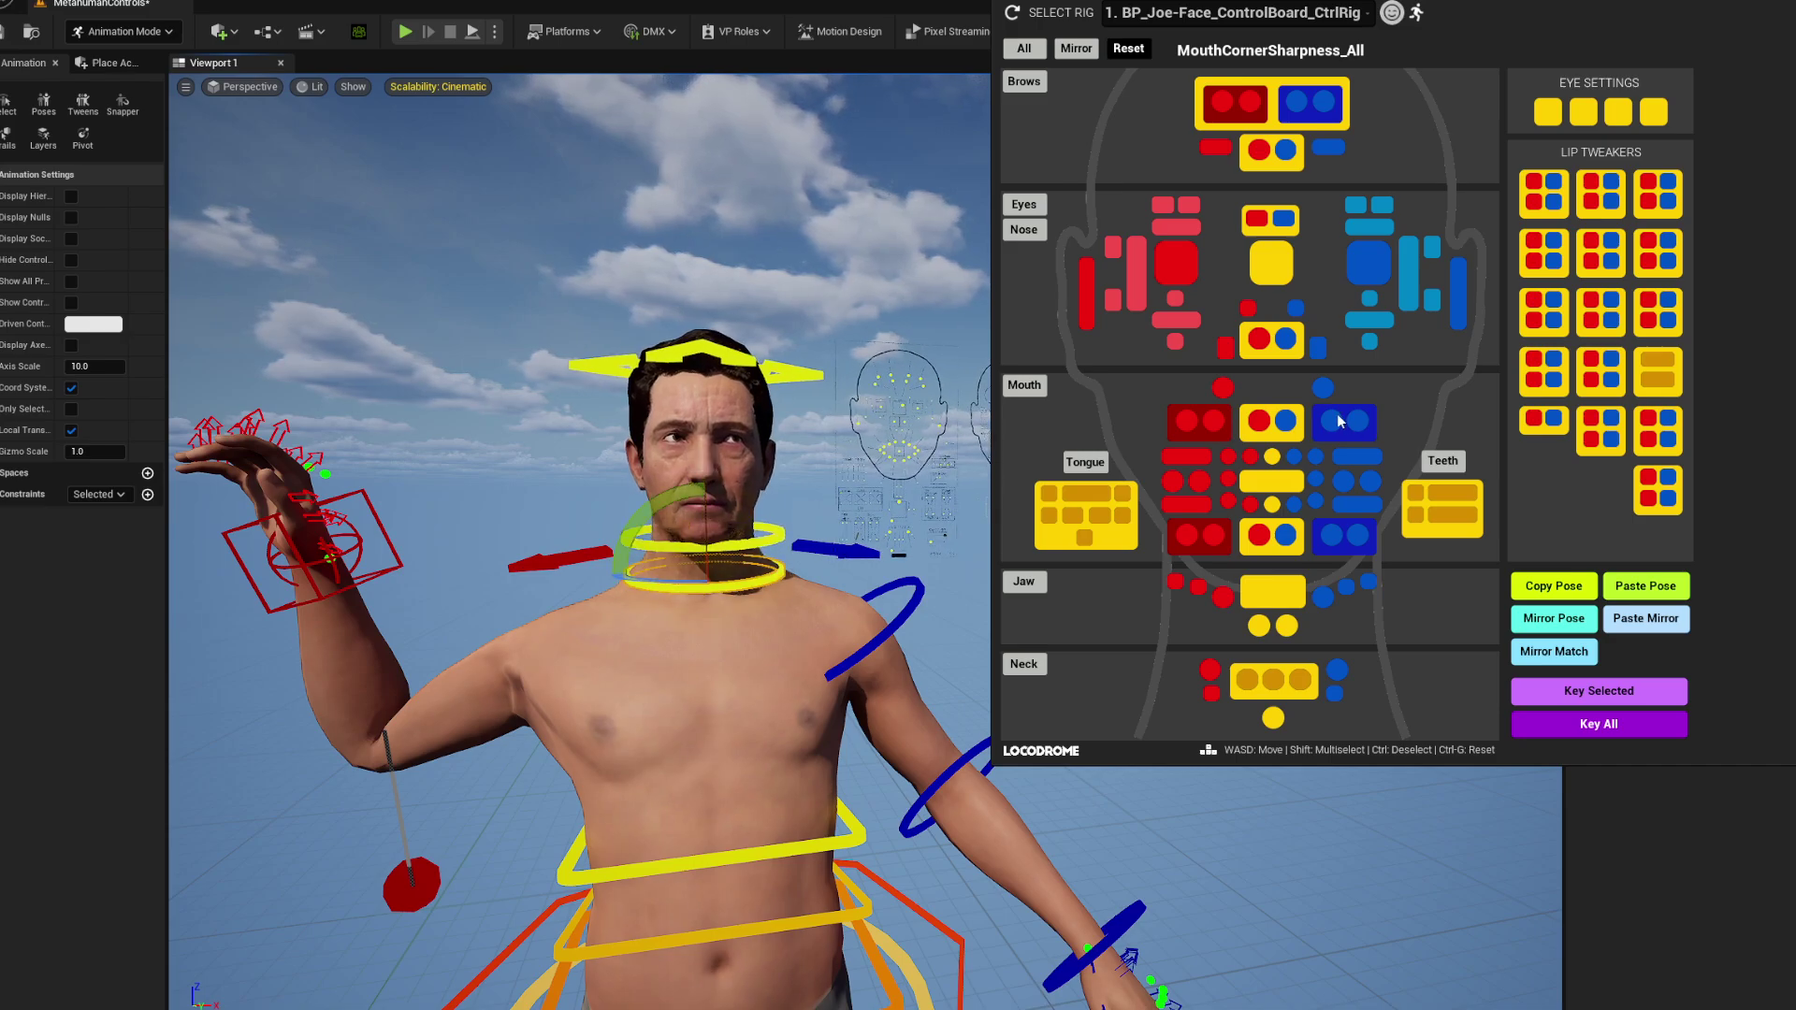
pyautogui.click(1287, 340)
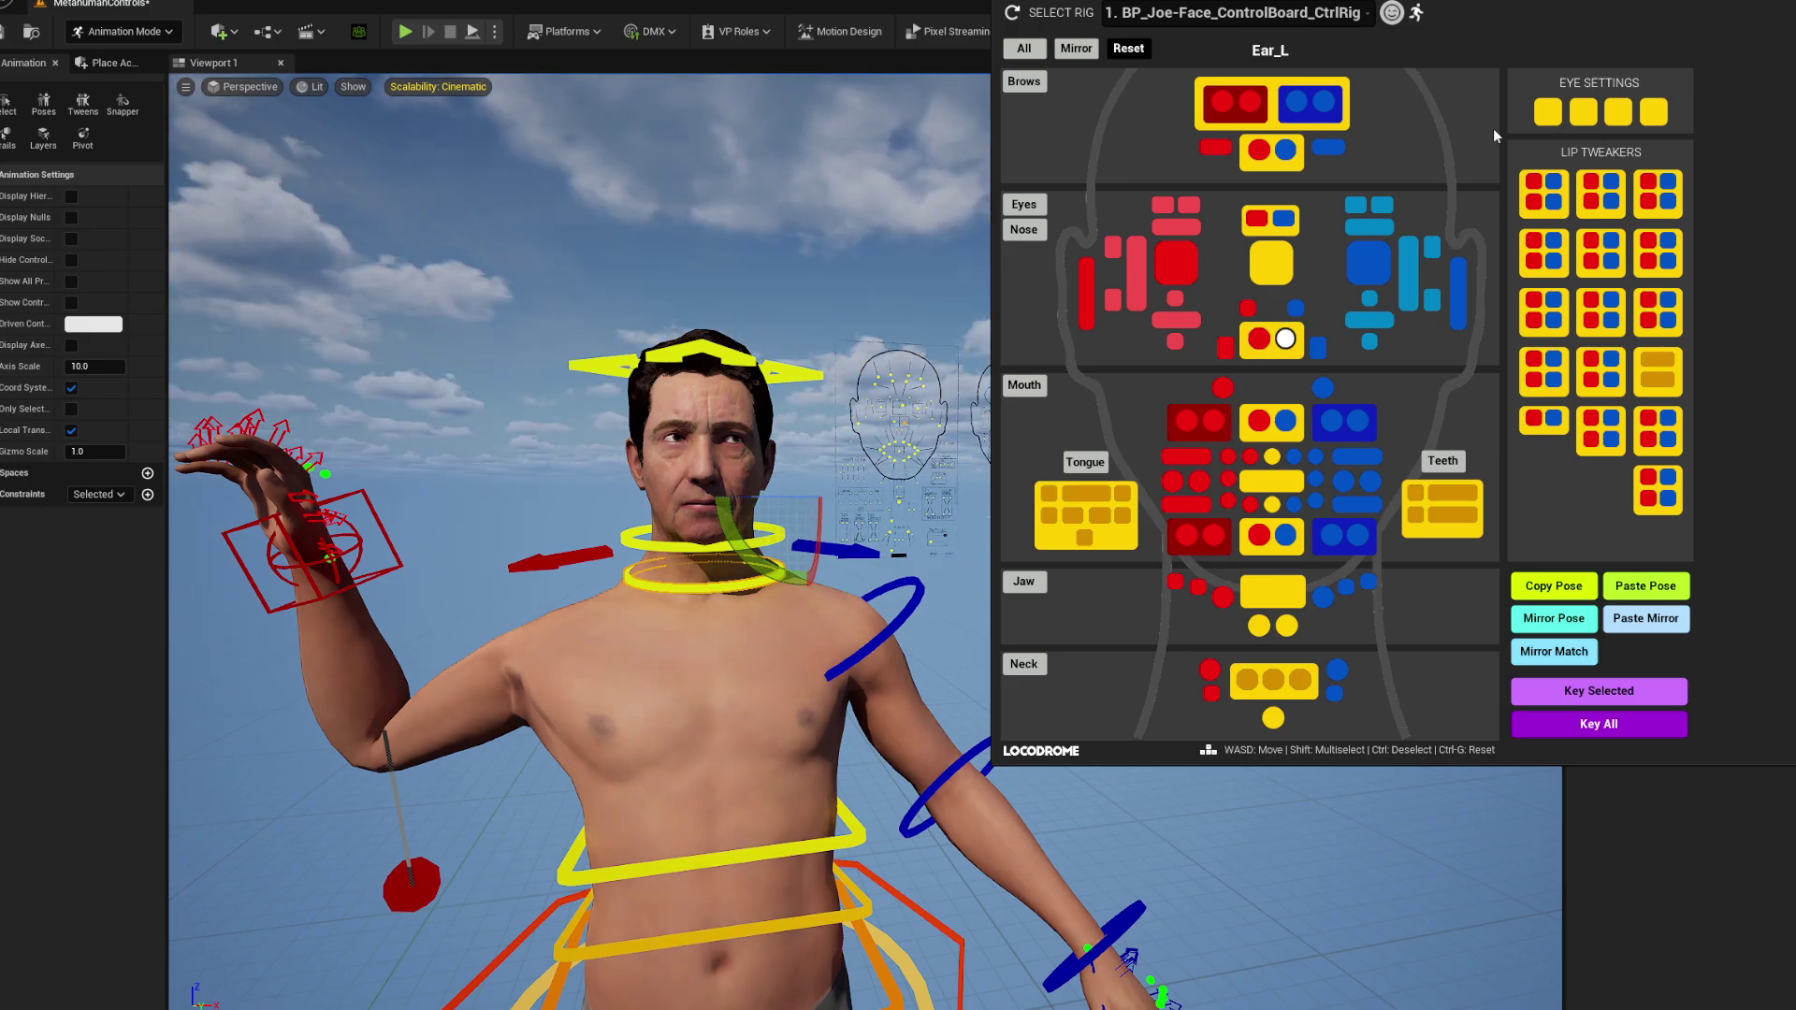
# Return to the body picker and try the Arm L FKIK Switch both ways, leaving the left arm in IK.
pyautogui.click(1416, 12)
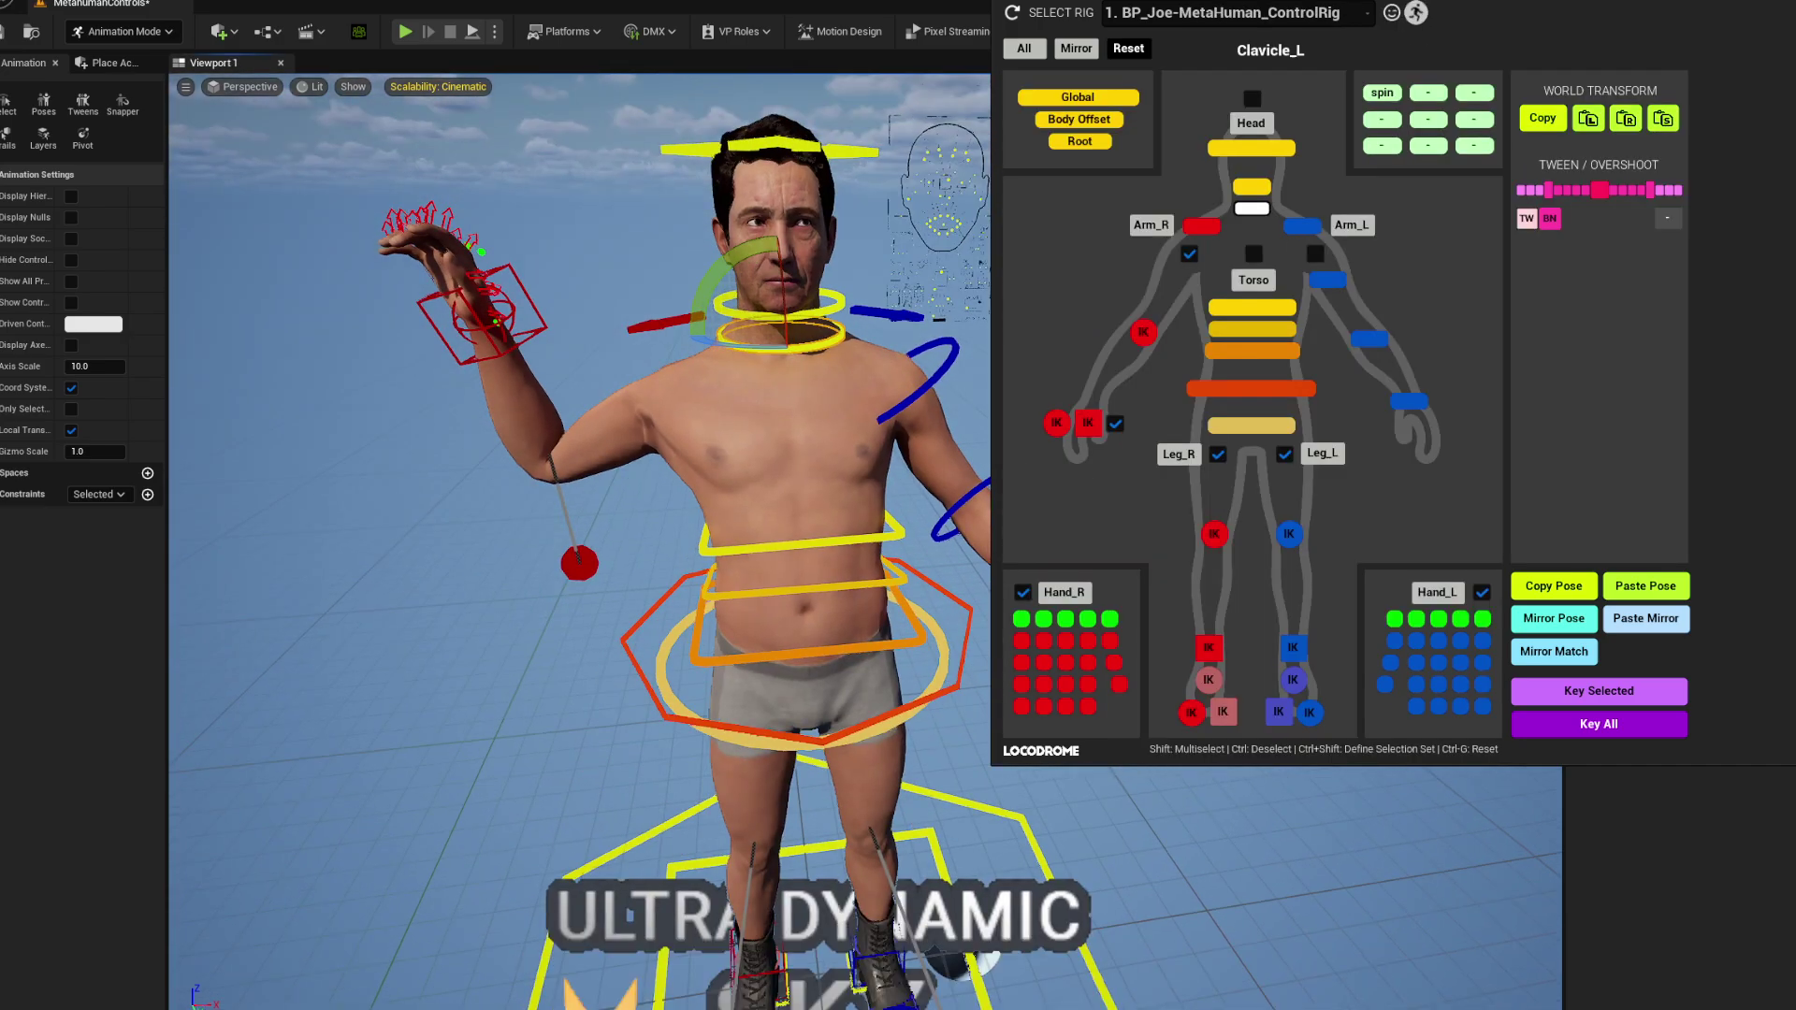
pyautogui.moveTo(800, 501); pyautogui.dragTo(682, 500, button='right')
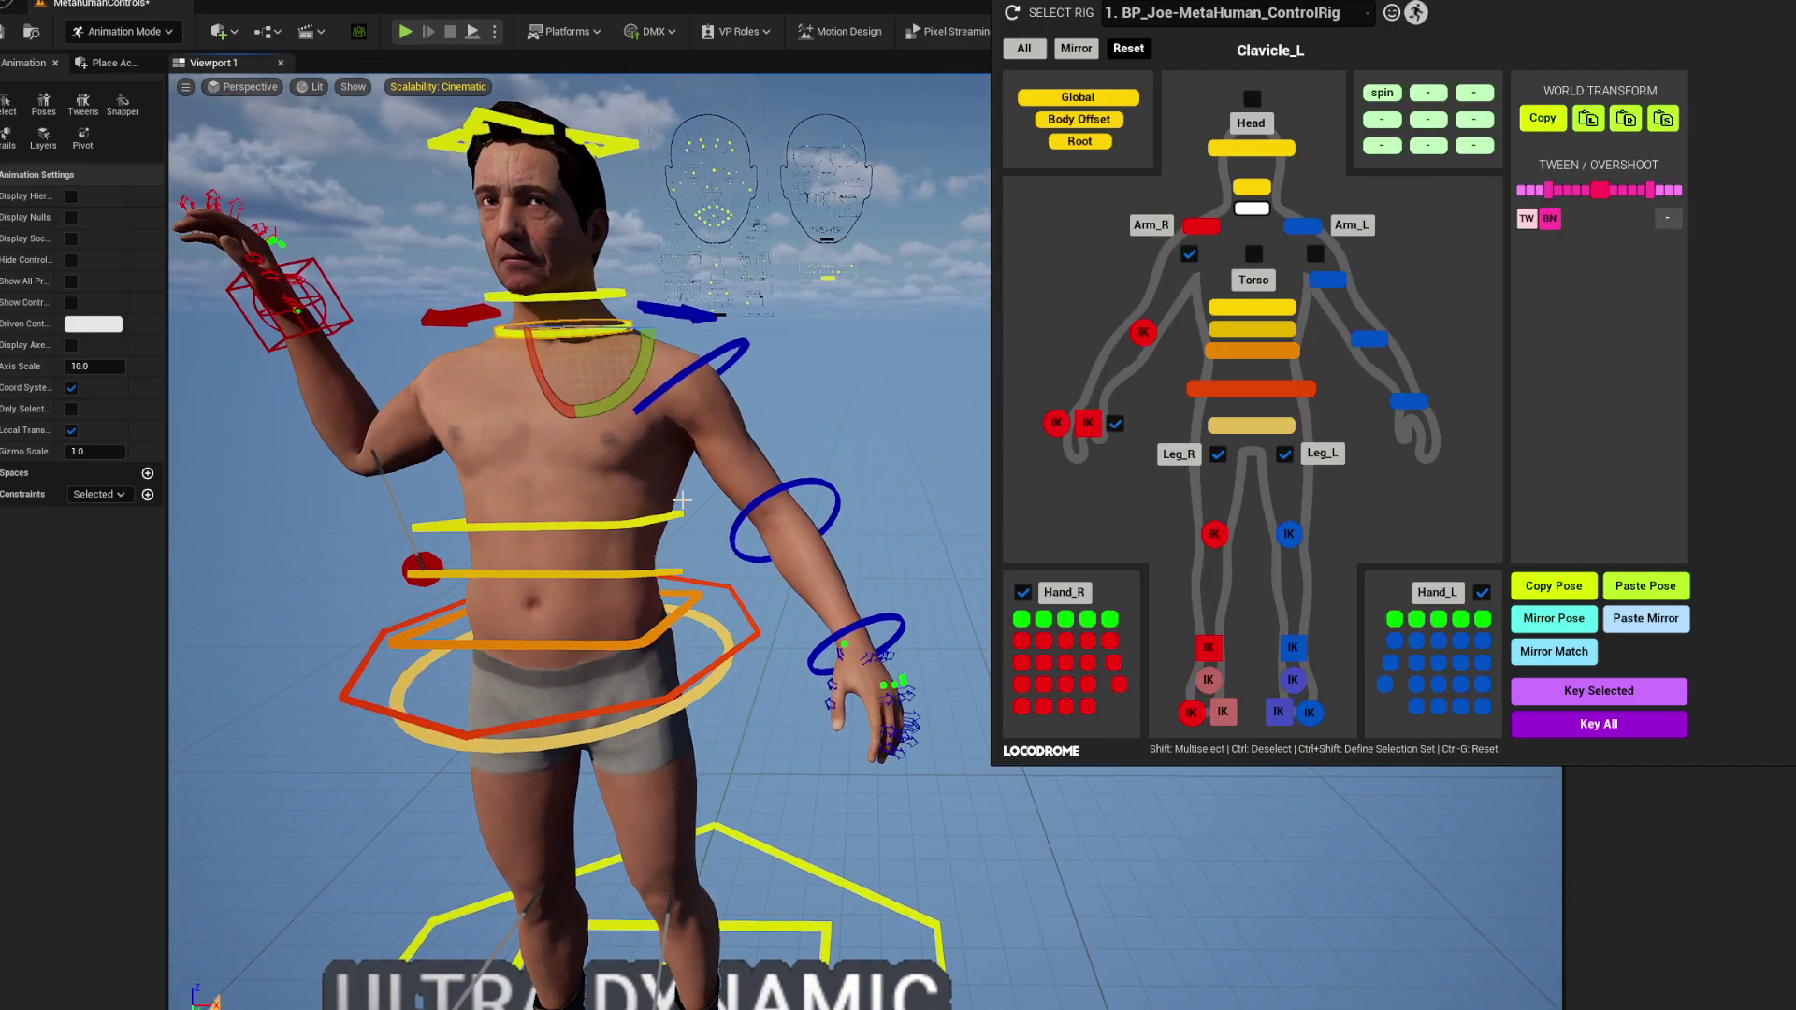
pyautogui.click(1315, 255)
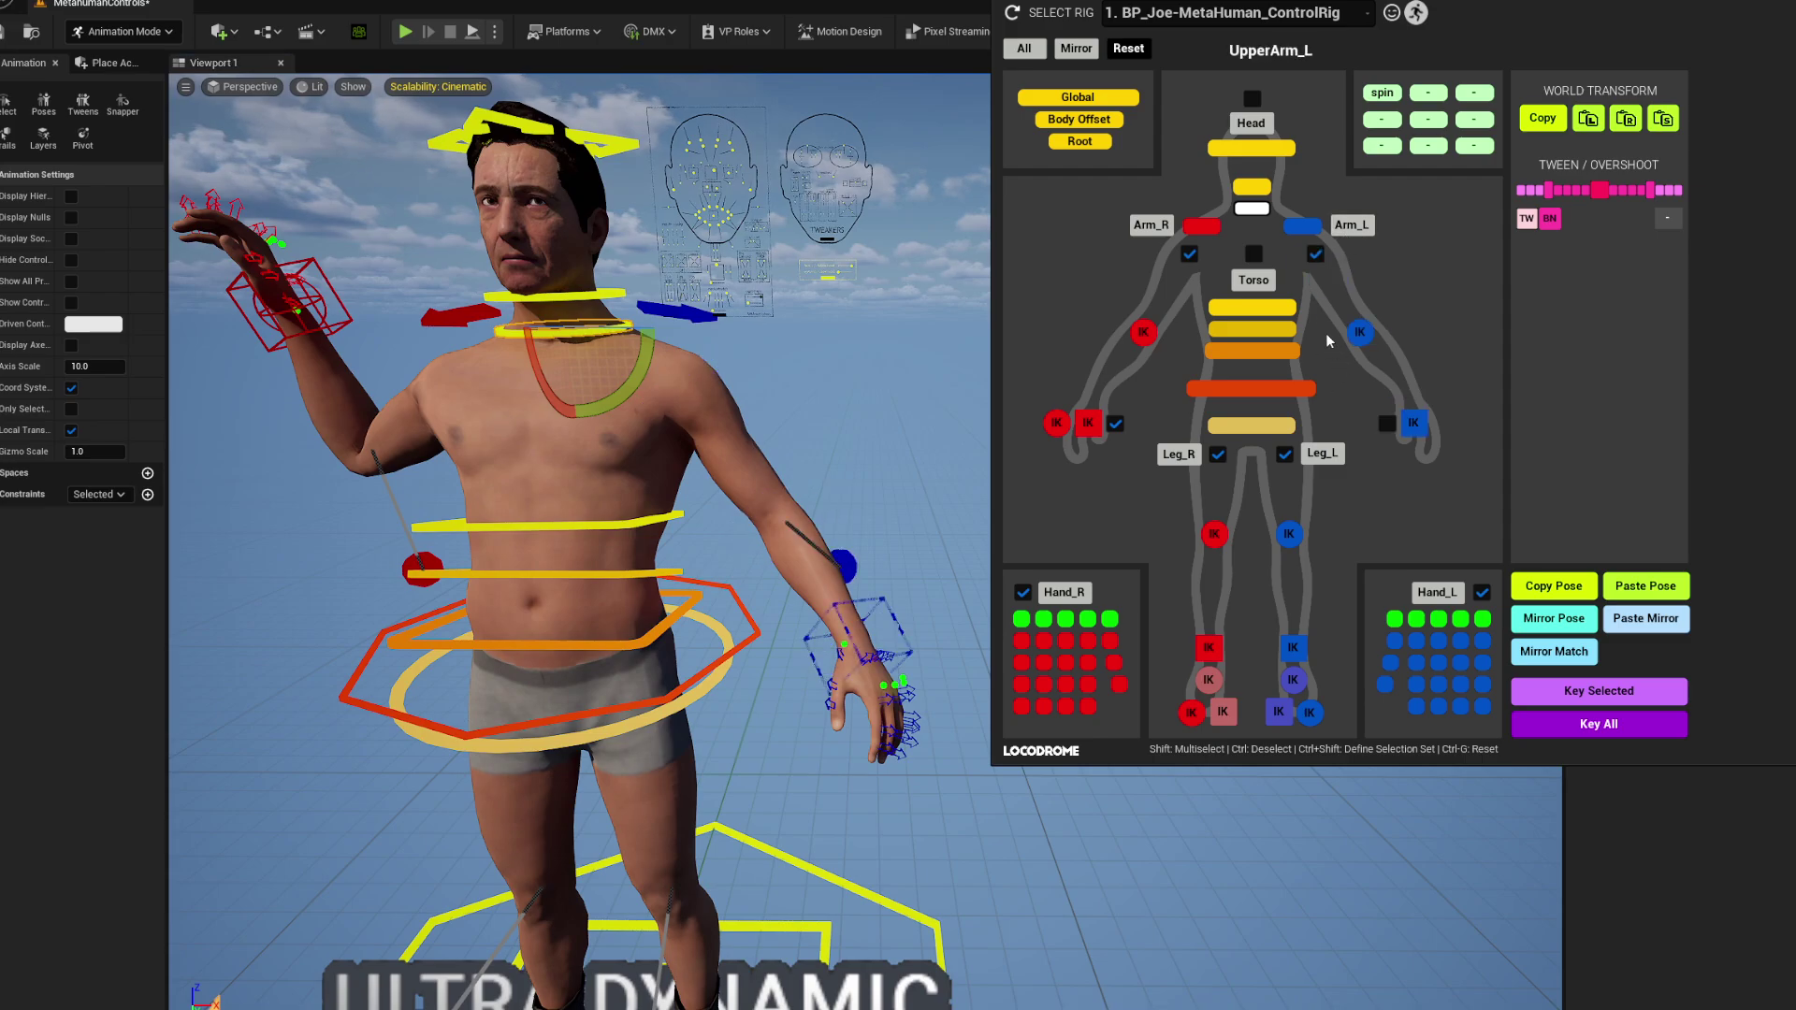
pyautogui.click(1315, 255)
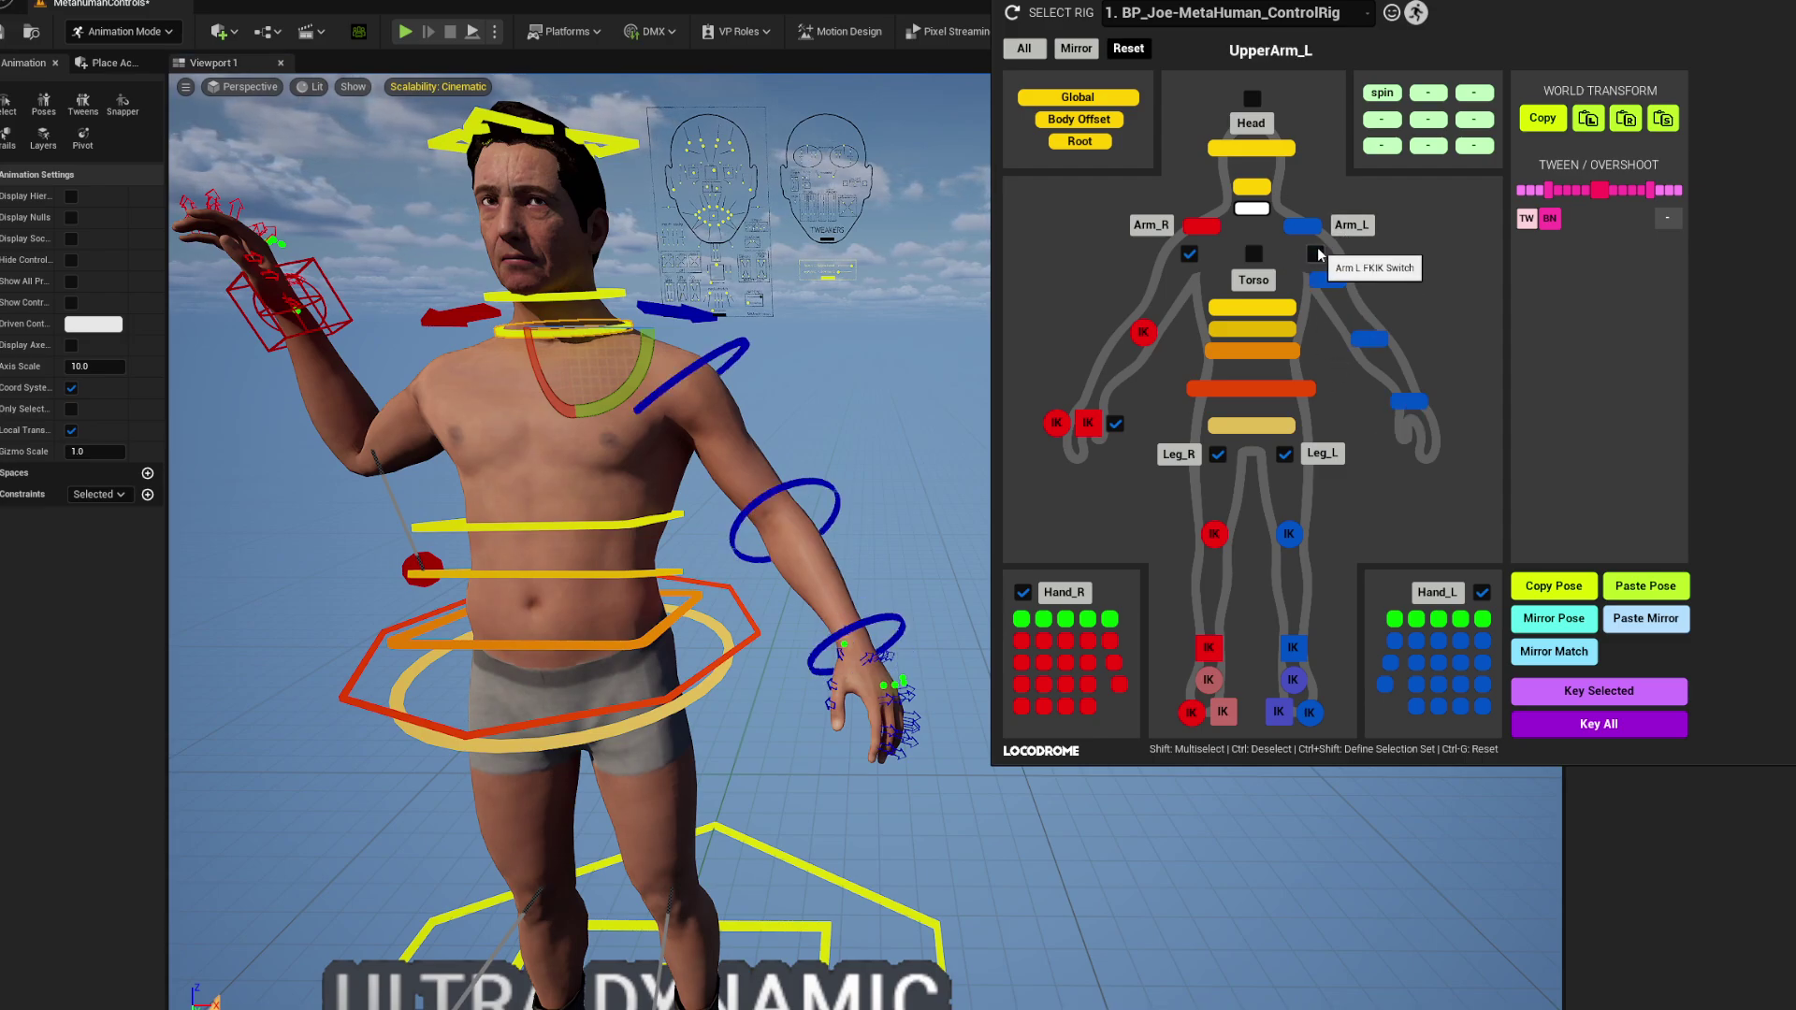
pyautogui.click(1315, 254)
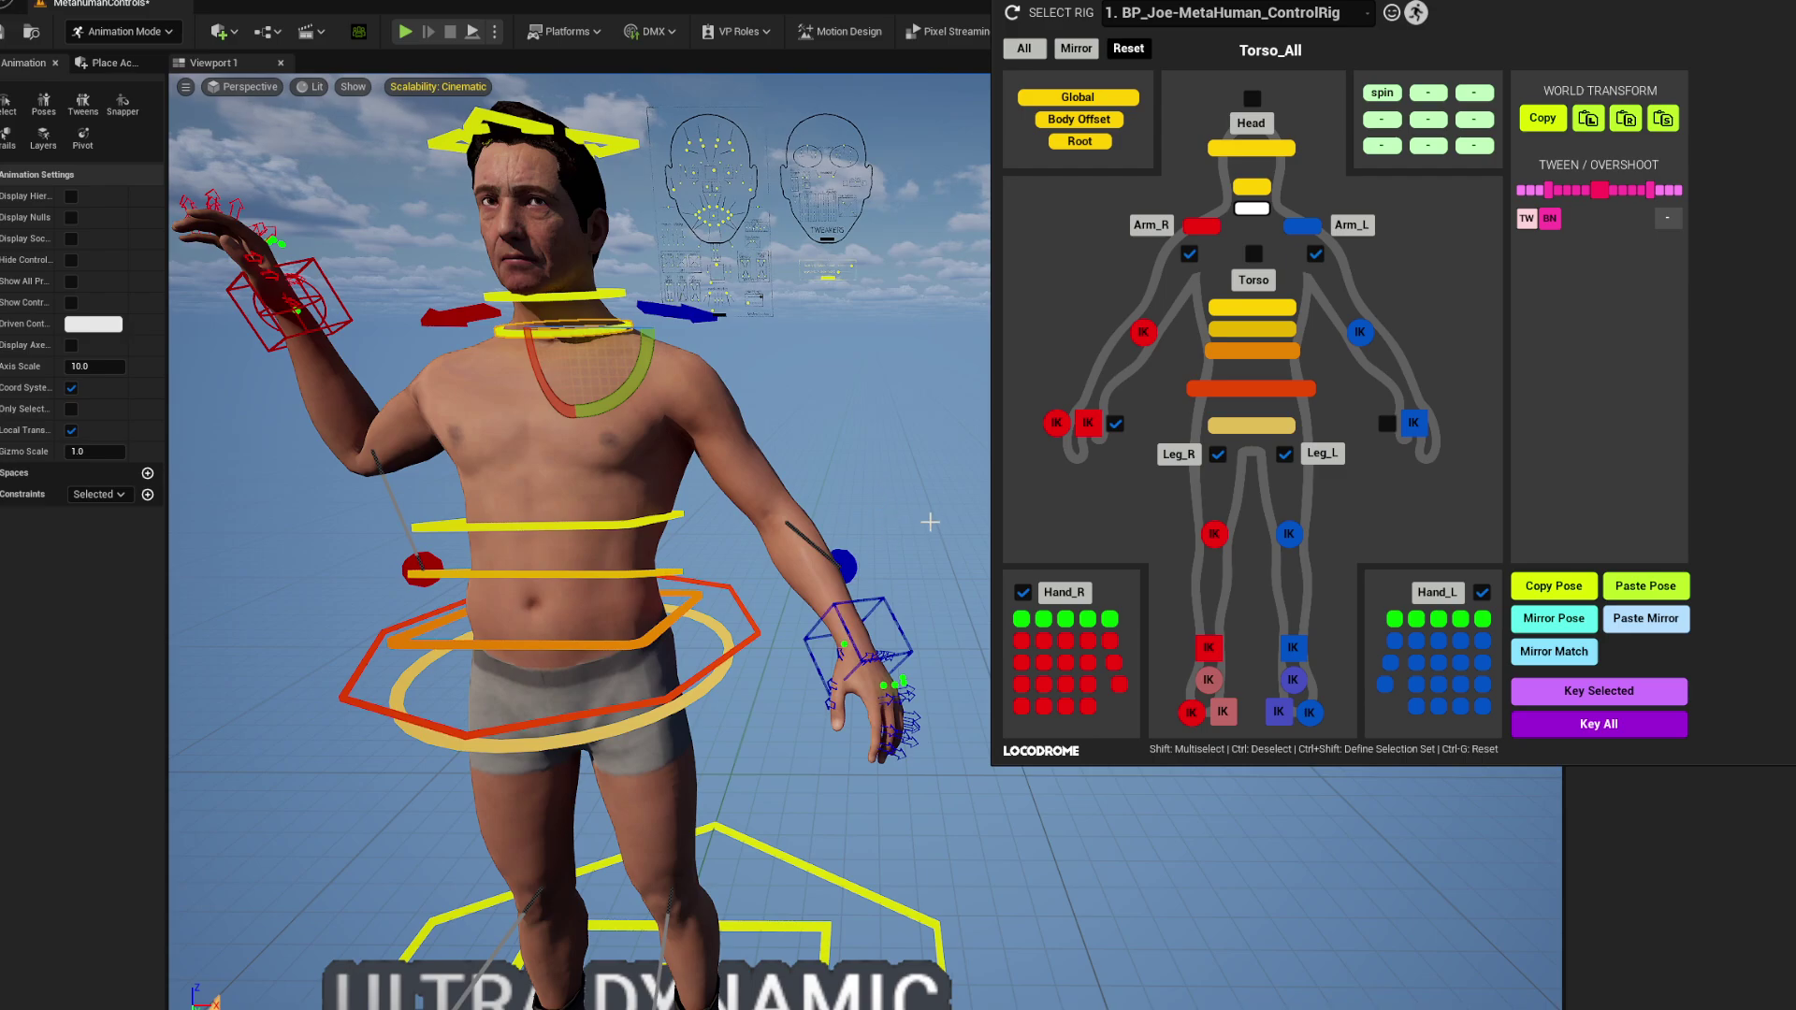
# Examine the body picker's Hand IK R control and its World Transform and Tween / Overshoot tools.
pyautogui.click(1088, 423)
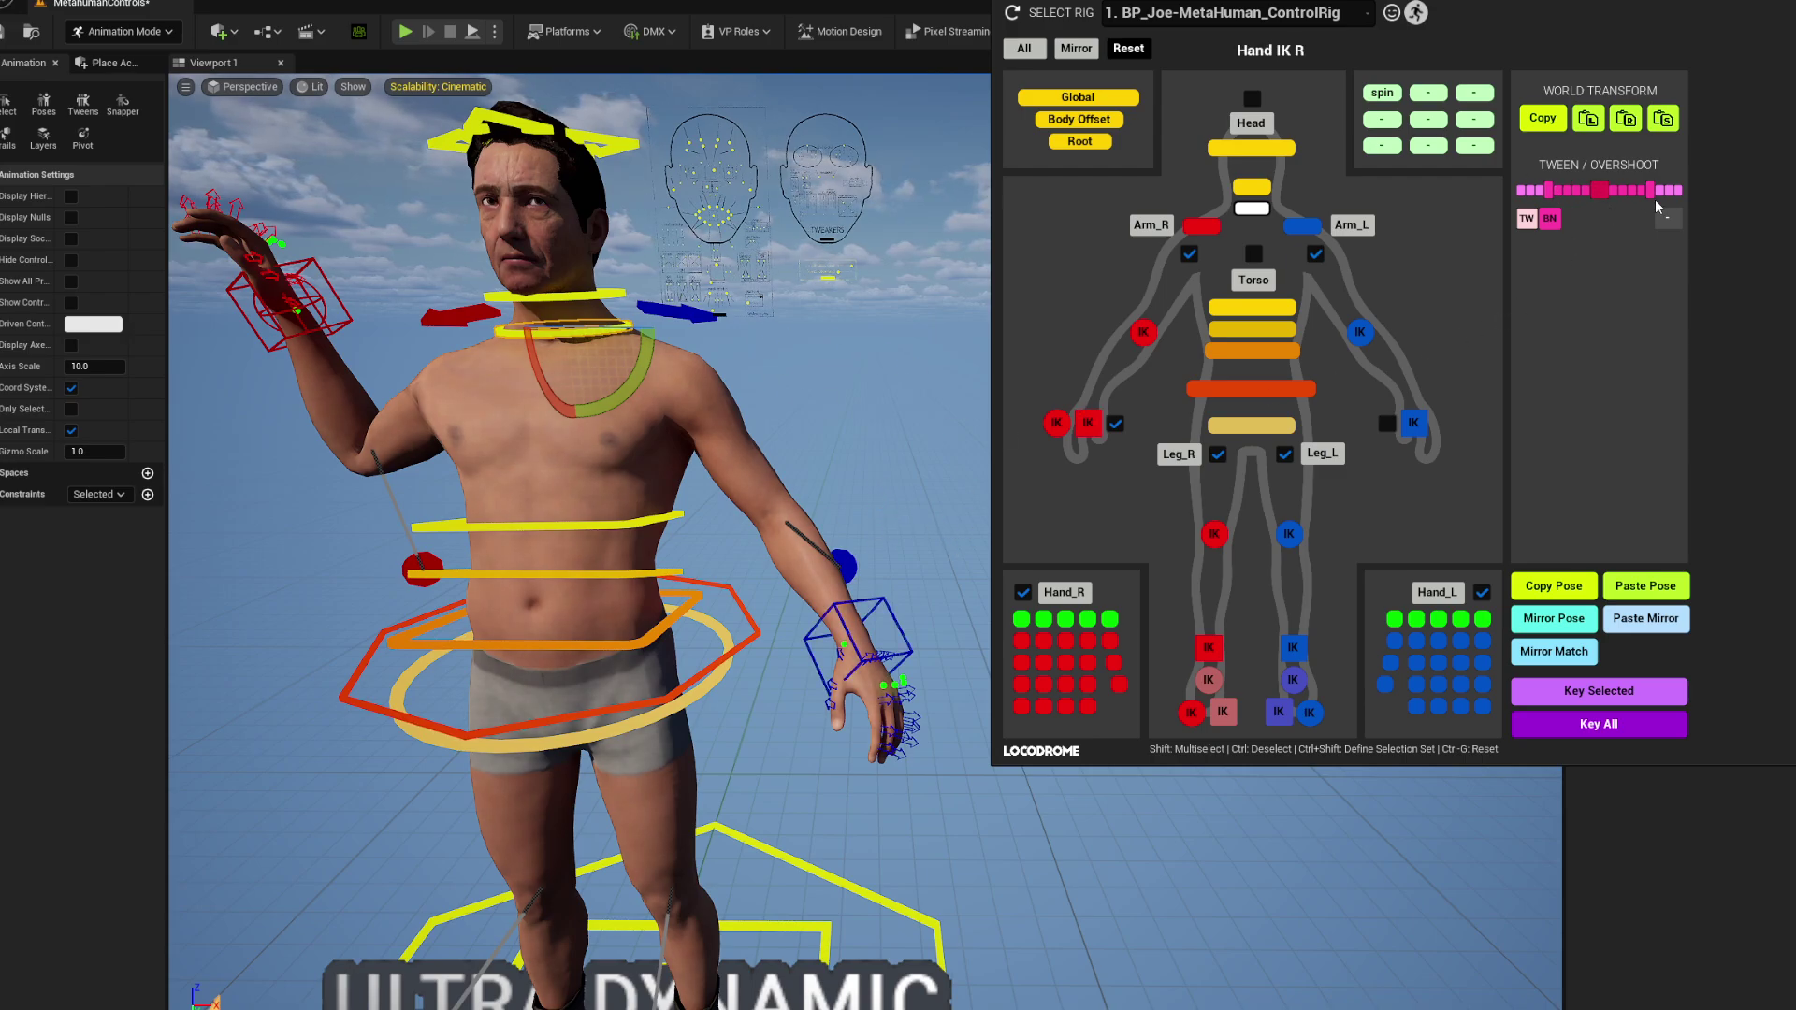
pyautogui.click(1552, 223)
pyautogui.click(1527, 220)
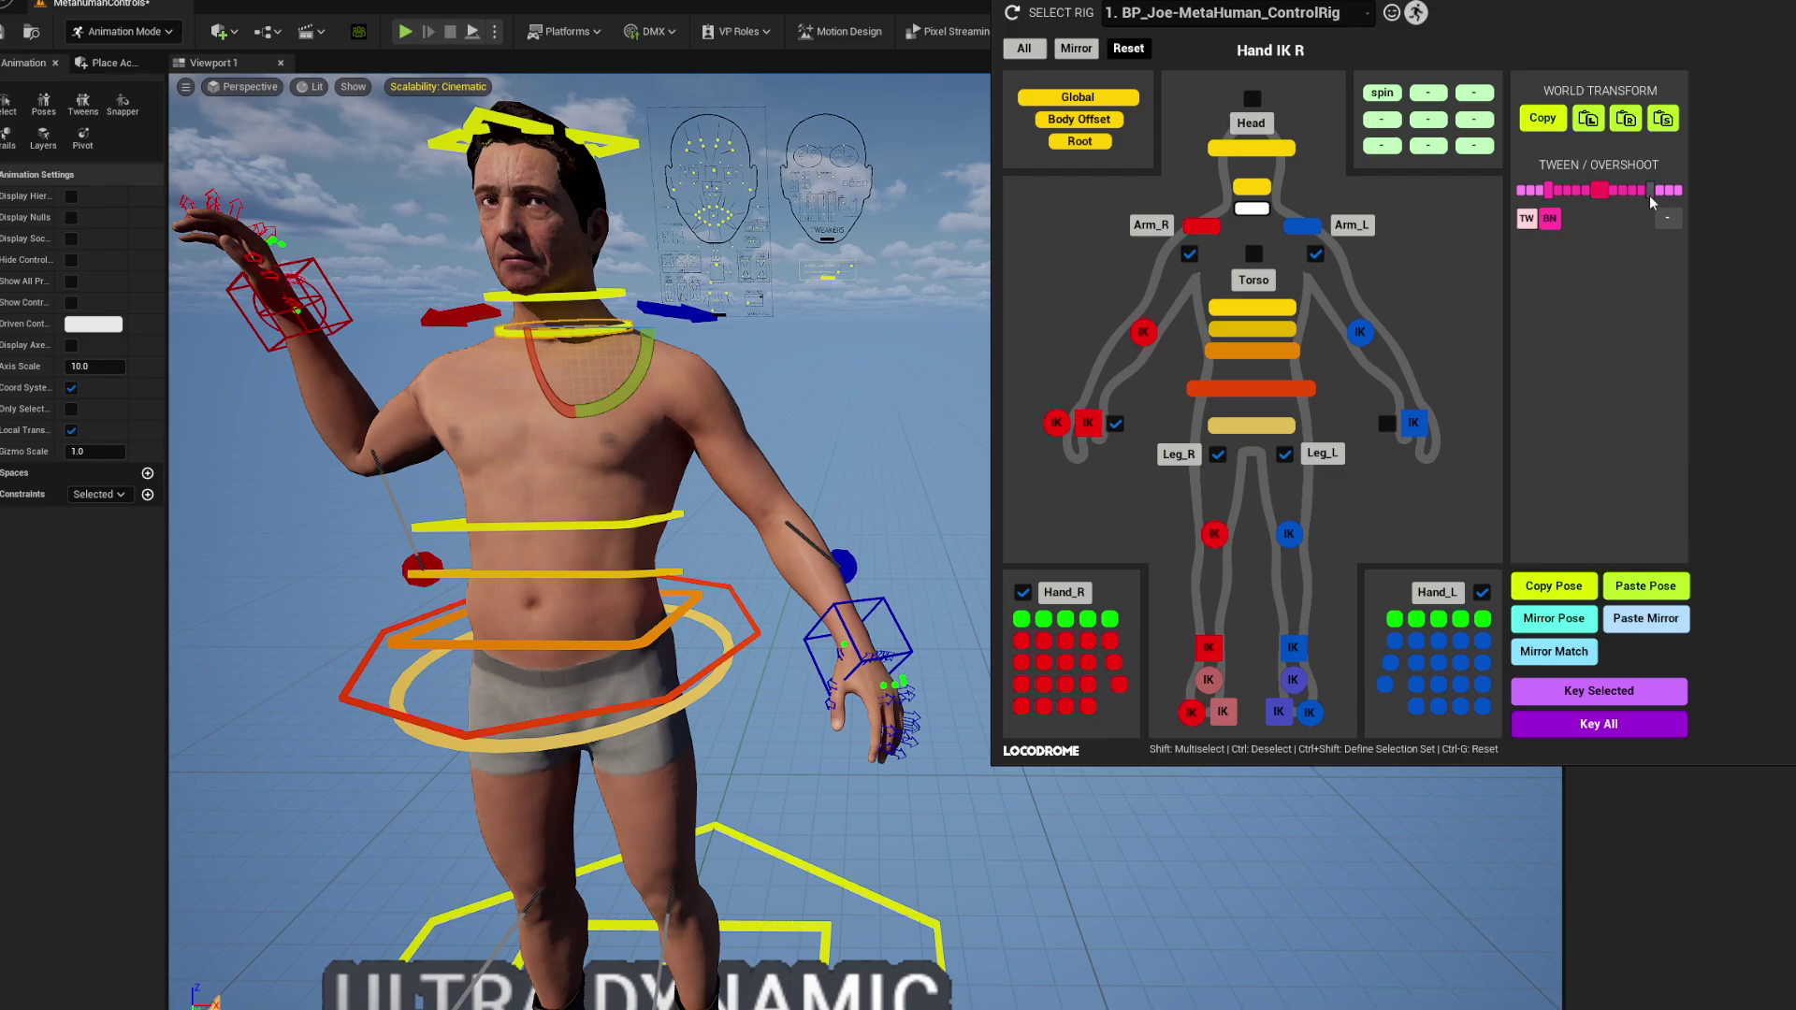
pyautogui.click(1552, 122)
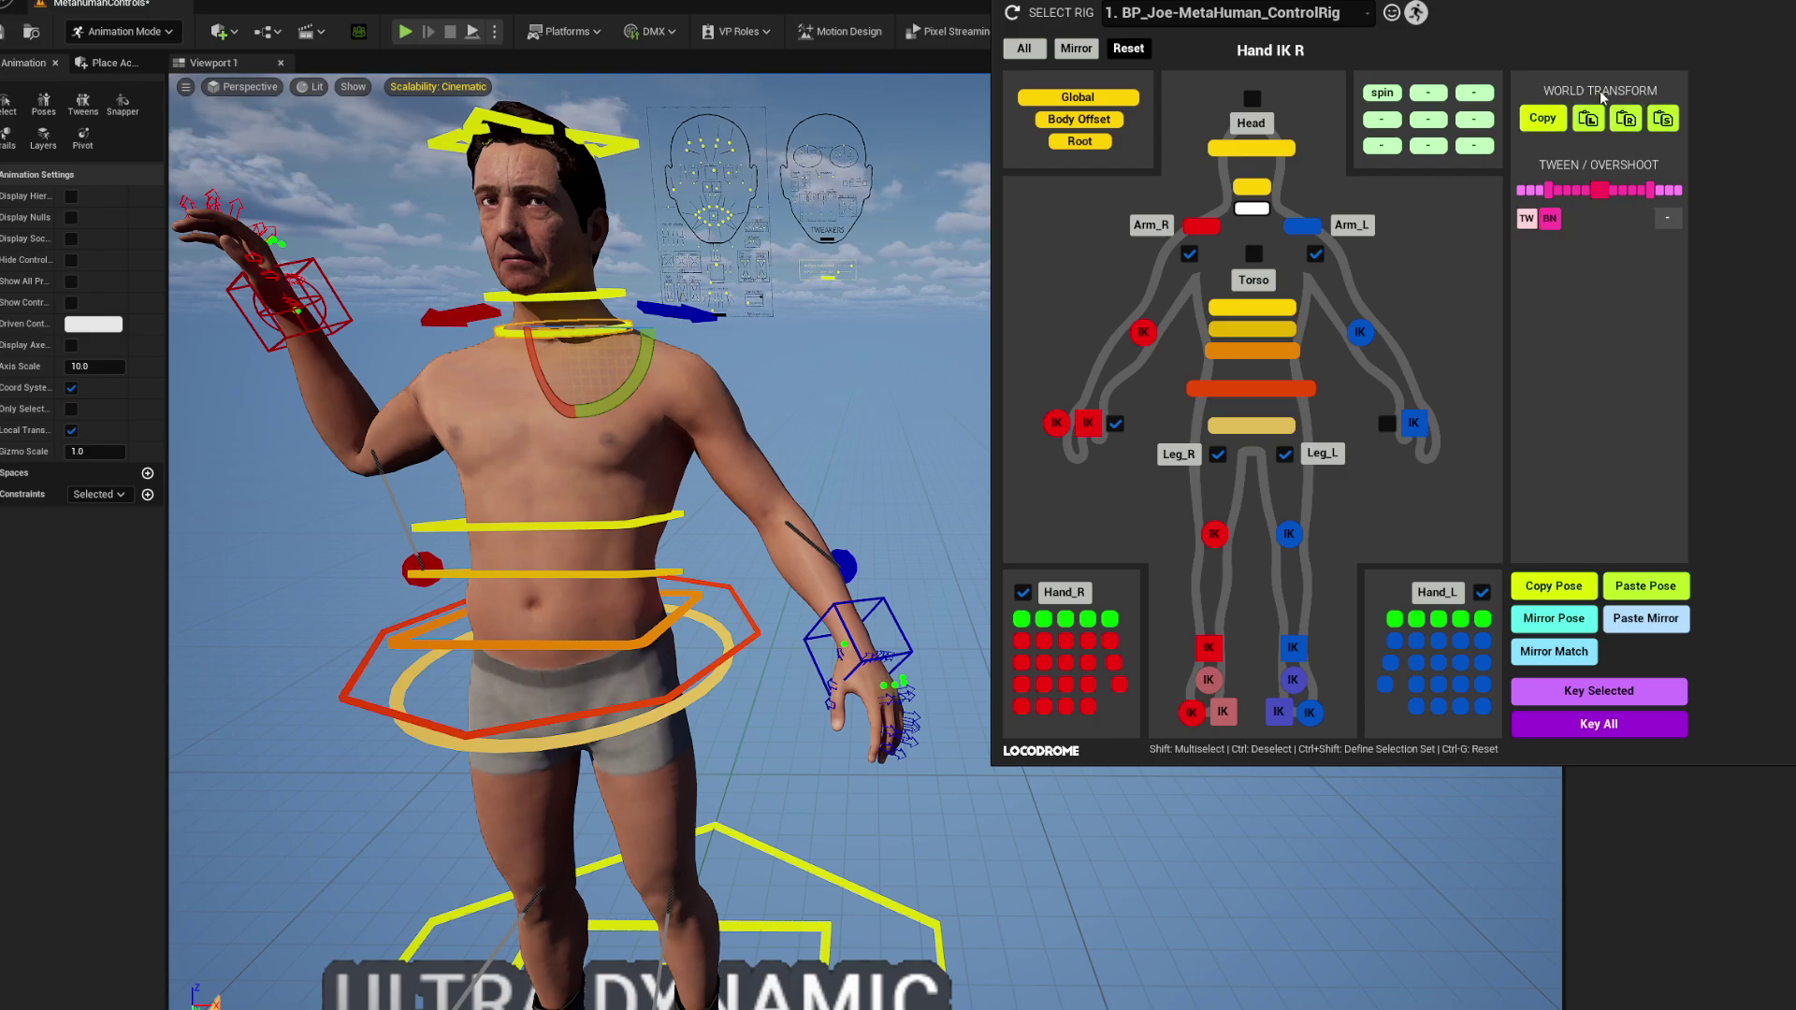
pyautogui.moveTo(685, 535); pyautogui.dragTo(418, 647)
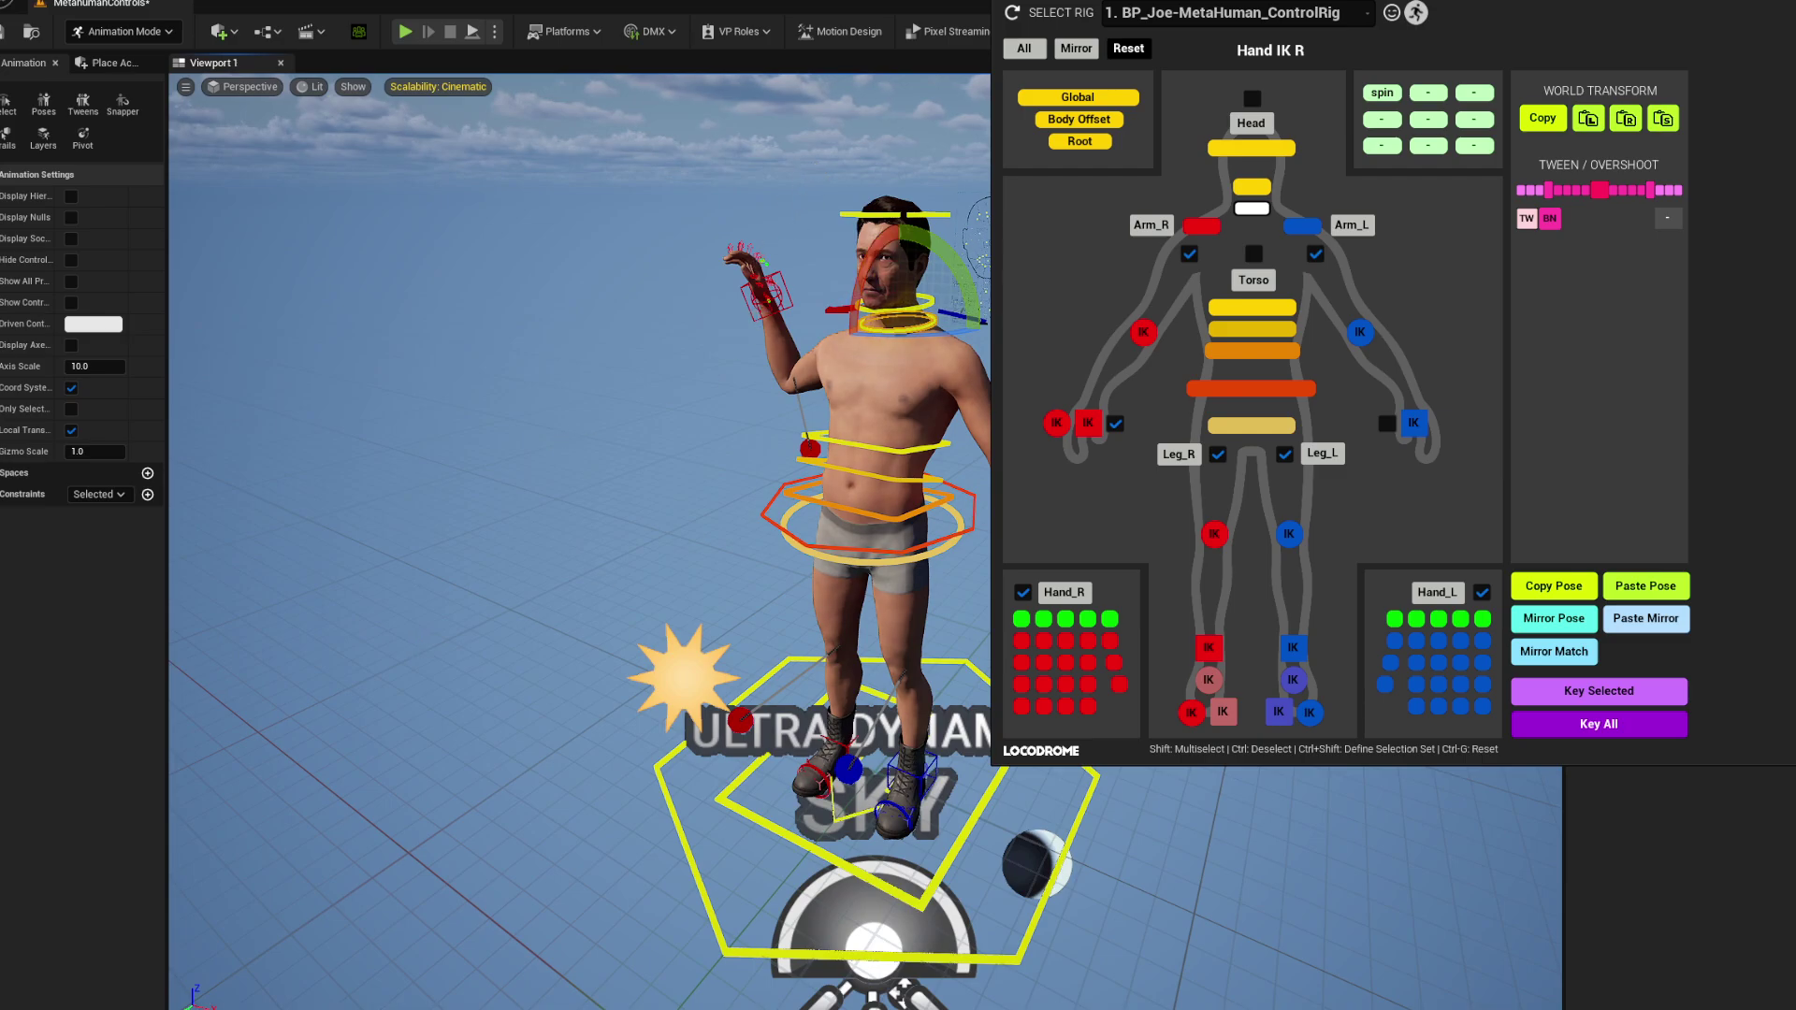
pyautogui.moveTo(903, 989); pyautogui.dragTo(1178, 874)
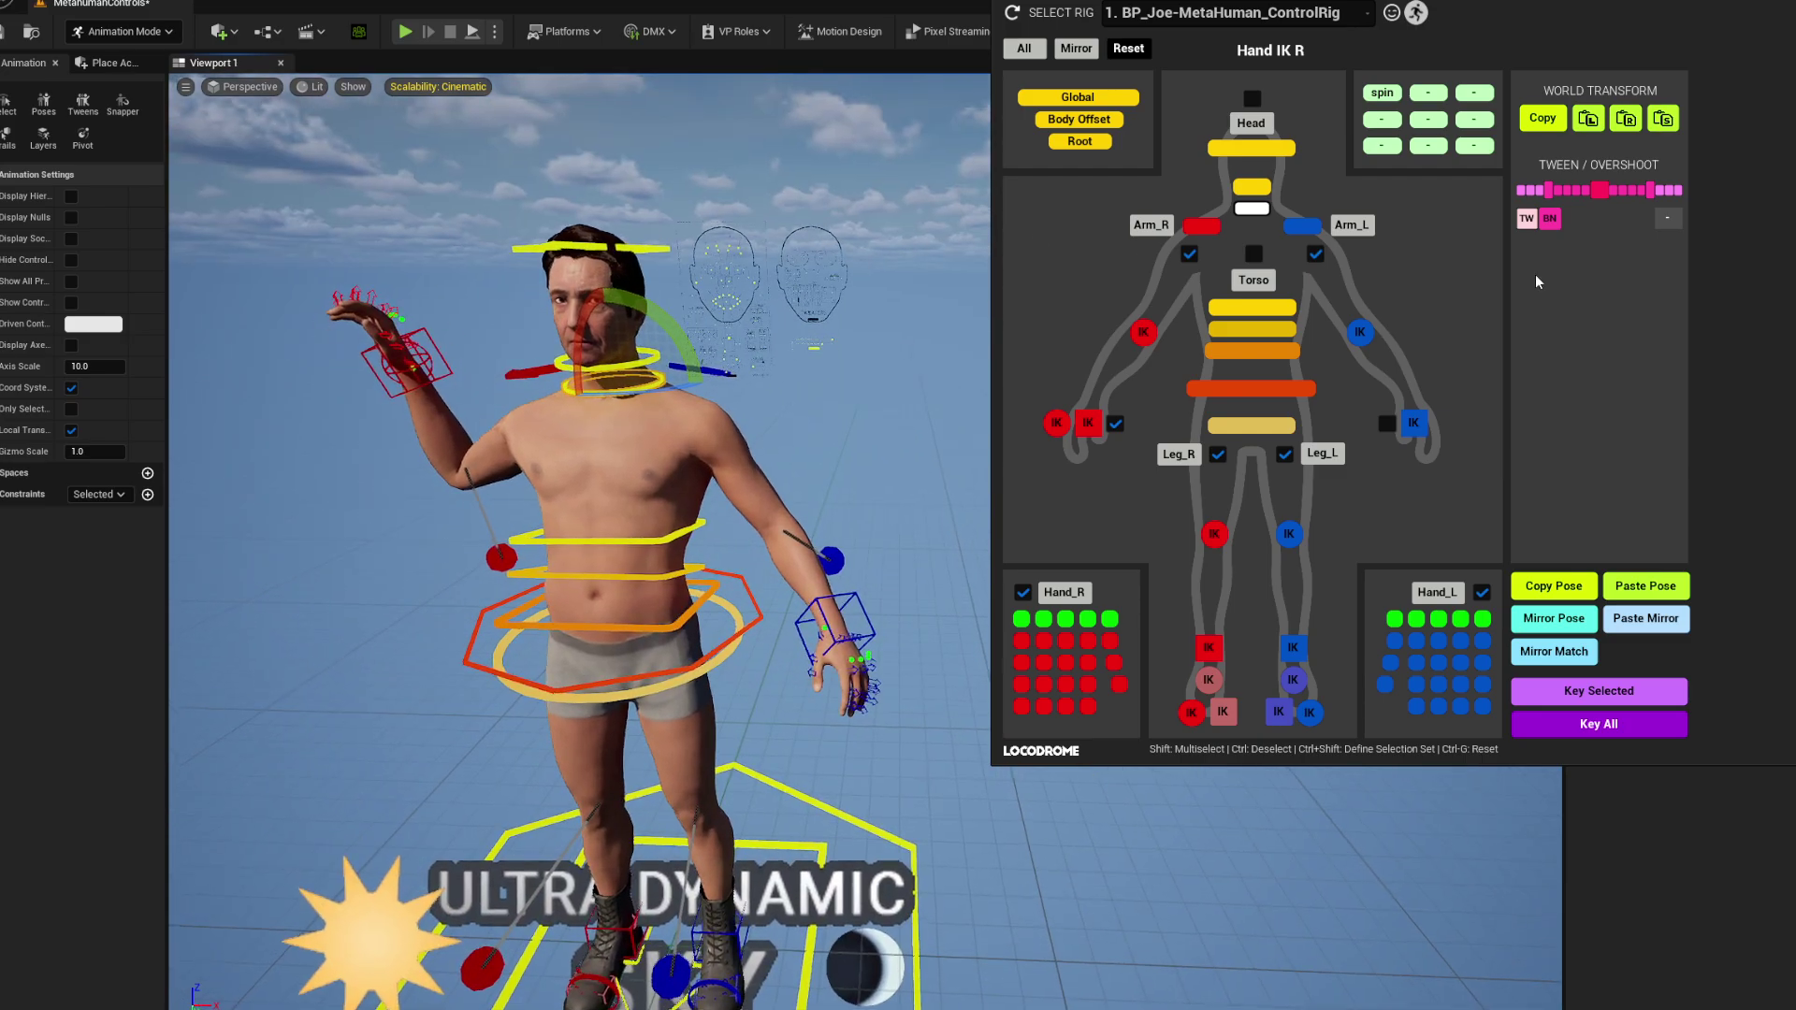
pyautogui.click(1542, 123)
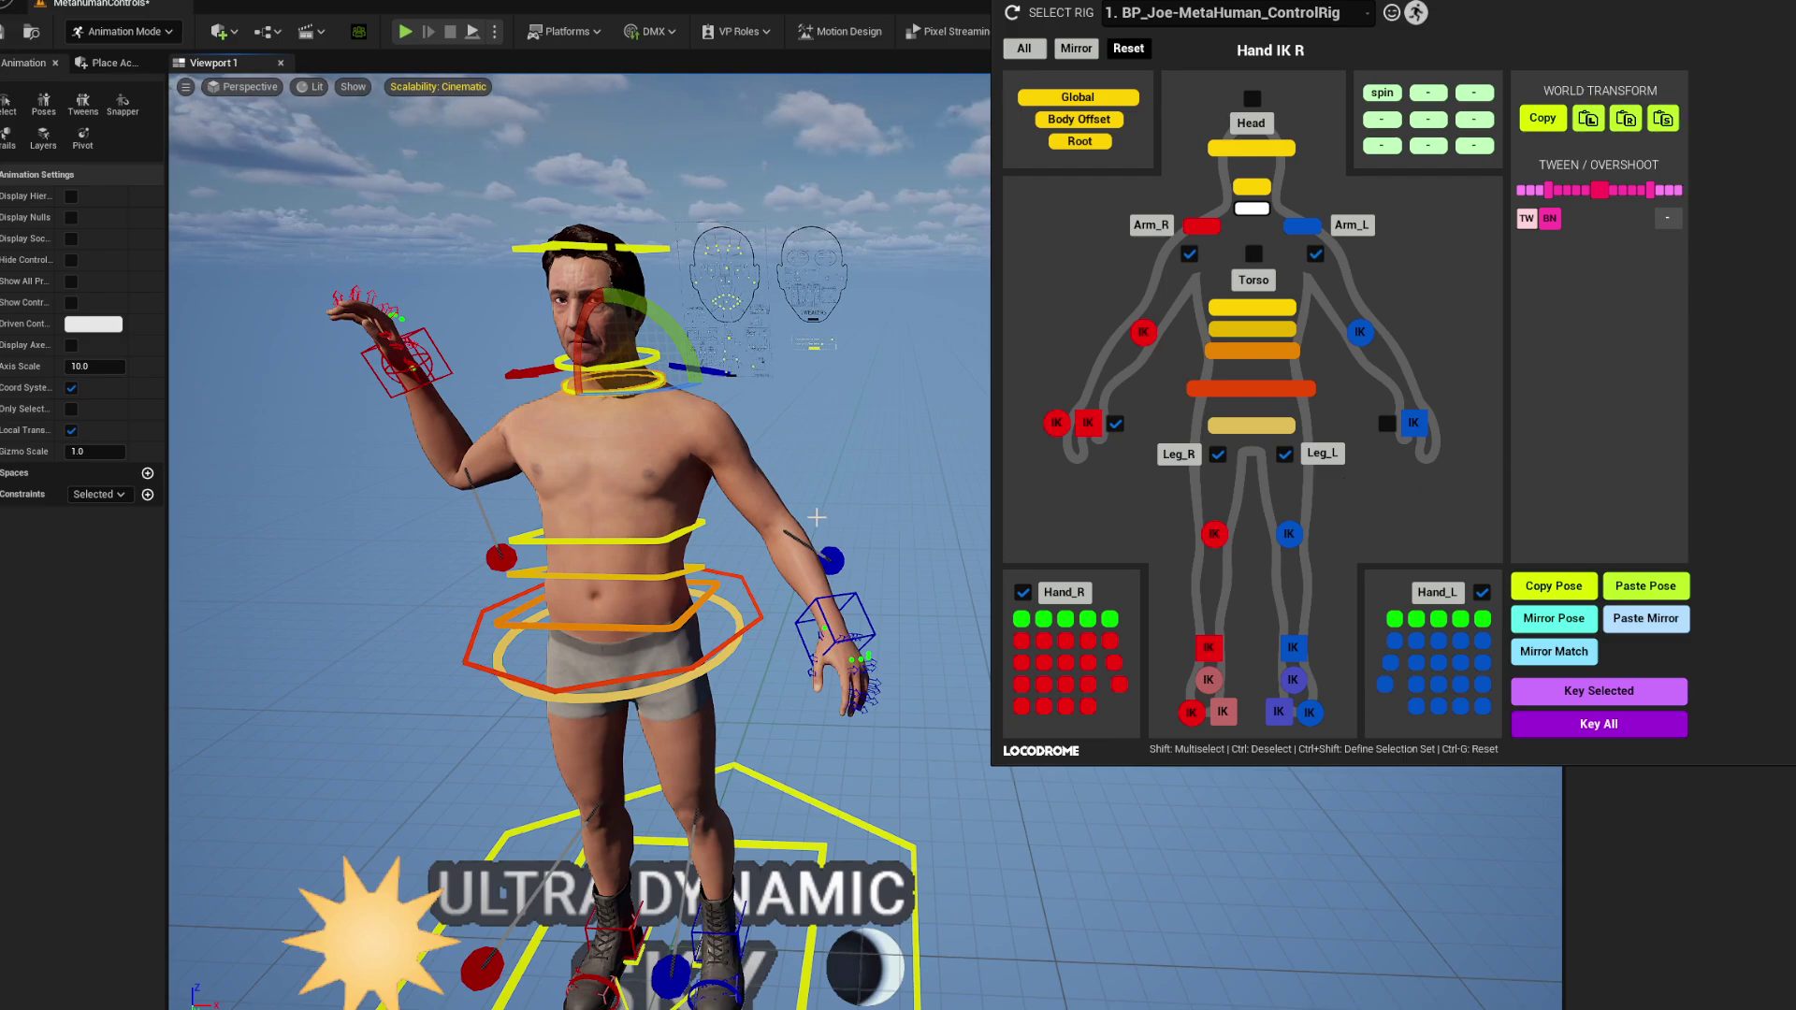
# Select FootRoll_R in the body picker with the Move gizmo active, and pick the Spine_03 control in the viewport.
pyautogui.click(1209, 680)
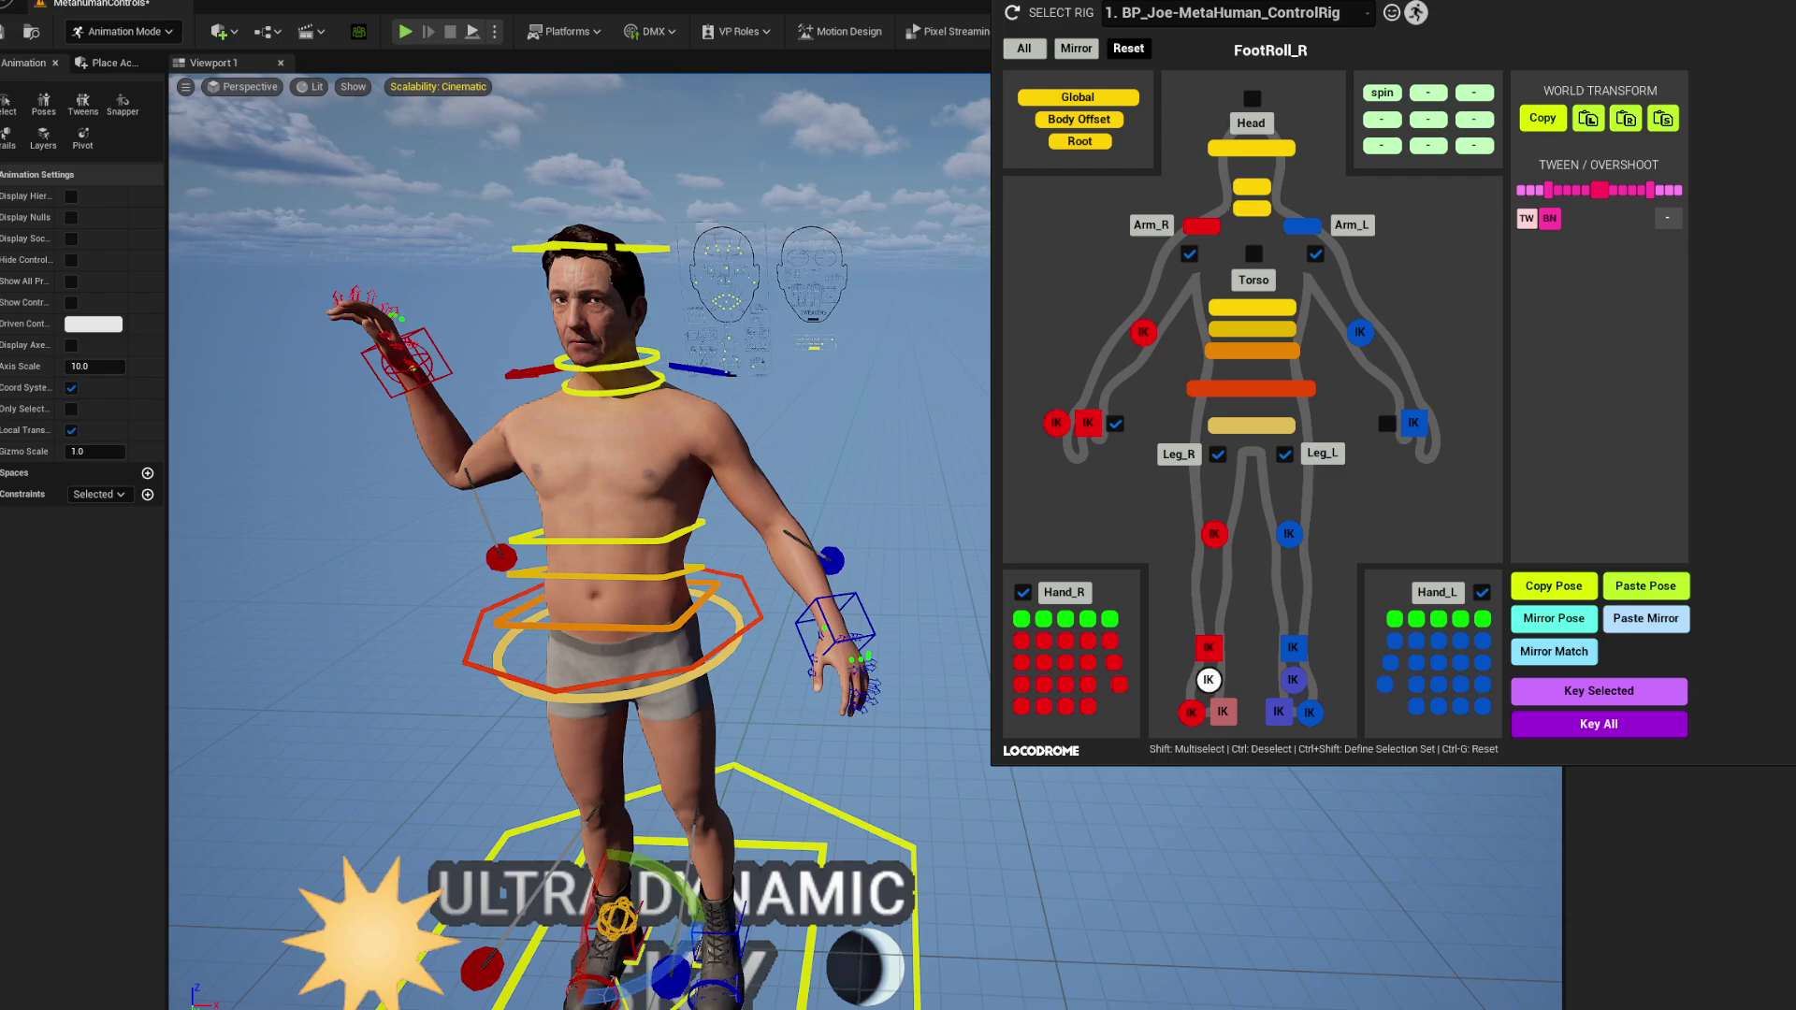
pyautogui.keyDown('alt'); pyautogui.moveTo(802, 722); pyautogui.dragTo(797, 722, button='right'); pyautogui.keyUp('alt')
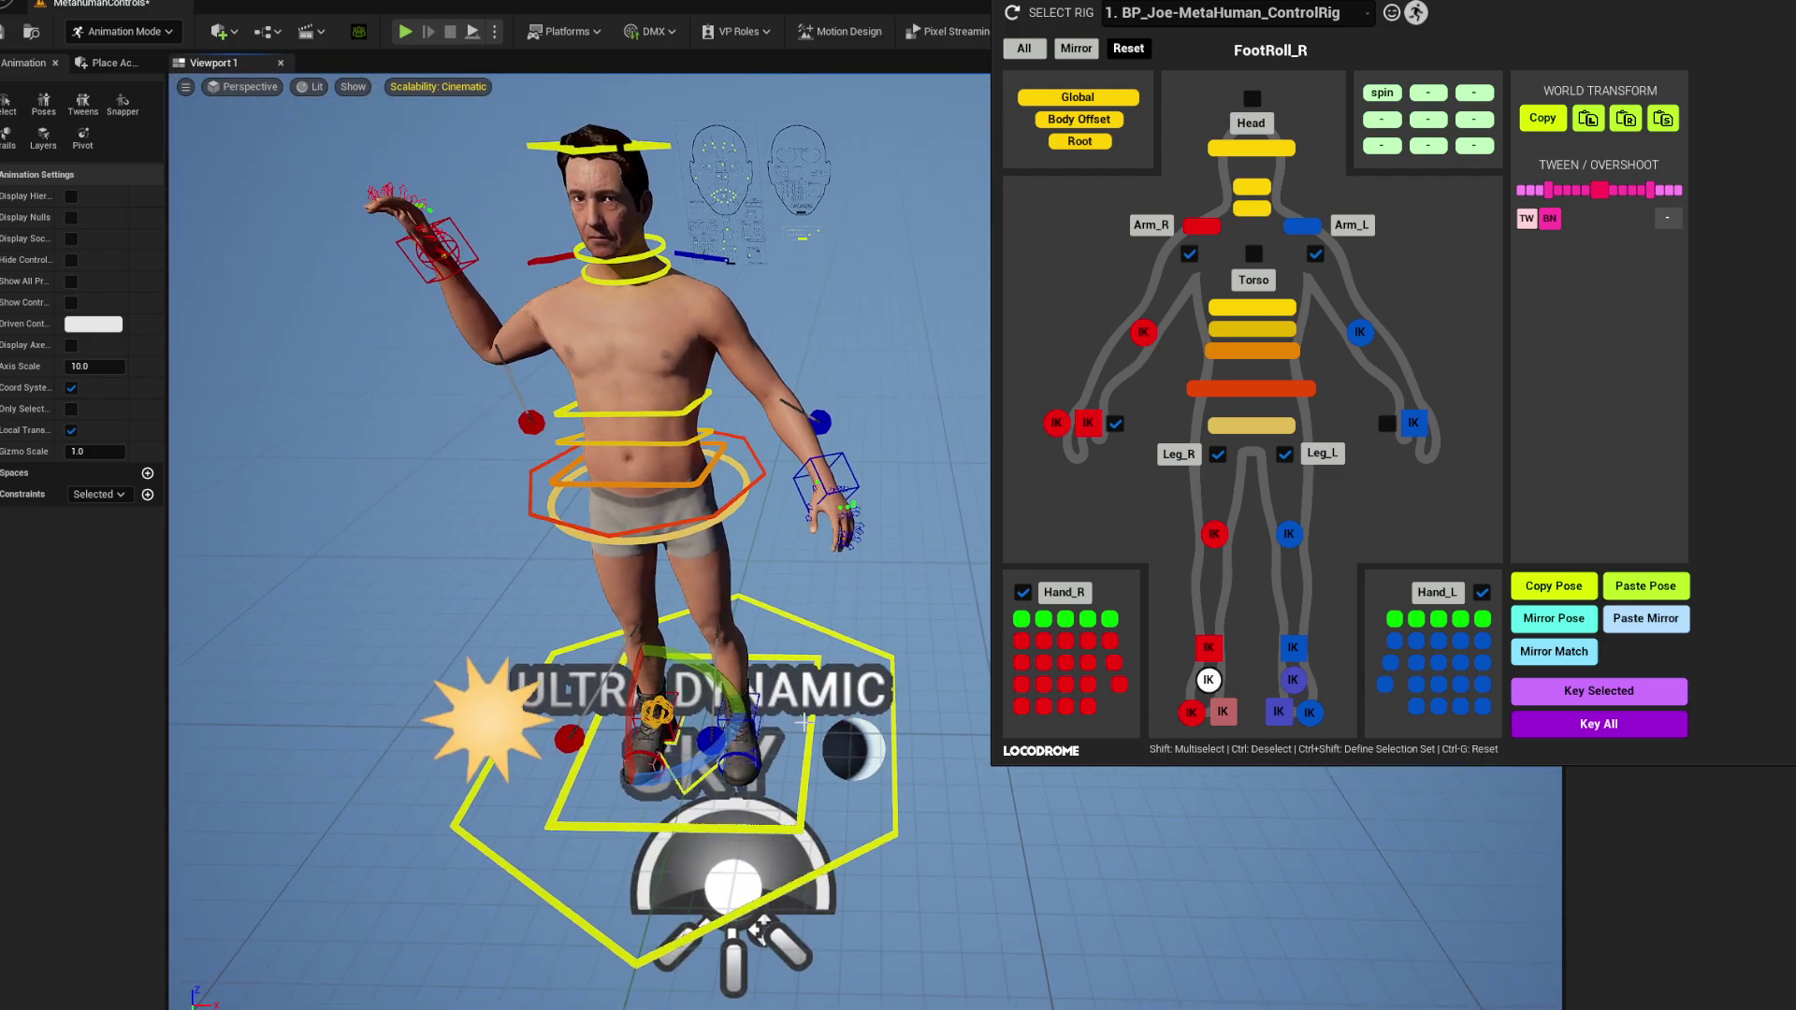
pyautogui.press('w')
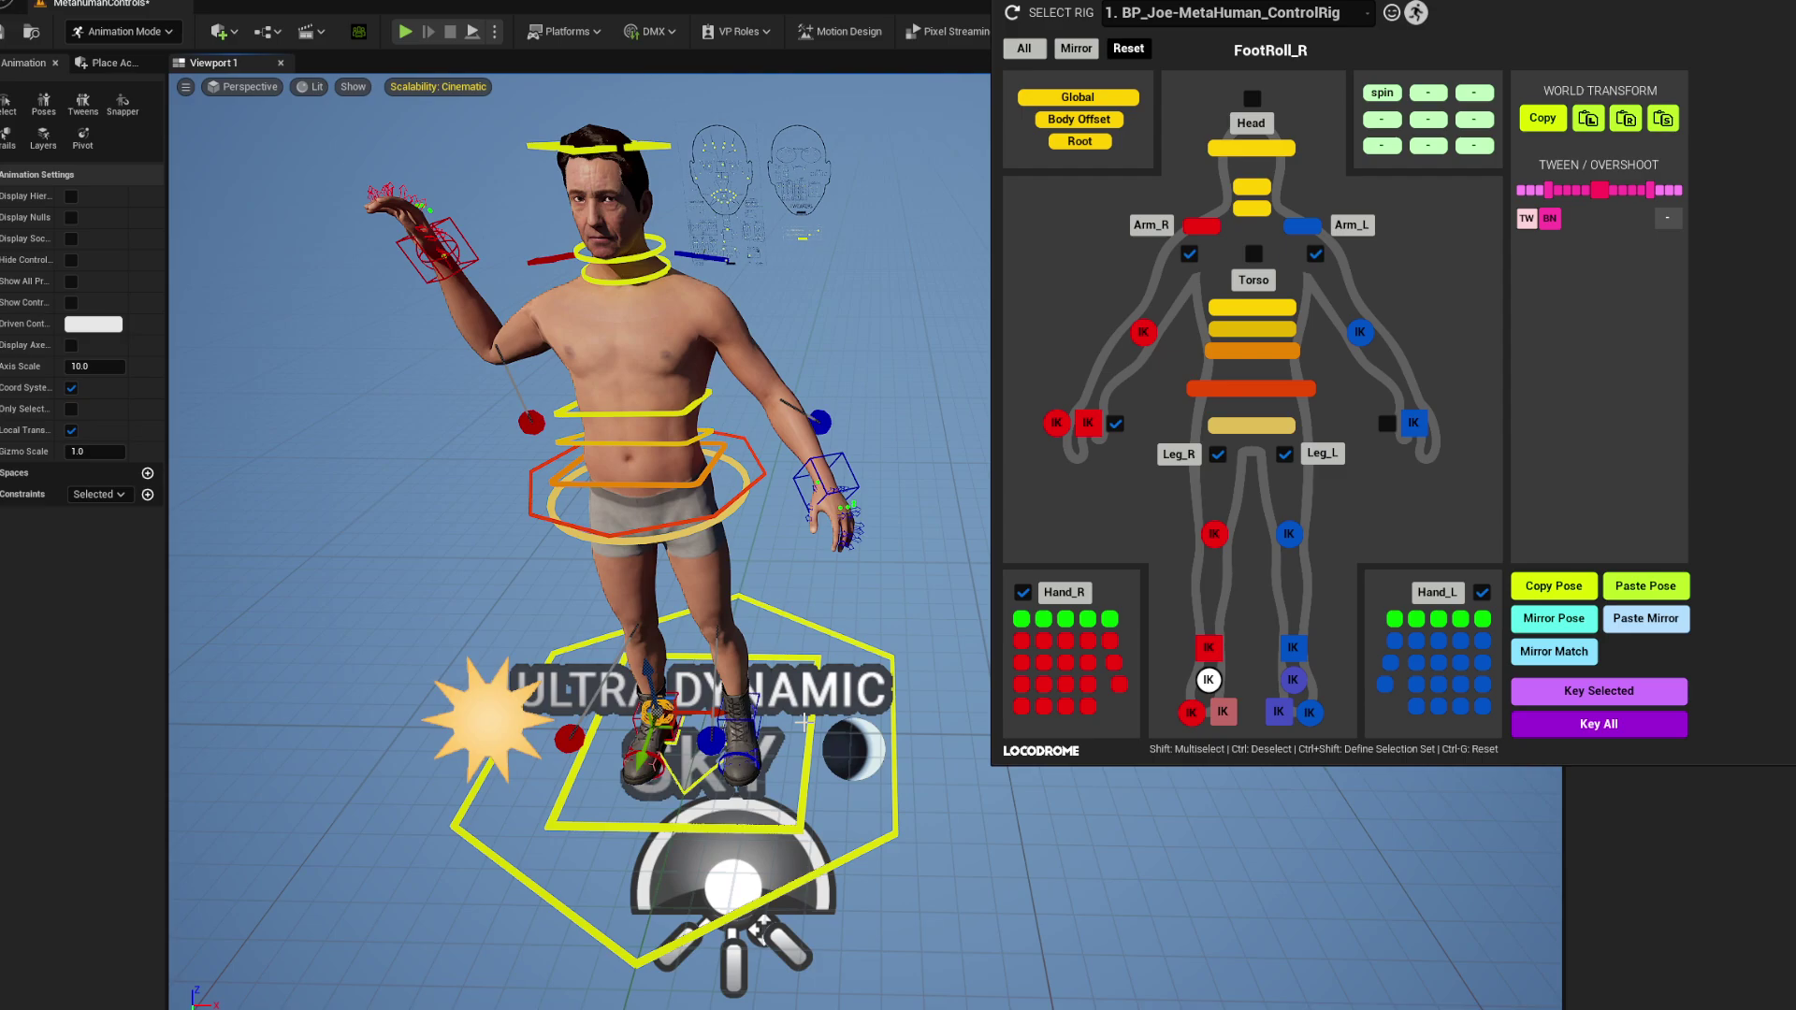
pyautogui.click(680, 414)
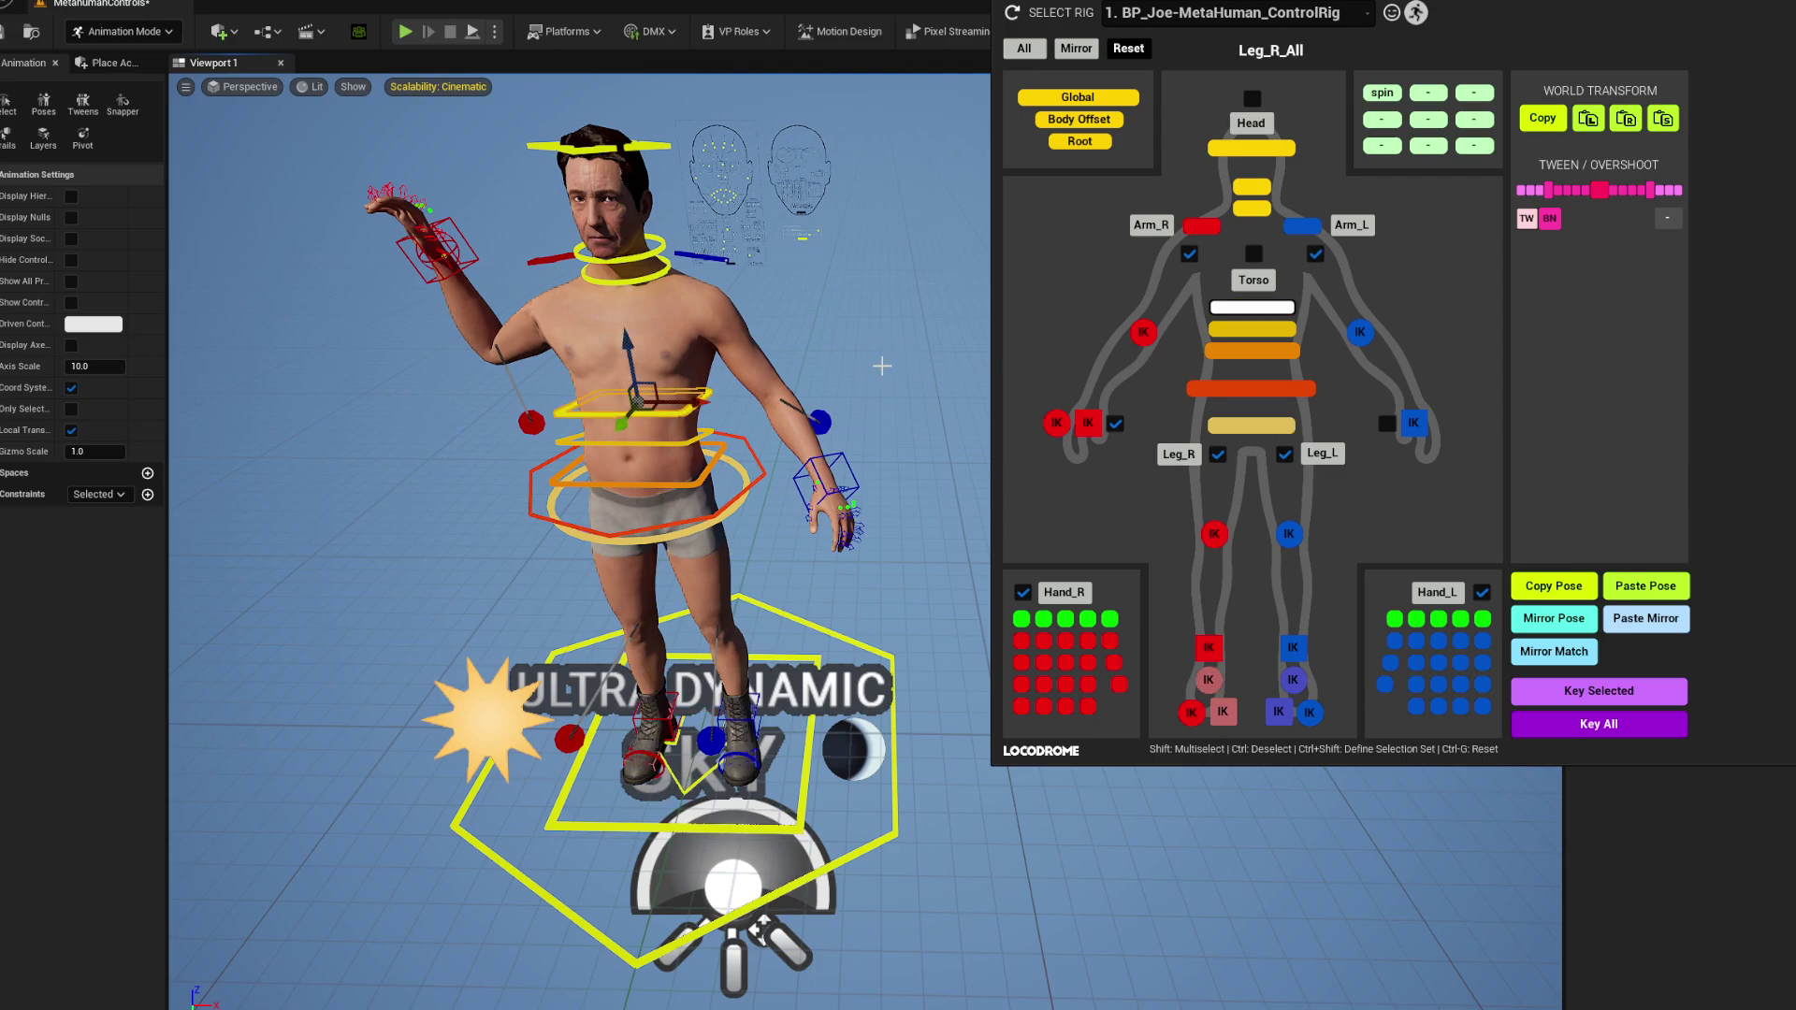
pyautogui.moveTo(883, 366); pyautogui.dragTo(899, 334, button='right')
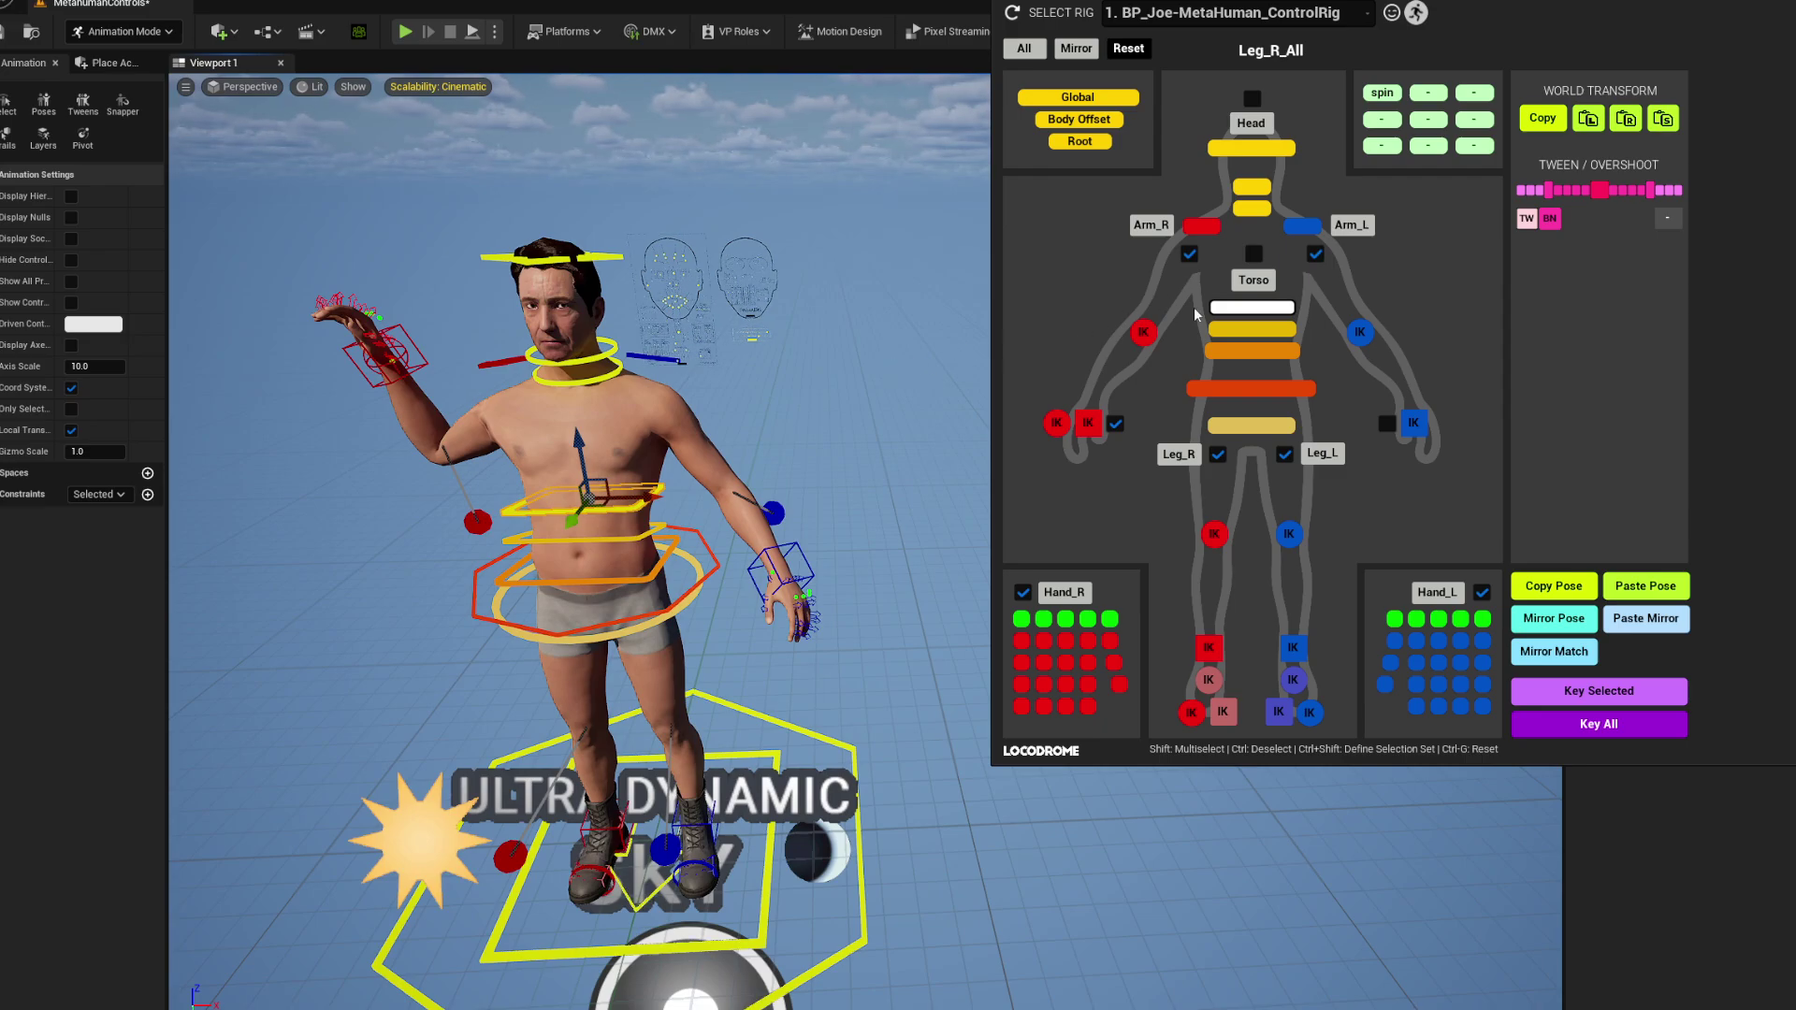
# Select the Spine_02 control, reset it after posing, and pick the Hips control in the body picker.
pyautogui.click(1255, 329)
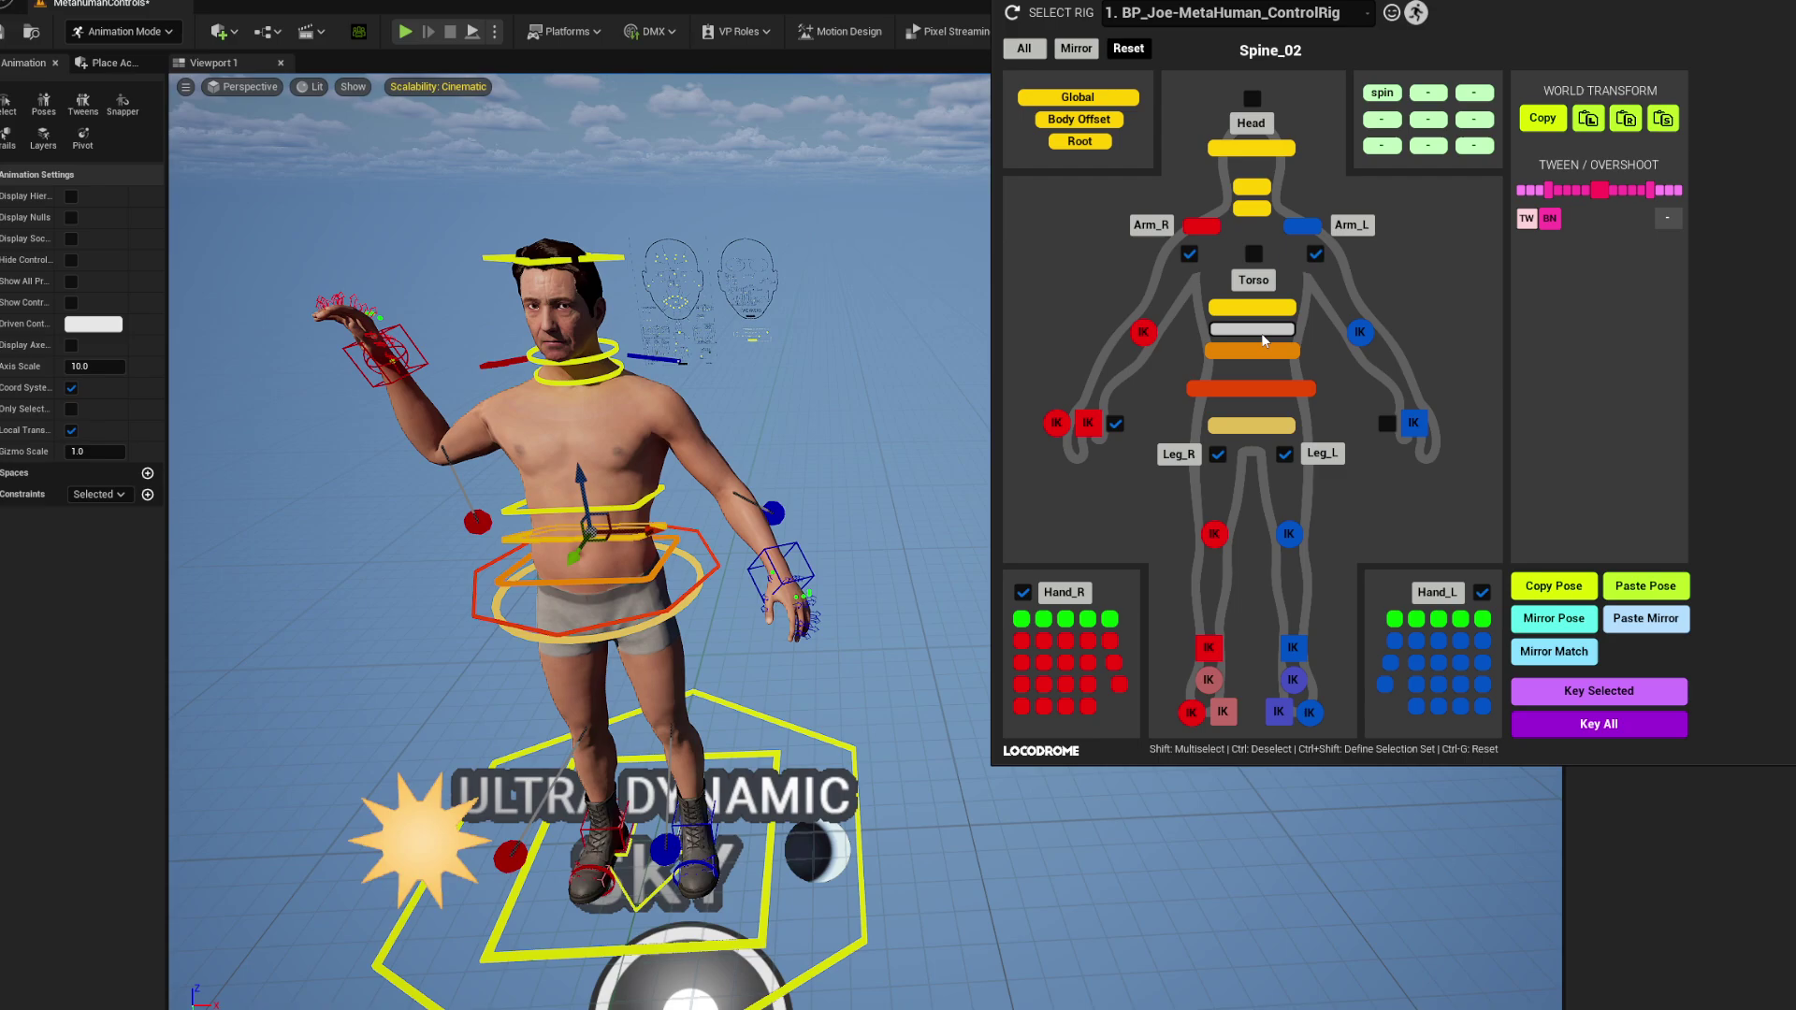
pyautogui.hotkey('ctrl', 'g')
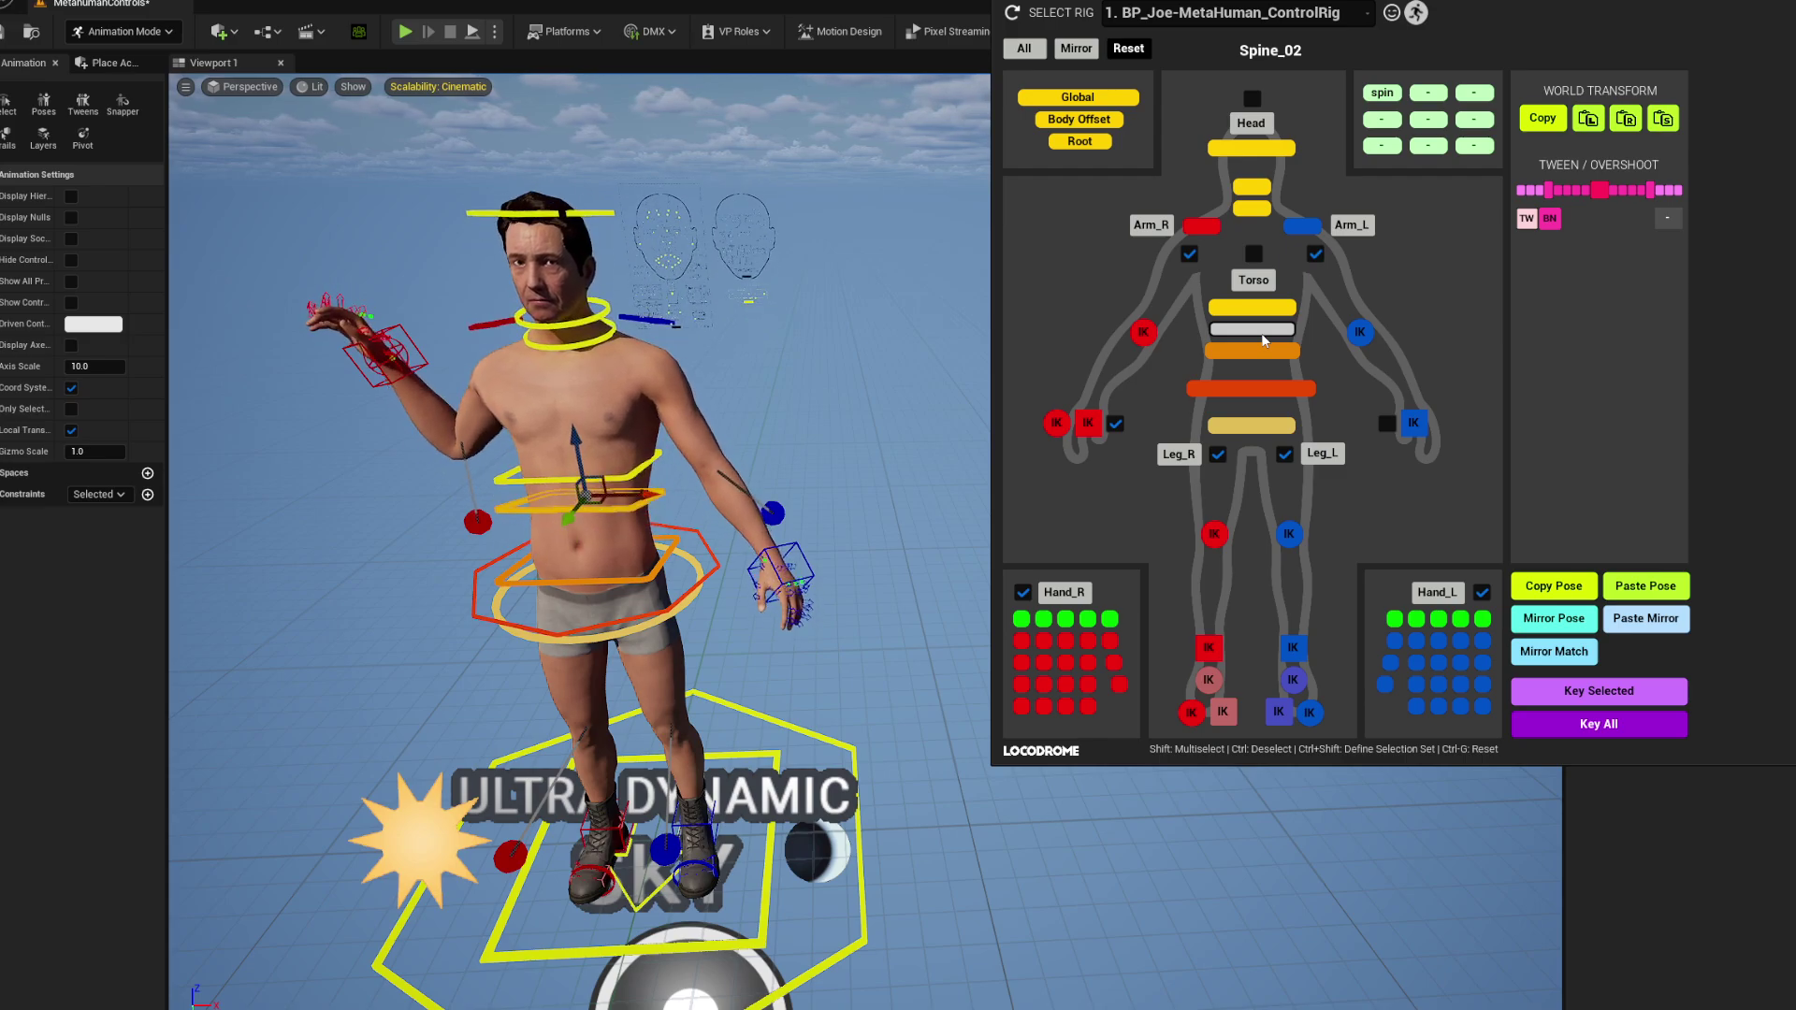
pyautogui.click(1244, 428)
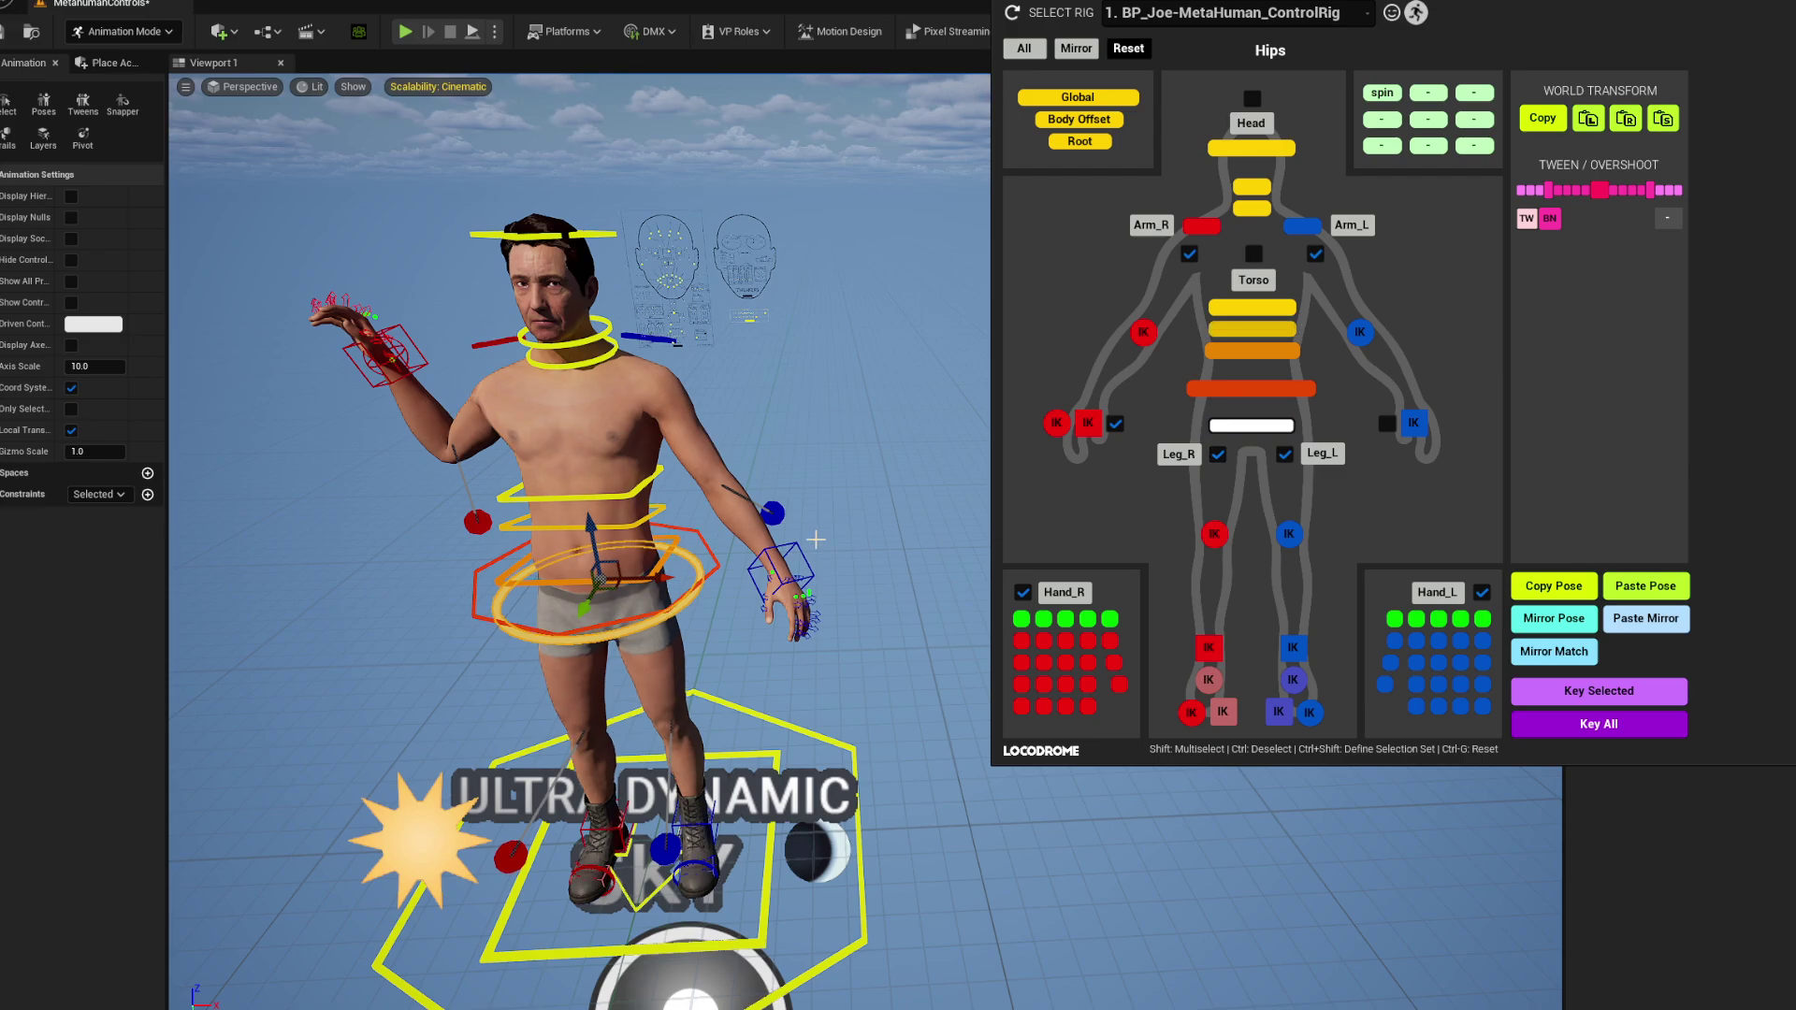
# Recall and clear the spine selection set, and redefine it from the Spine_03, Spine_02 and Spine_01 controls.
pyautogui.click(1380, 92)
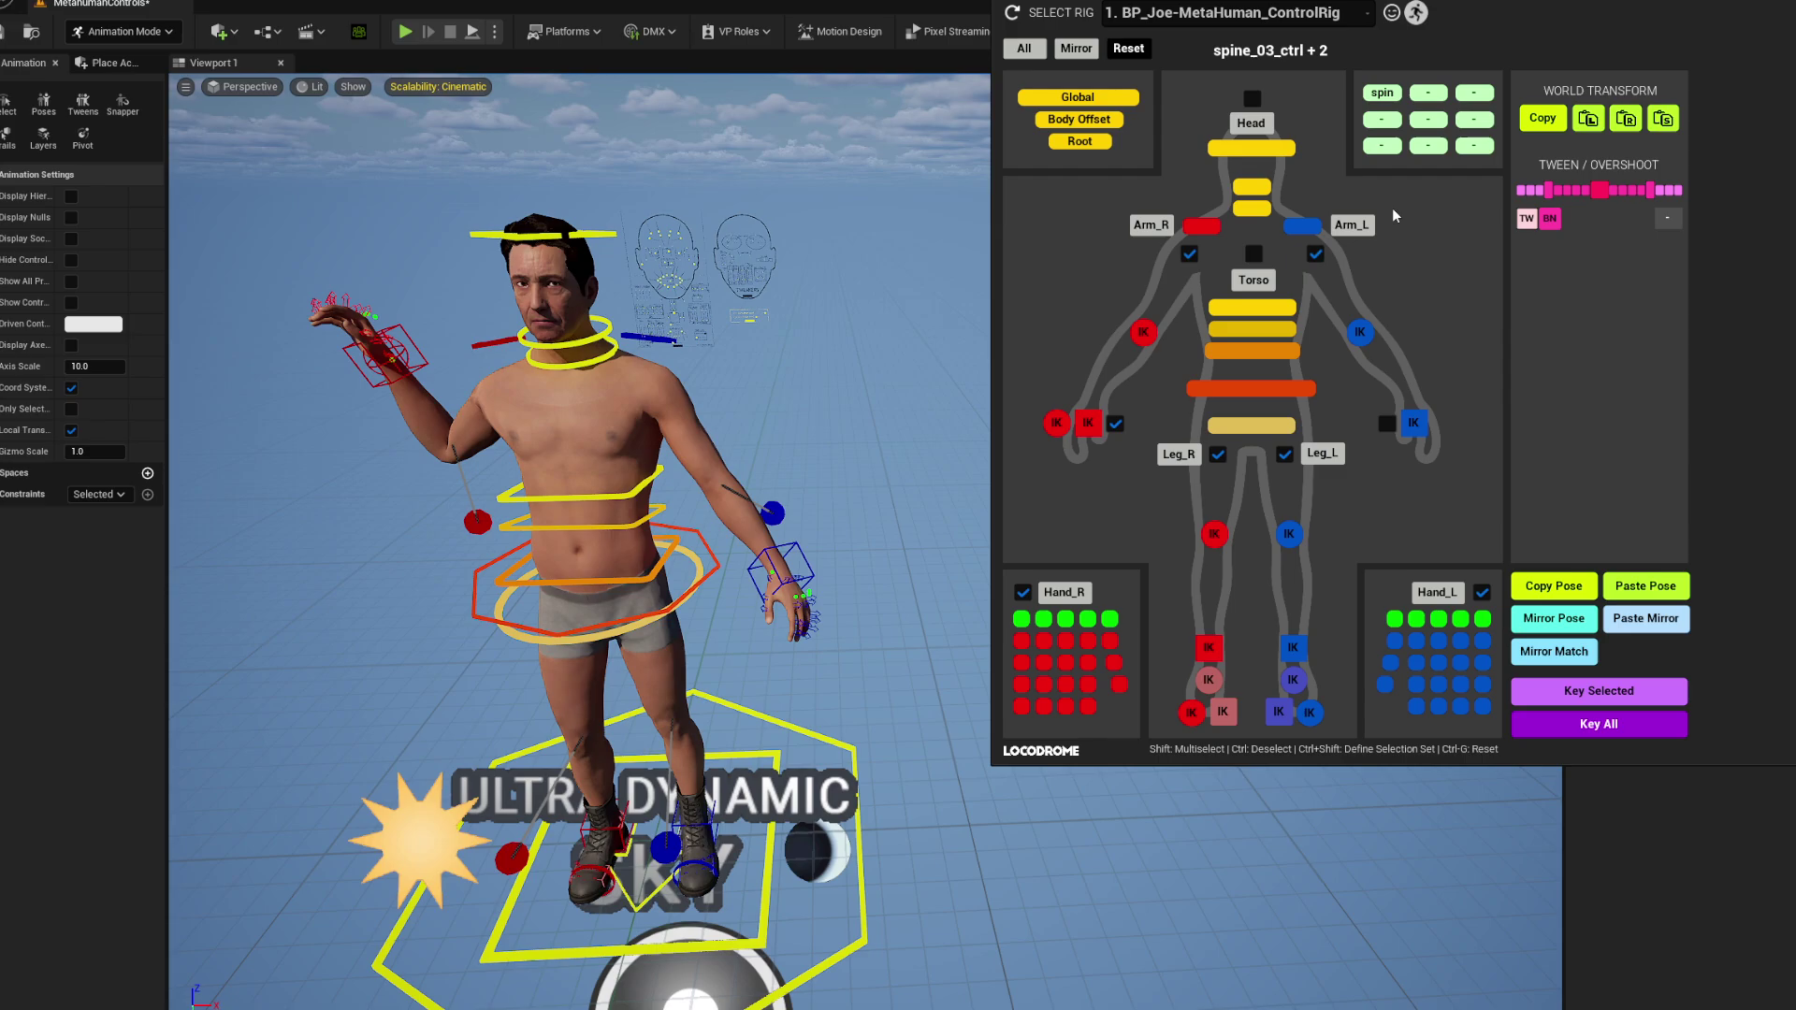
pyautogui.click(1384, 93)
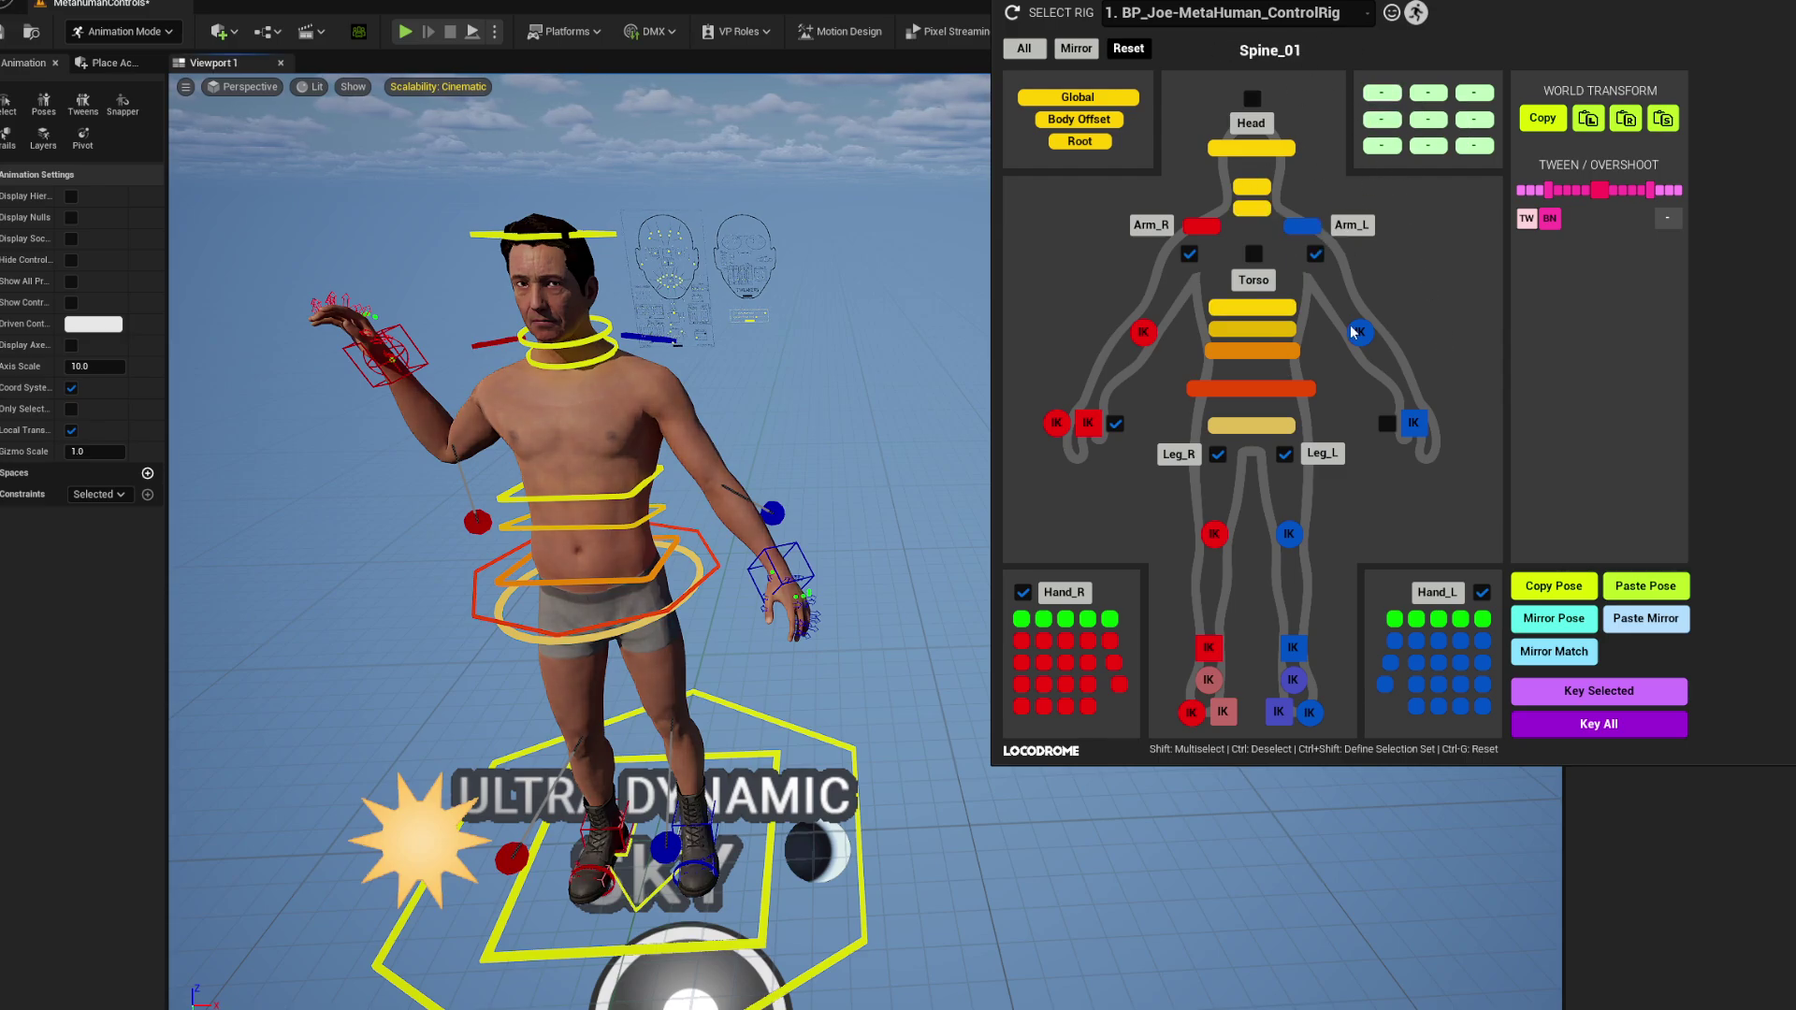
pyautogui.click(1252, 307)
pyautogui.keyDown('shift'); pyautogui.click(1249, 328); pyautogui.keyUp('shift')
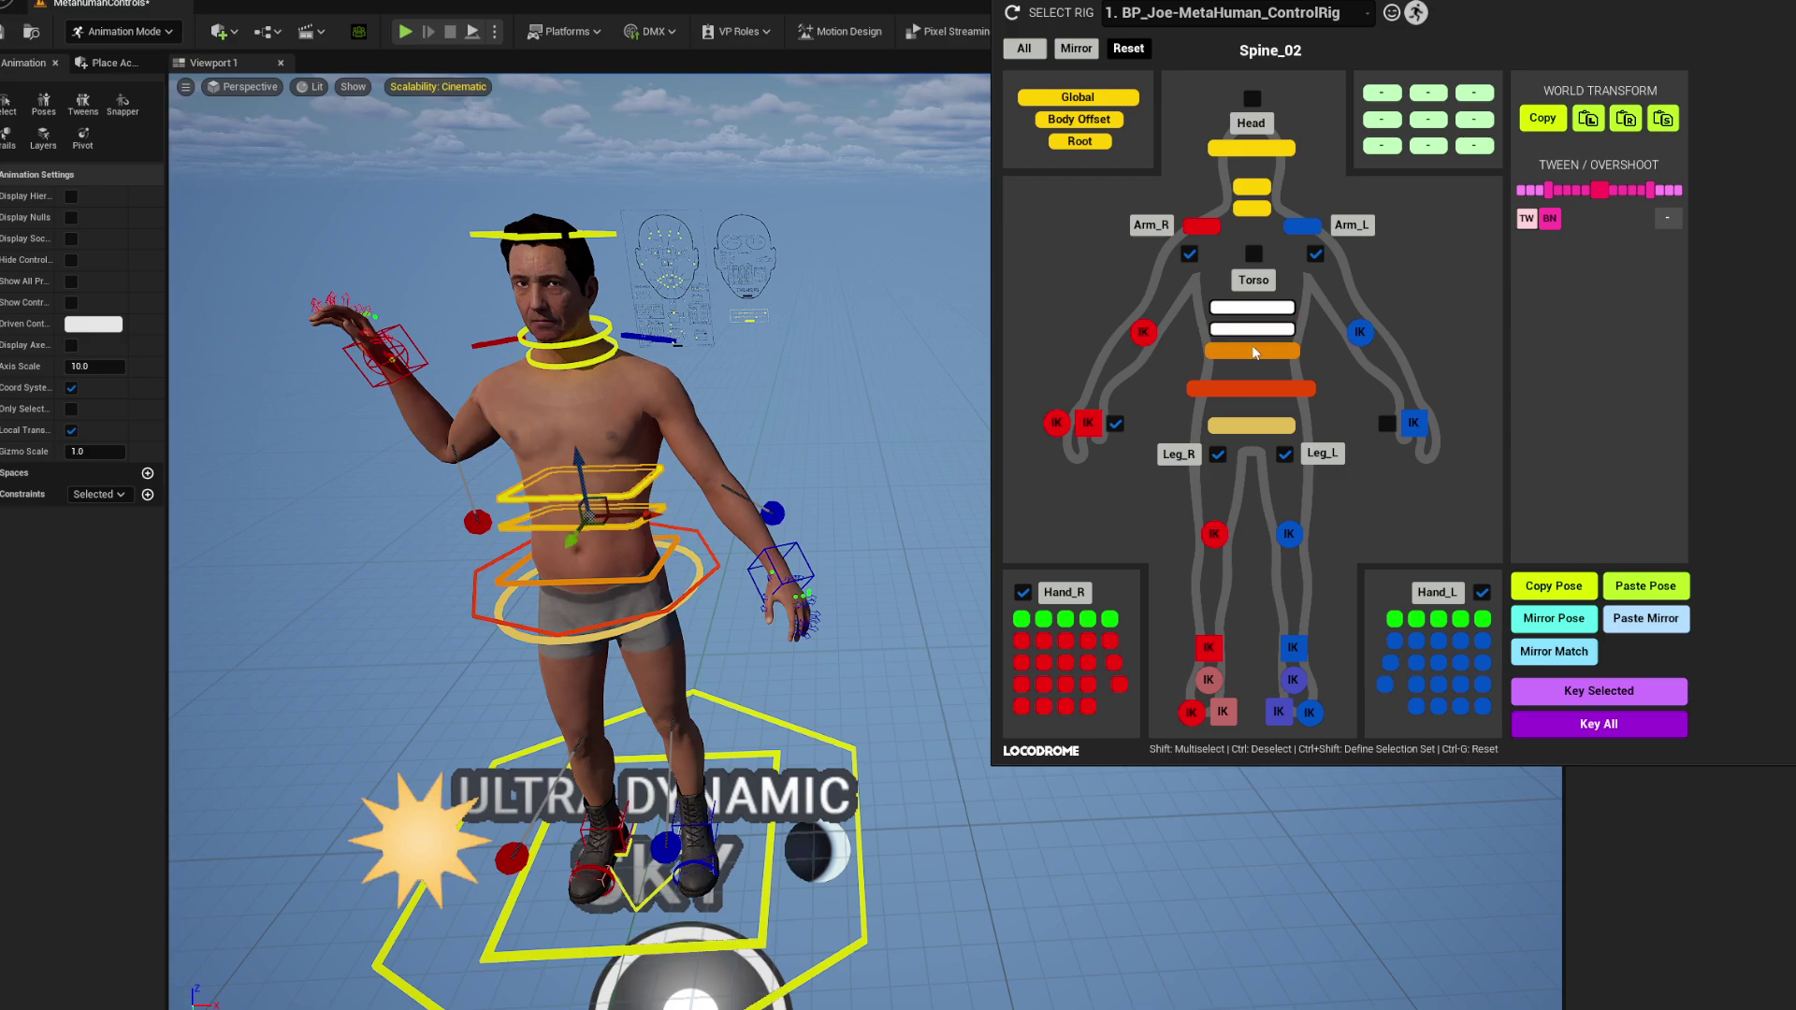
pyautogui.keyDown('shift'); pyautogui.click(1255, 351); pyautogui.keyUp('shift')
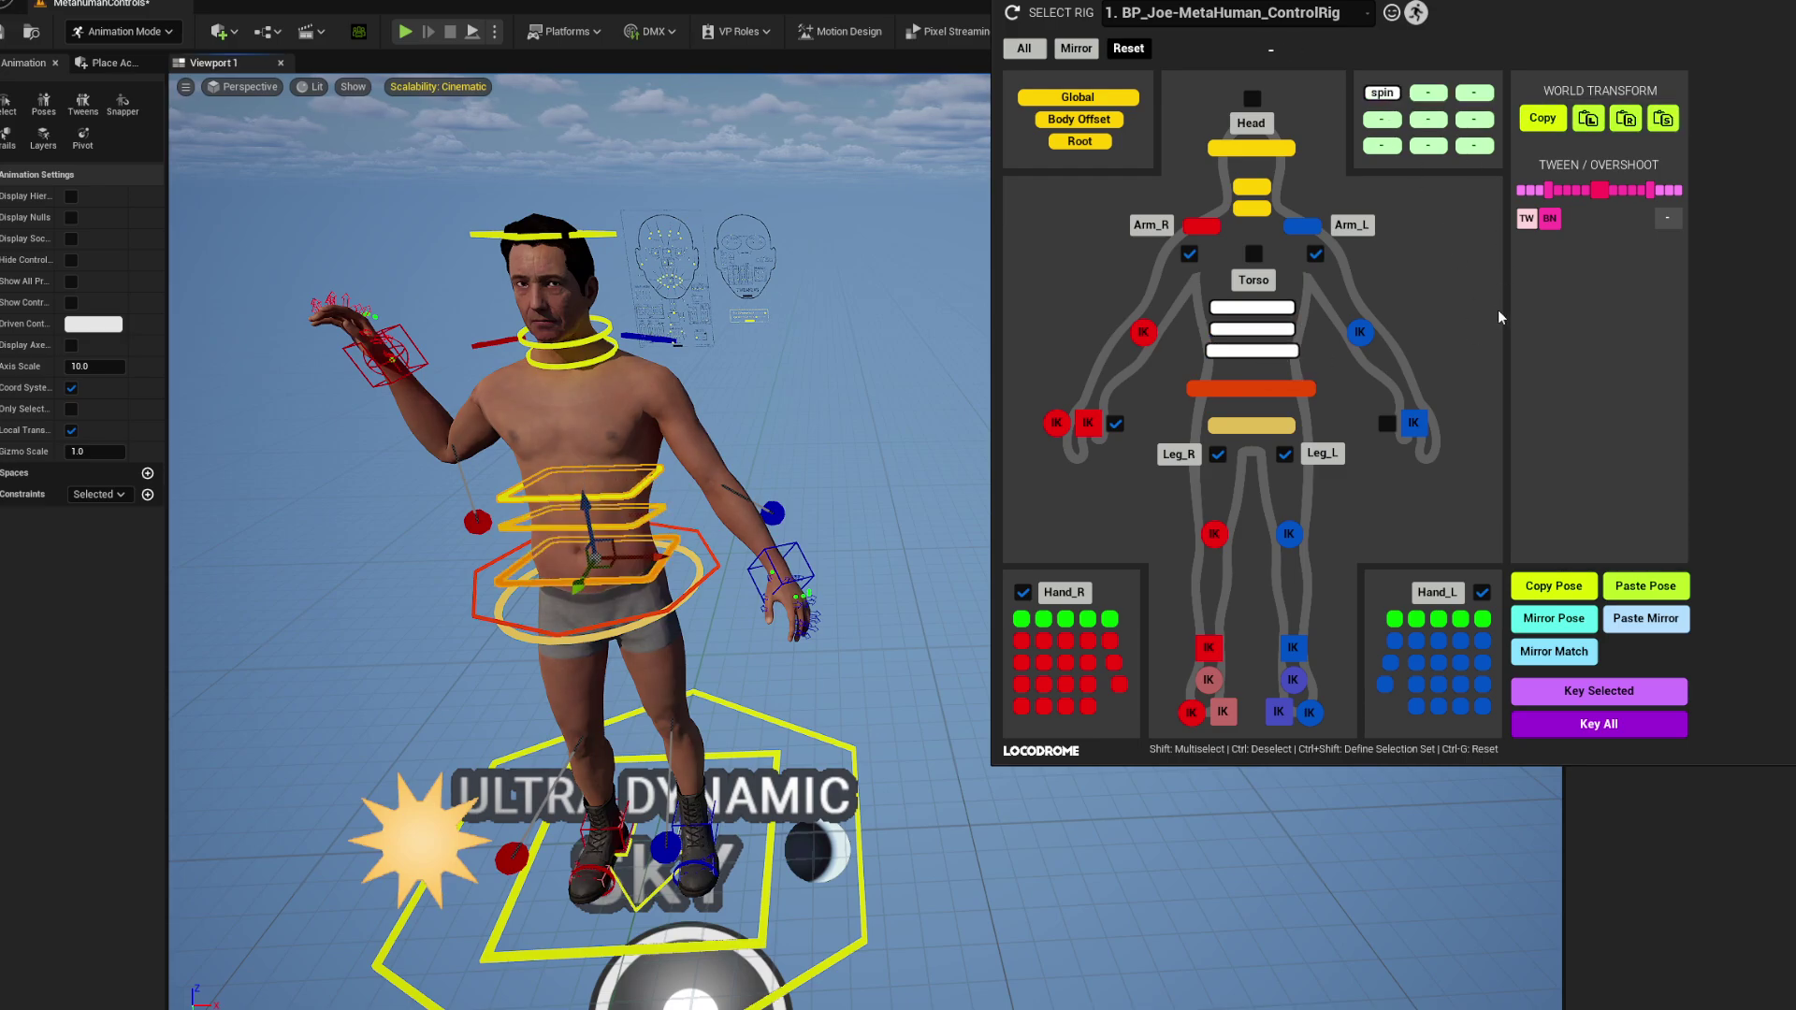
# Select the Body and Hips controls and define them as the first selection set in place of the spine set.
pyautogui.click(1252, 389)
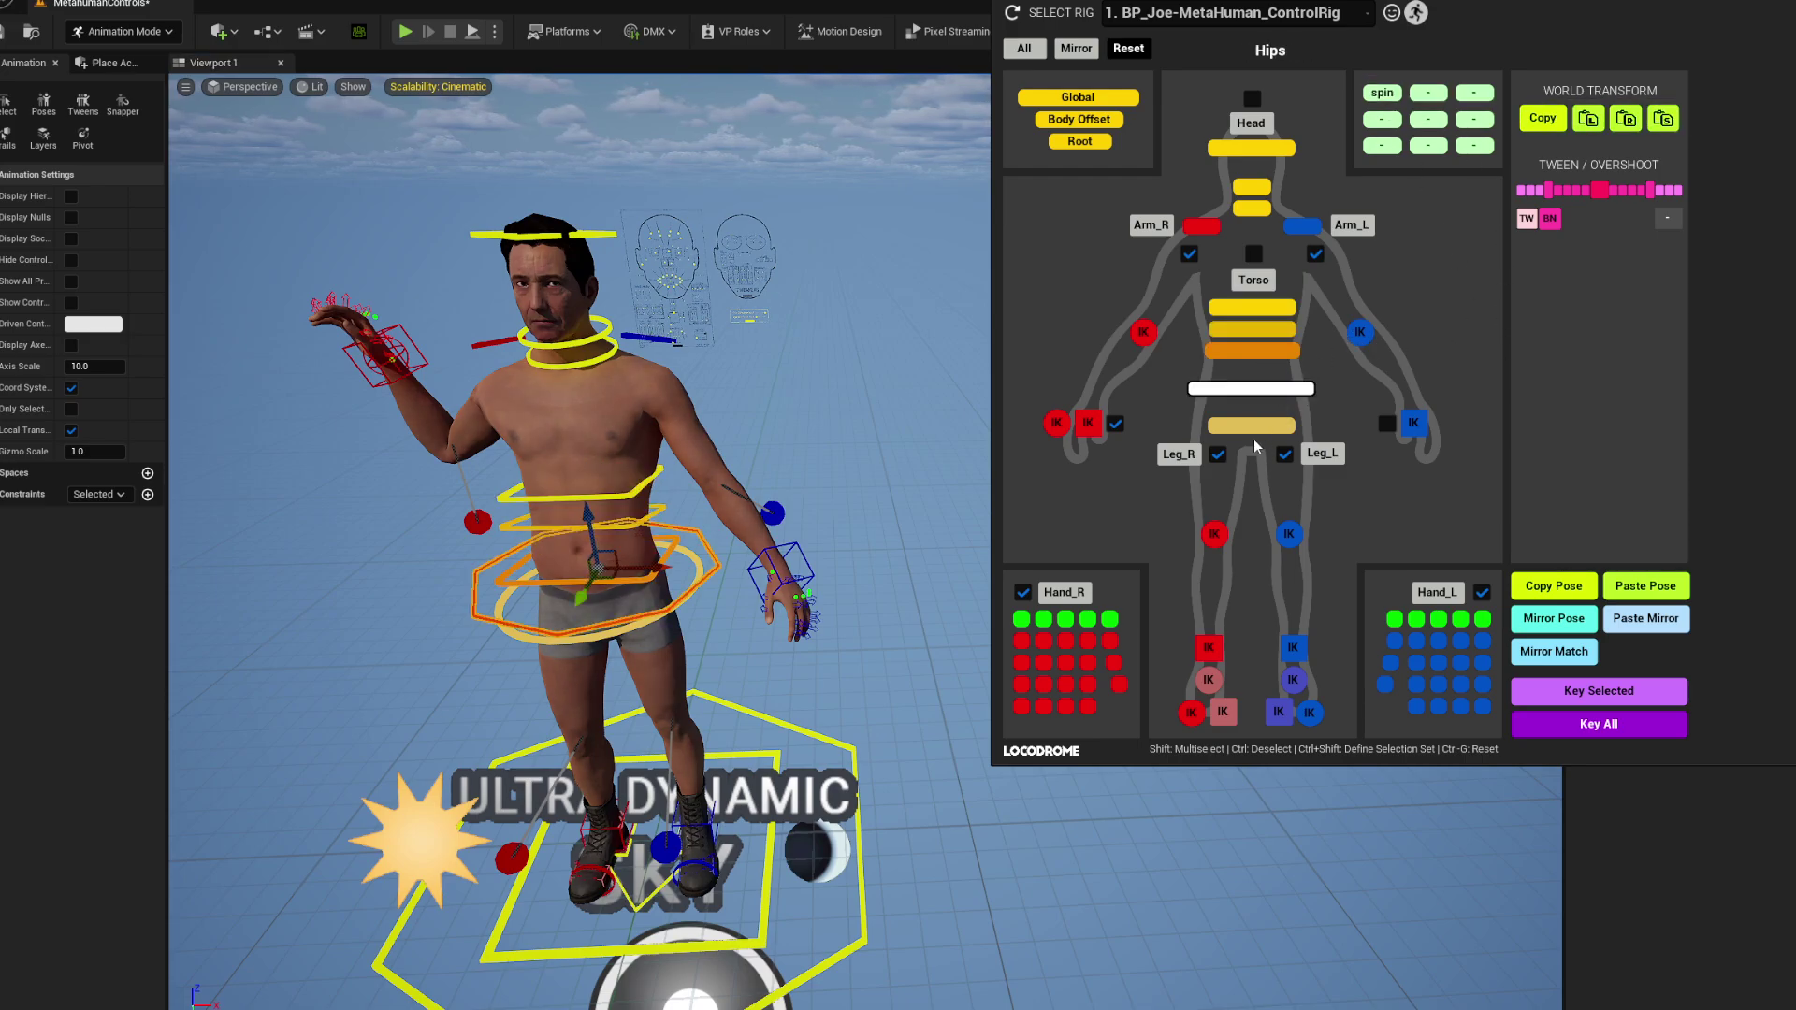
pyautogui.keyDown('shift'); pyautogui.click(1251, 426); pyautogui.keyUp('shift')
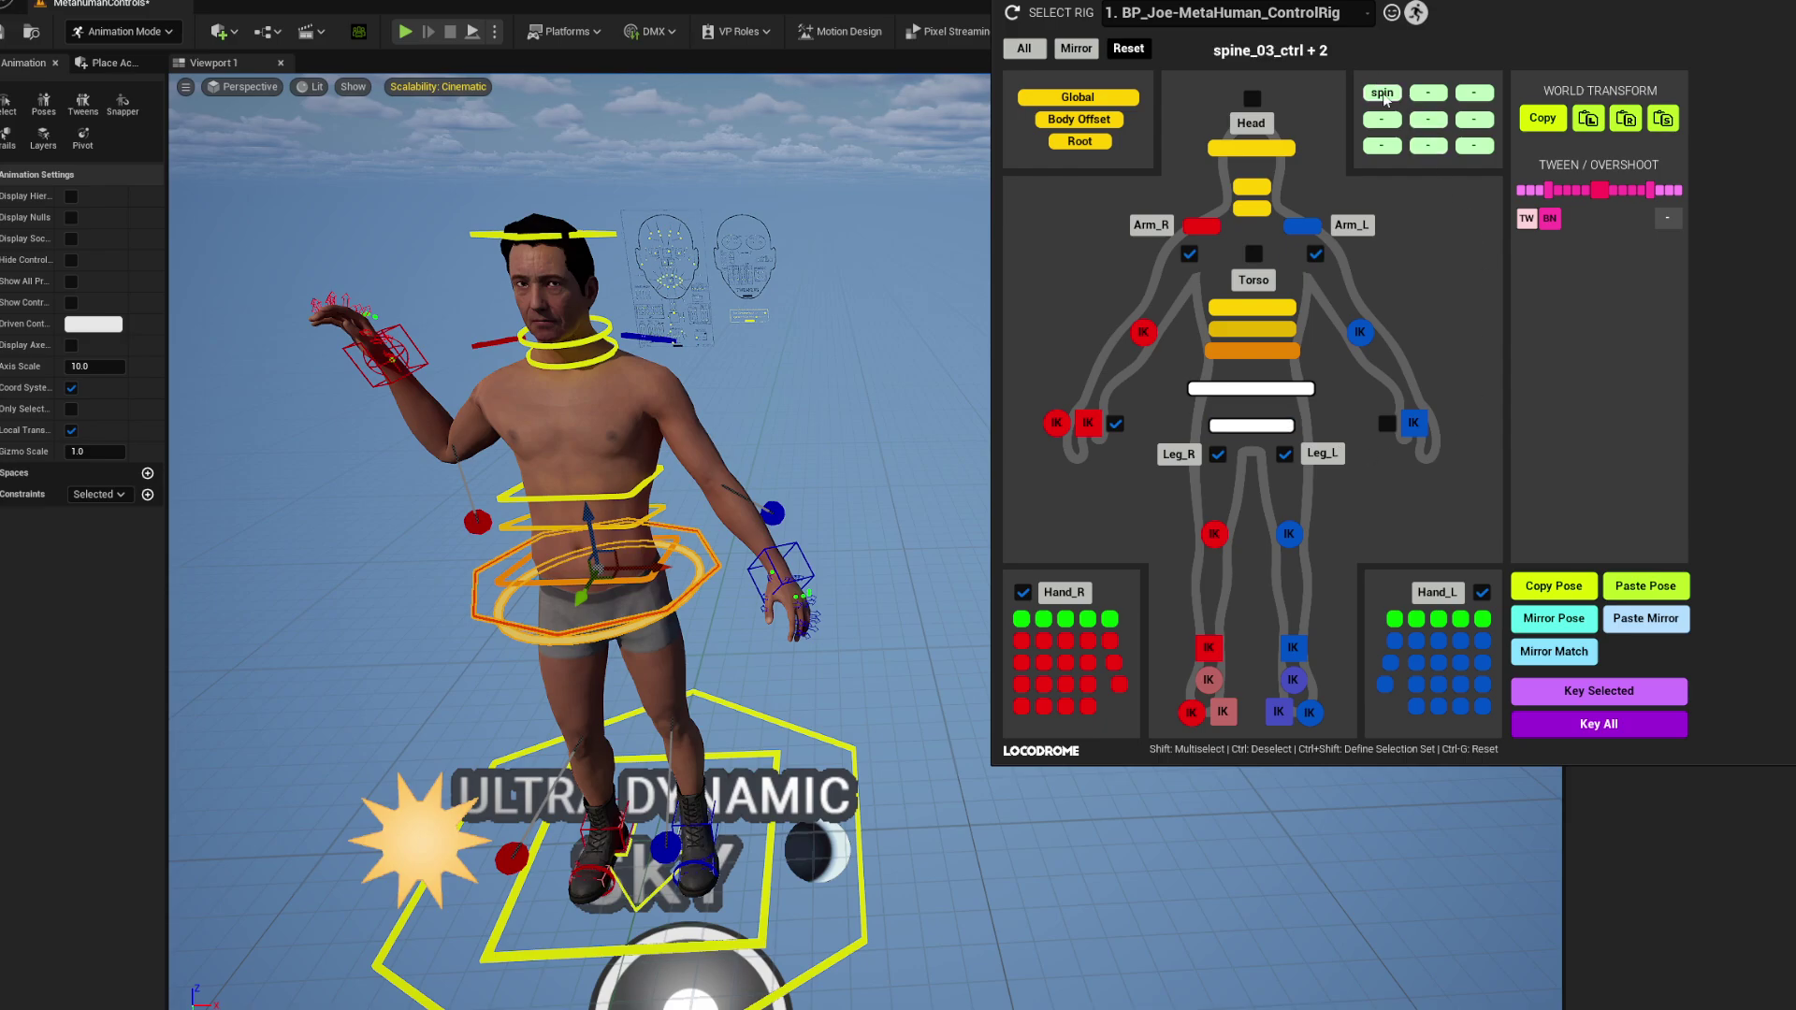
pyautogui.keyDown('ctrl'); pyautogui.keyDown('shift'); pyautogui.click(1381, 93); pyautogui.keyUp('shift'); pyautogui.keyUp('ctrl')
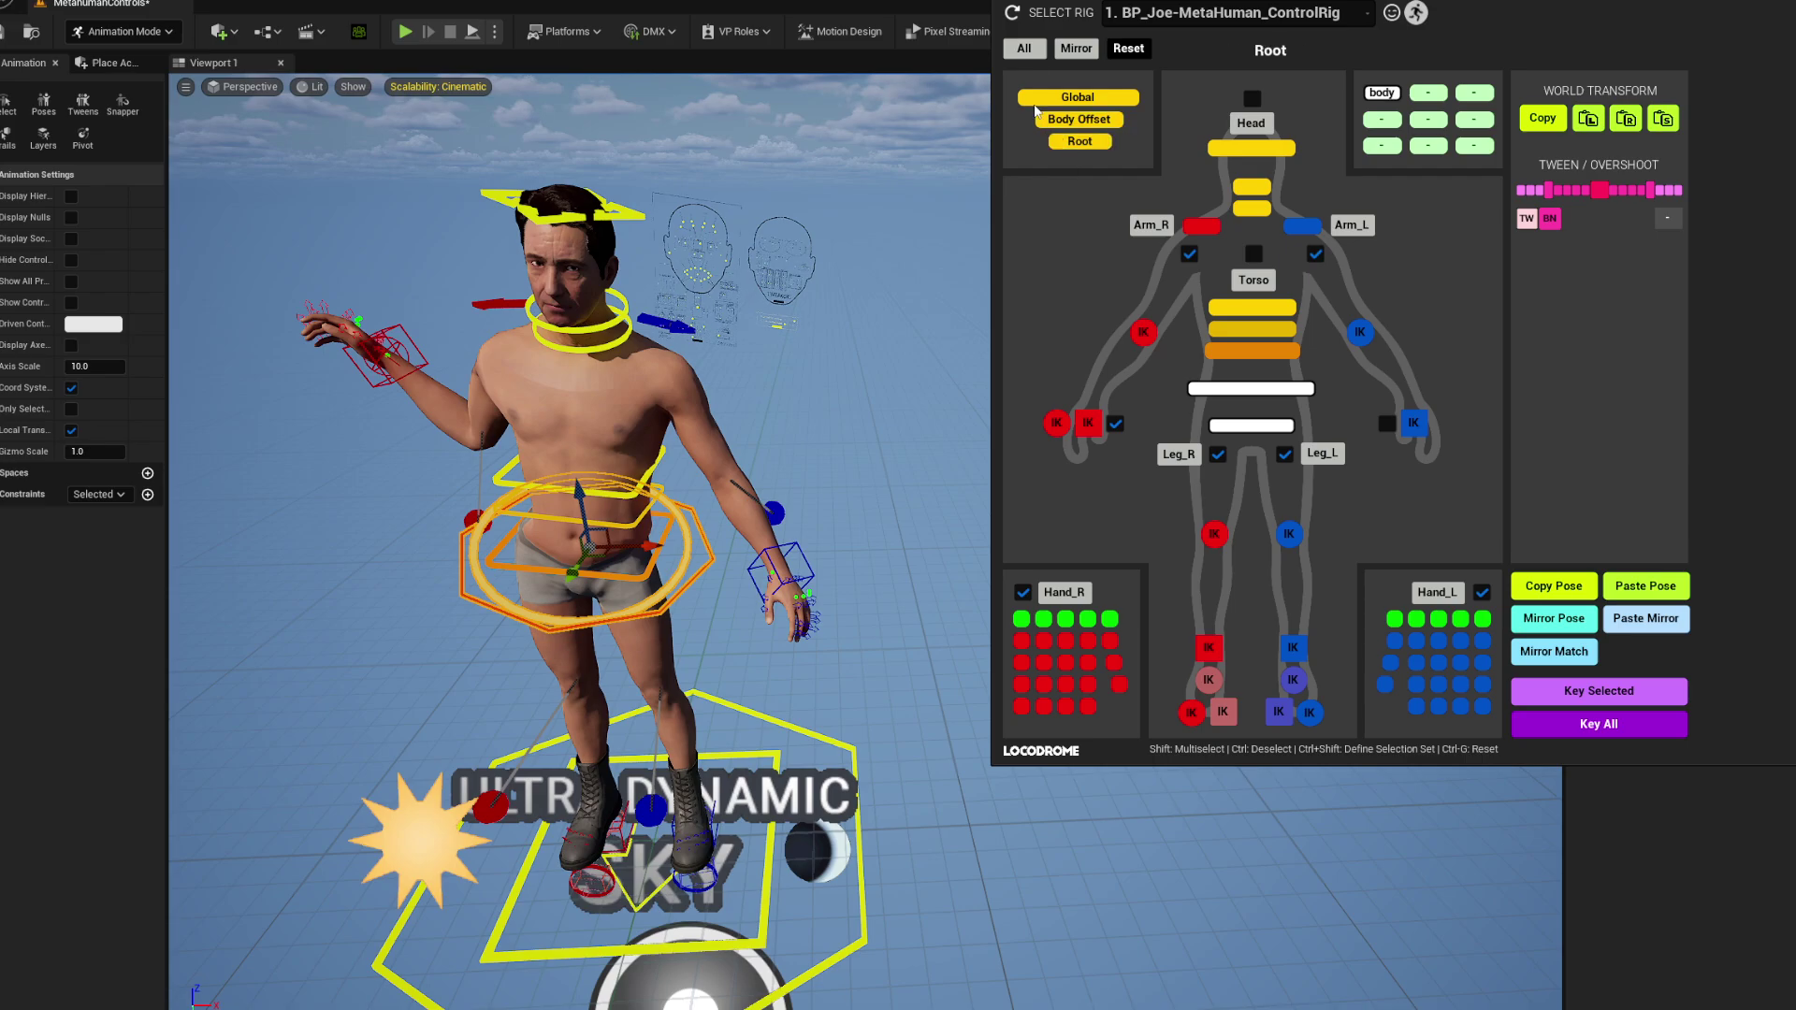
# Reset the Body and Hips controls, and reset the right hand's IK and Orient_IK_R controls.
pyautogui.click(1129, 53)
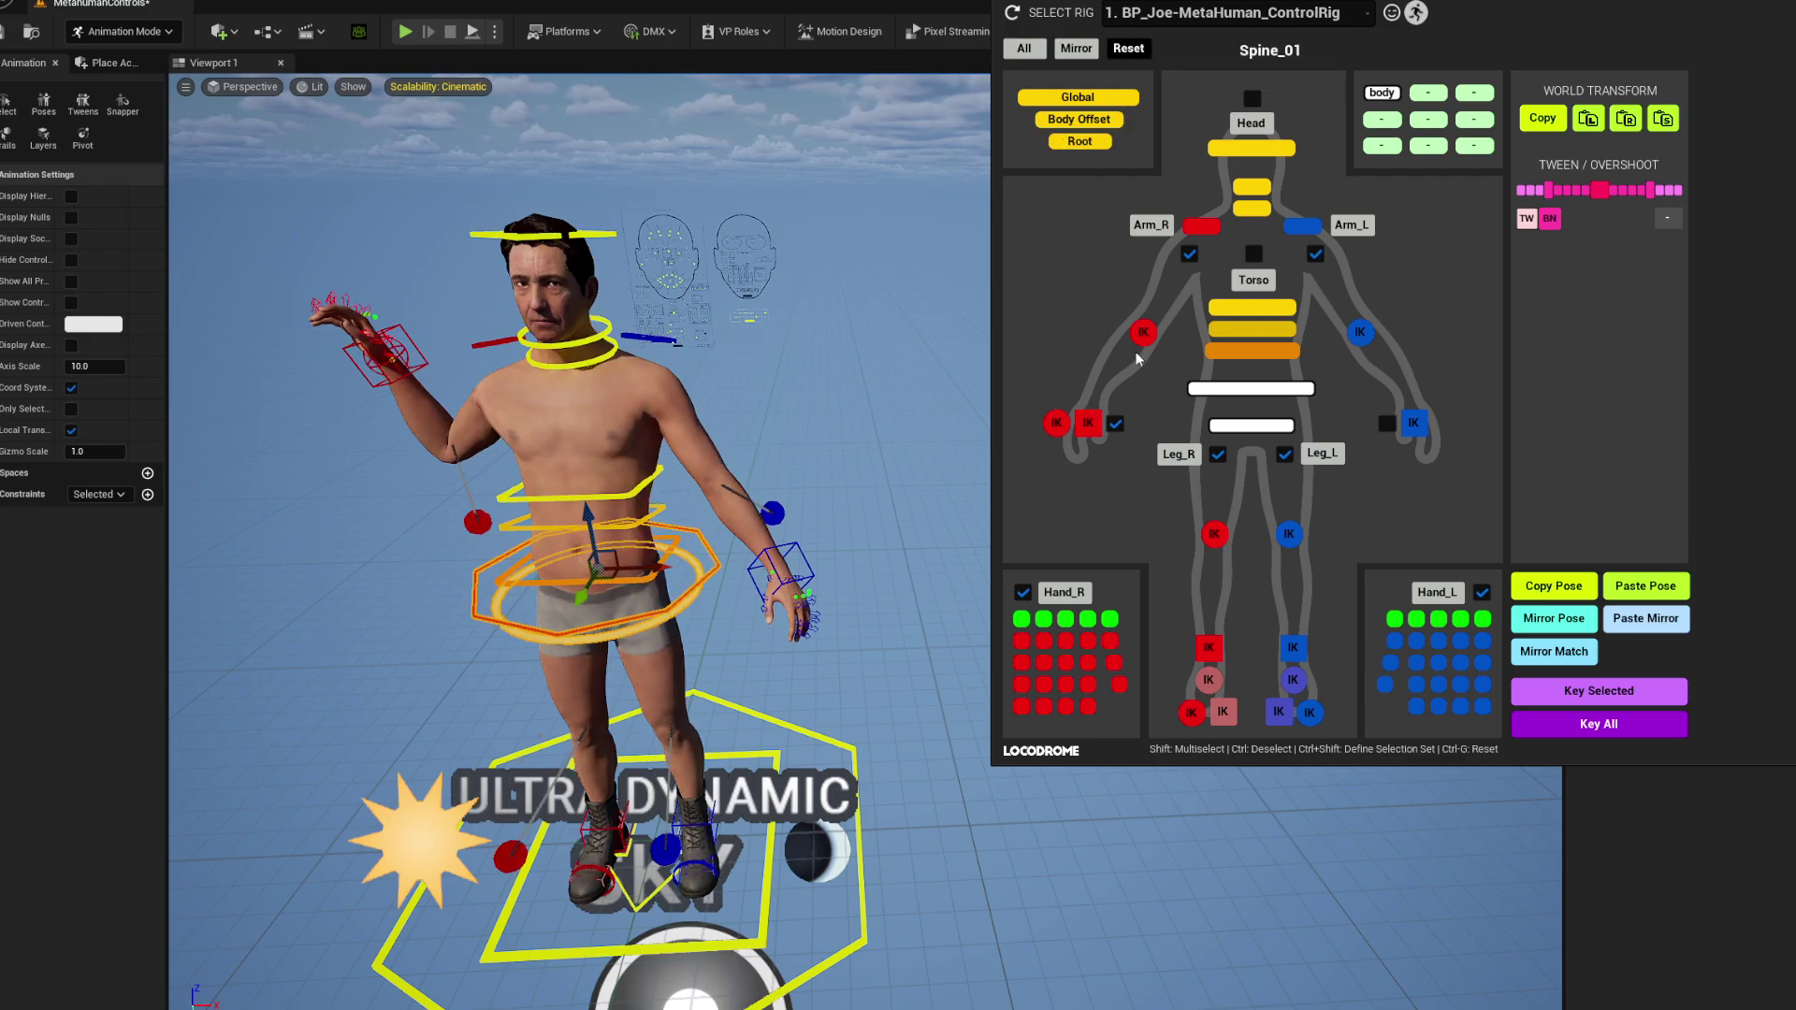
pyautogui.click(1088, 423)
pyautogui.keyDown('shift'); pyautogui.click(1056, 423); pyautogui.keyUp('shift')
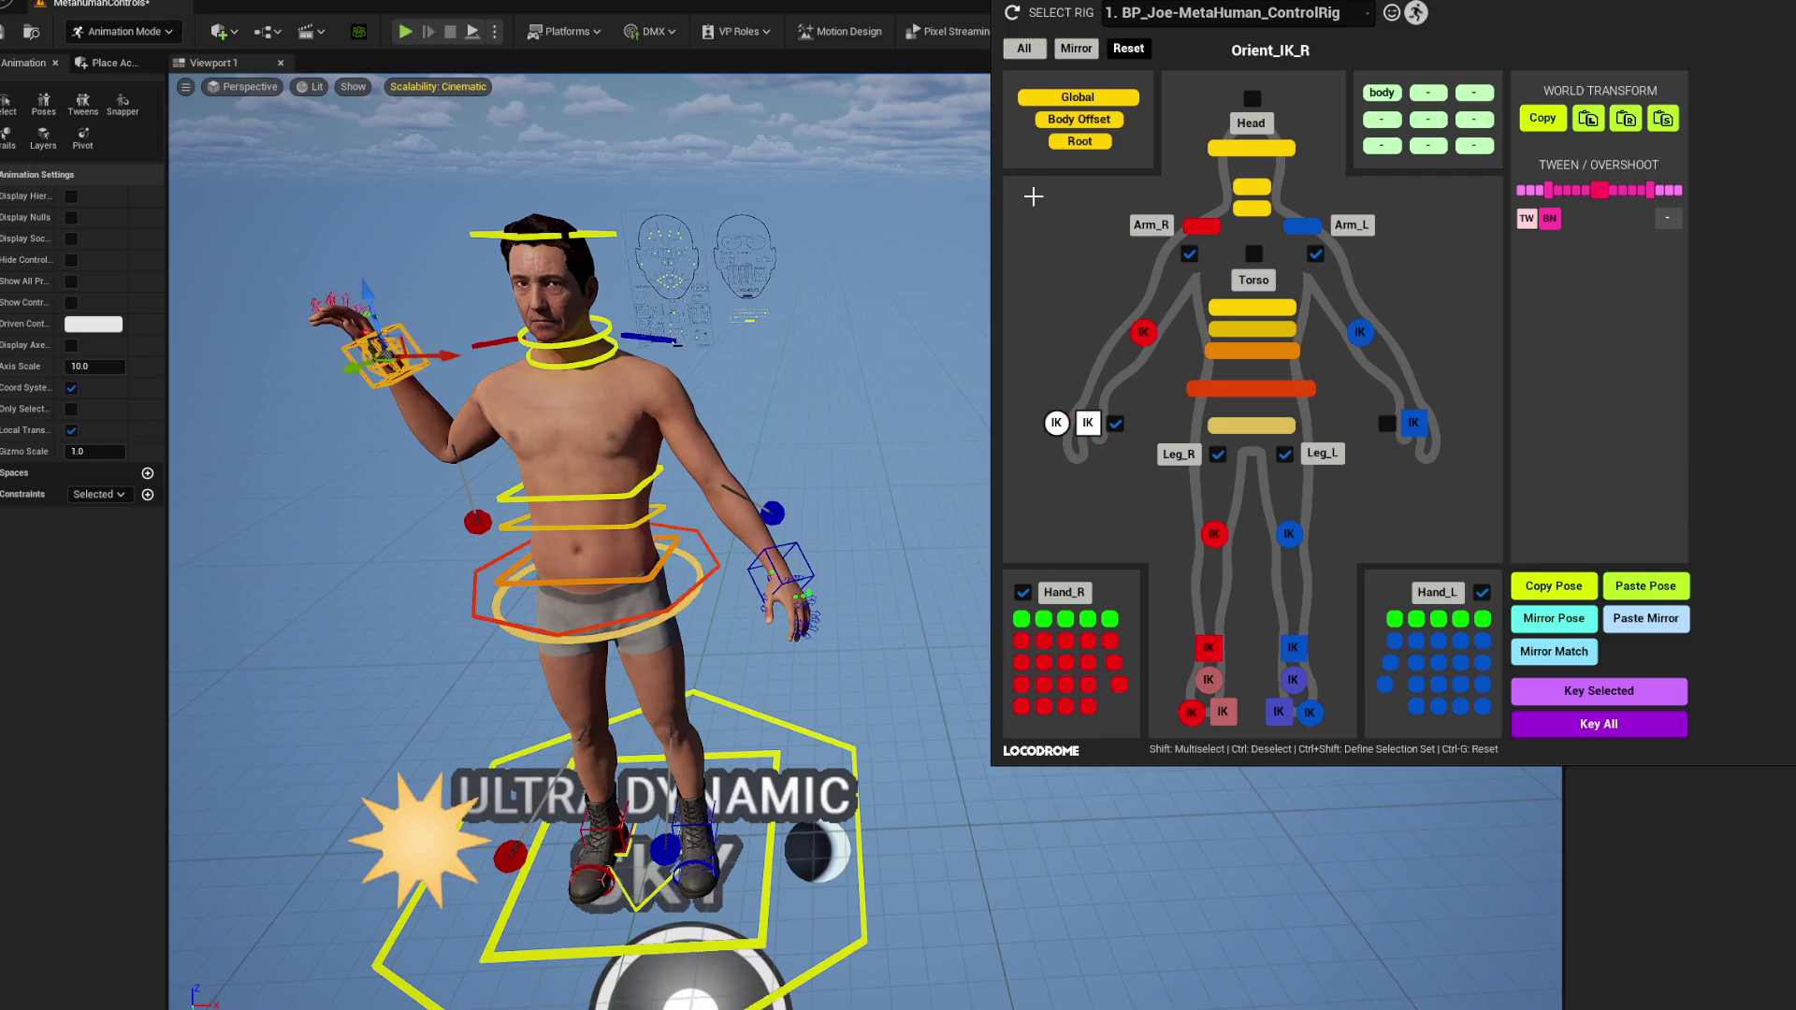
pyautogui.click(1129, 53)
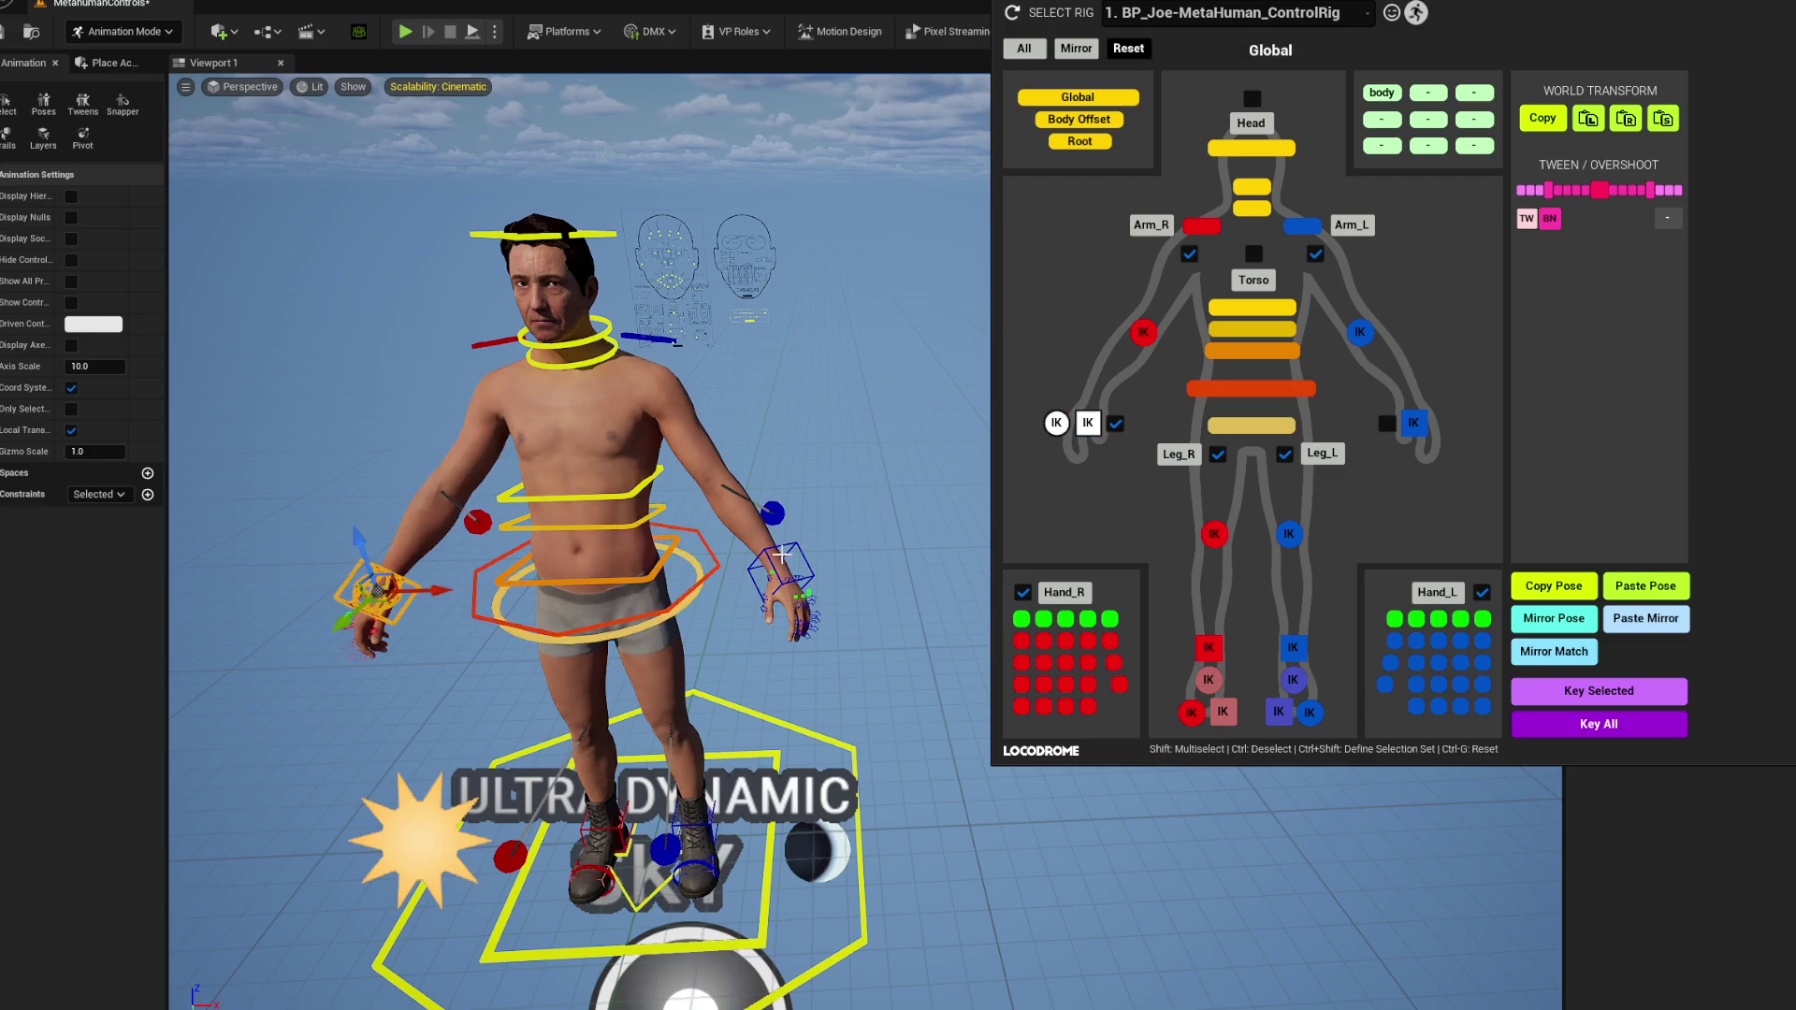
# Switch to the face picker and reset the central Eyes control.
pyautogui.moveTo(806, 530)
pyautogui.mouseDown(button='right')
pyautogui.moveTo(786, 468)
pyautogui.moveTo(785, 505)
pyautogui.mouseUp(button='right')
pyautogui.press('w')
pyautogui.scroll(-5, 806, 530)
pyautogui.click(1251, 123)
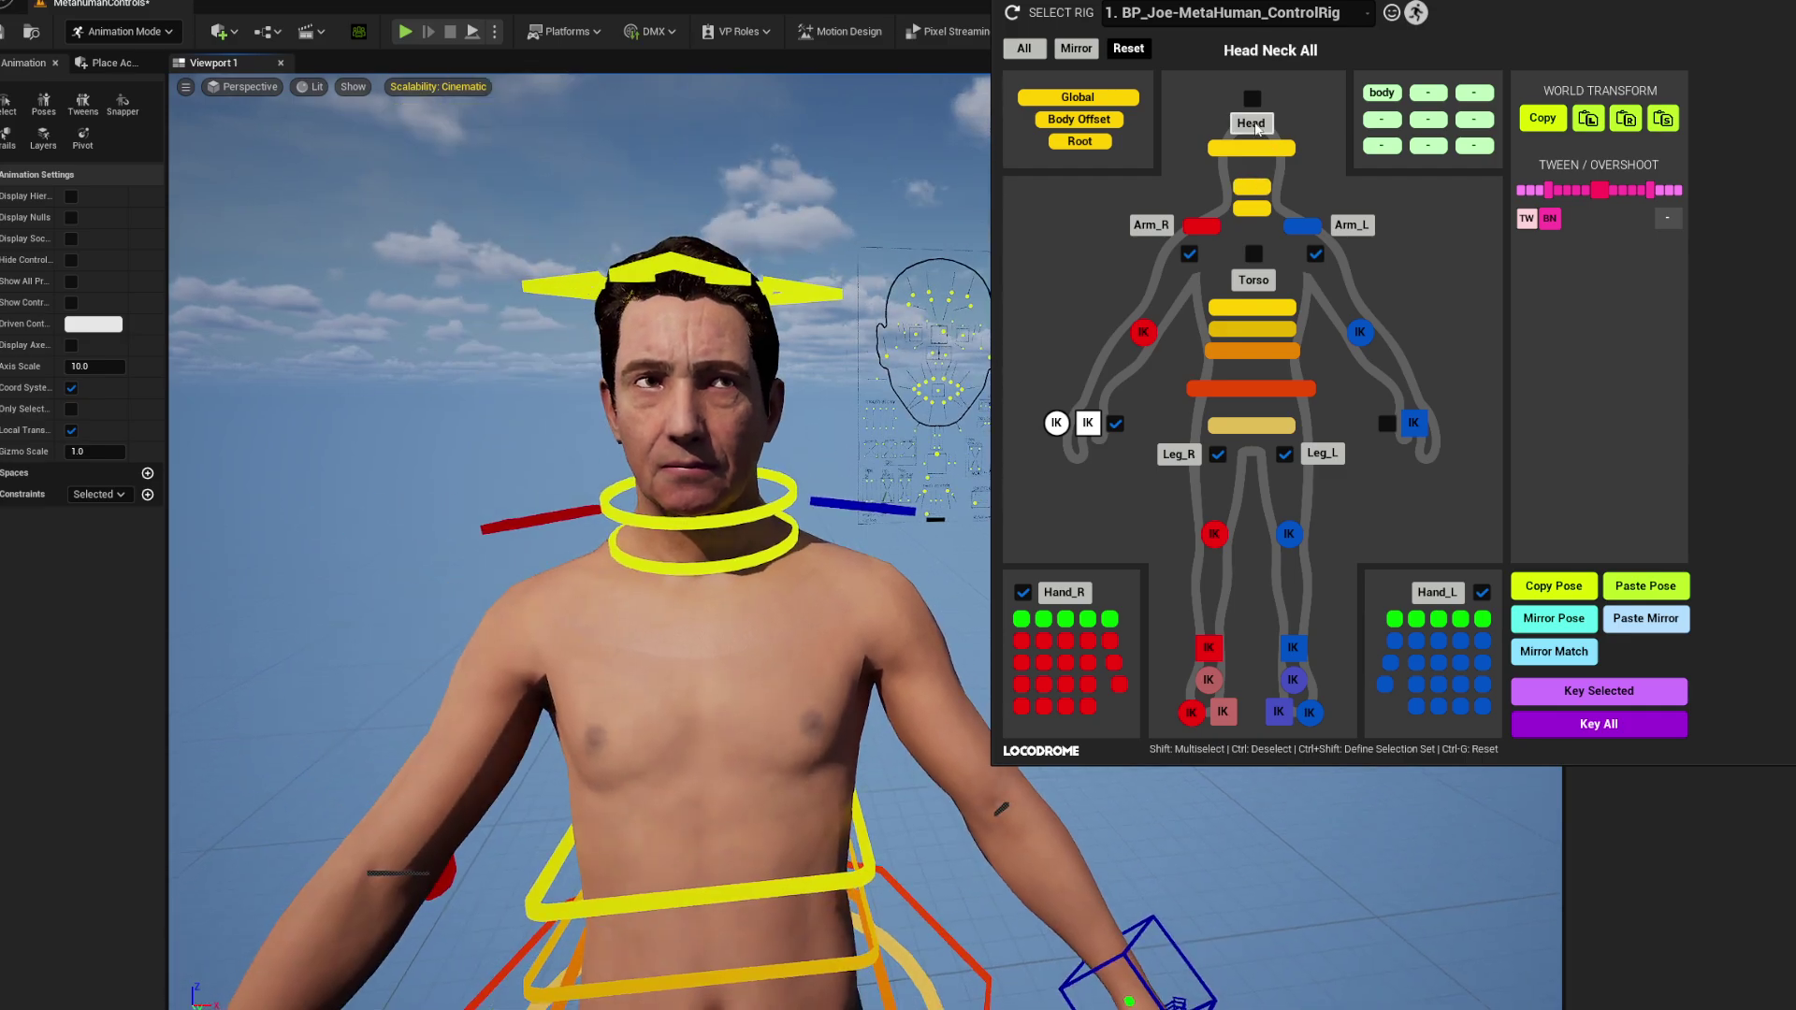
pyautogui.click(1391, 12)
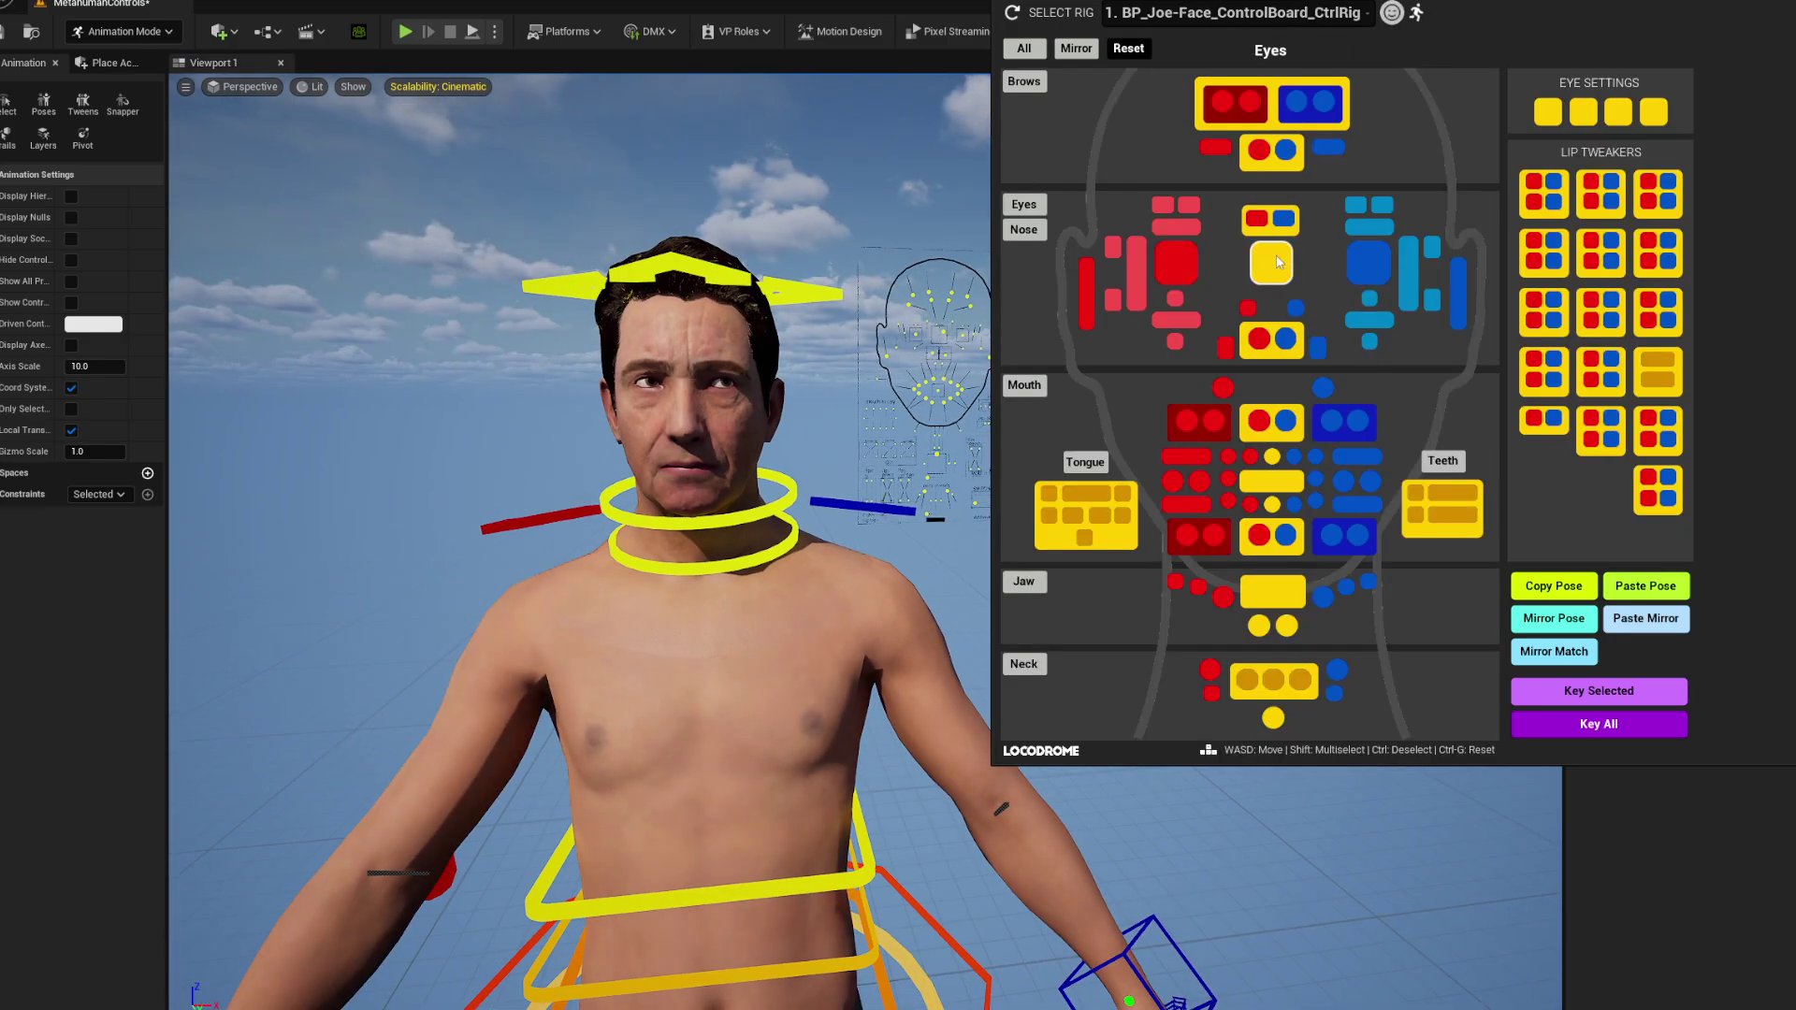
pyautogui.click(1136, 52)
pyautogui.moveTo(745, 600); pyautogui.dragTo(748, 683, button='right')
pyautogui.press('s')
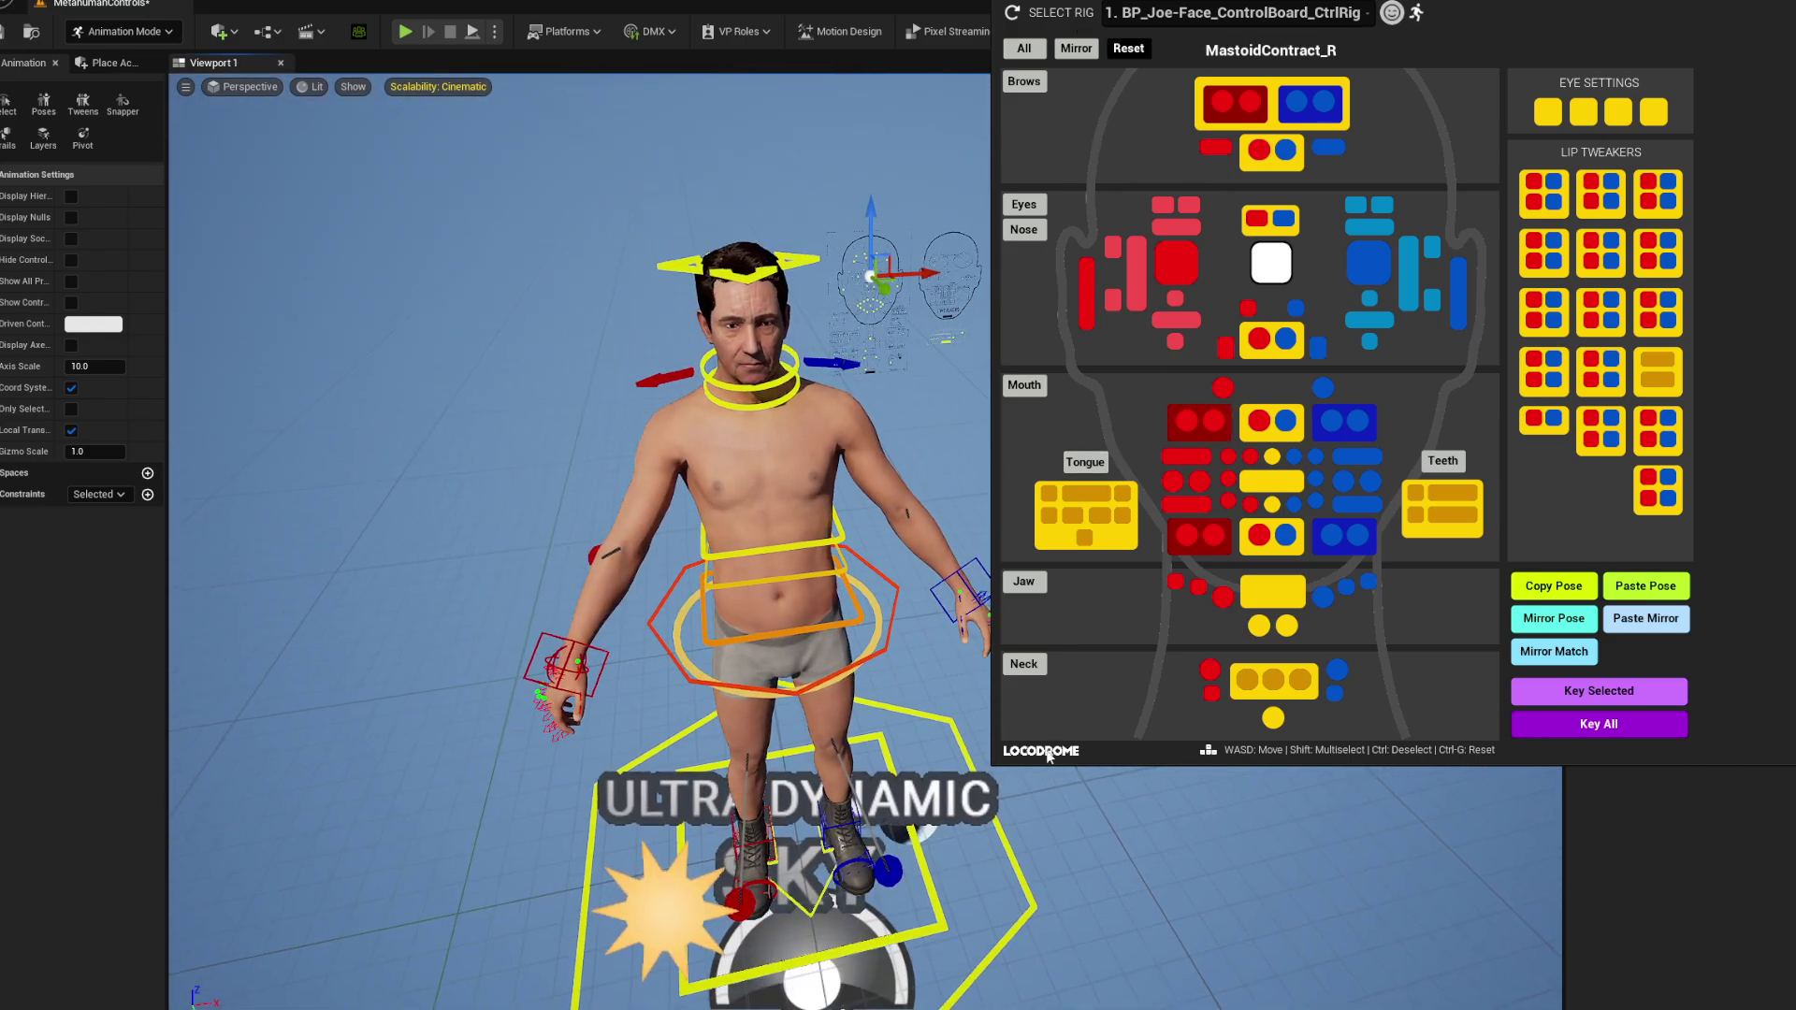
# Enlarge the picker window, confirm BP_Joe-Face_ControlBoard_CtrlRig as the rig, and switch back to the body picker.
pyautogui.click(986, 778)
pyautogui.moveTo(992, 764); pyautogui.dragTo(938, 817)
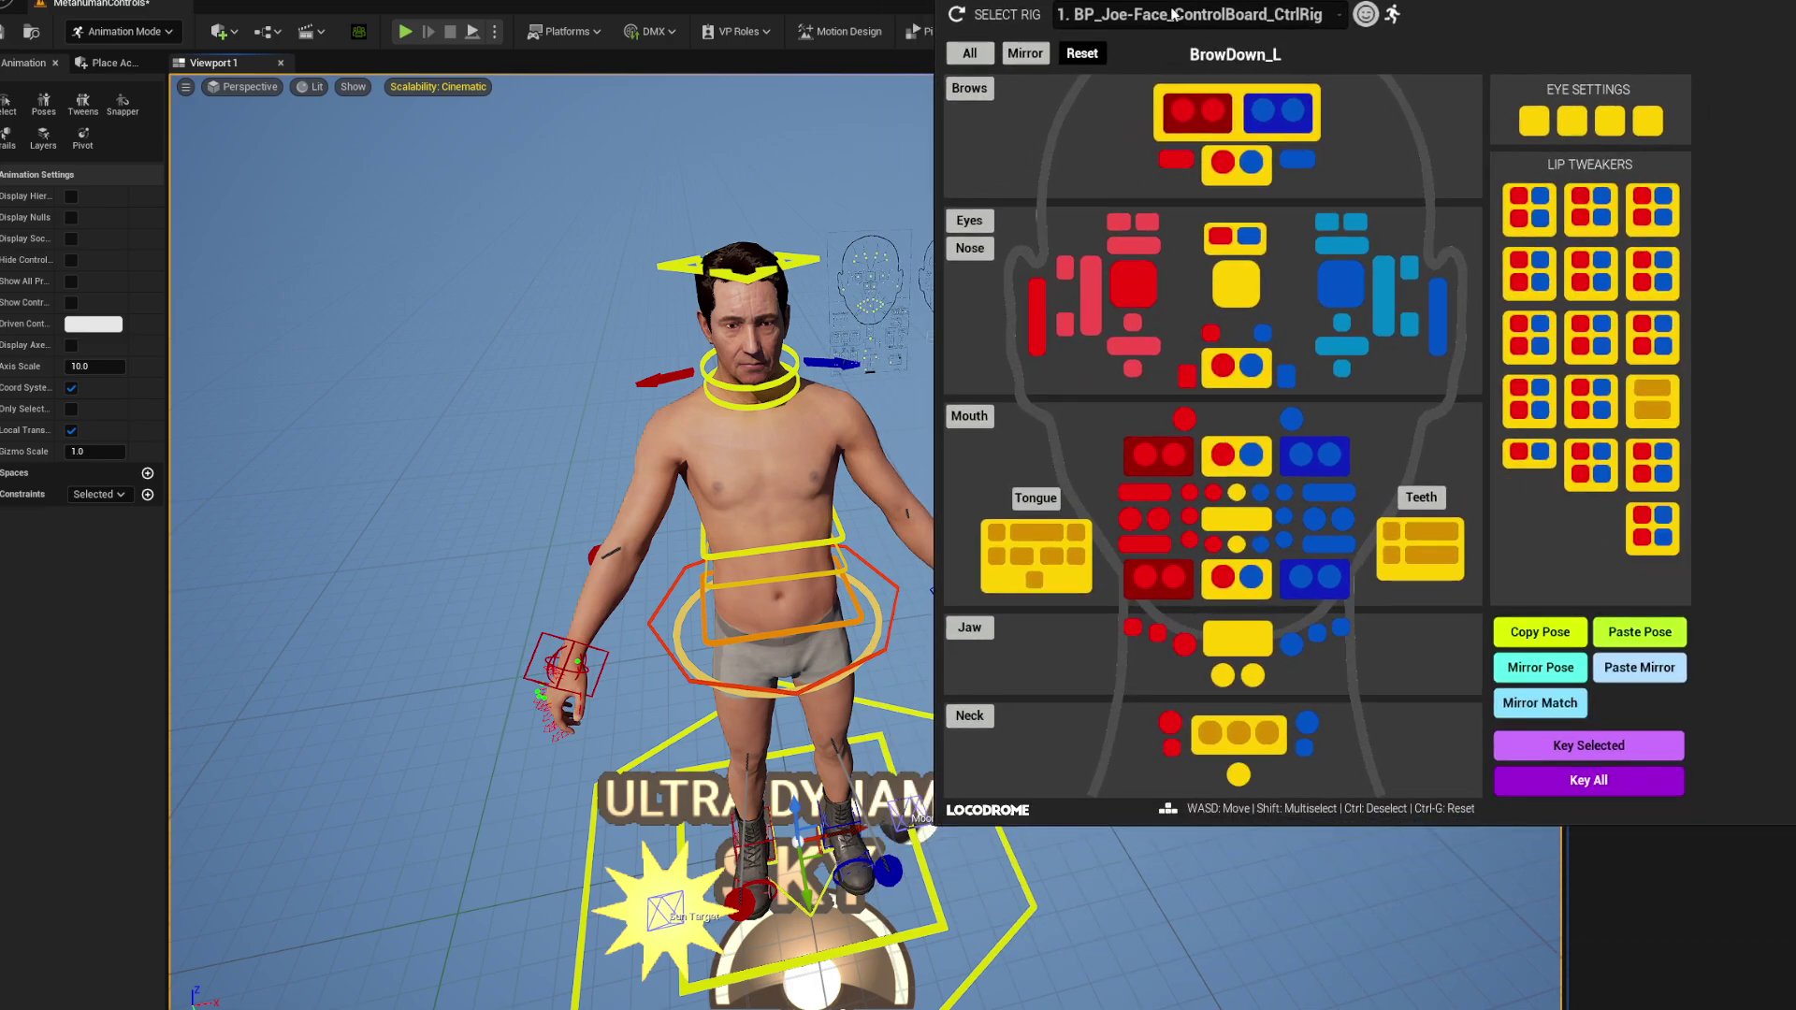
pyautogui.click(1297, 11)
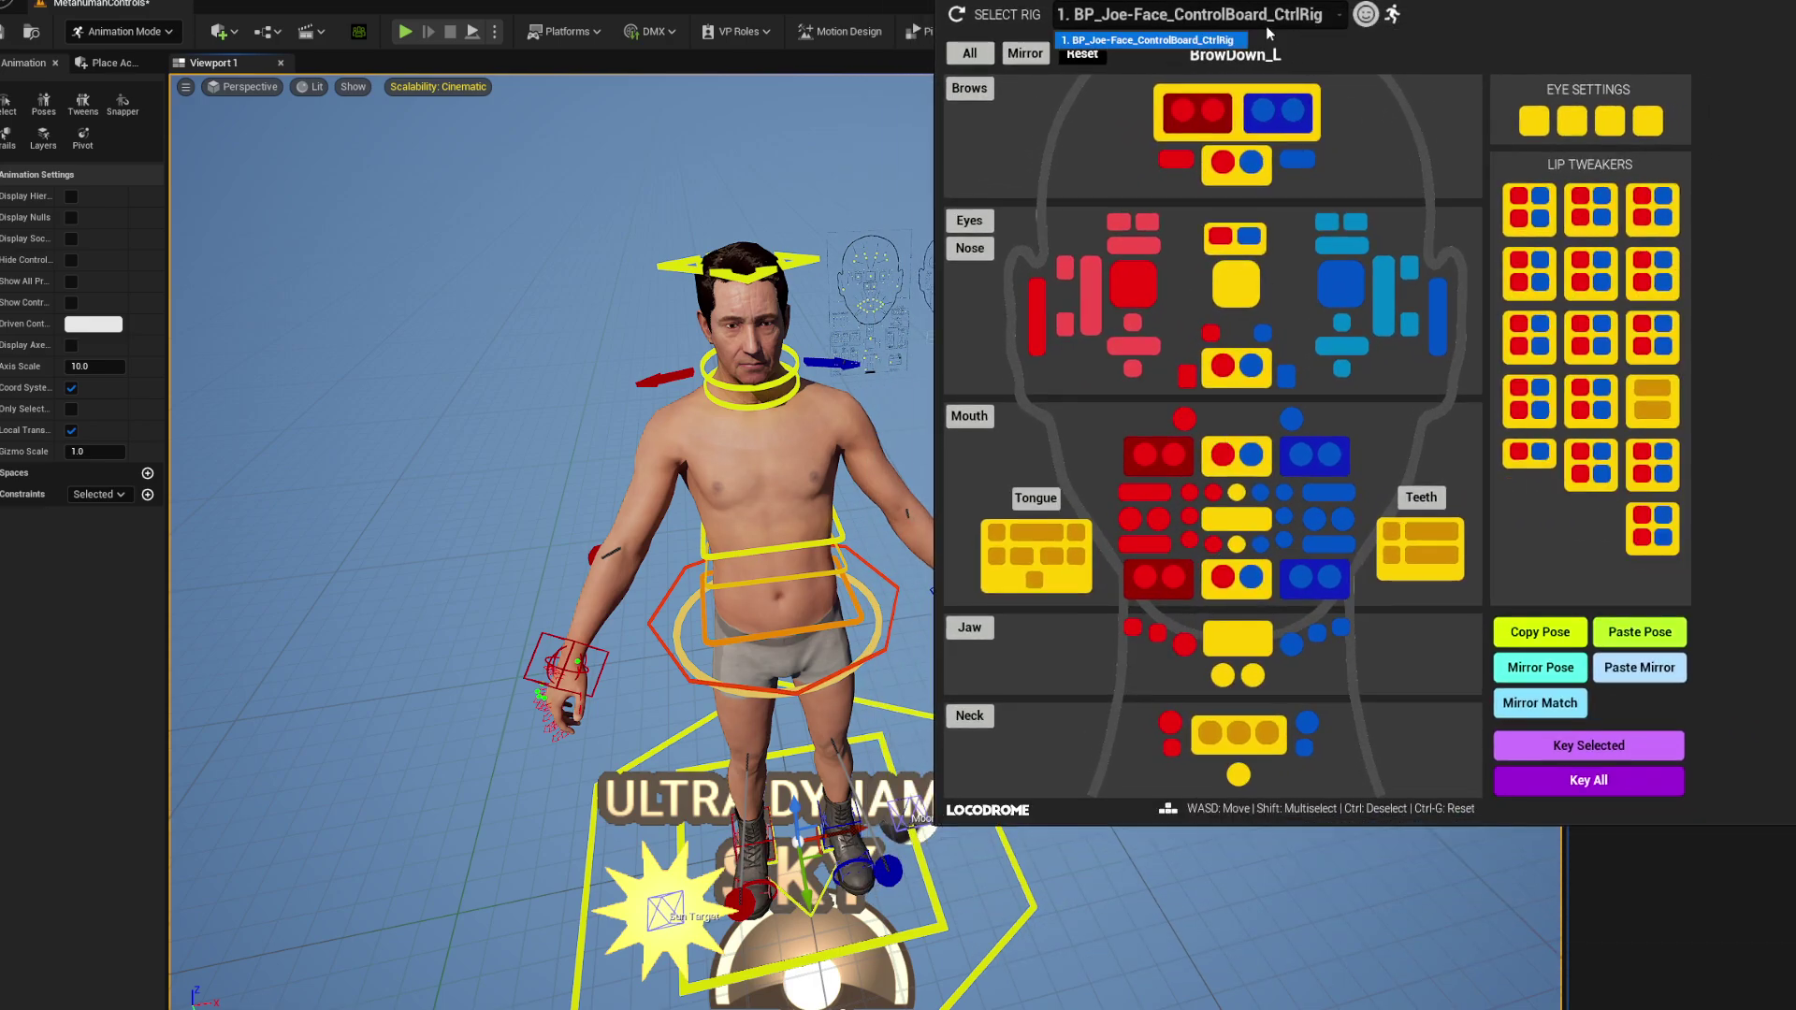
pyautogui.click(1151, 40)
pyautogui.click(1391, 14)
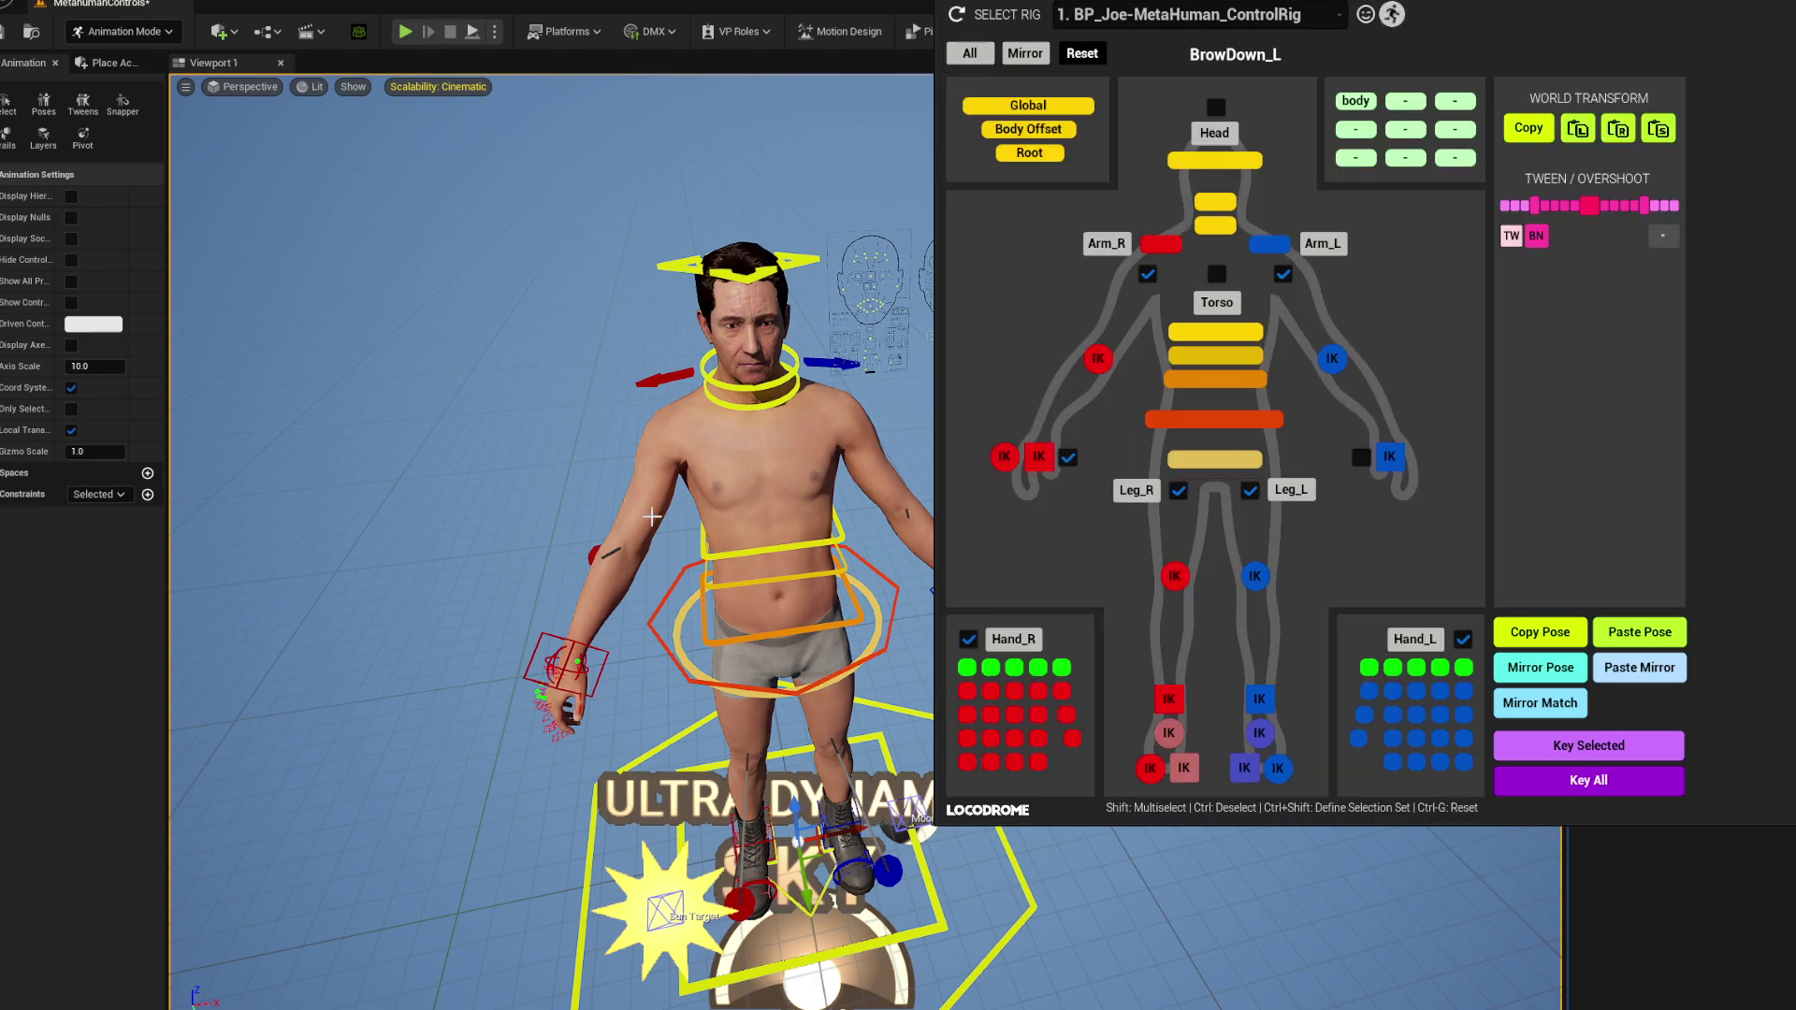
# Try twisting the torso with the Spine_01 control, and reposition the picker window so its title bar is fully visible.
pyautogui.moveTo(652, 517); pyautogui.dragTo(669, 425, button='right')
pyautogui.scroll(-2, 668, 435)
pyautogui.click(1221, 379)
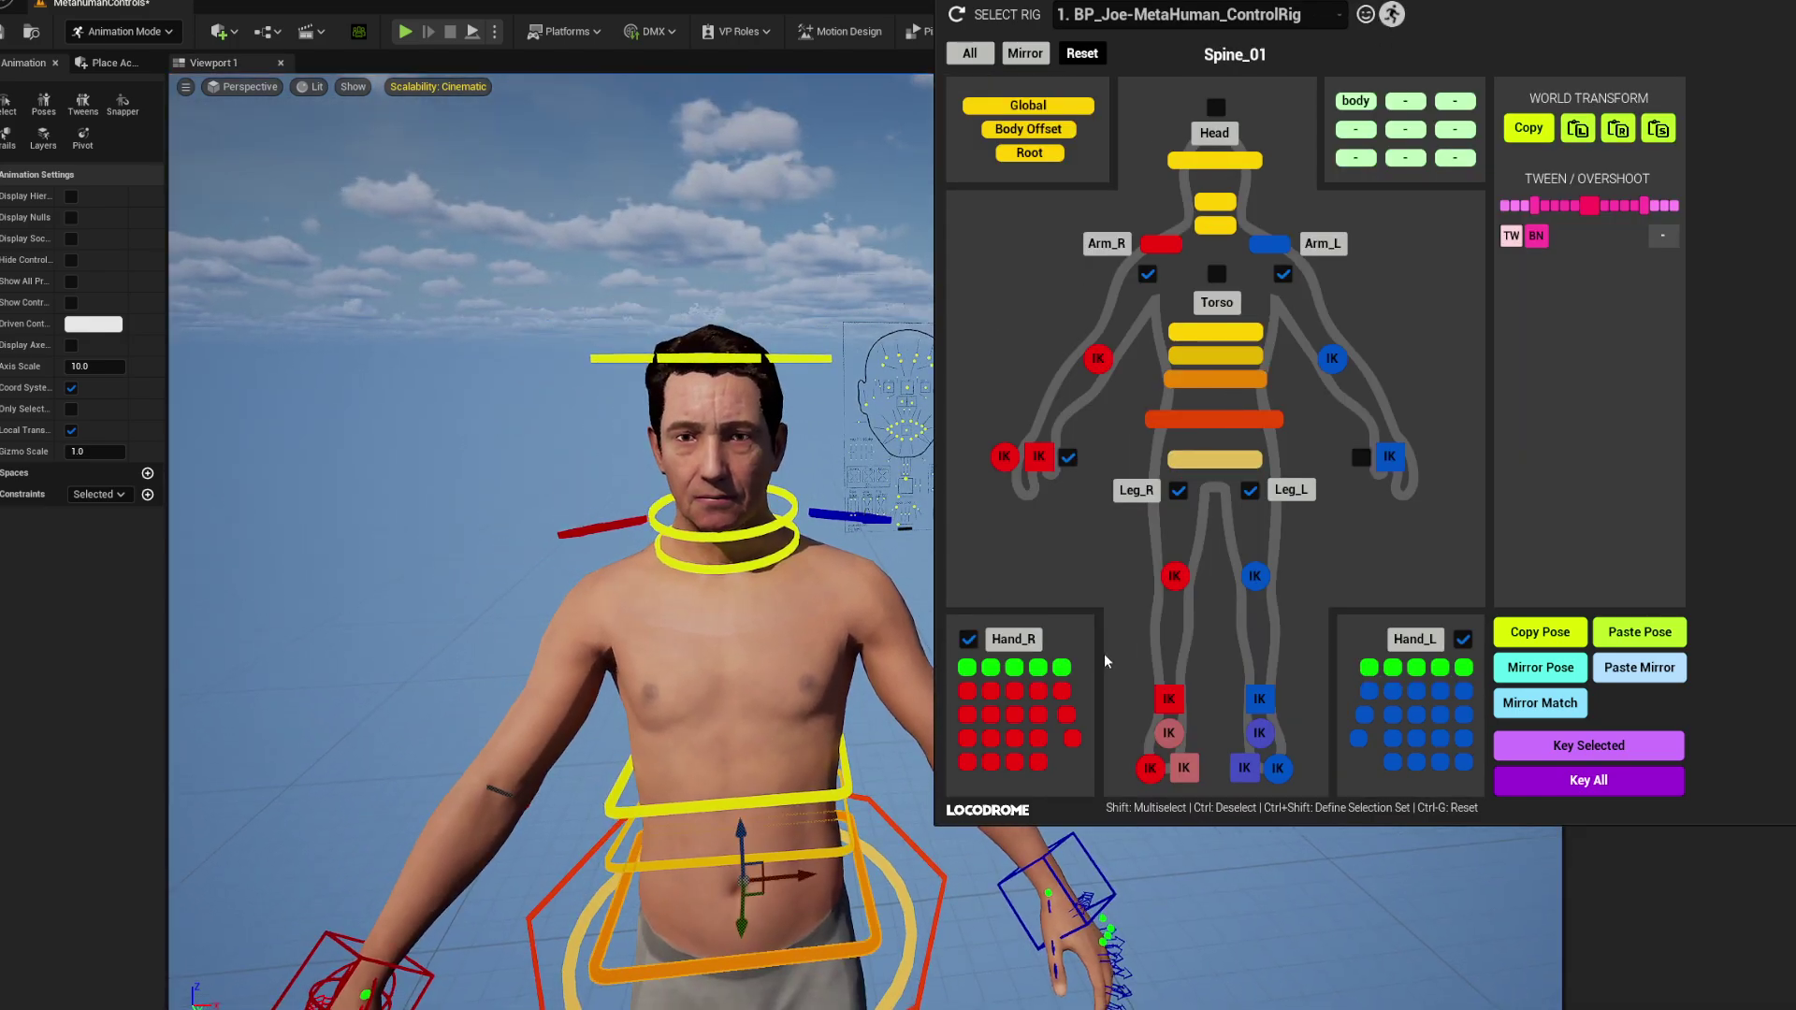
pyautogui.moveTo(823, 711); pyautogui.dragTo(641, 721)
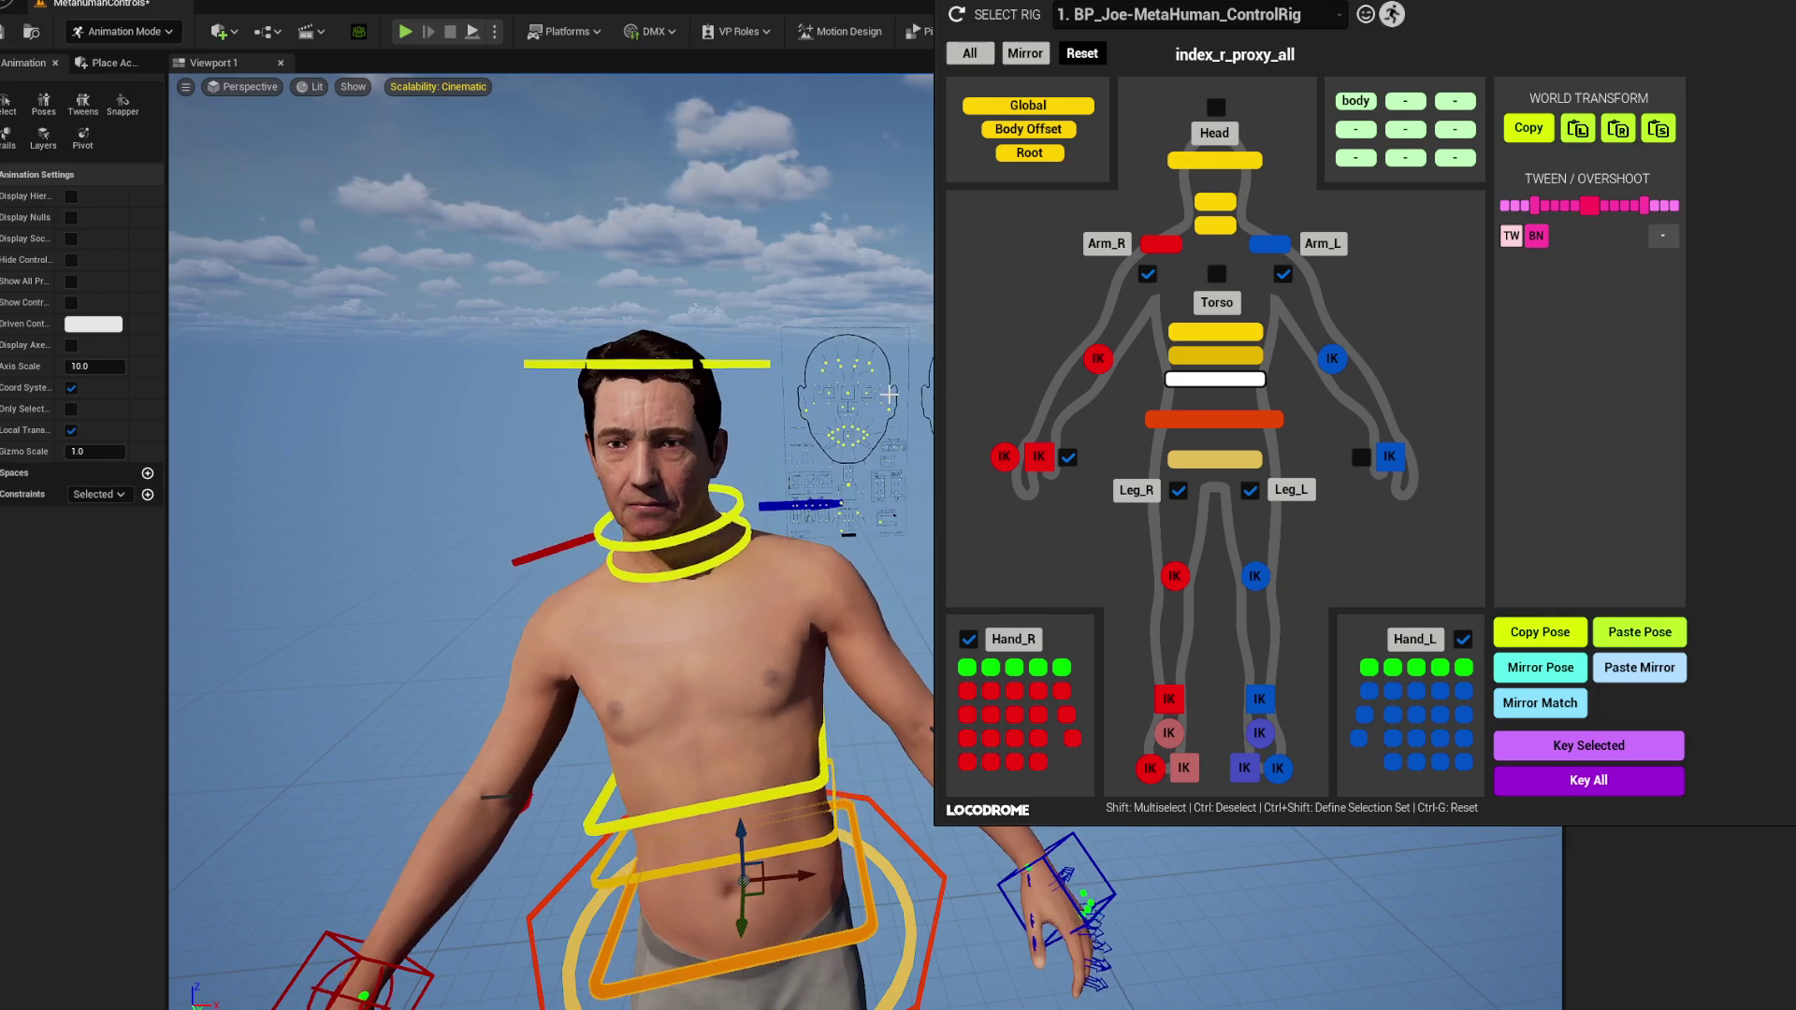
pyautogui.click(1448, 8)
pyautogui.moveTo(1448, 0); pyautogui.dragTo(1409, 78)
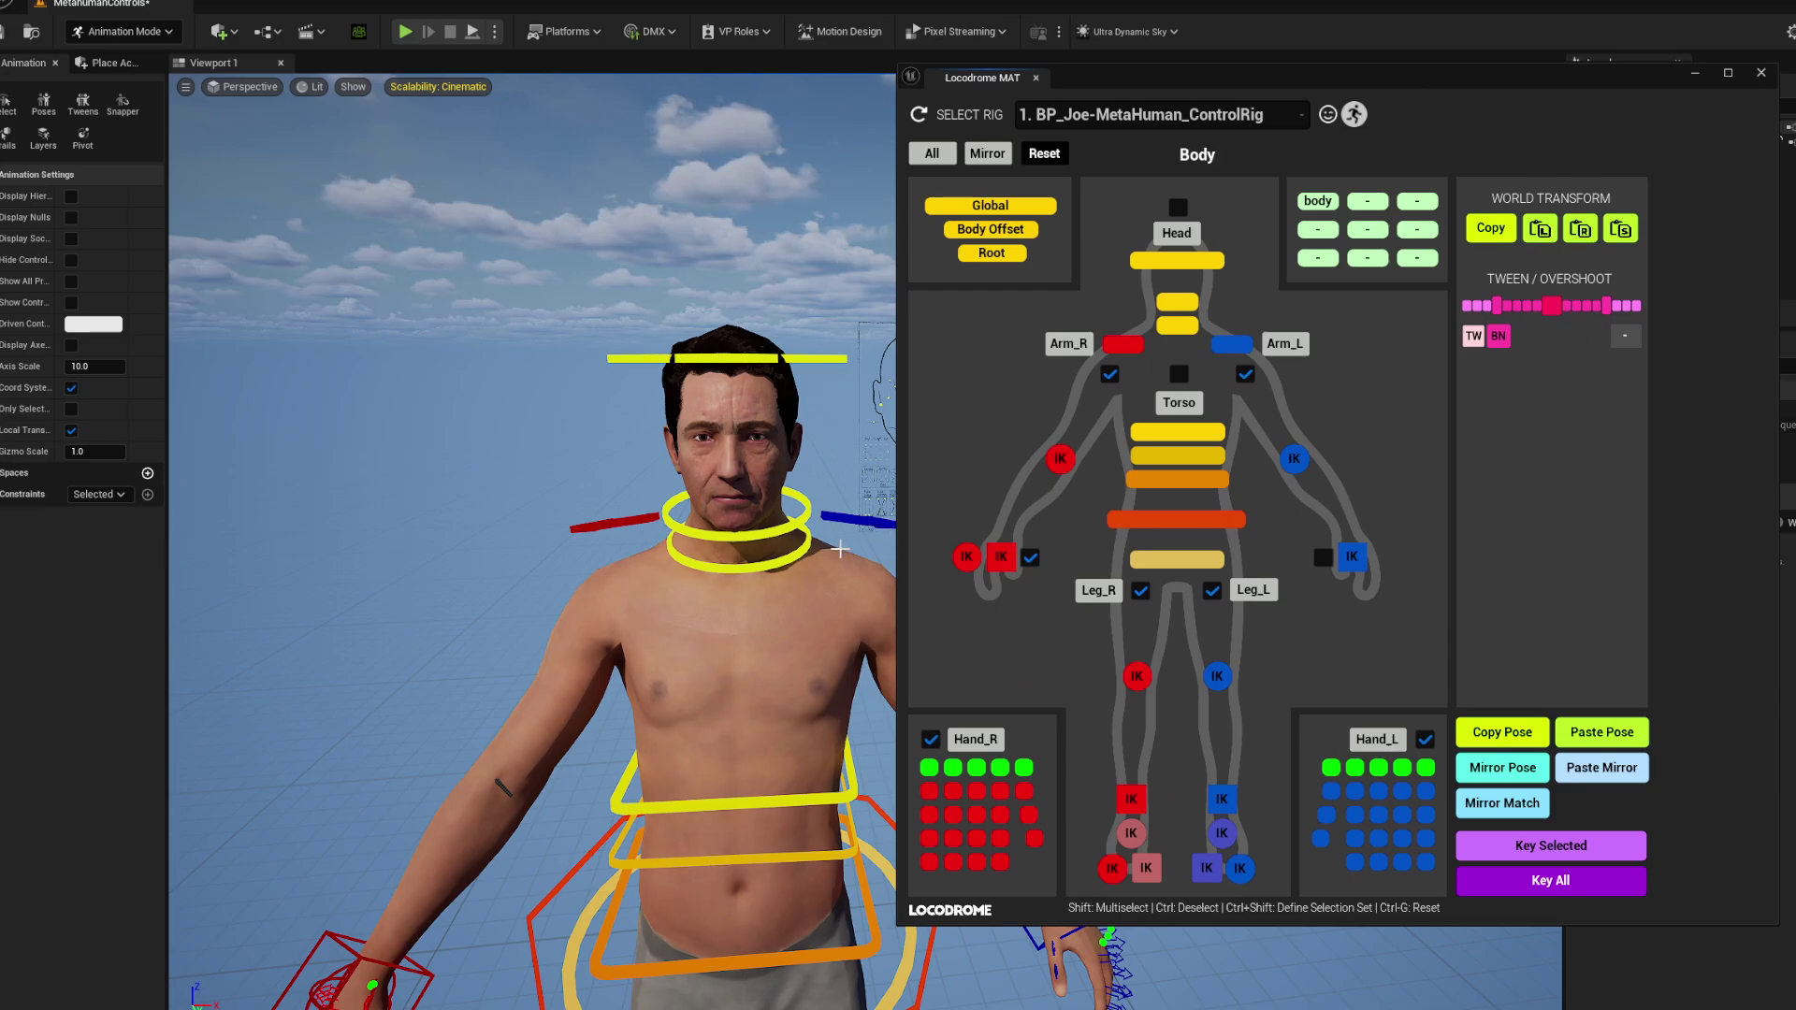
# Pick Spine_03, select the Hand IK L control, and try Hand L Keep Aligned both ways, leaving it off.
pyautogui.click(1176, 432)
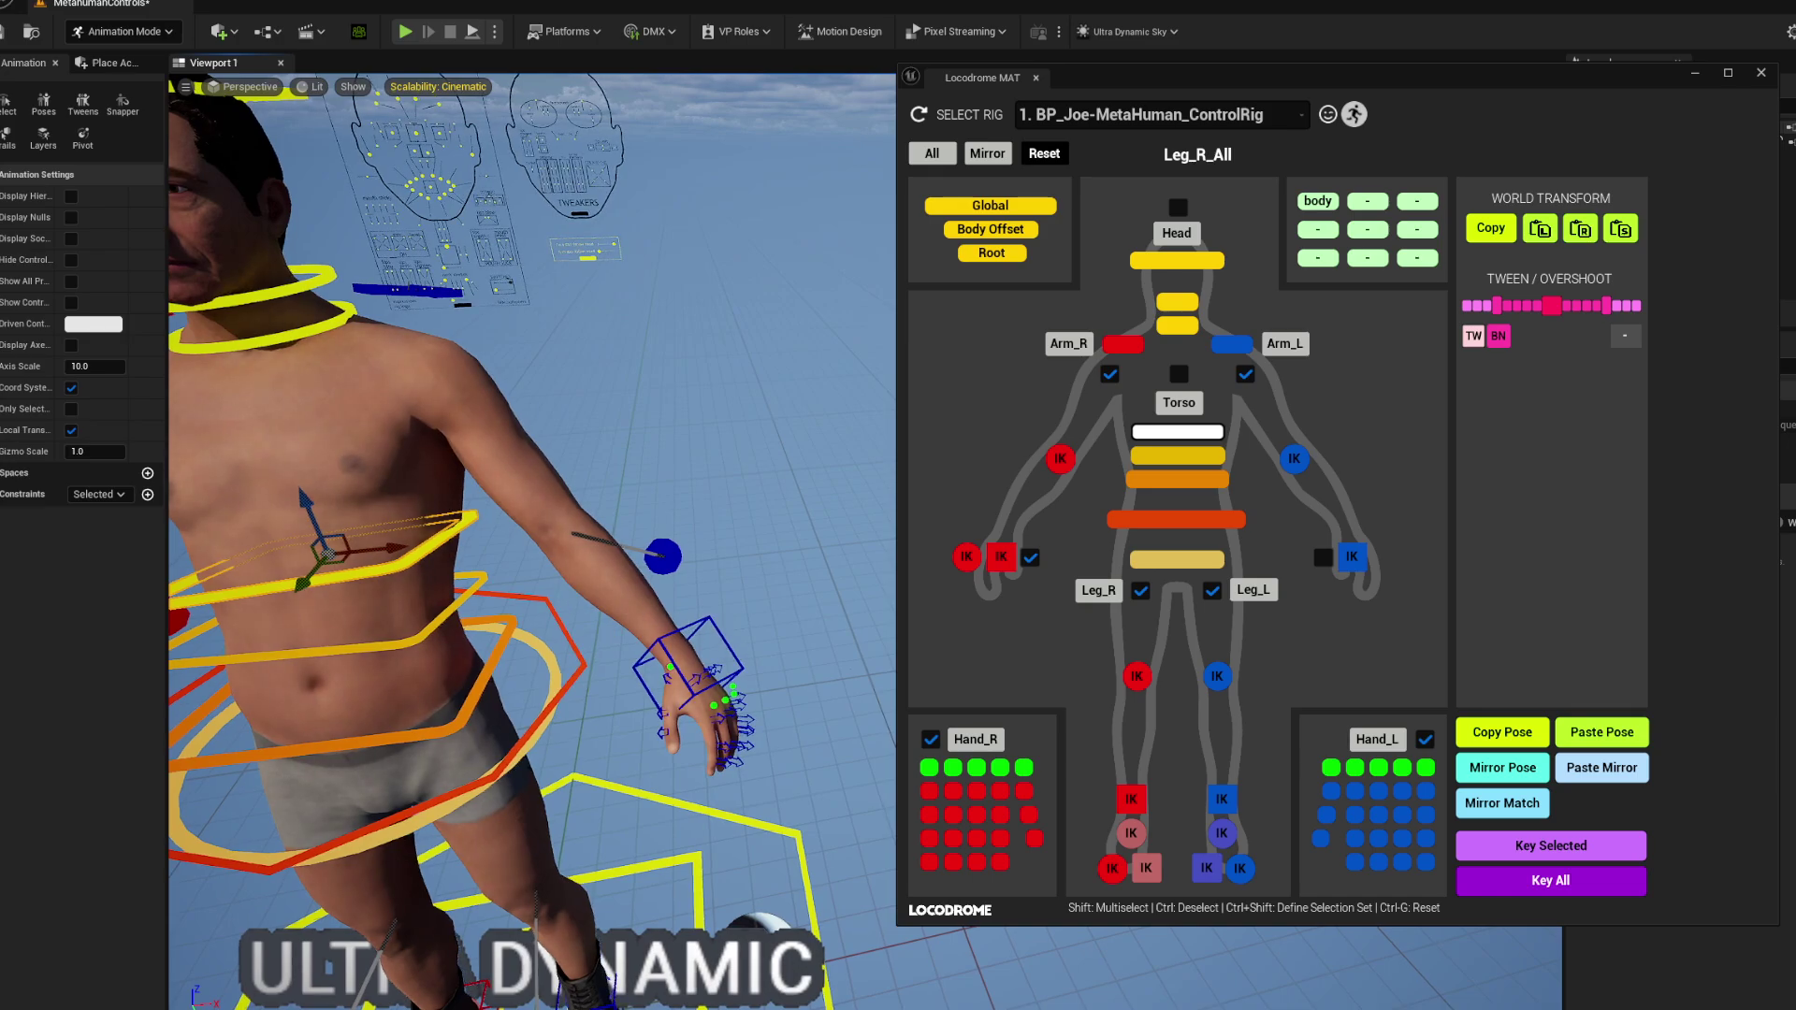
pyautogui.click(692, 665)
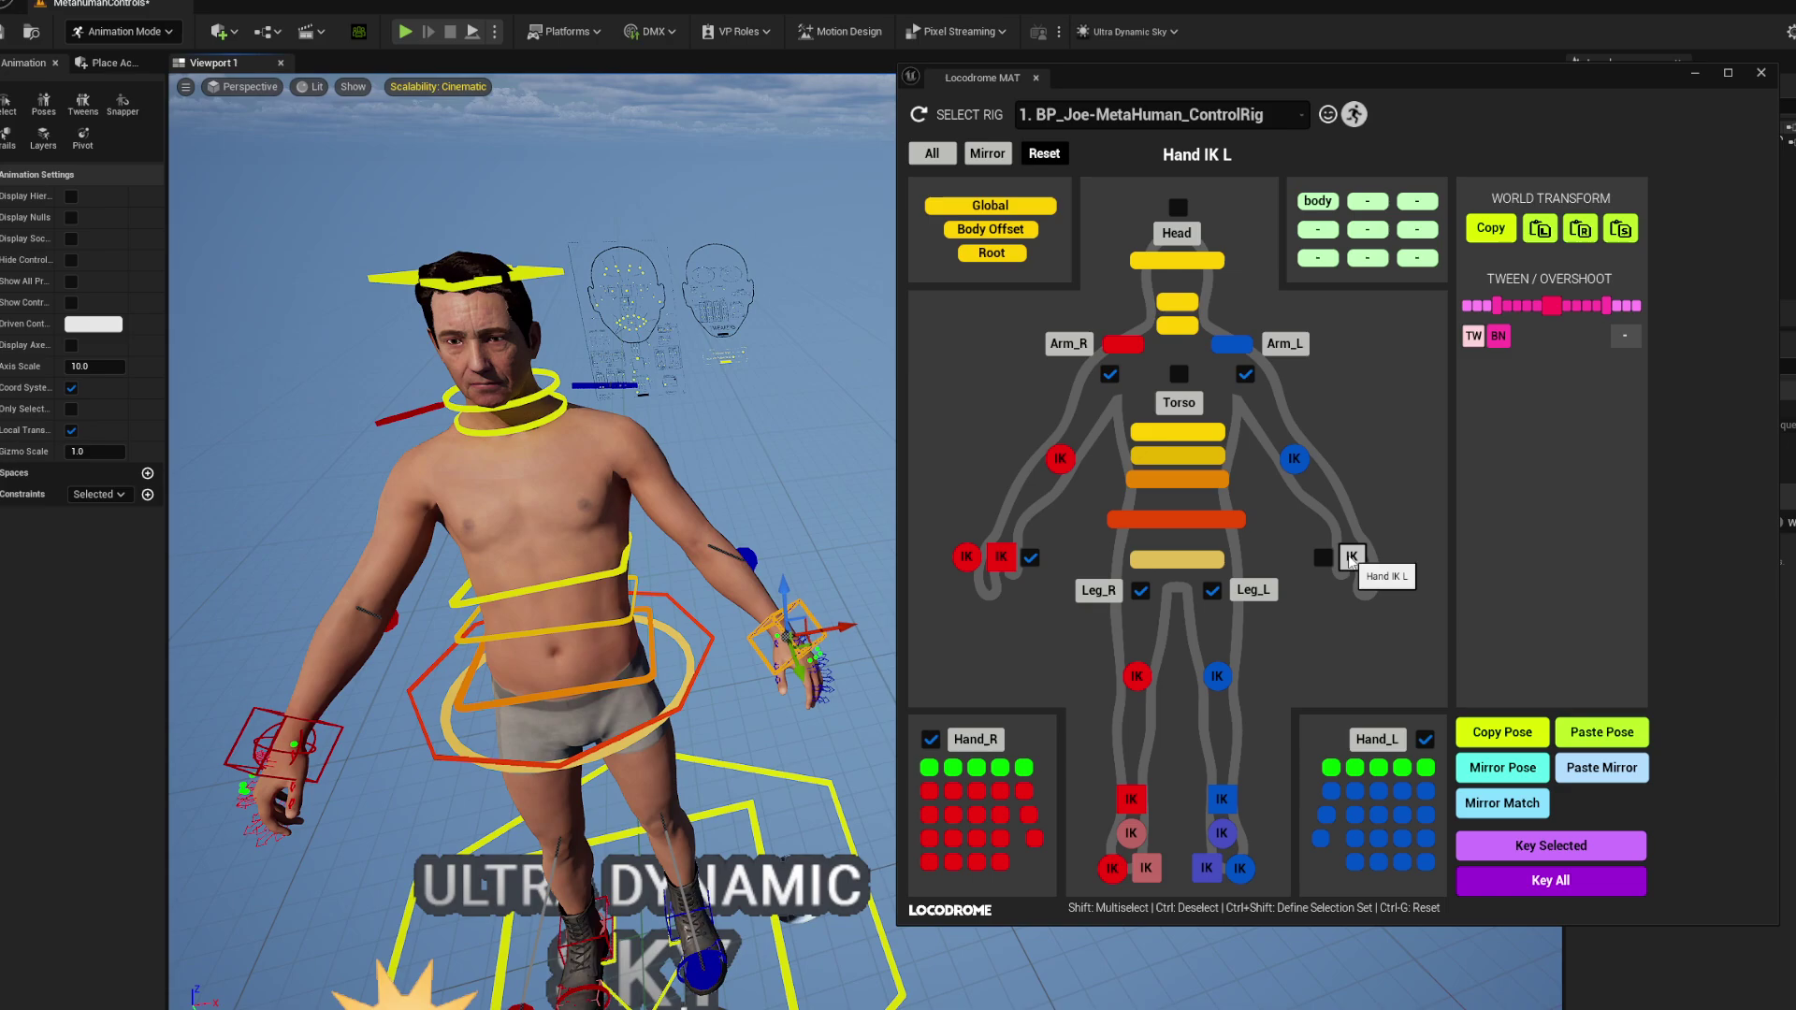
pyautogui.click(1320, 560)
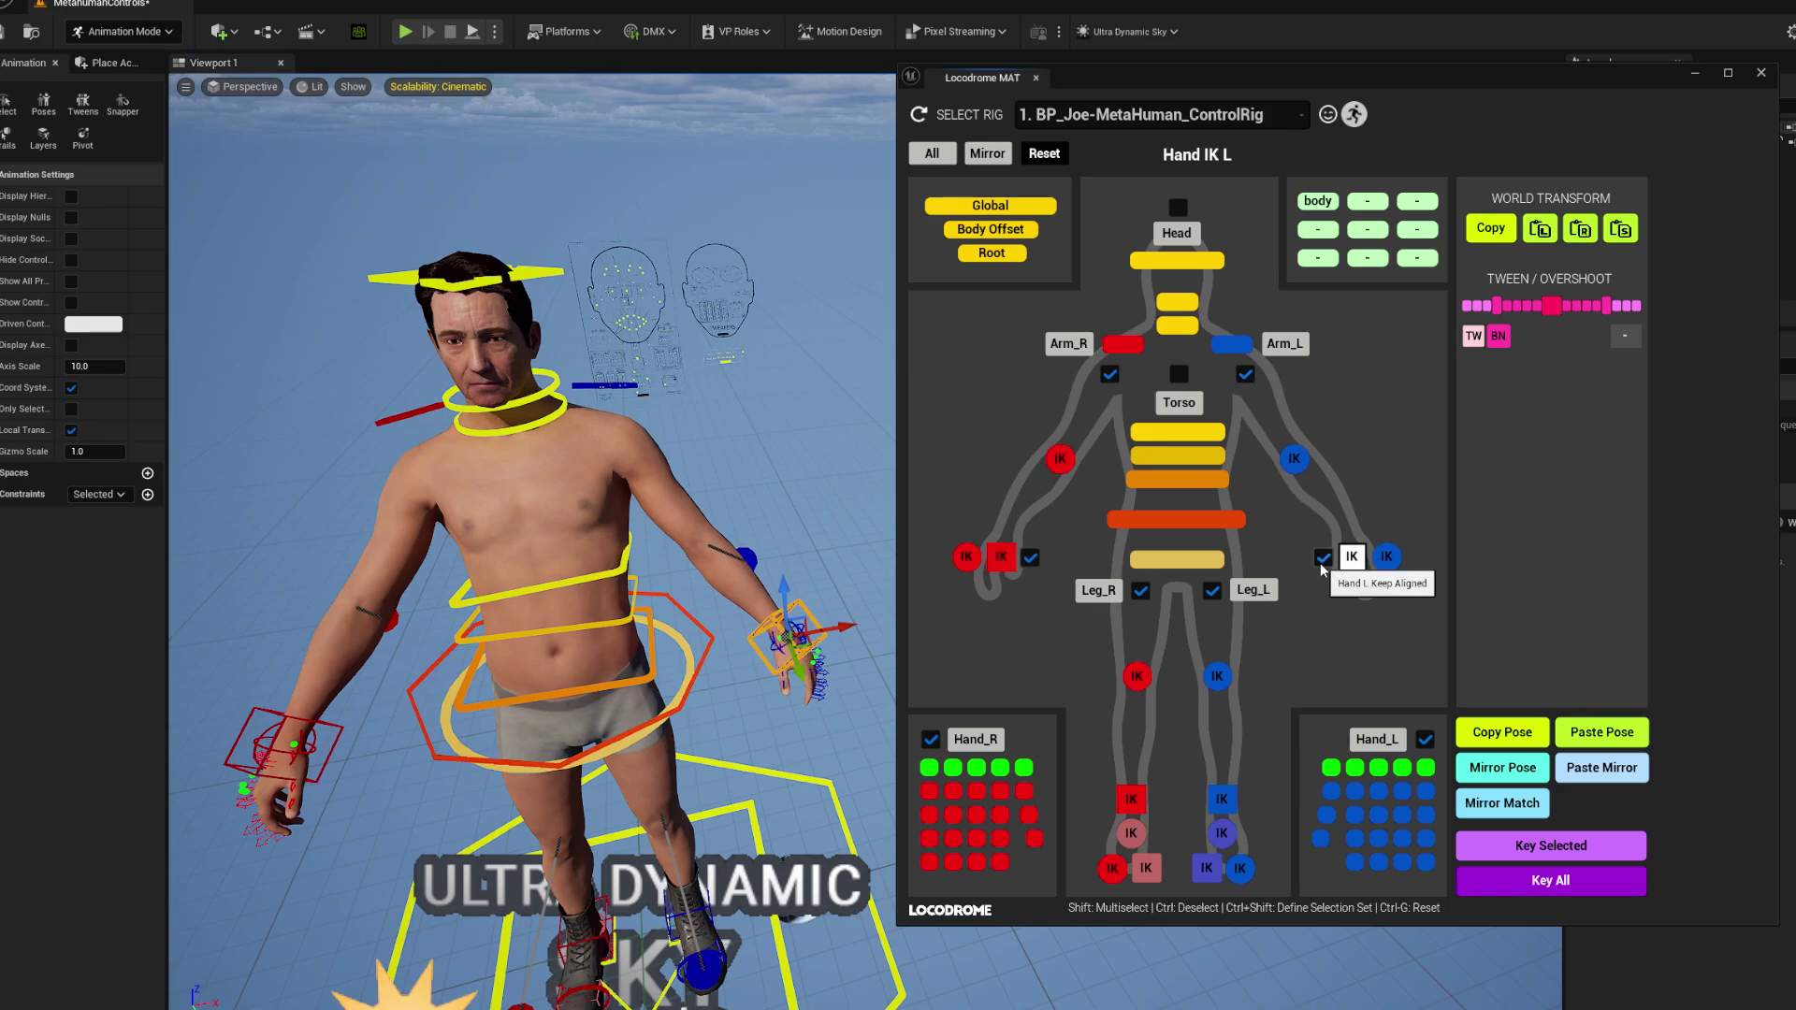
pyautogui.click(1323, 558)
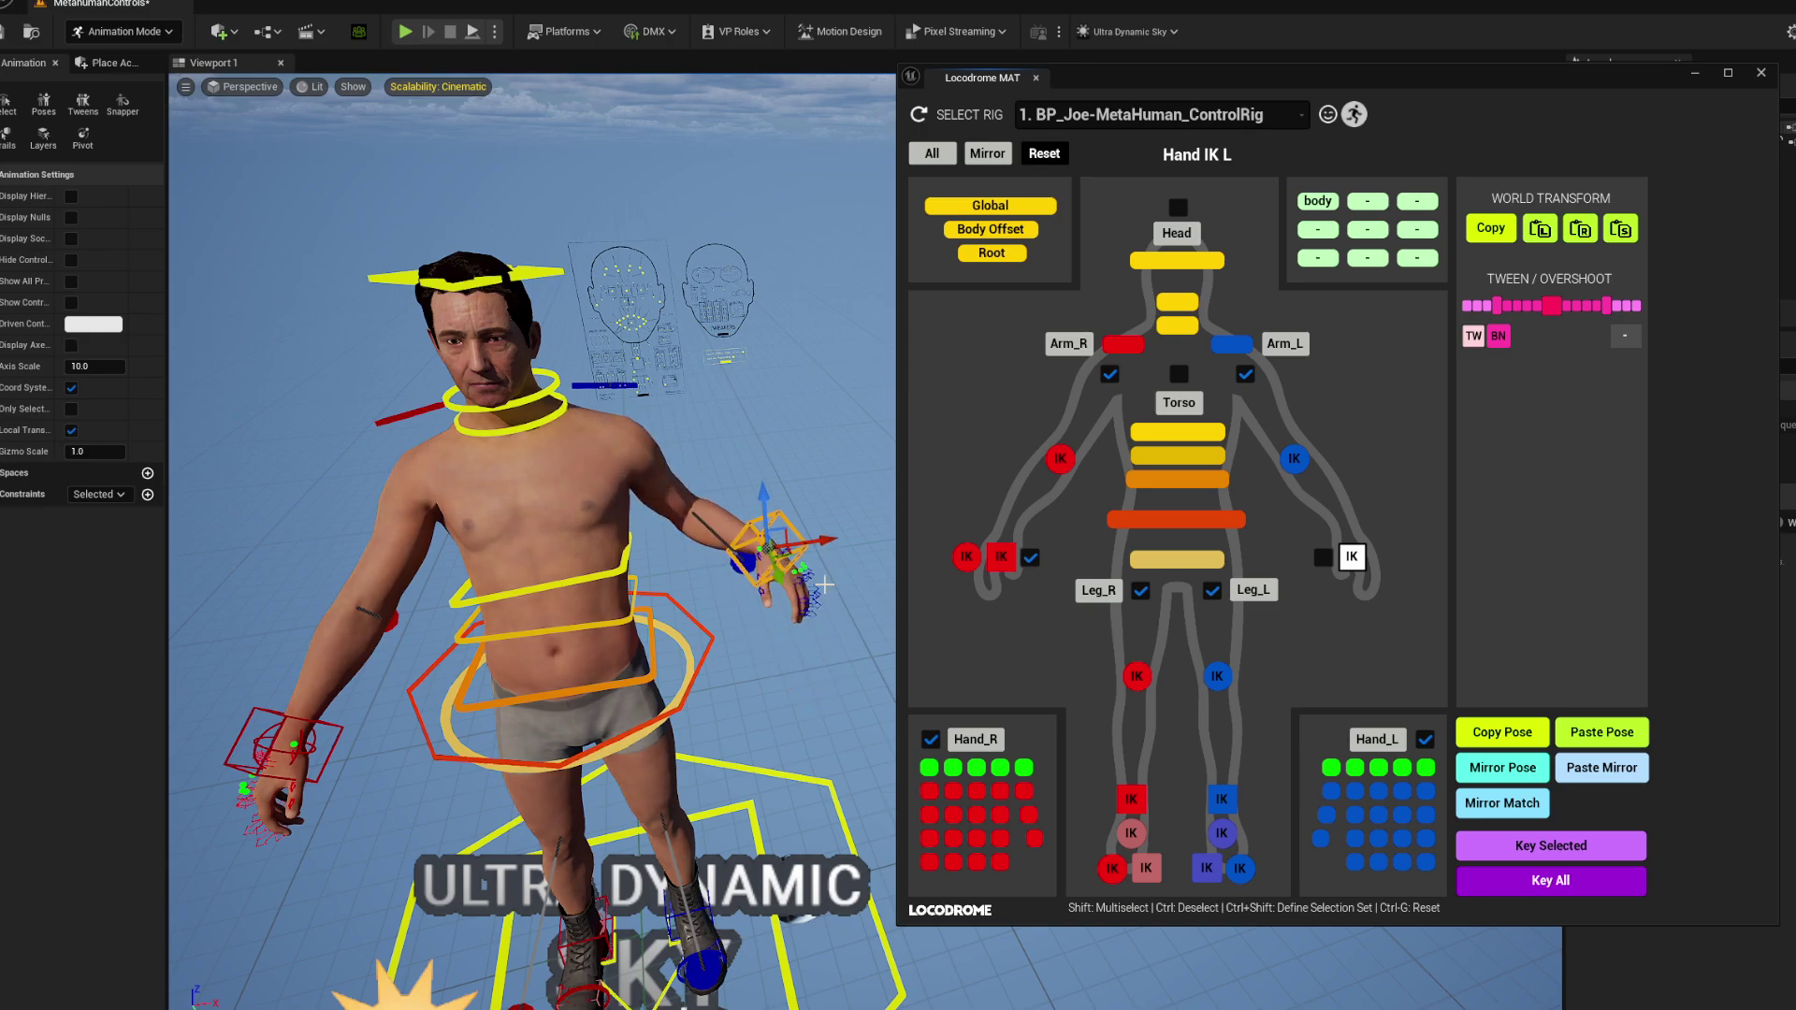
# Raise the left hand outward with its IK control, and select the Spine_03 control and adjust it slightly.
pyautogui.moveTo(824, 585); pyautogui.dragTo(800, 609)
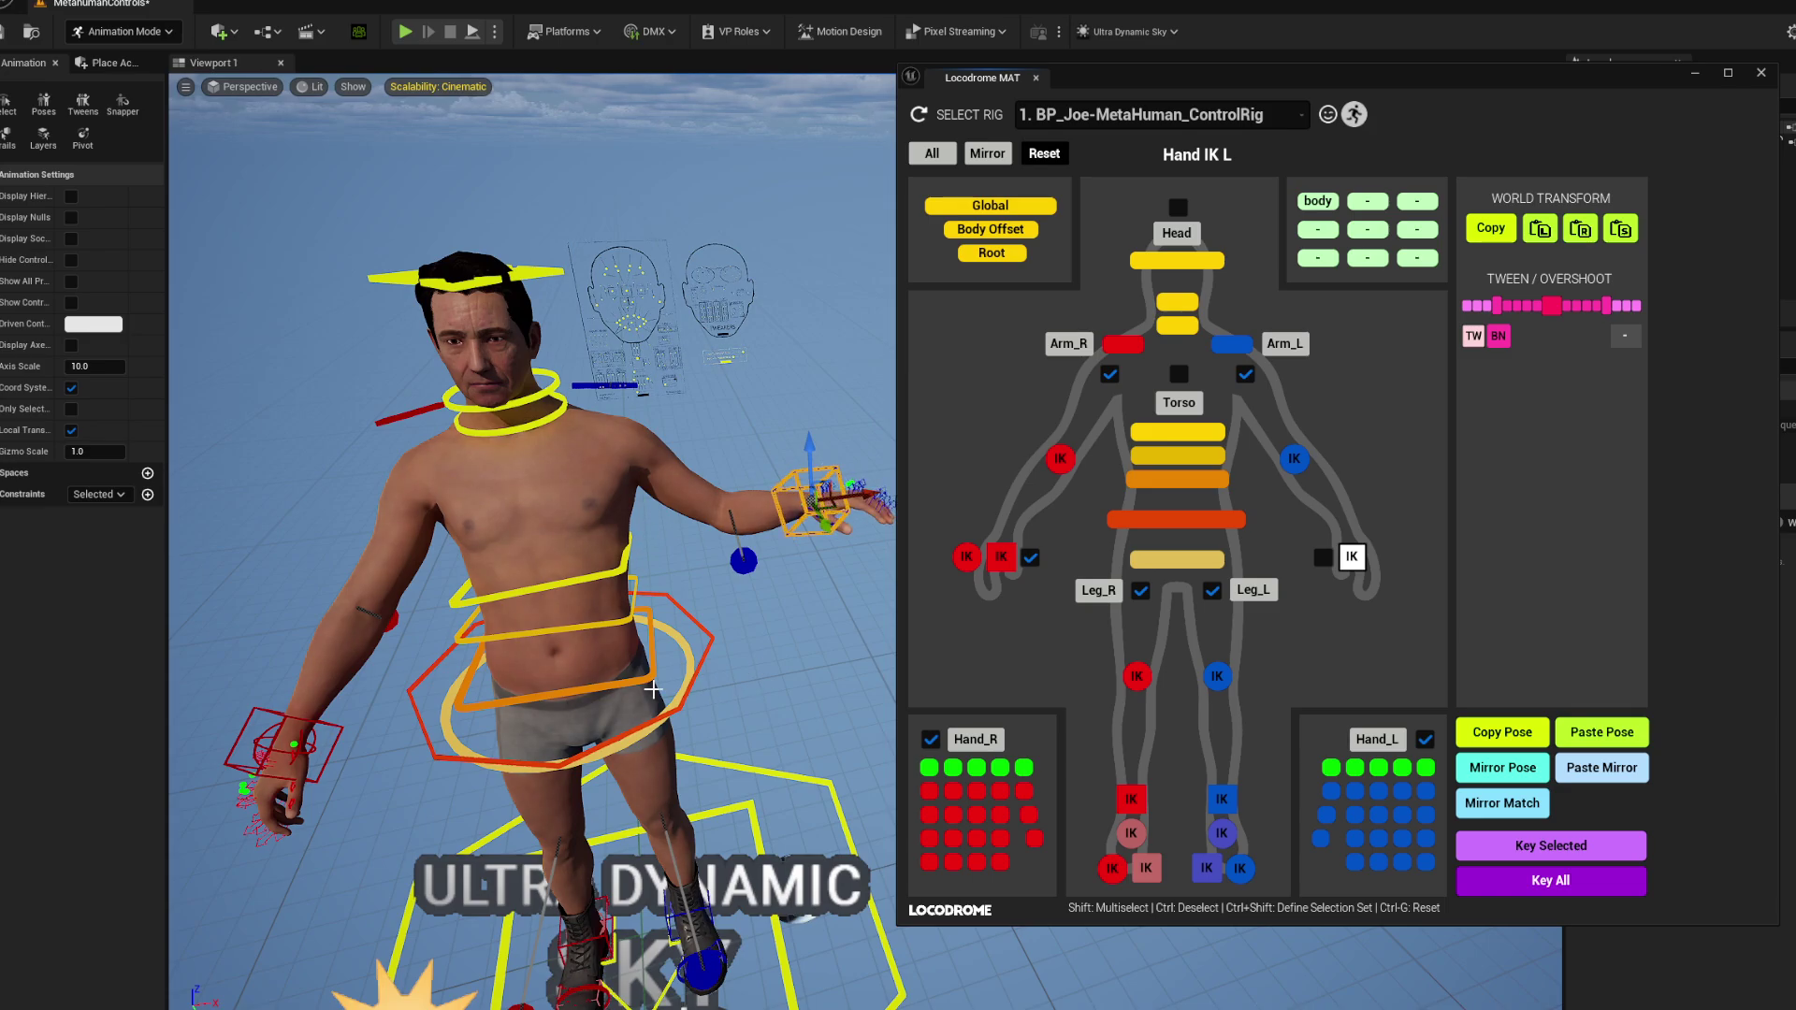
pyautogui.click(509, 586)
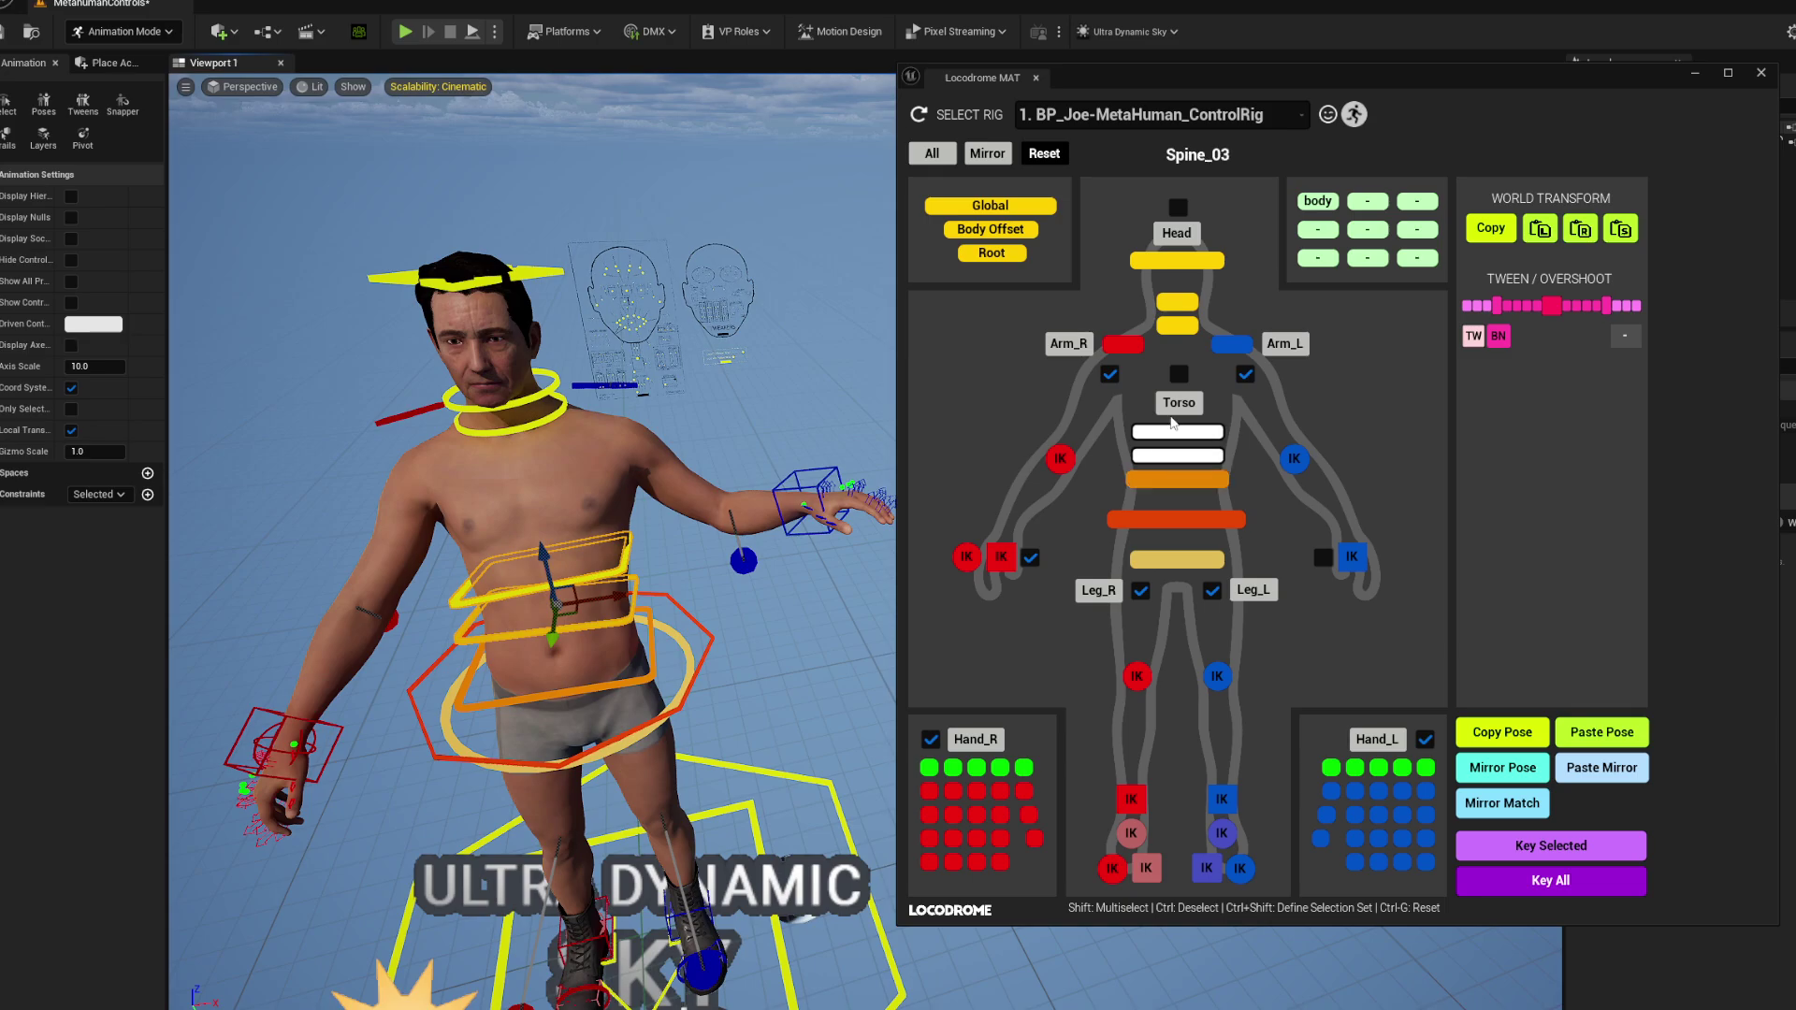
pyautogui.click(508, 596)
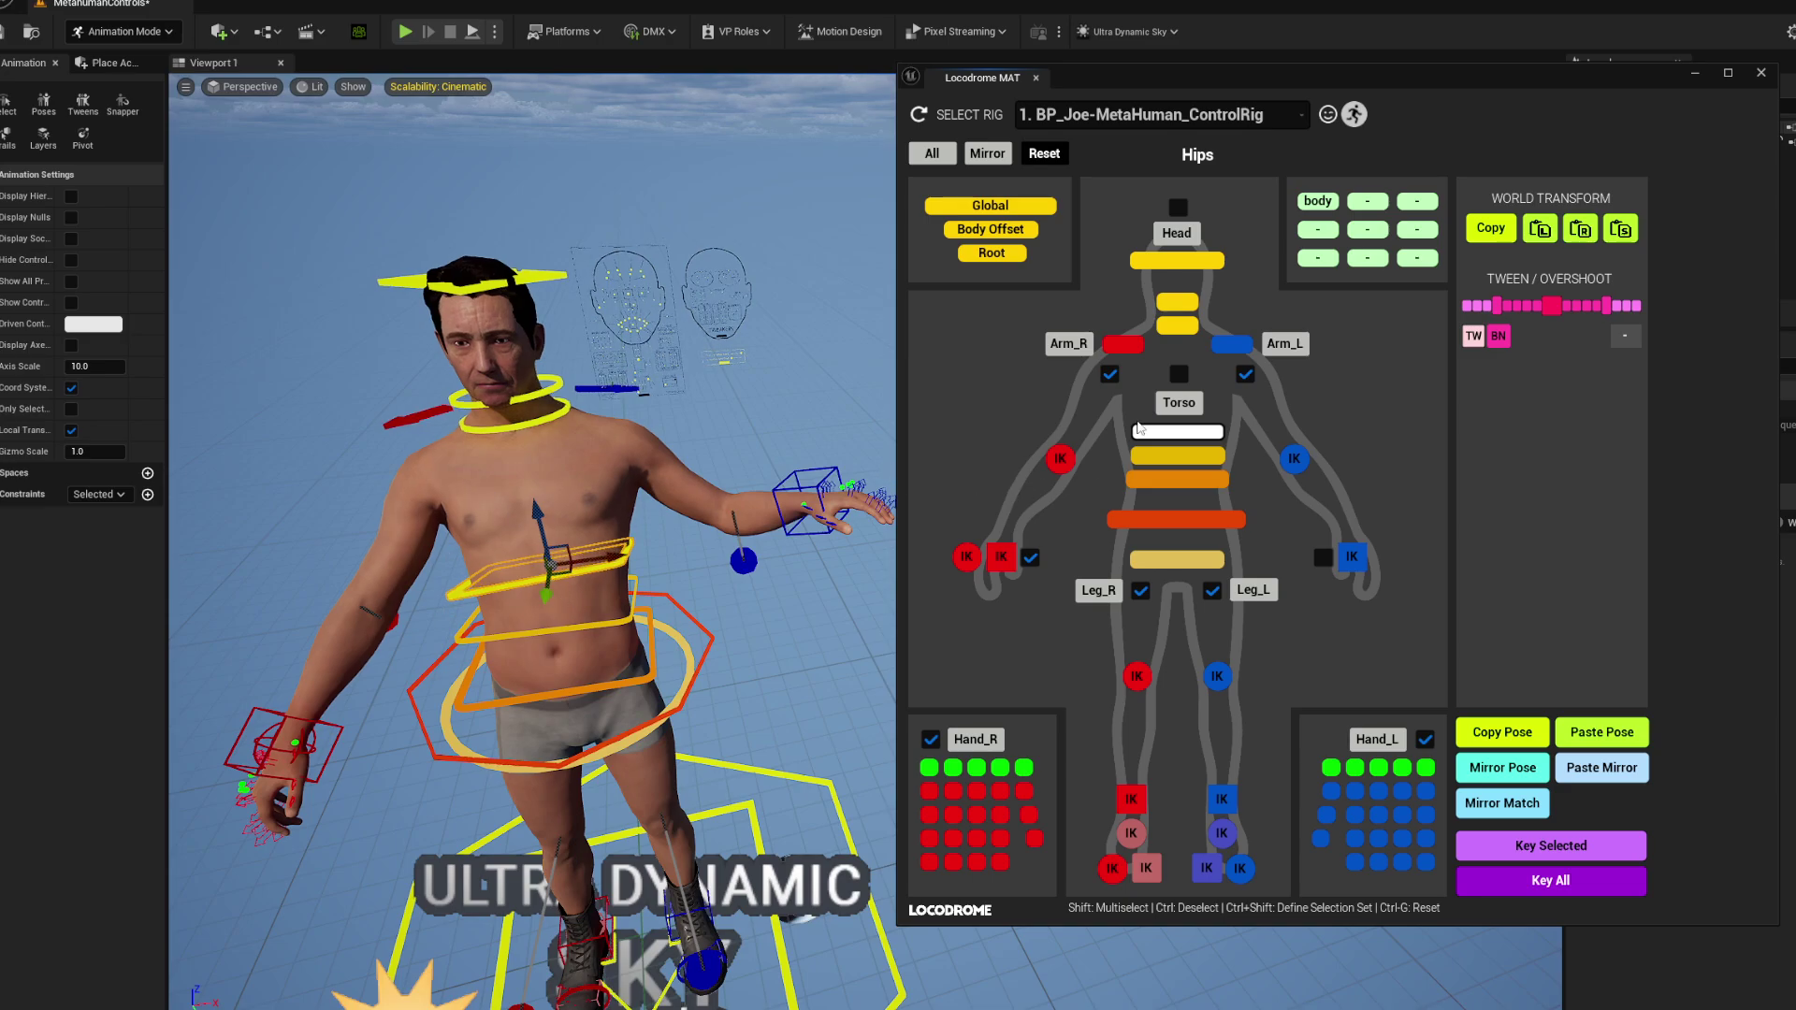
# Switch the head to IK and aim it with the head IK control, and shift the picker window upward.
pyautogui.click(1178, 206)
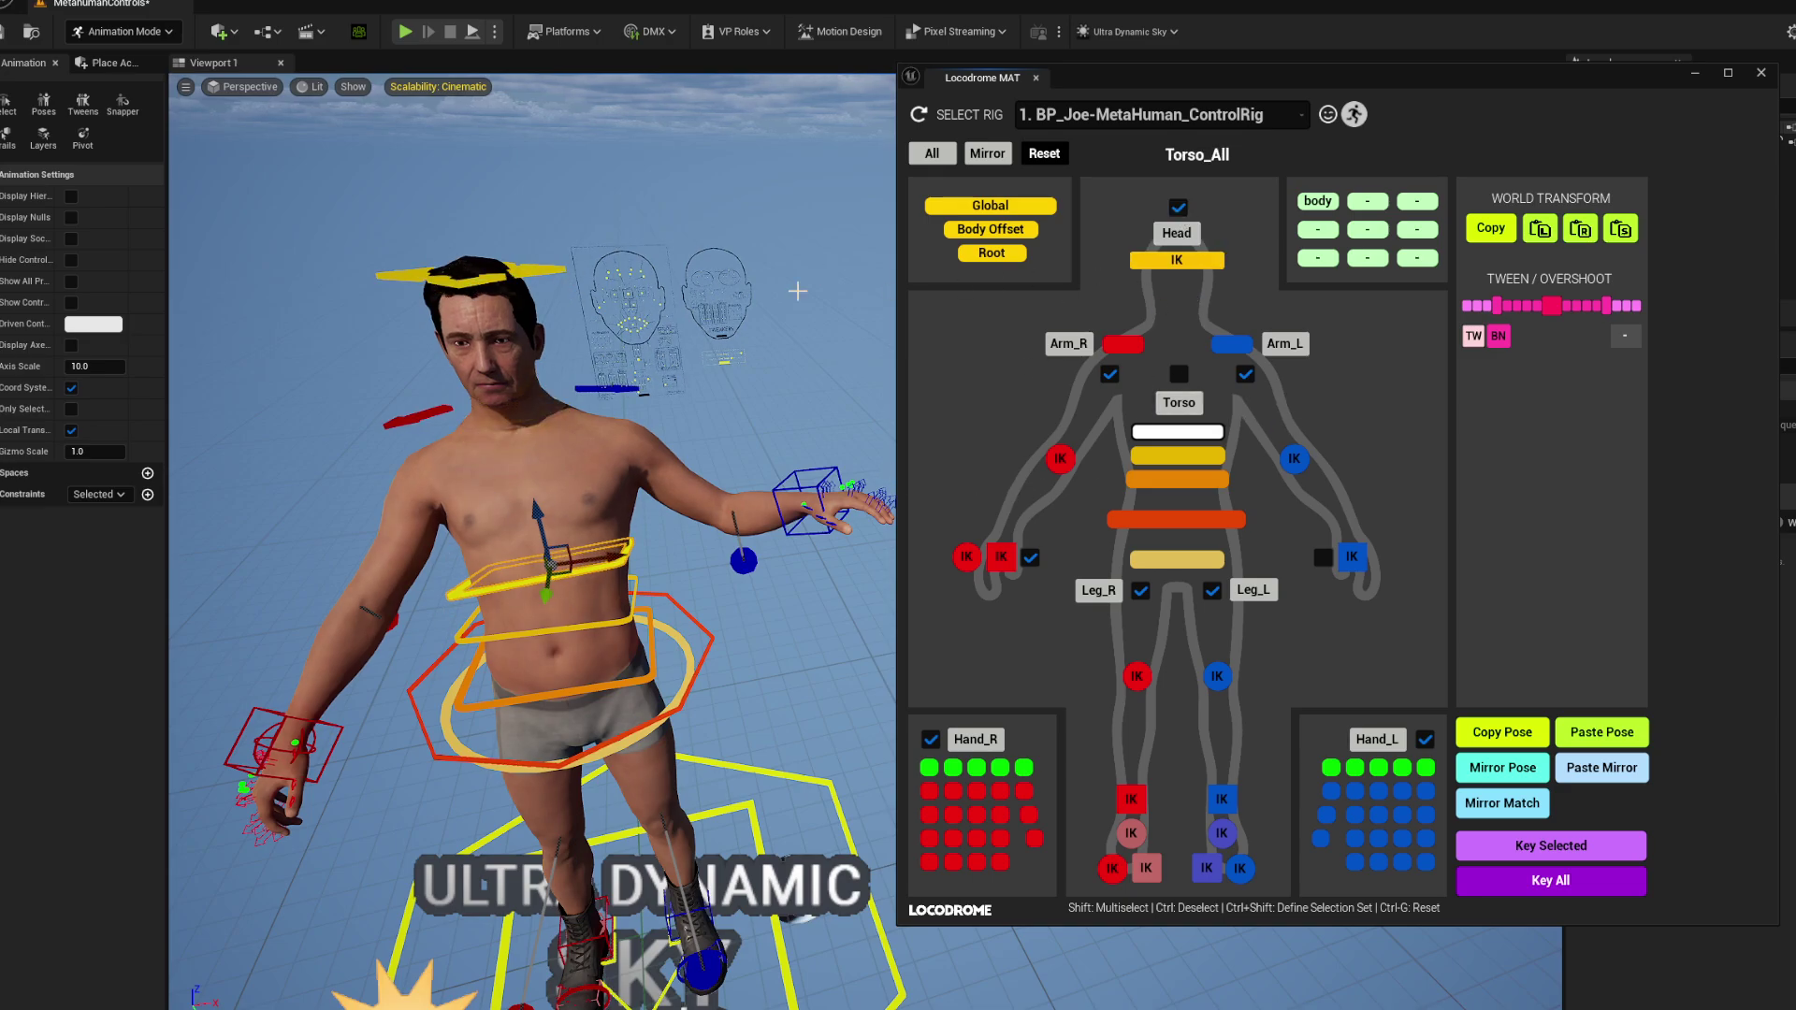
pyautogui.click(484, 280)
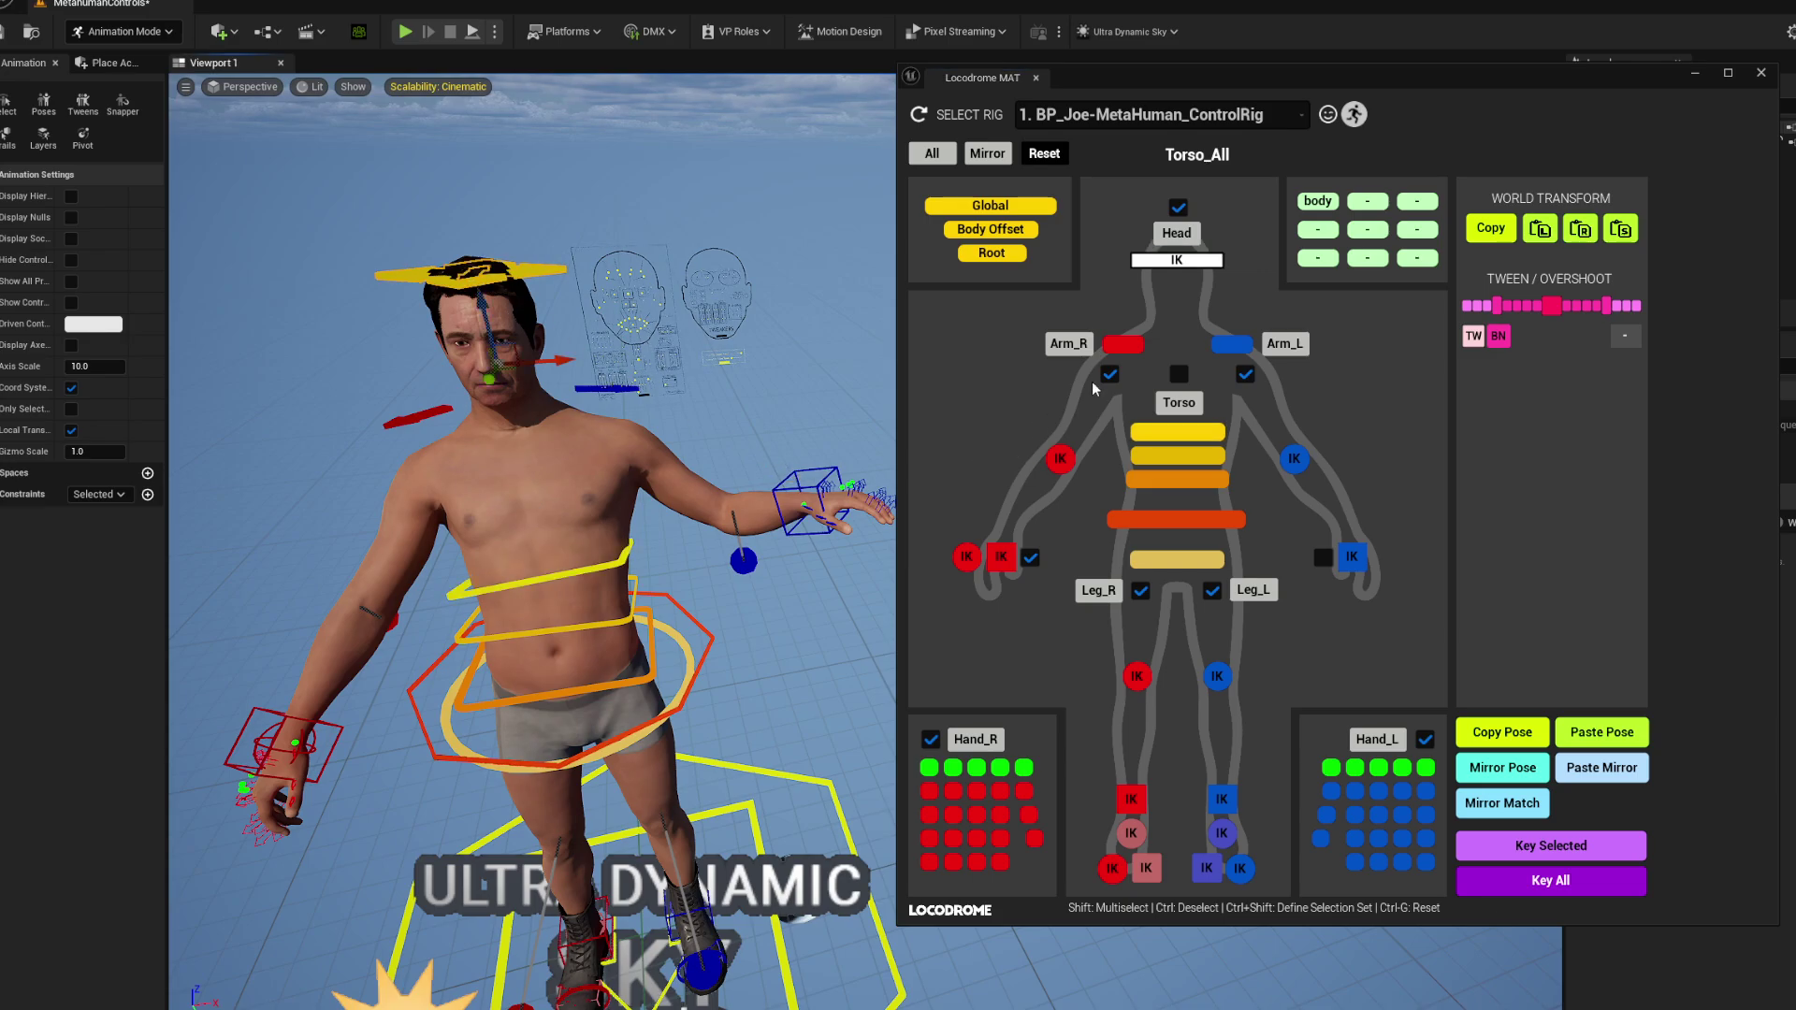
pyautogui.click(1177, 233)
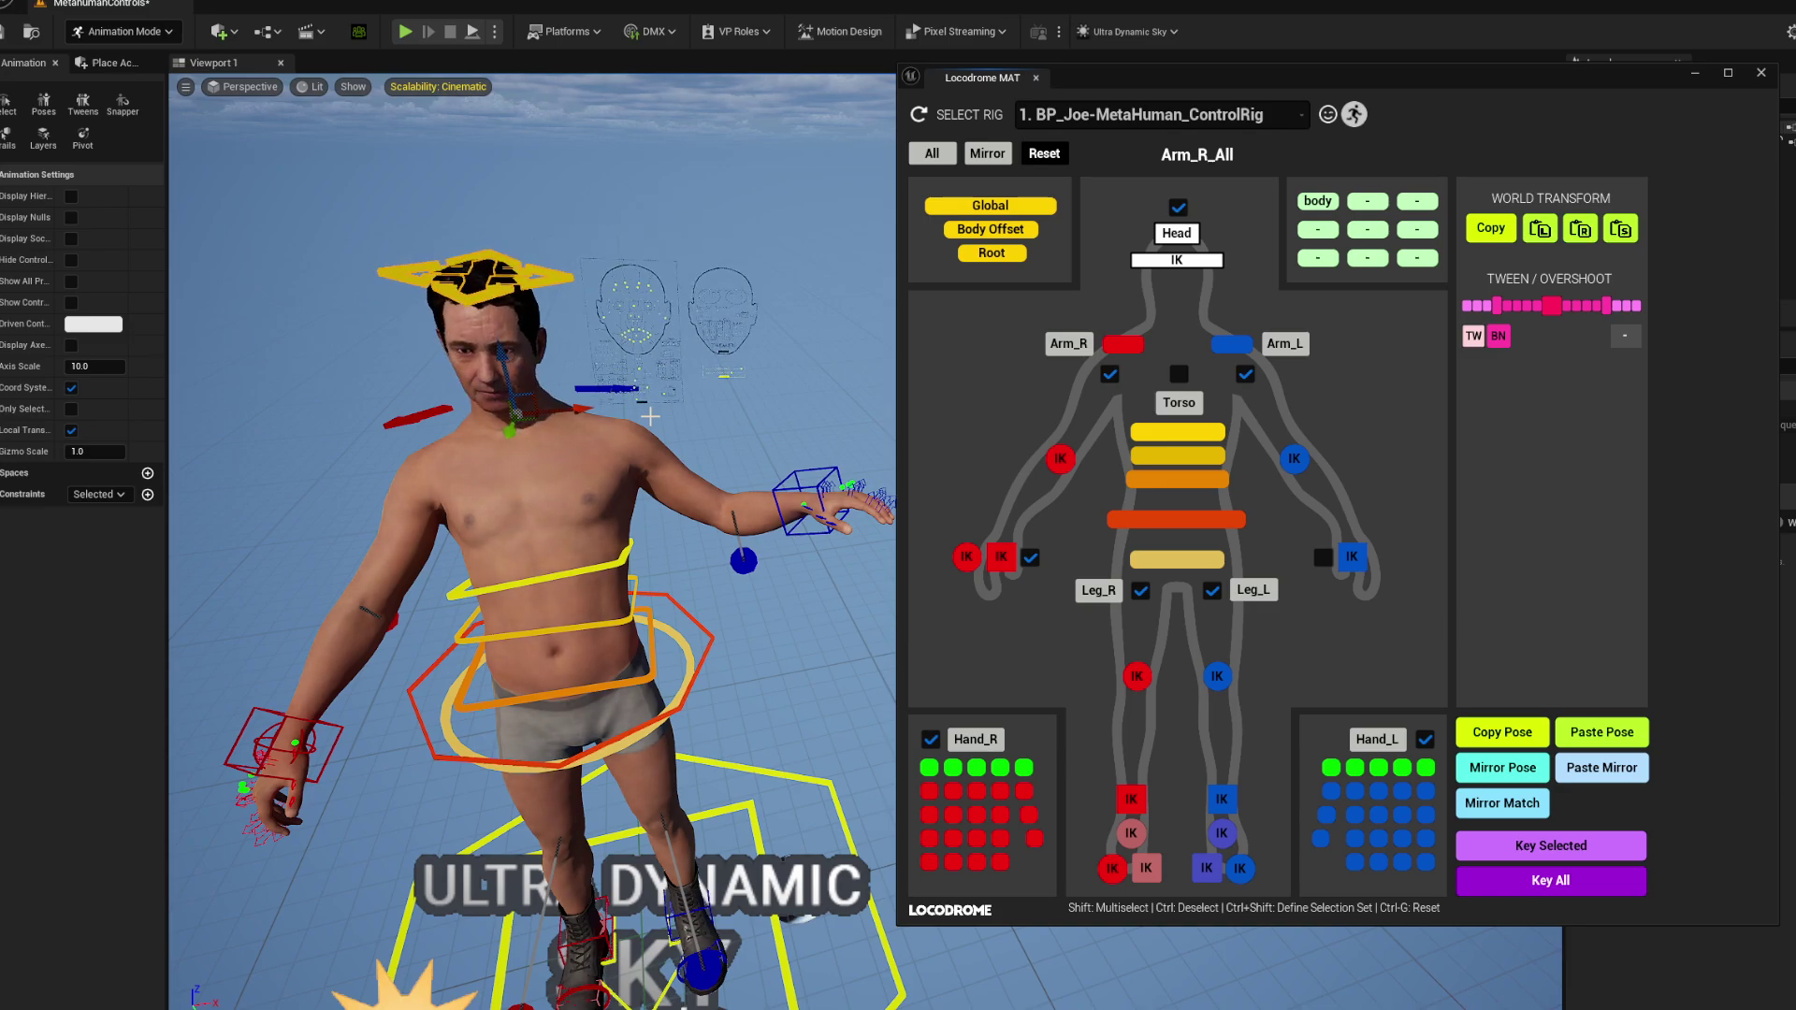
pyautogui.scroll(-5, 537, 543)
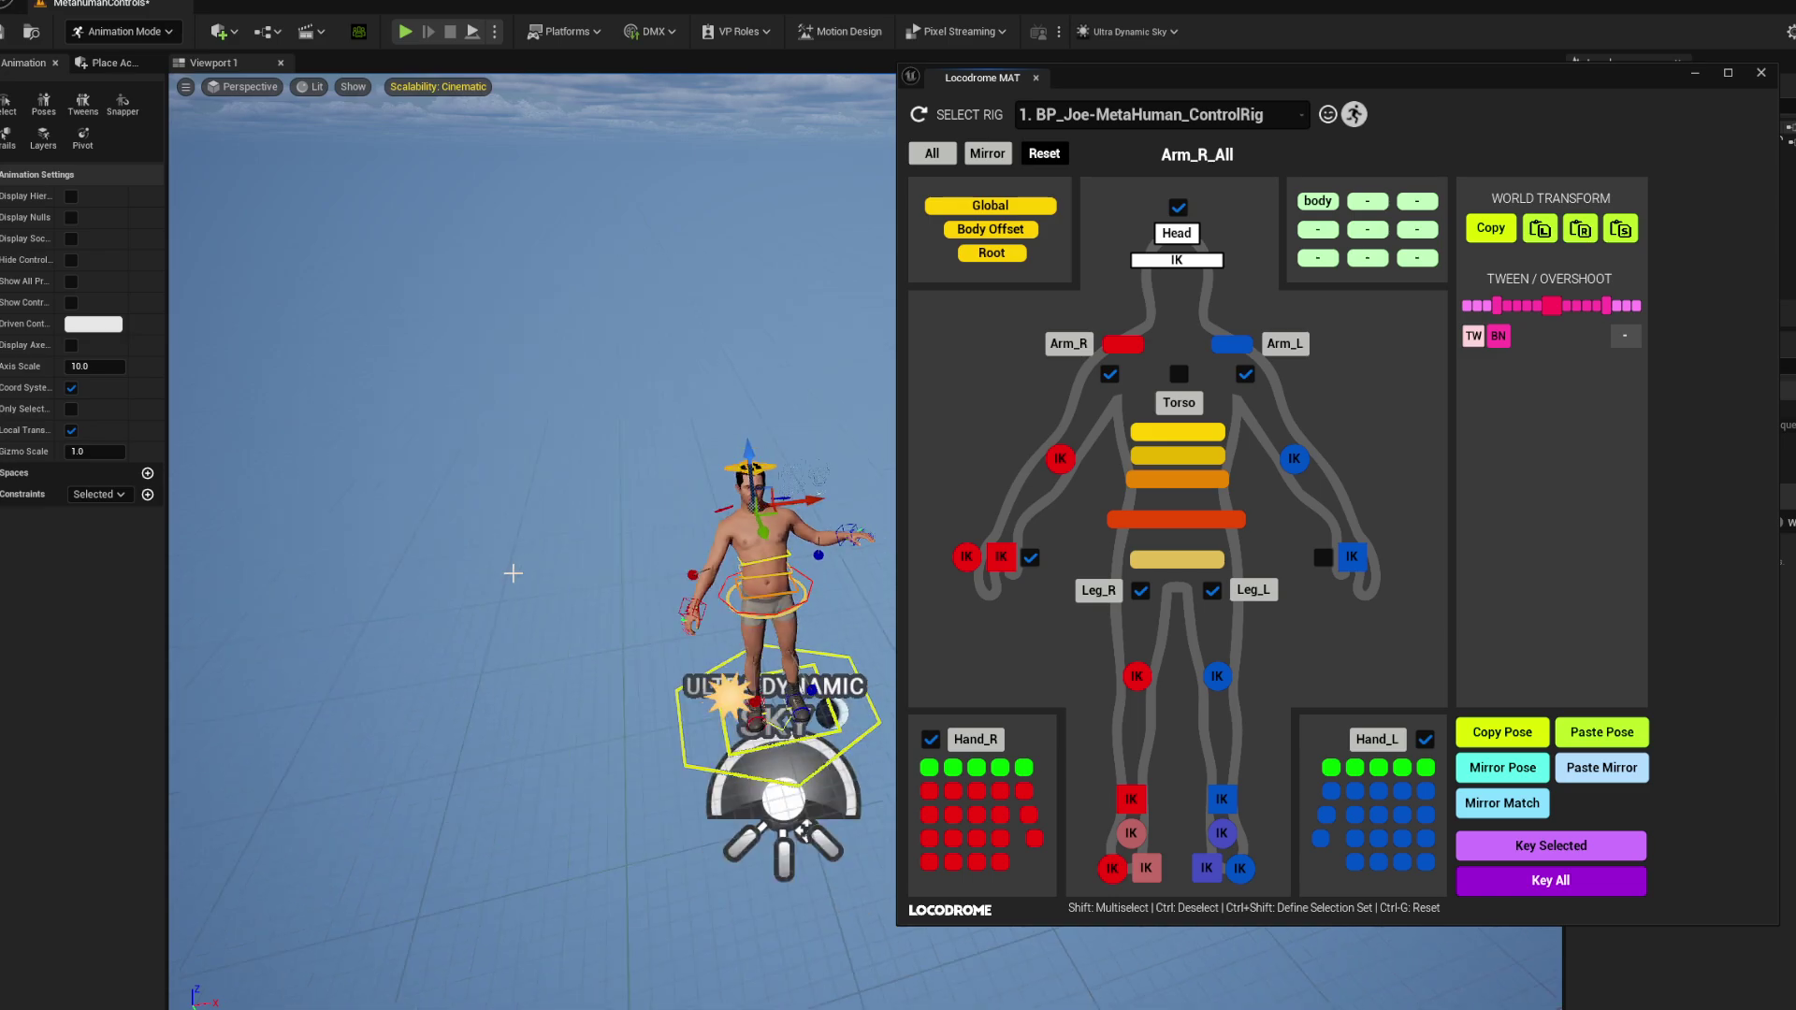
pyautogui.scroll(5, 513, 574)
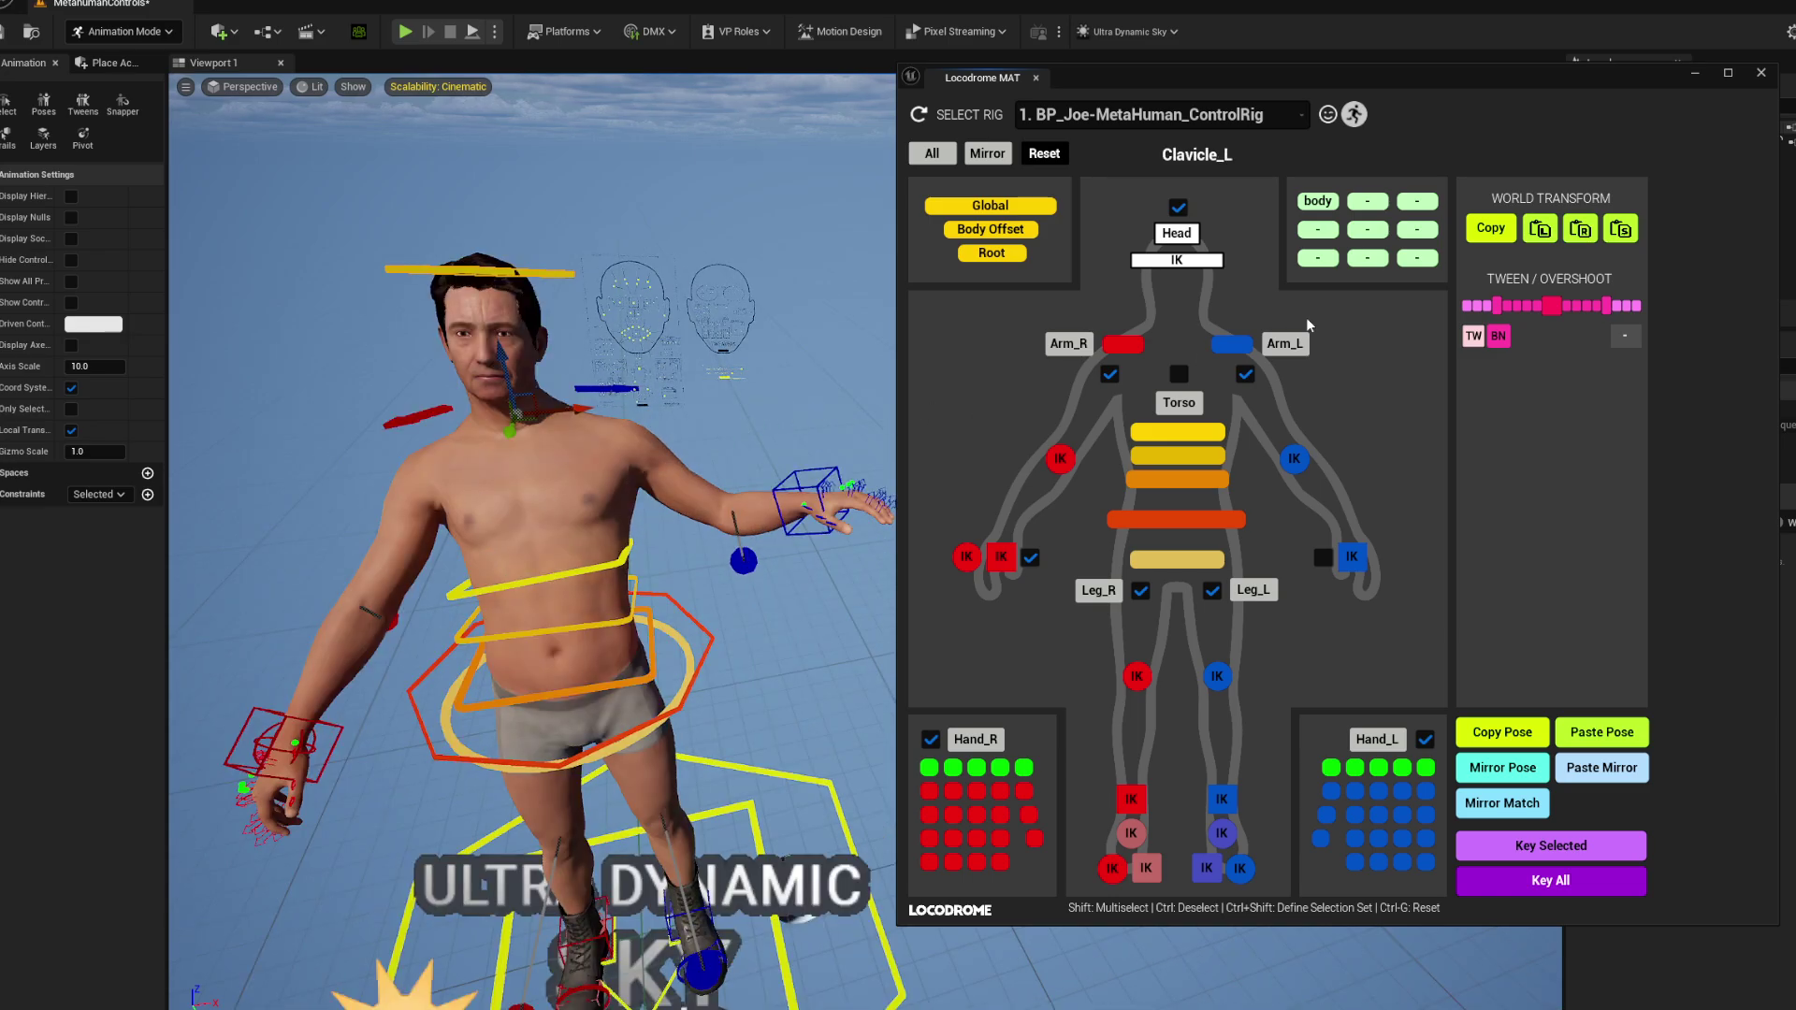
pyautogui.moveTo(1459, 78); pyautogui.dragTo(1443, 18)
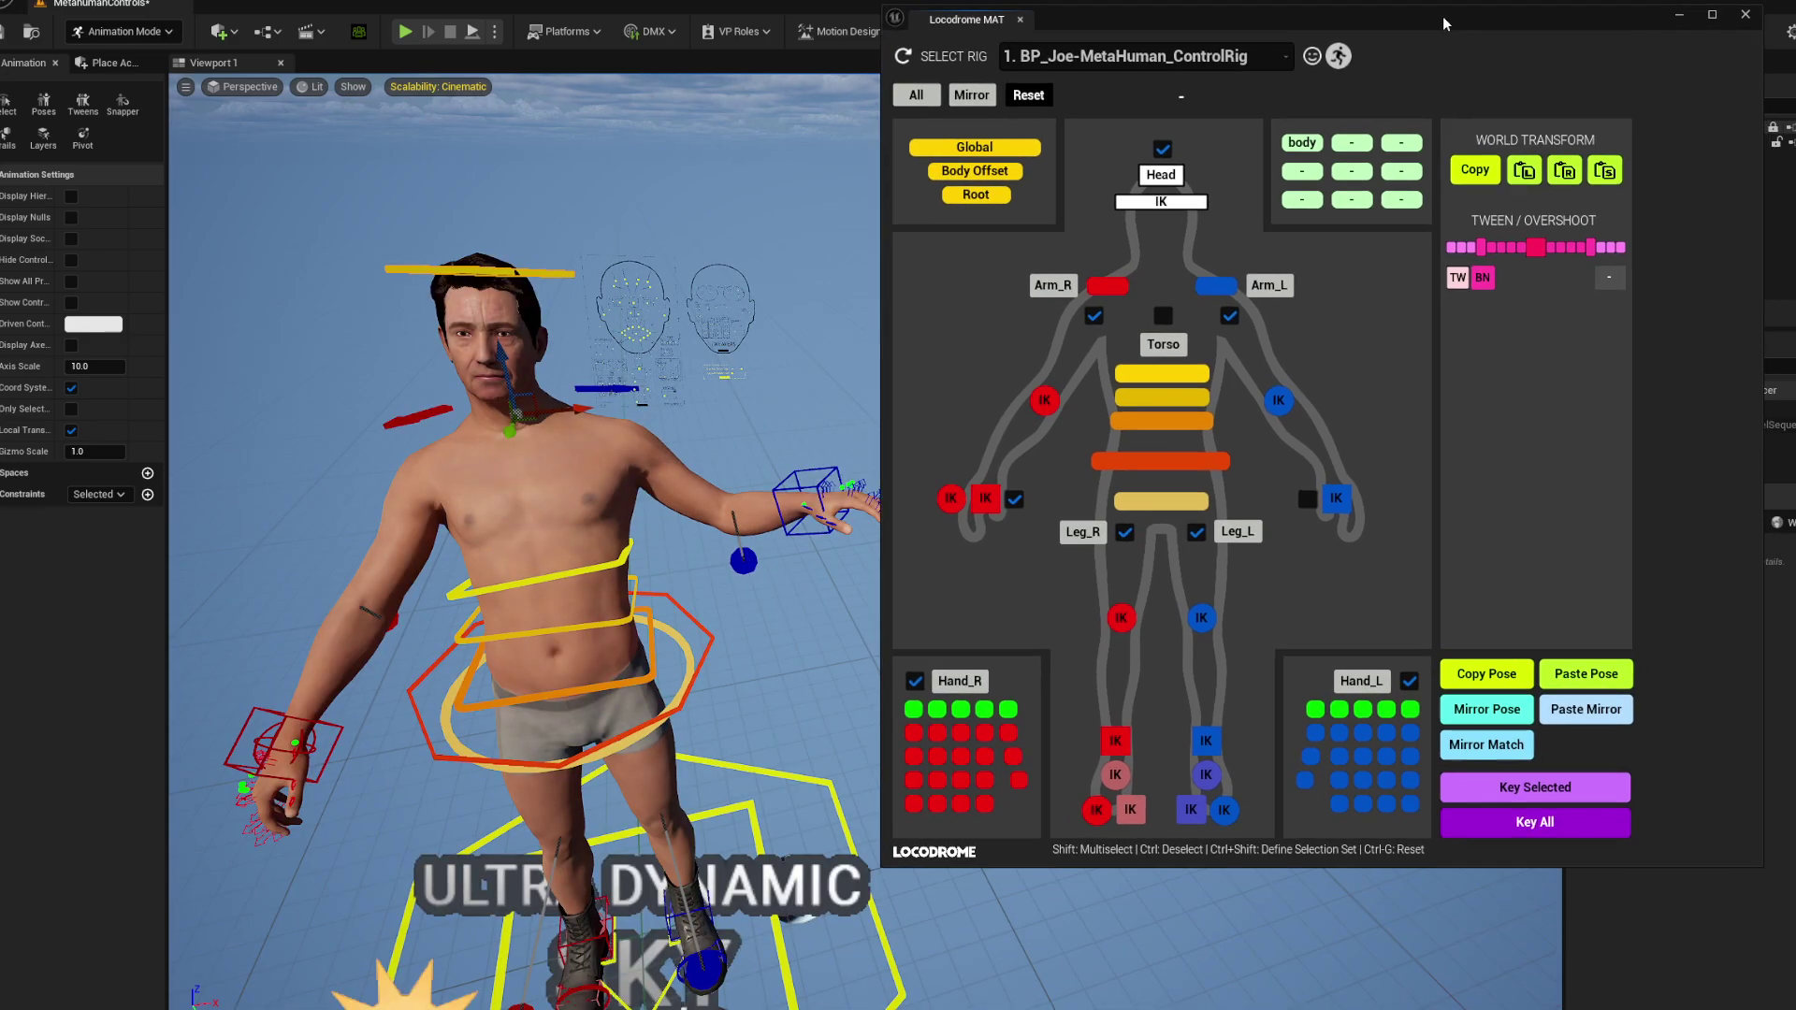